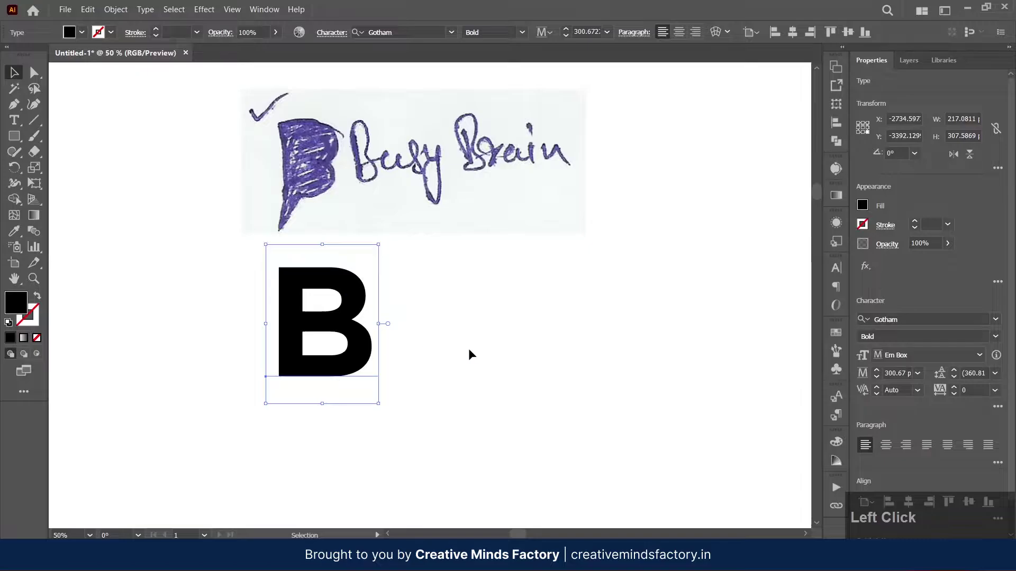
Step: Convert the bold letter B to outlines and fill its two holes into one solid shape with the Shape Builder
{"action": "key", "text": "ctrl+shift+o"}
{"action": "key", "text": "shift+m"}
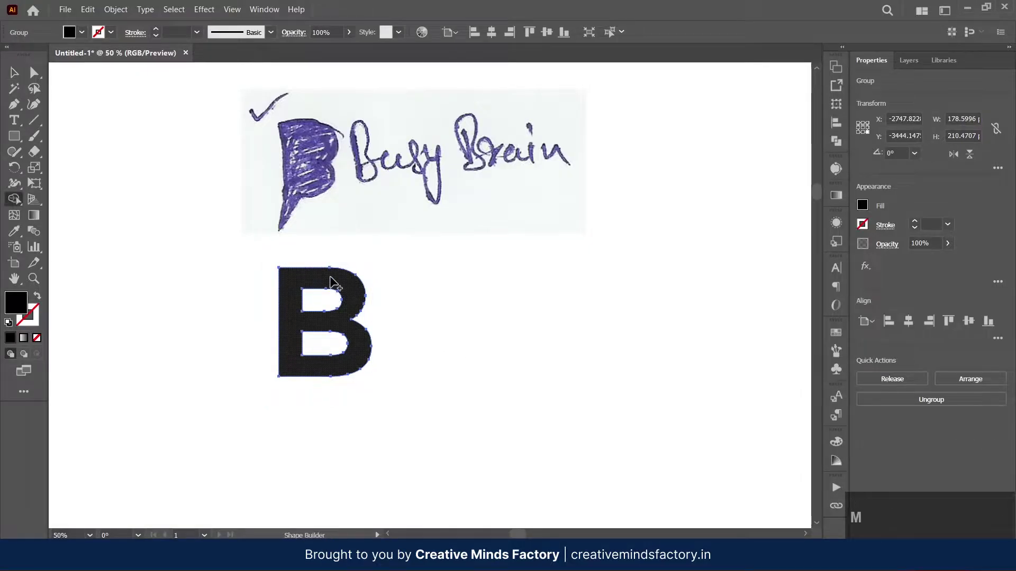
{"action": "mouse_move", "coordinate": [331, 279]}
{"action": "left_mouse_down"}
{"action": "mouse_move", "coordinate": [326, 346]}
{"action": "mouse_move", "coordinate": [352, 345]}
{"action": "left_mouse_up"}
Step: Scale the solid B proportionally down to about 128 by 150 px and place it over the sketch's B
{"action": "key", "text": "v"}
{"action": "left_click", "coordinate": [397, 328]}
{"action": "left_click", "coordinate": [355, 326]}
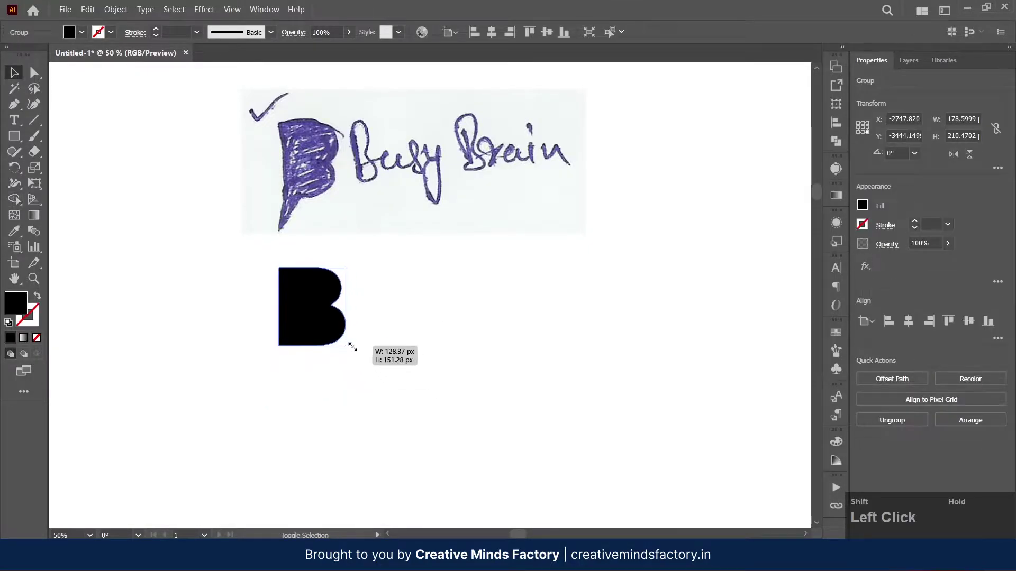
{"action": "left_click", "coordinate": [365, 339]}
{"action": "mouse_move", "coordinate": [301, 320]}
{"action": "left_mouse_down"}
{"action": "mouse_move", "coordinate": [312, 149]}
{"action": "mouse_move", "coordinate": [297, 169]}
{"action": "left_mouse_up"}
{"action": "scroll", "coordinate": [313, 235], "scroll_direction": "up", "scroll_amount": 2}
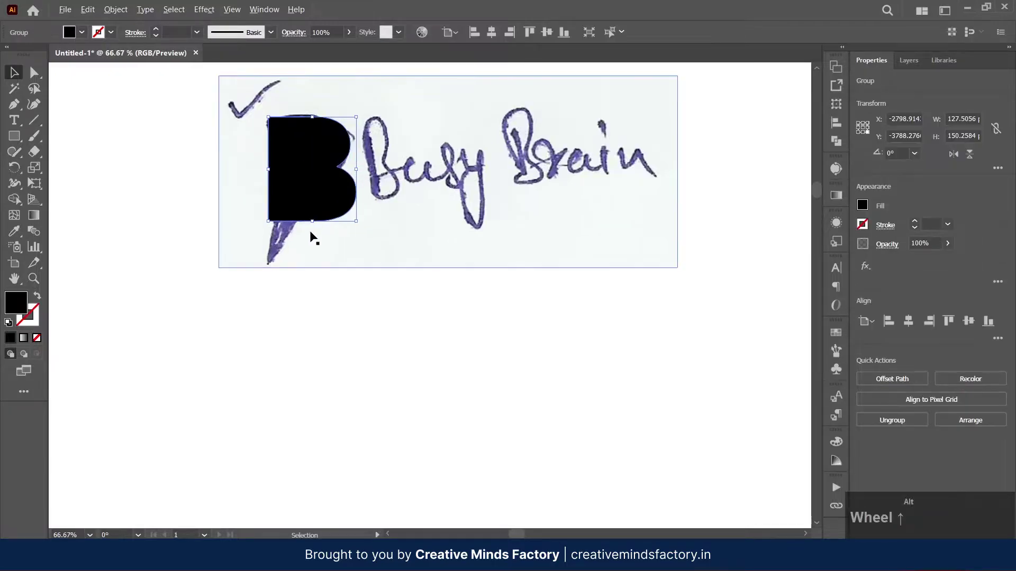
Step: Draw a black triangular tail below the B's lower-left corner with the Pen tool, tracing the sketched tip
{"action": "left_click", "coordinate": [365, 299]}
{"action": "key", "text": "p"}
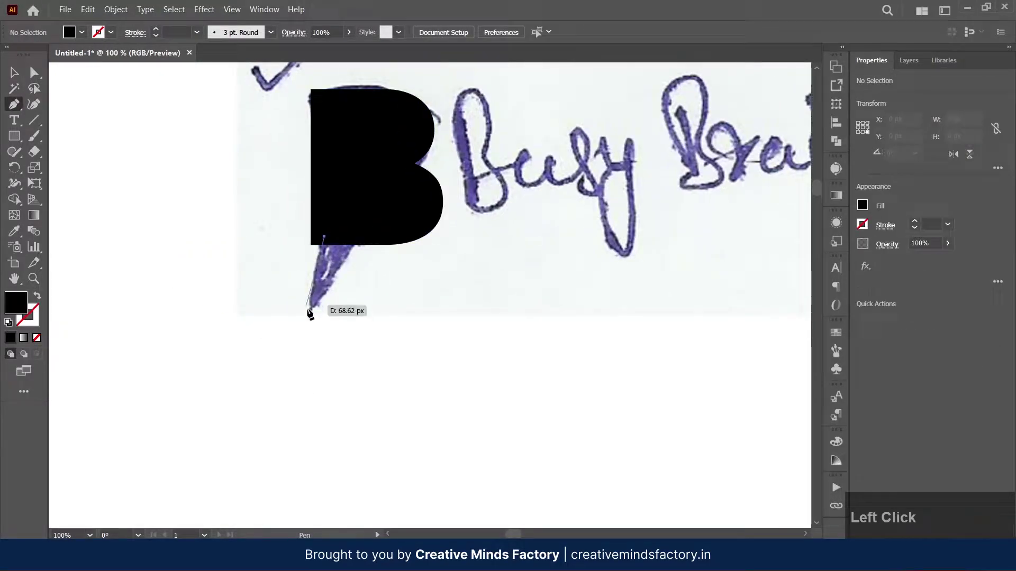
{"action": "left_click", "coordinate": [310, 312]}
{"action": "left_click", "coordinate": [360, 237]}
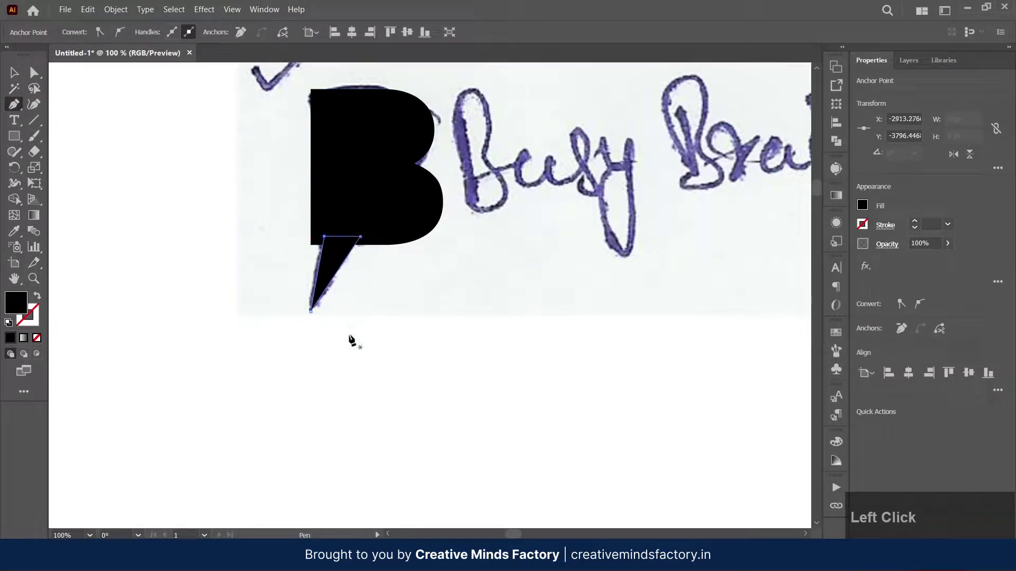
{"action": "key", "text": "v"}
{"action": "left_click", "coordinate": [349, 335]}
Step: Shift the tail leftward and line up its slanted side with the B's lower-left corner, checking it in outline view
{"action": "scroll", "coordinate": [333, 232], "scroll_direction": "up", "scroll_amount": 1}
{"action": "left_click_drag", "start_coordinate": [337, 285], "coordinate": [328, 258]}
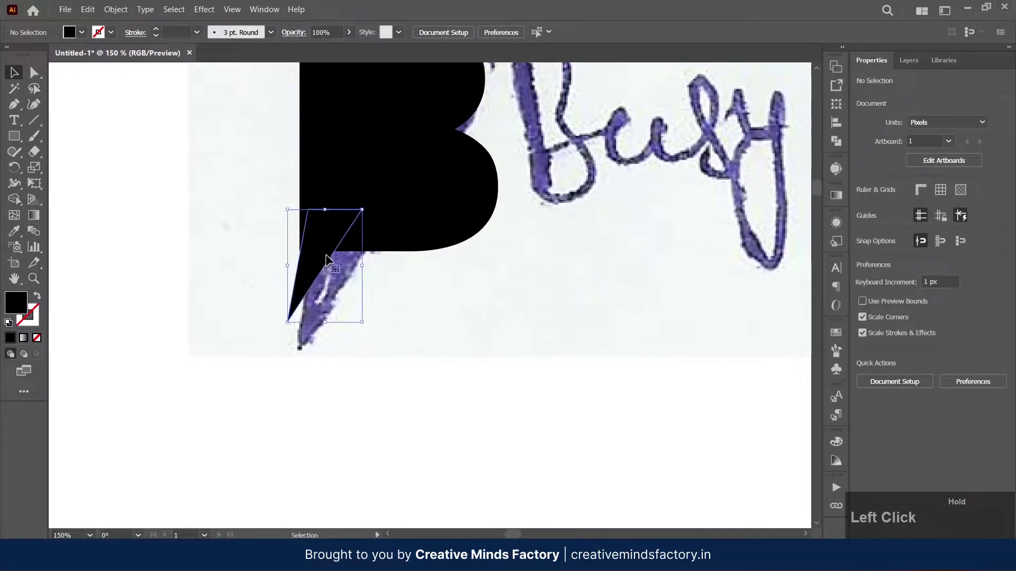
{"action": "key", "text": "ctrl+y"}
{"action": "left_click", "coordinate": [379, 444]}
{"action": "scroll", "coordinate": [315, 192], "scroll_direction": "up", "scroll_amount": 3}
{"action": "left_click_drag", "start_coordinate": [349, 327], "coordinate": [378, 193]}
{"action": "left_click_drag", "start_coordinate": [389, 233], "coordinate": [385, 240]}
{"action": "key", "text": "ctrl+y"}
{"action": "left_click", "coordinate": [465, 352]}
{"action": "scroll", "coordinate": [470, 342], "scroll_direction": "down", "scroll_amount": 5}
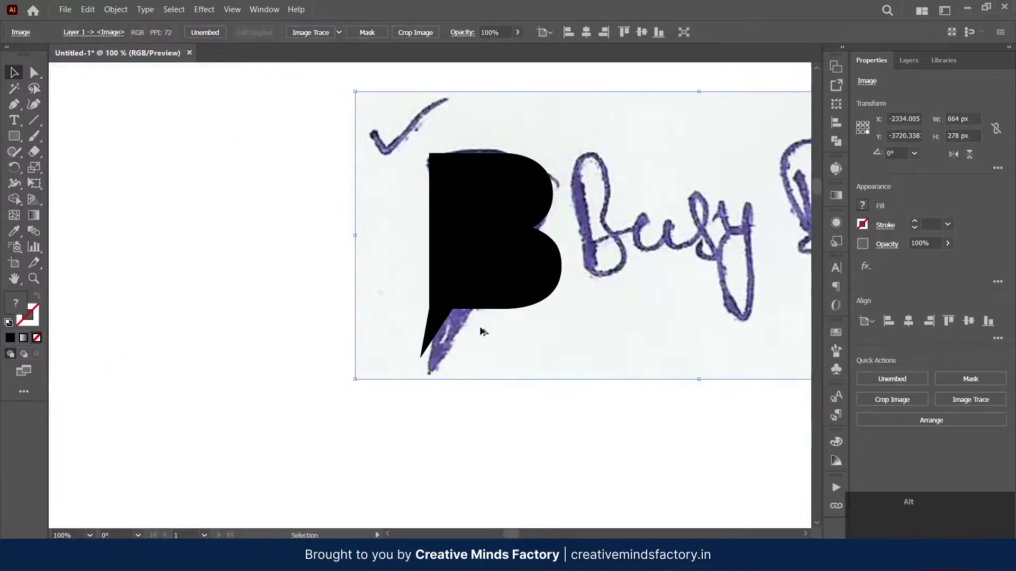
Step: Move the tail farther up into the B so only a short tip protrudes from the lower-left corner
{"action": "left_click_drag", "start_coordinate": [505, 415], "coordinate": [435, 347]}
{"action": "left_click", "coordinate": [434, 344]}
{"action": "left_click", "coordinate": [391, 233]}
{"action": "left_click_drag", "start_coordinate": [386, 231], "coordinate": [343, 257]}
{"action": "left_click", "coordinate": [458, 341]}
{"action": "scroll", "coordinate": [418, 238], "scroll_direction": "up", "scroll_amount": 3}
{"action": "left_click_drag", "start_coordinate": [402, 179], "coordinate": [374, 219]}
{"action": "left_click", "coordinate": [372, 442]}
{"action": "scroll", "coordinate": [370, 365], "scroll_direction": "down", "scroll_amount": 2}
{"action": "left_click_drag", "start_coordinate": [460, 363], "coordinate": [436, 268]}
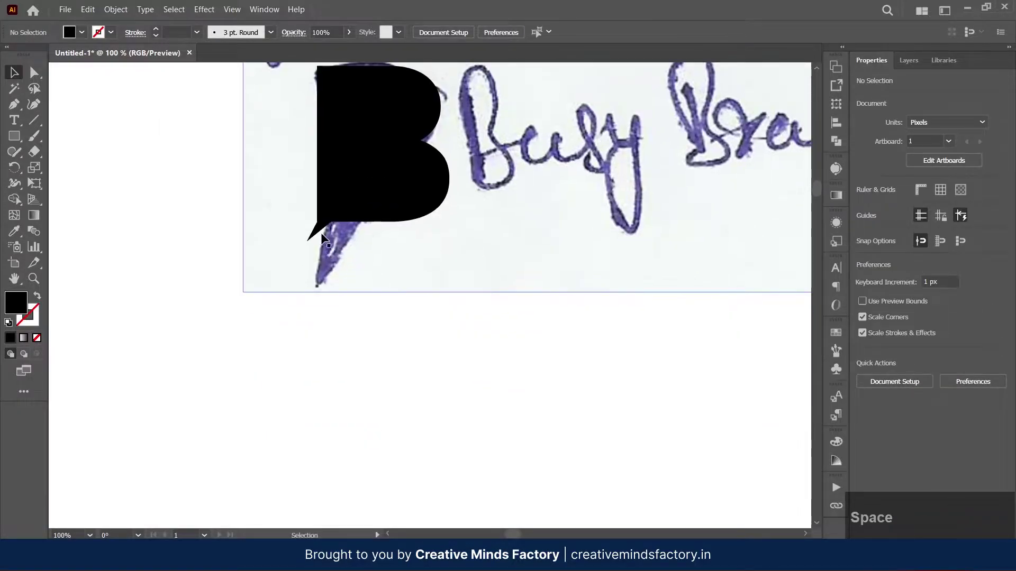
{"action": "mouse_move", "coordinate": [317, 232]}
{"action": "left_mouse_down"}
{"action": "mouse_move", "coordinate": [309, 243]}
{"action": "mouse_move", "coordinate": [318, 228]}
{"action": "left_mouse_up"}
{"action": "left_click", "coordinate": [333, 269]}
Step: Group the tail with the solid B
{"action": "left_click", "coordinate": [326, 205]}
{"action": "left_click", "coordinate": [379, 193], "text": "shift"}
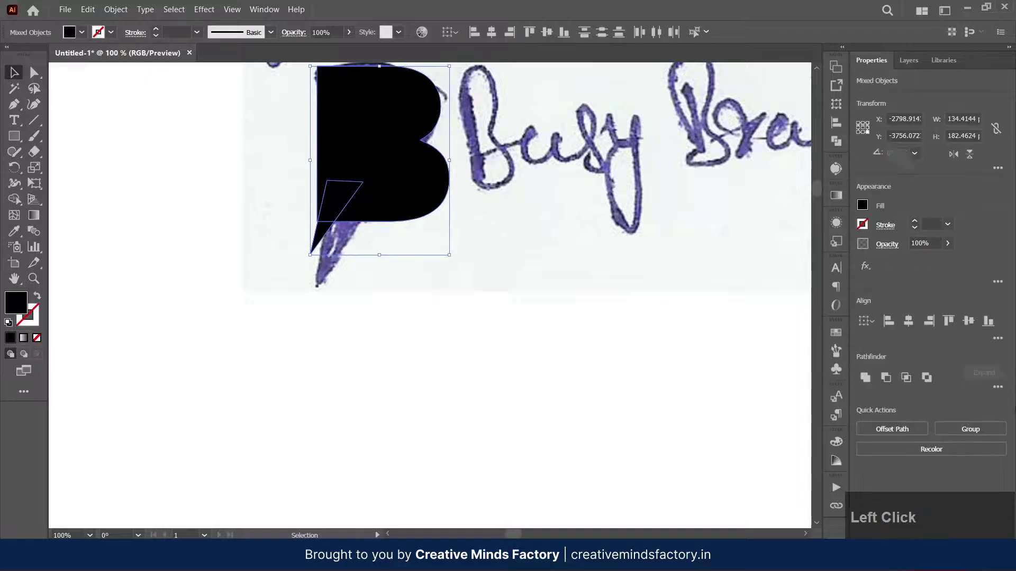
{"action": "scroll", "coordinate": [509, 297], "scroll_direction": "down", "scroll_amount": 1}
{"action": "key", "text": "ctrl+g"}
{"action": "left_click", "coordinate": [519, 326]}
Step: Move the grouped B off the sketch to the blank area below it
{"action": "left_click_drag", "start_coordinate": [520, 326], "coordinate": [475, 283]}
{"action": "left_click_drag", "start_coordinate": [387, 165], "coordinate": [432, 369]}
{"action": "left_click_drag", "start_coordinate": [703, 356], "coordinate": [616, 287]}
{"action": "left_click_drag", "start_coordinate": [579, 345], "coordinate": [548, 298]}
{"action": "left_click_drag", "start_coordinate": [415, 333], "coordinate": [381, 319]}
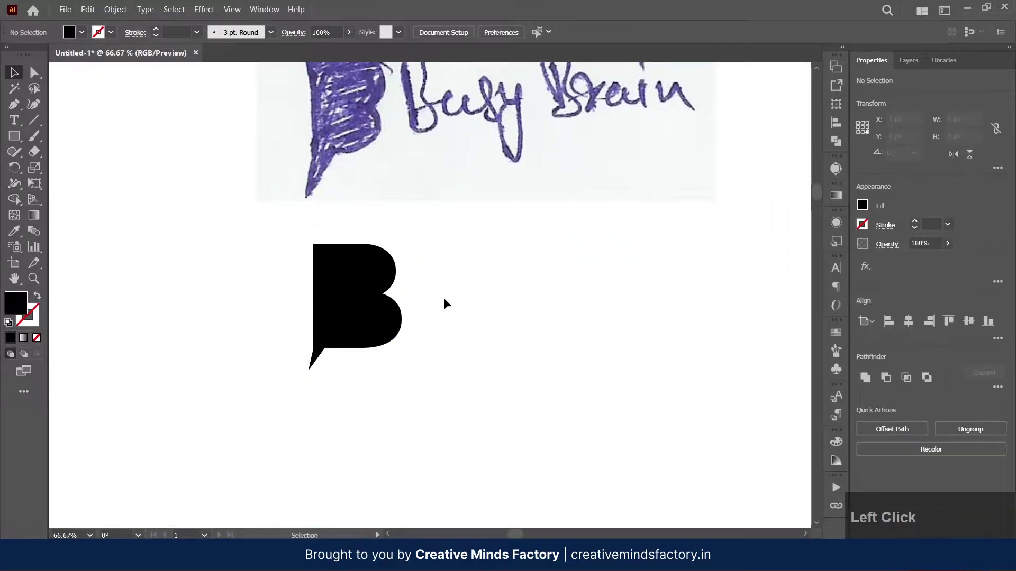
{"action": "left_click", "coordinate": [444, 302]}
Step: Try a looping Pencil scribble about 63 by 119 px in default colours beside the B, and delete it
{"action": "key", "text": "n"}
{"action": "scroll", "coordinate": [276, 253], "scroll_direction": "up", "scroll_amount": 1}
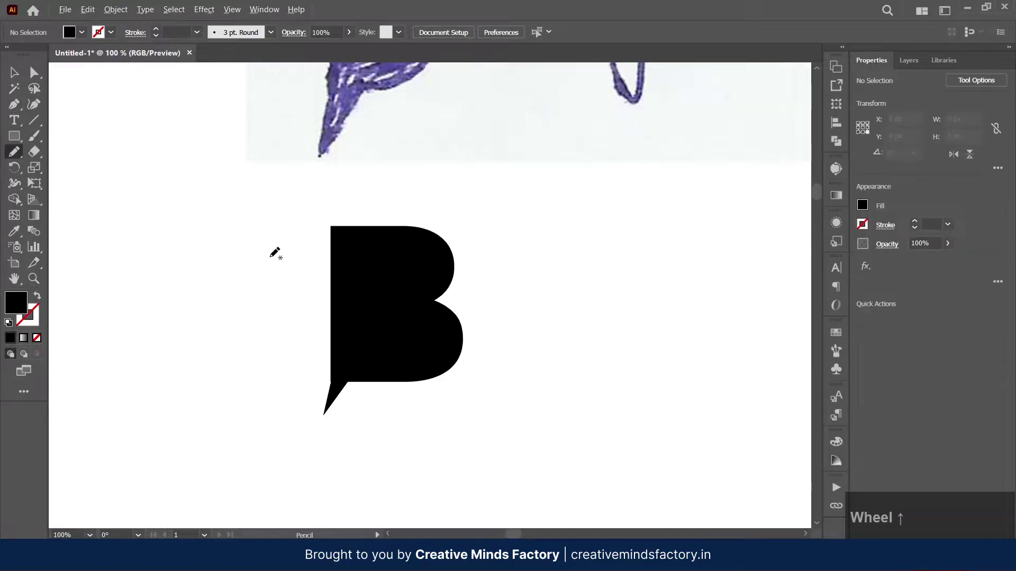
{"action": "mouse_move", "coordinate": [257, 379]}
{"action": "left_mouse_down"}
{"action": "mouse_move", "coordinate": [303, 375]}
{"action": "mouse_move", "coordinate": [272, 377]}
{"action": "left_mouse_up"}
{"action": "key", "text": "d"}
{"action": "key", "text": "v"}
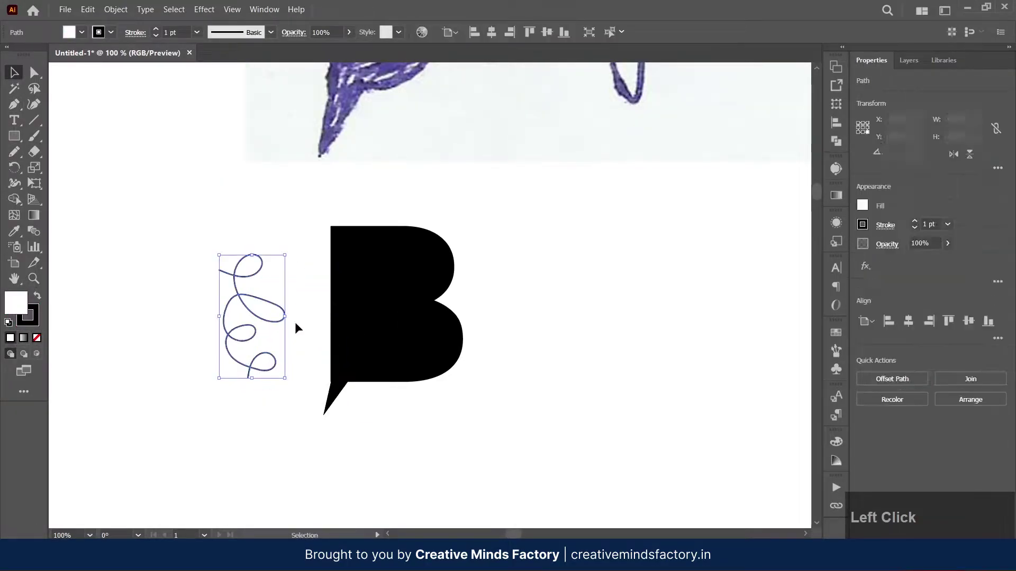
{"action": "key", "text": "n"}
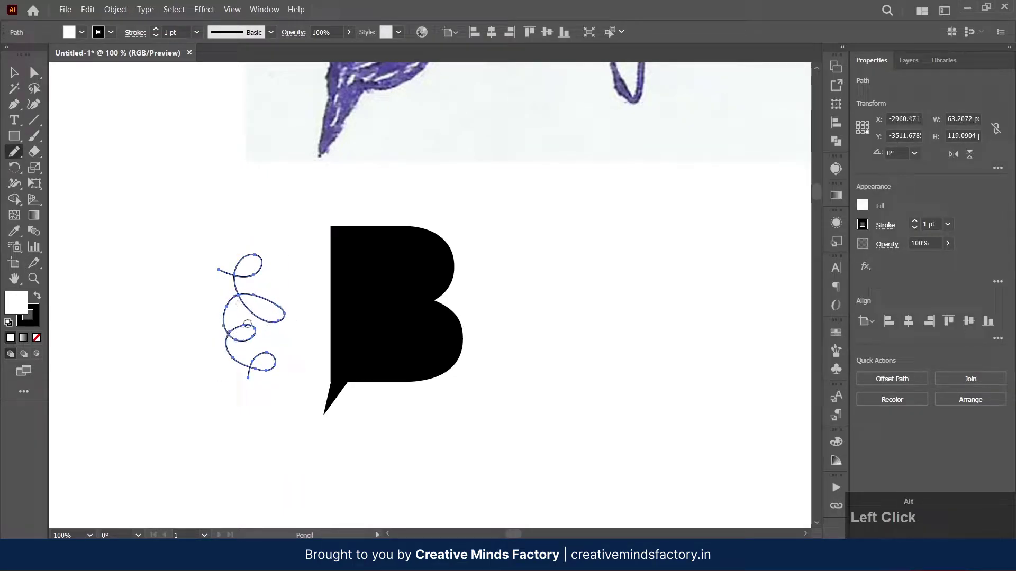
{"action": "key", "text": "v"}
{"action": "scroll", "coordinate": [294, 371], "scroll_direction": "up", "scroll_amount": 1}
{"action": "key", "text": "Delete"}
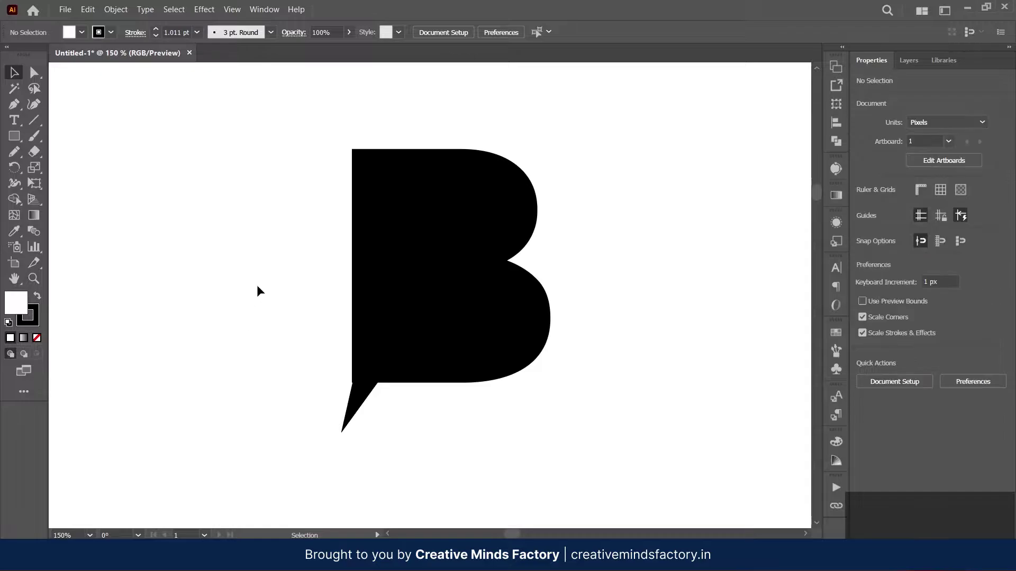
Step: Draw a looping Pencil scribble about 47 by 115 px inside the B with no fill and a white stroke, smoothing its curves
{"action": "key", "text": "n"}
{"action": "key", "text": "shift+x"}
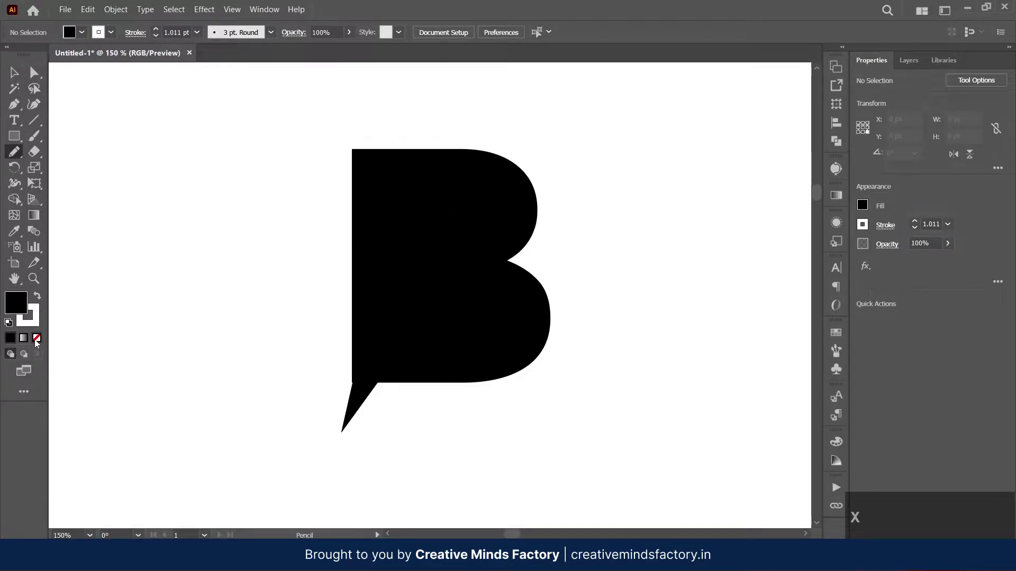
{"action": "left_click", "coordinate": [36, 338]}
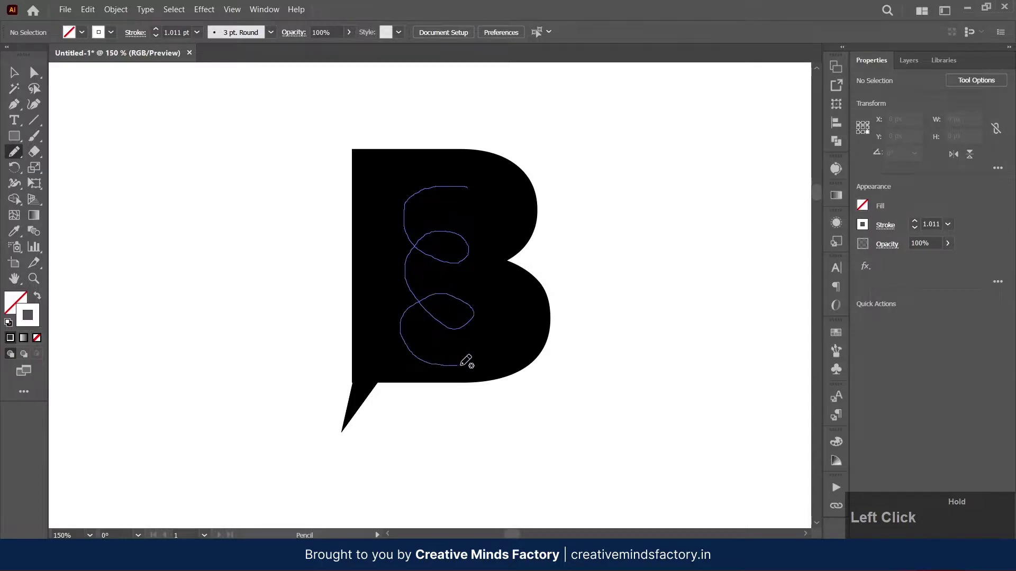
{"action": "left_click_drag", "start_coordinate": [460, 365], "coordinate": [463, 364]}
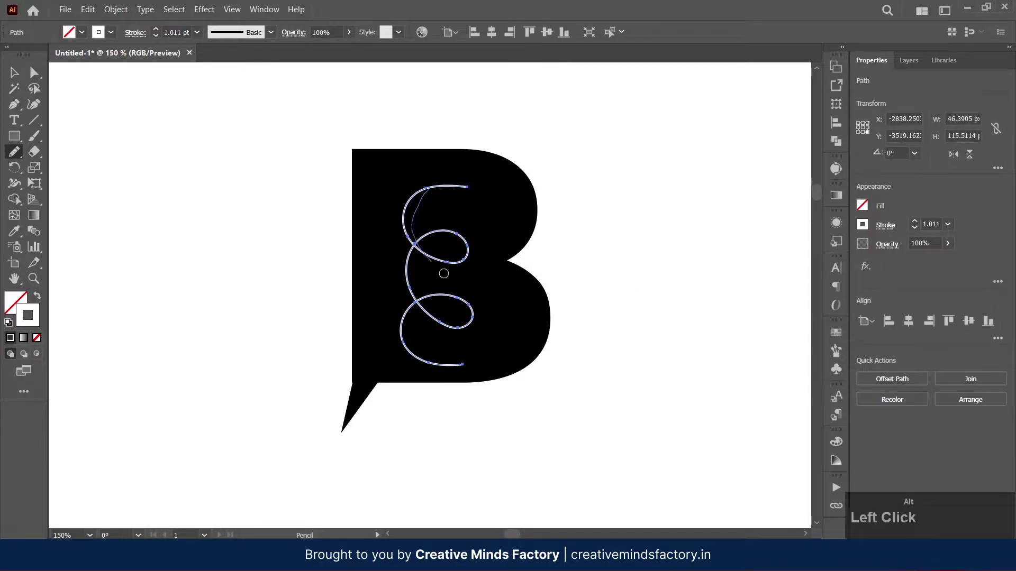
{"action": "mouse_move", "coordinate": [444, 274]}
{"action": "left_mouse_down"}
{"action": "mouse_move", "coordinate": [417, 249]}
{"action": "mouse_move", "coordinate": [460, 240]}
{"action": "left_mouse_up"}
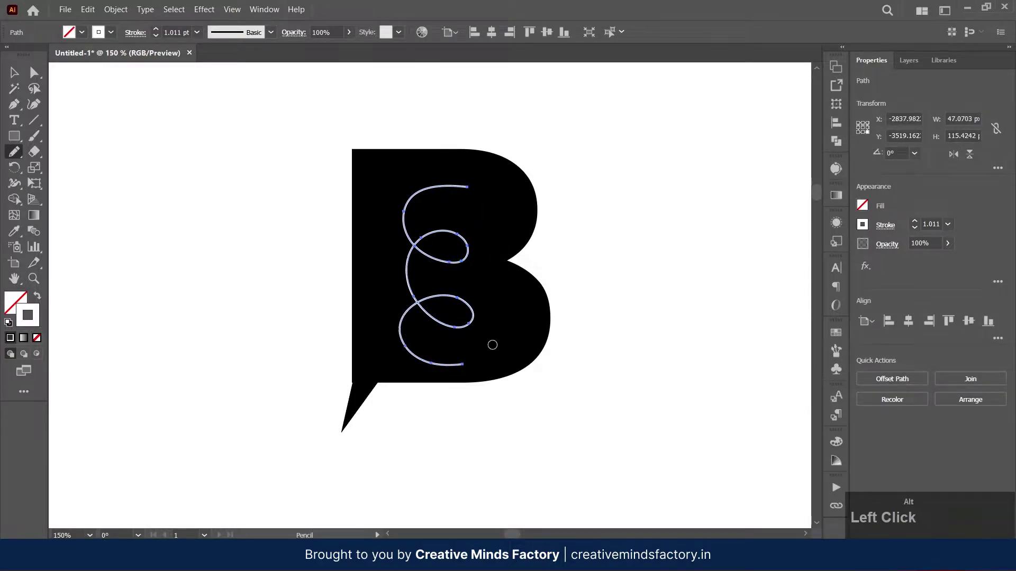
{"action": "key", "text": "v"}
Step: Nudge the scribble slightly up and left inside the B and set its stroke to 3 pt
{"action": "left_click_drag", "start_coordinate": [462, 326], "coordinate": [458, 321]}
{"action": "left_click", "coordinate": [915, 221]}
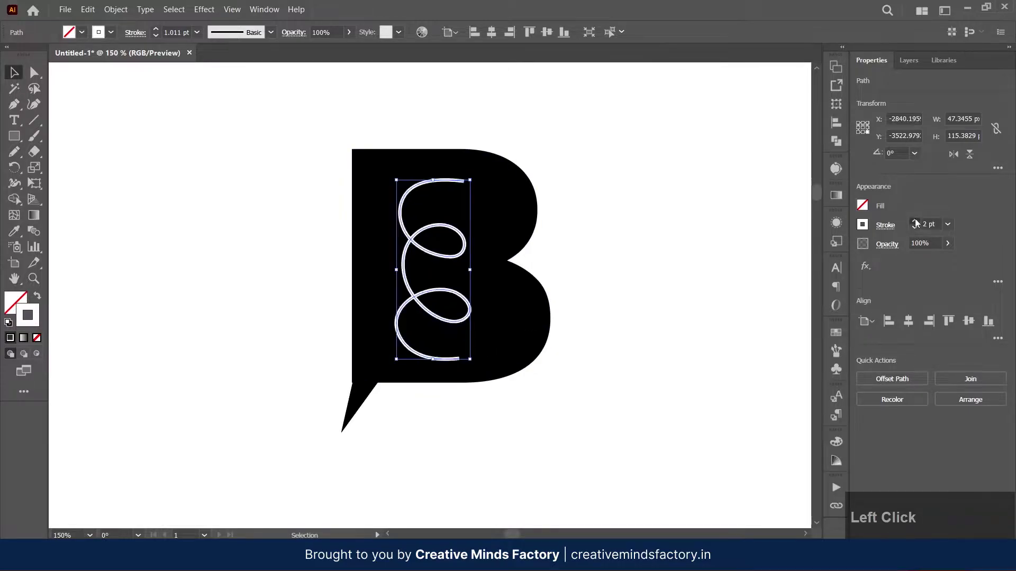
{"action": "left_click", "coordinate": [636, 264]}
{"action": "scroll", "coordinate": [582, 259], "scroll_direction": "down", "scroll_amount": 3, "text": "alt"}
{"action": "scroll", "coordinate": [476, 259], "scroll_direction": "up", "scroll_amount": 4, "text": "alt"}
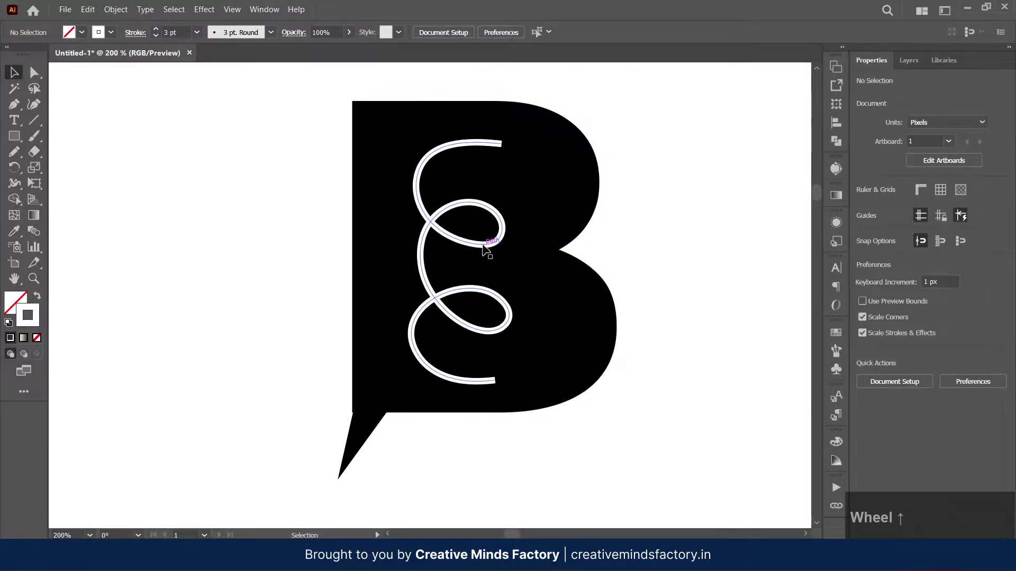
{"action": "scroll", "coordinate": [666, 242], "scroll_direction": "down", "scroll_amount": 2, "text": "alt"}
Step: Duplicate the B together with its scribble to the right of the original
{"action": "left_click_drag", "start_coordinate": [666, 243], "coordinate": [447, 187]}
{"action": "left_click_drag", "start_coordinate": [465, 170], "coordinate": [298, 263]}
{"action": "left_click", "coordinate": [400, 238], "text": "shift"}
{"action": "left_click", "coordinate": [469, 207]}
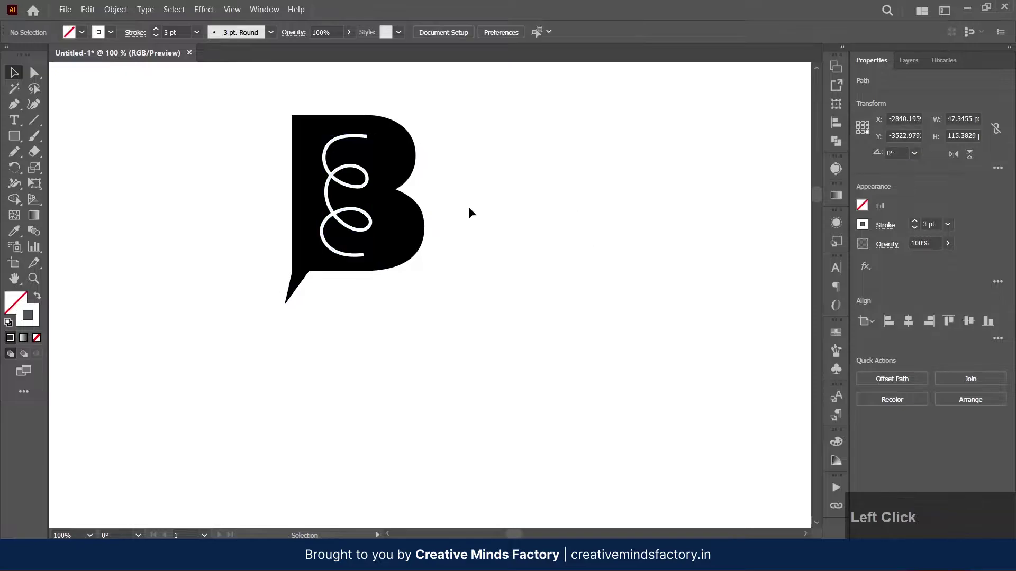
{"action": "left_click_drag", "start_coordinate": [468, 208], "coordinate": [355, 225]}
{"action": "left_click_drag", "start_coordinate": [356, 224], "coordinate": [442, 233], "text": "shift"}
{"action": "left_click", "coordinate": [497, 191]}
Step: Replace the scribble in the copied B with a tangled Pencil scribble about 65 by 101 px
{"action": "scroll", "coordinate": [443, 195], "scroll_direction": "up", "scroll_amount": 1, "text": "alt"}
{"action": "left_click", "coordinate": [463, 224]}
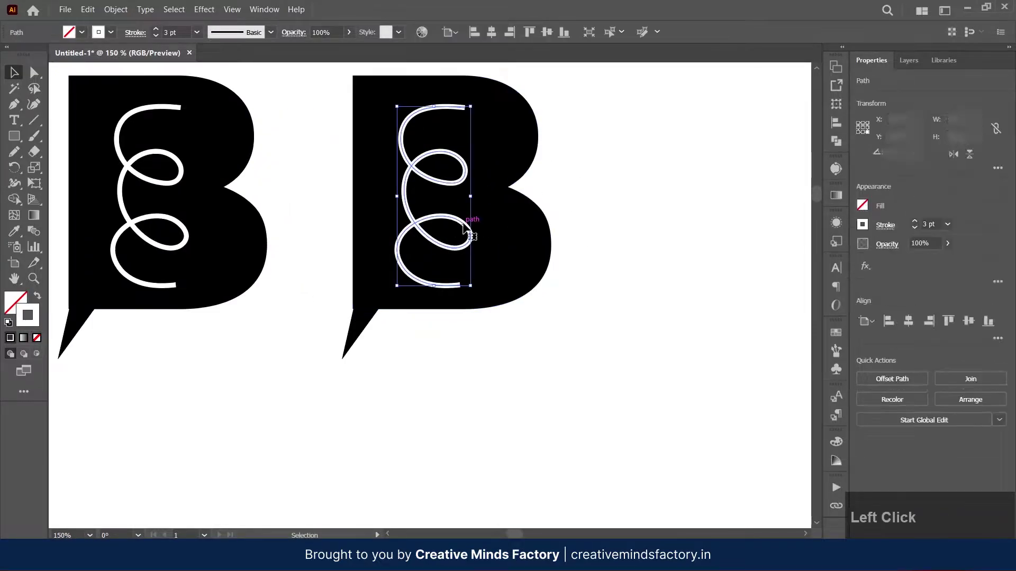
{"action": "key", "text": "Delete"}
{"action": "key", "text": "n"}
{"action": "scroll", "coordinate": [410, 228], "scroll_direction": "up", "scroll_amount": 1, "text": "alt"}
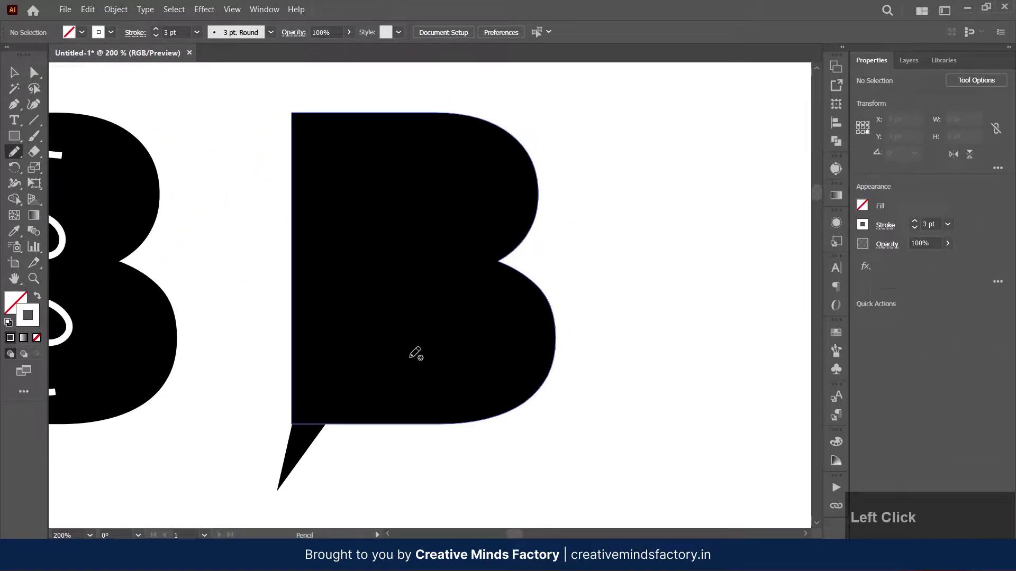
{"action": "left_click_drag", "start_coordinate": [396, 223], "coordinate": [472, 167]}
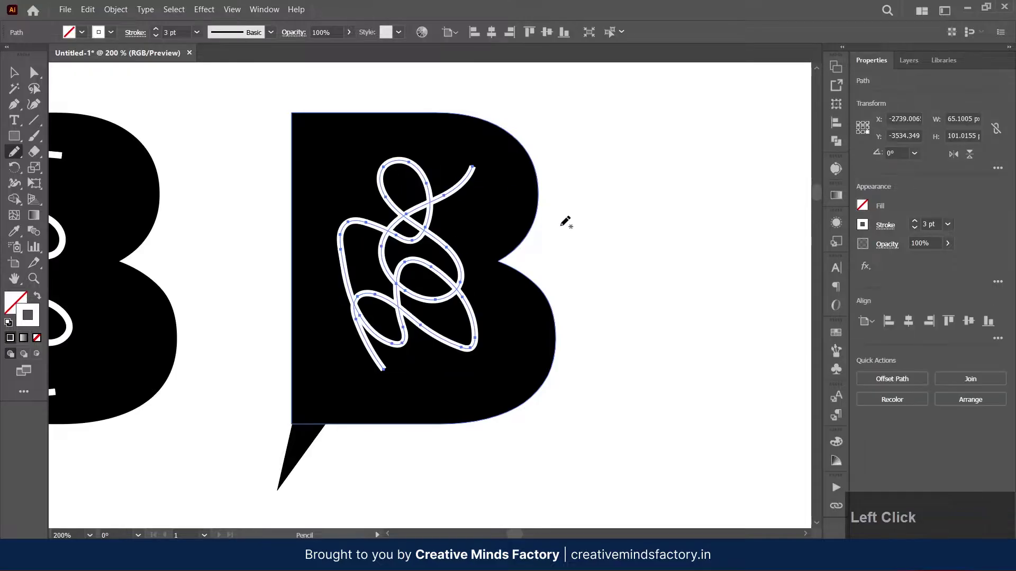
{"action": "key", "text": "v"}
{"action": "left_click", "coordinate": [602, 240]}
Step: Set the tangled scribble's stroke to 4 pt
{"action": "scroll", "coordinate": [602, 241], "scroll_direction": "down", "scroll_amount": 2, "text": "alt"}
{"action": "left_click_drag", "start_coordinate": [605, 251], "coordinate": [556, 209]}
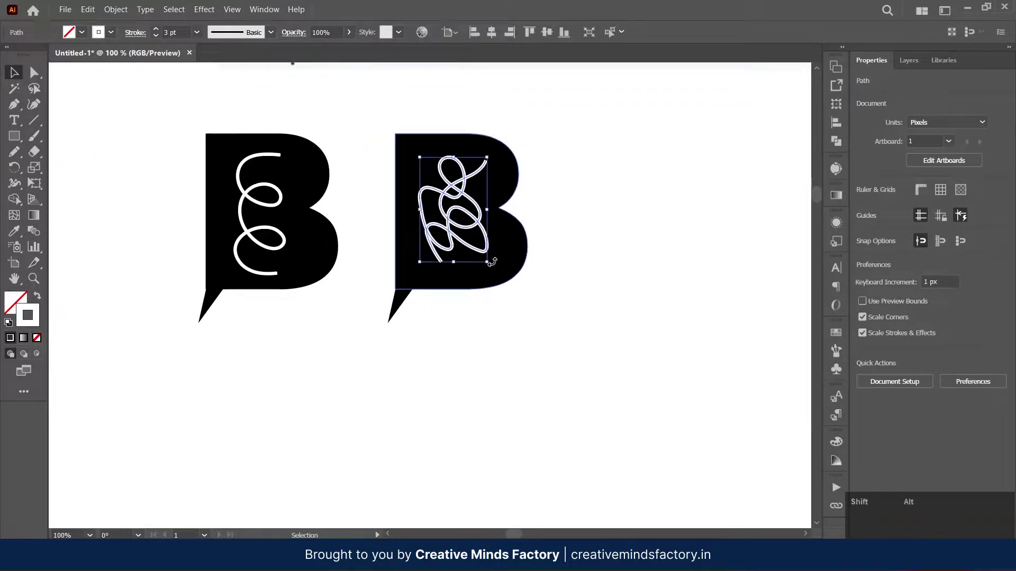
{"action": "left_click", "coordinate": [480, 258]}
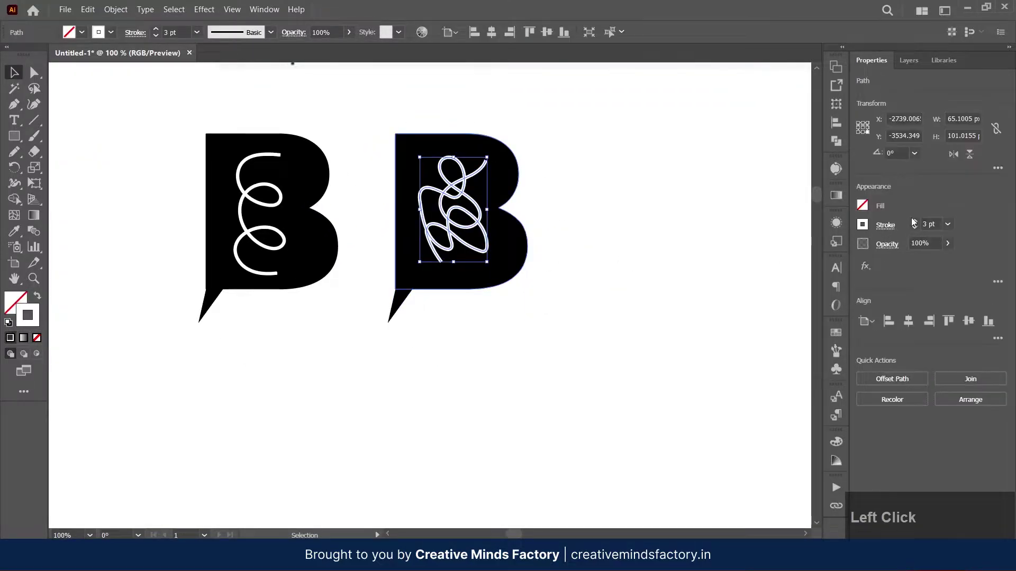
{"action": "left_click", "coordinate": [914, 221]}
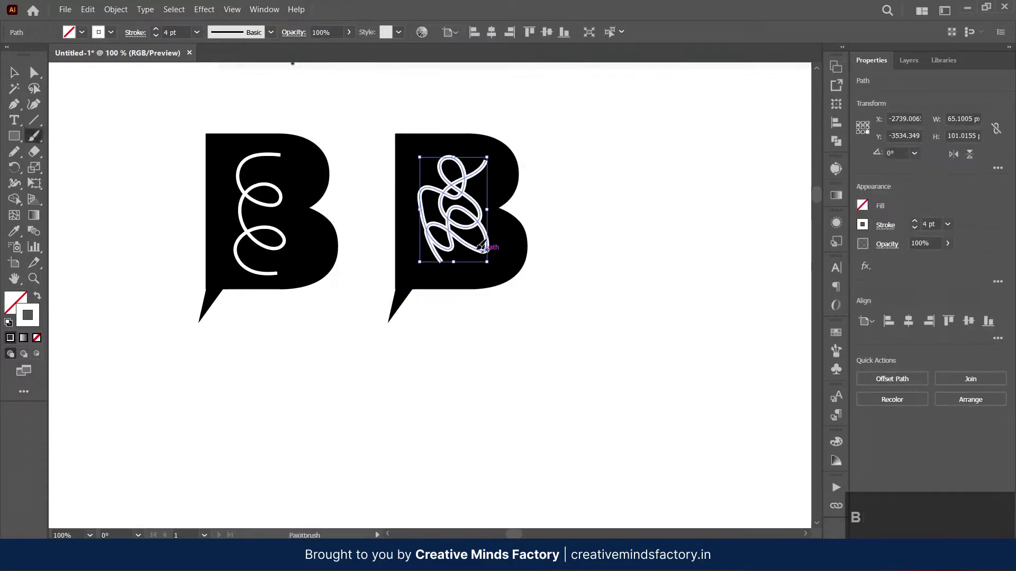
{"action": "key", "text": "n"}
{"action": "key", "text": "v"}
{"action": "left_click", "coordinate": [608, 238]}
{"action": "left_click_drag", "start_coordinate": [609, 232], "coordinate": [524, 222]}
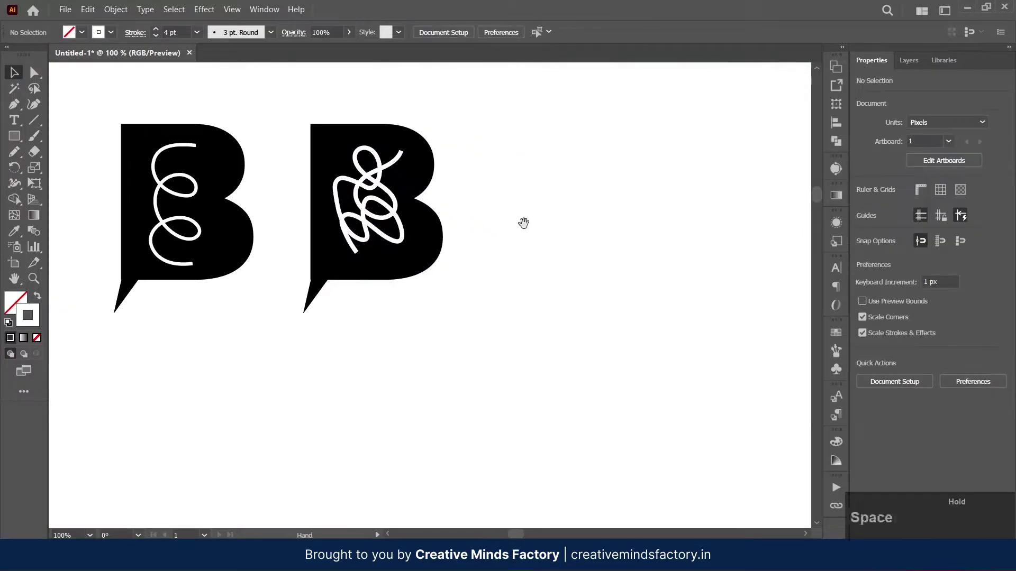
Step: Duplicate the tangled-scribble B to its right and delete the scribble from the new copy
{"action": "mouse_move", "coordinate": [501, 181]}
{"action": "left_mouse_down"}
{"action": "mouse_move", "coordinate": [391, 259]}
{"action": "mouse_move", "coordinate": [594, 257]}
{"action": "left_mouse_up"}
{"action": "scroll", "coordinate": [594, 256], "scroll_direction": "up", "scroll_amount": 1}
{"action": "left_click", "coordinate": [583, 244]}
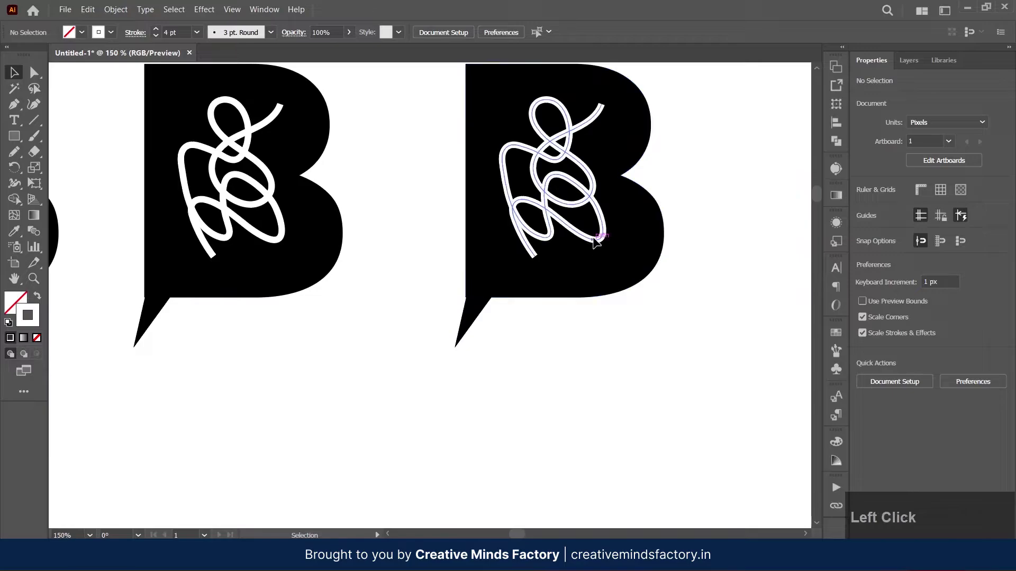
{"action": "key", "text": "Delete"}
{"action": "key", "text": "n"}
{"action": "left_click_drag", "start_coordinate": [498, 240], "coordinate": [546, 260]}
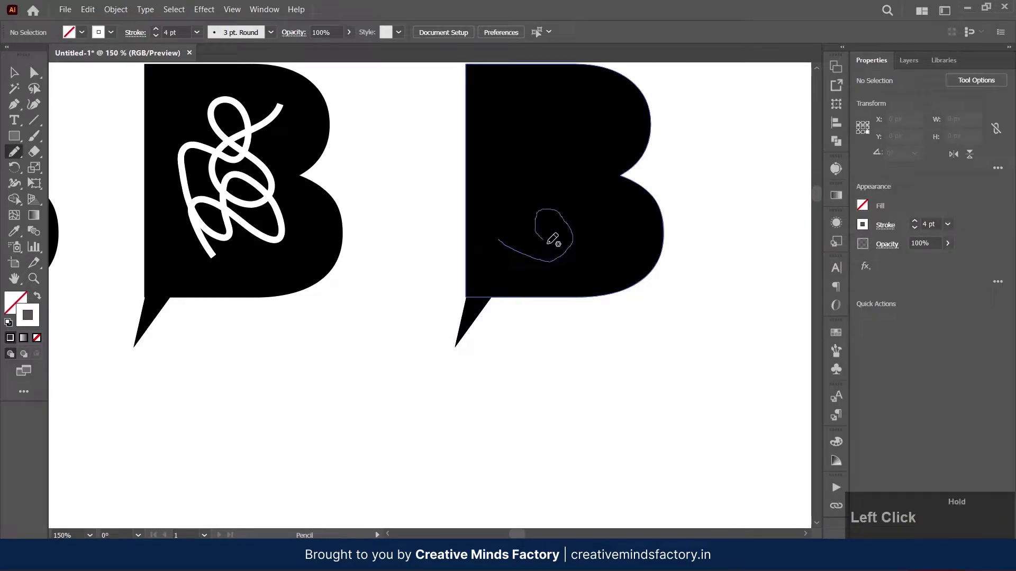
{"action": "left_click_drag", "start_coordinate": [498, 207], "coordinate": [500, 212]}
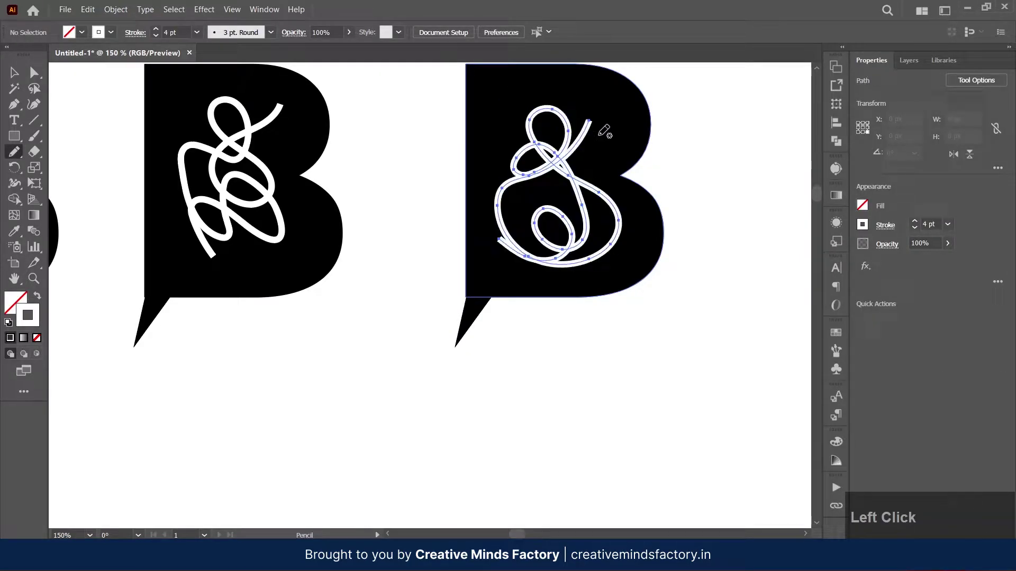
{"action": "key", "text": "ctrl+z"}
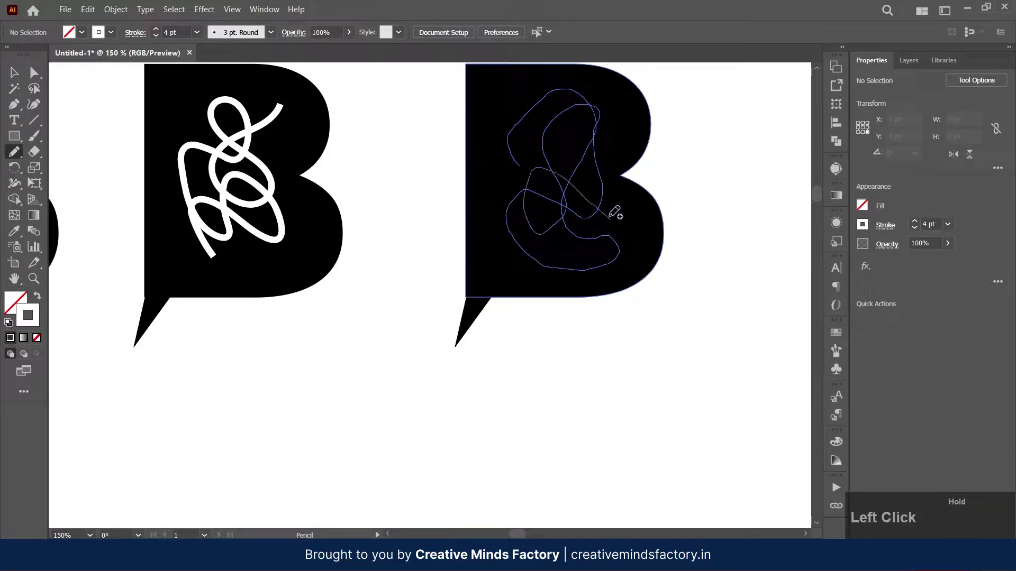
{"action": "left_click_drag", "start_coordinate": [614, 213], "coordinate": [613, 213]}
{"action": "scroll", "coordinate": [616, 217], "scroll_direction": "down", "scroll_amount": 2}
{"action": "scroll", "coordinate": [630, 226], "scroll_direction": "up", "scroll_amount": 1}
{"action": "key", "text": "ctrl+z"}
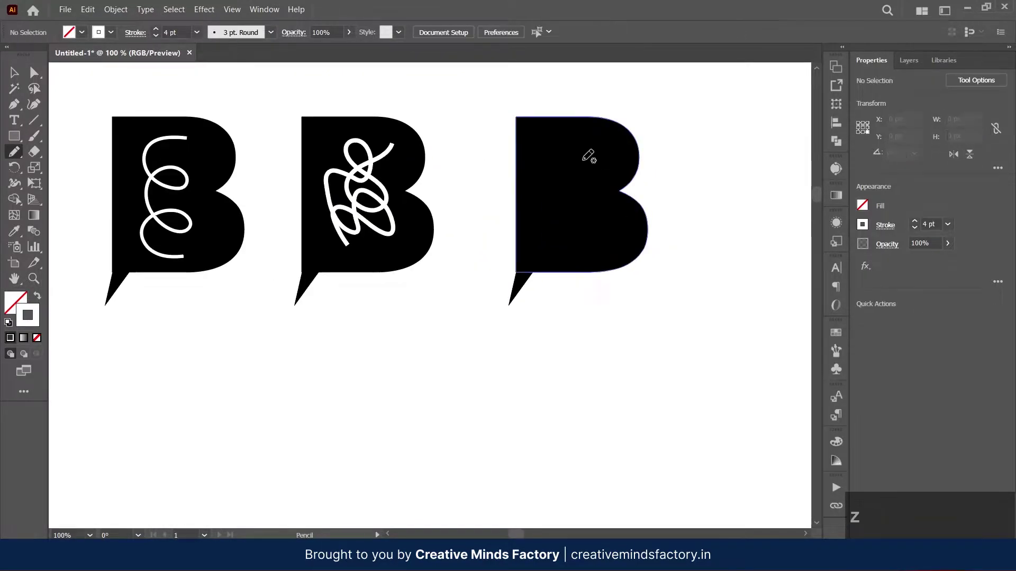
{"action": "left_click_drag", "start_coordinate": [590, 142], "coordinate": [590, 143]}
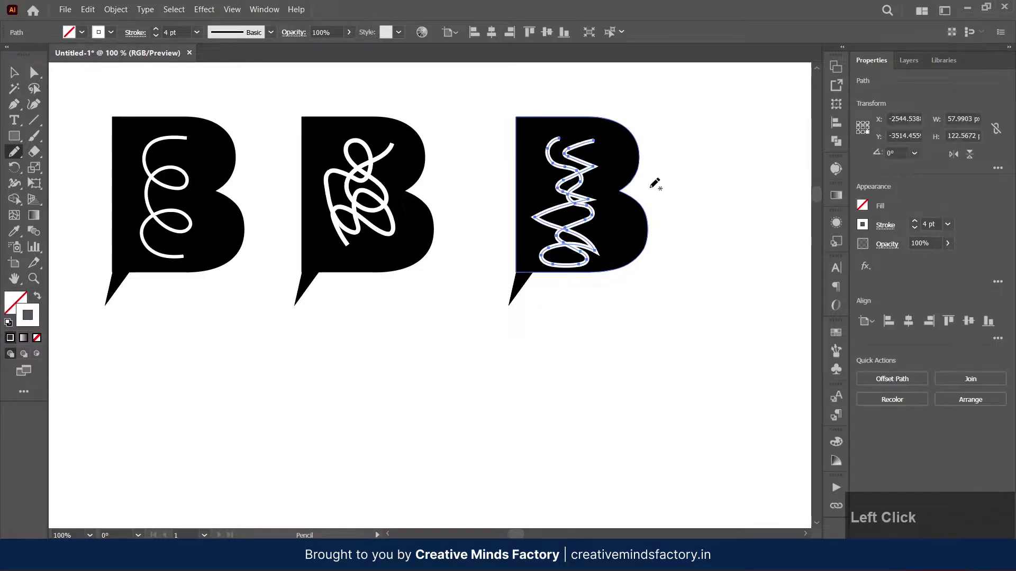
{"action": "key", "text": "ctrl+z"}
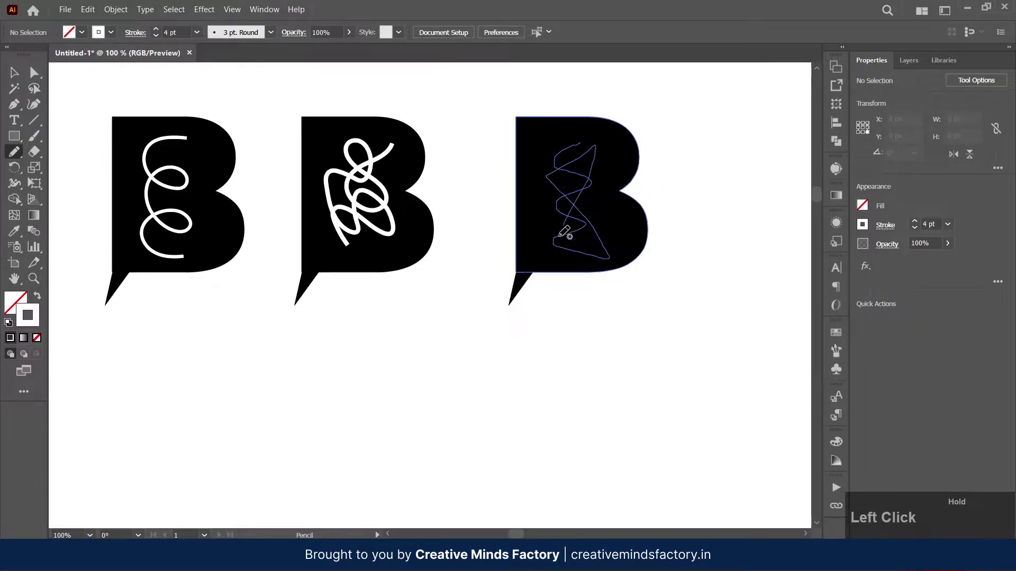
{"action": "left_click_drag", "start_coordinate": [561, 235], "coordinate": [561, 235]}
{"action": "key", "text": "ctrl+z"}
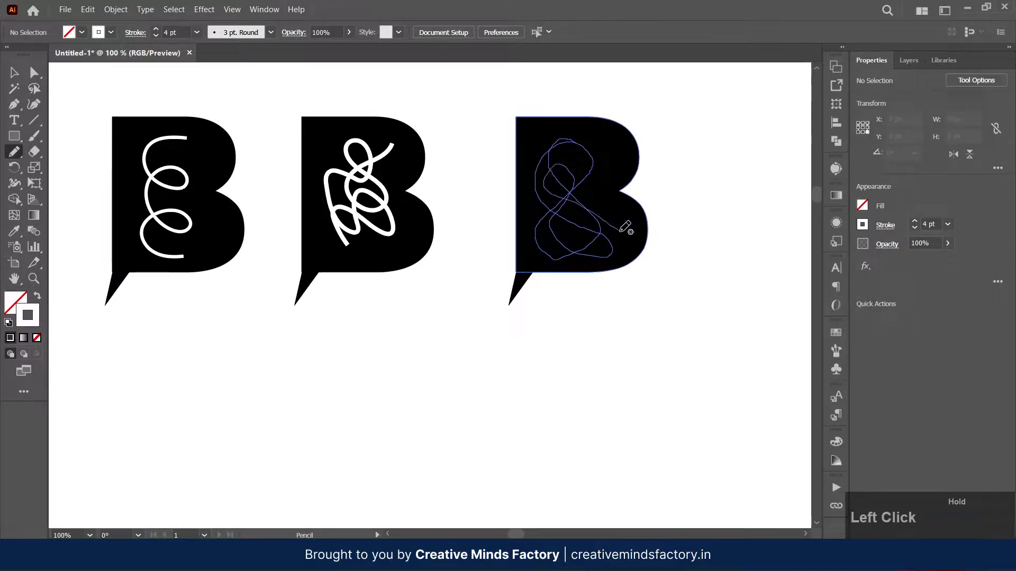
{"action": "left_click_drag", "start_coordinate": [622, 231], "coordinate": [621, 231]}
{"action": "scroll", "coordinate": [623, 230], "scroll_direction": "up", "scroll_amount": 1}
{"action": "key", "text": "ctrl+z"}
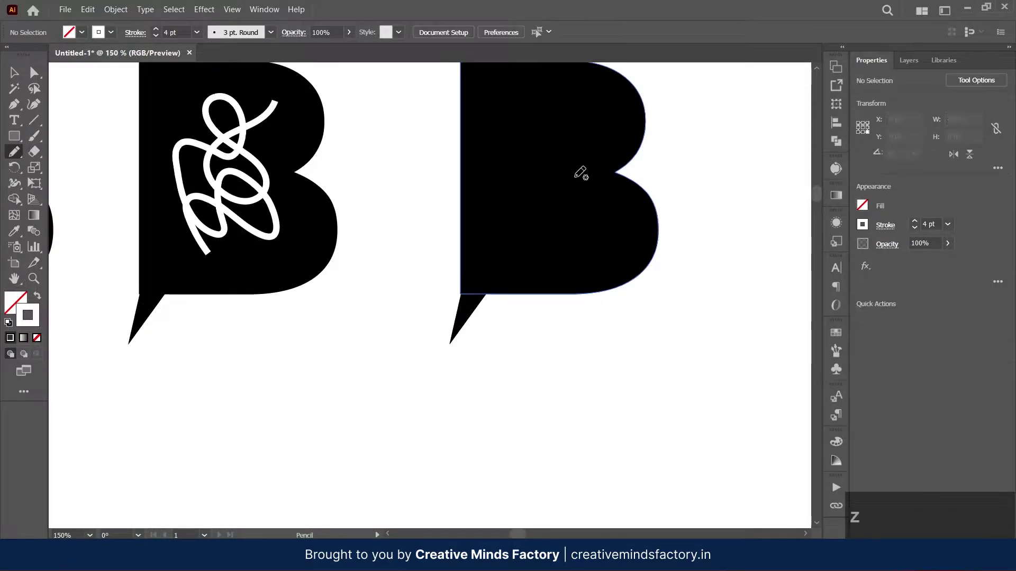
{"action": "left_click_drag", "start_coordinate": [524, 236], "coordinate": [523, 236]}
{"action": "key", "text": "ctrl+z"}
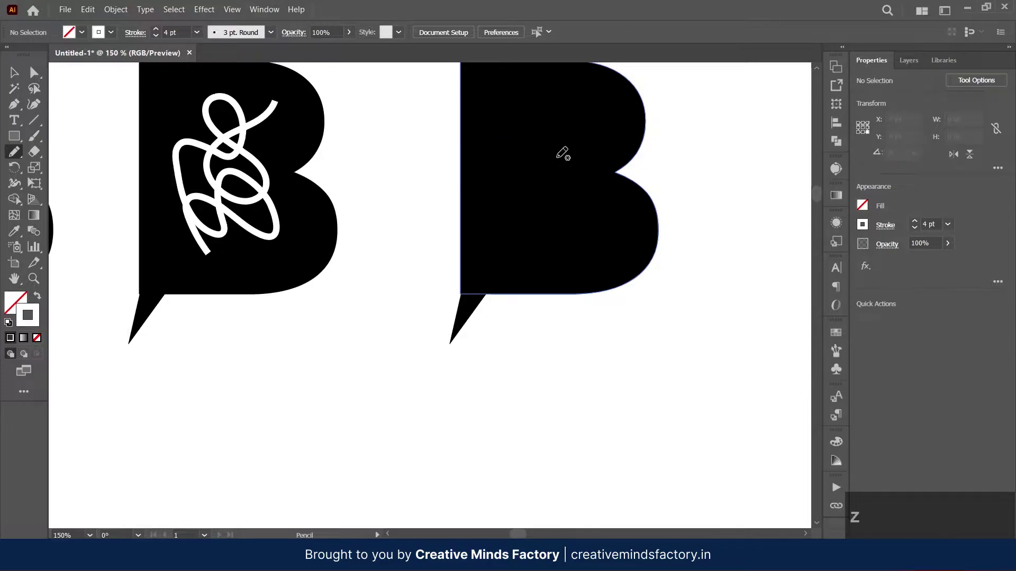
Step: Draw a loose looping Pencil scribble about 83 by 117 px inside the third B and deselect it
{"action": "left_click_drag", "start_coordinate": [602, 213], "coordinate": [608, 220]}
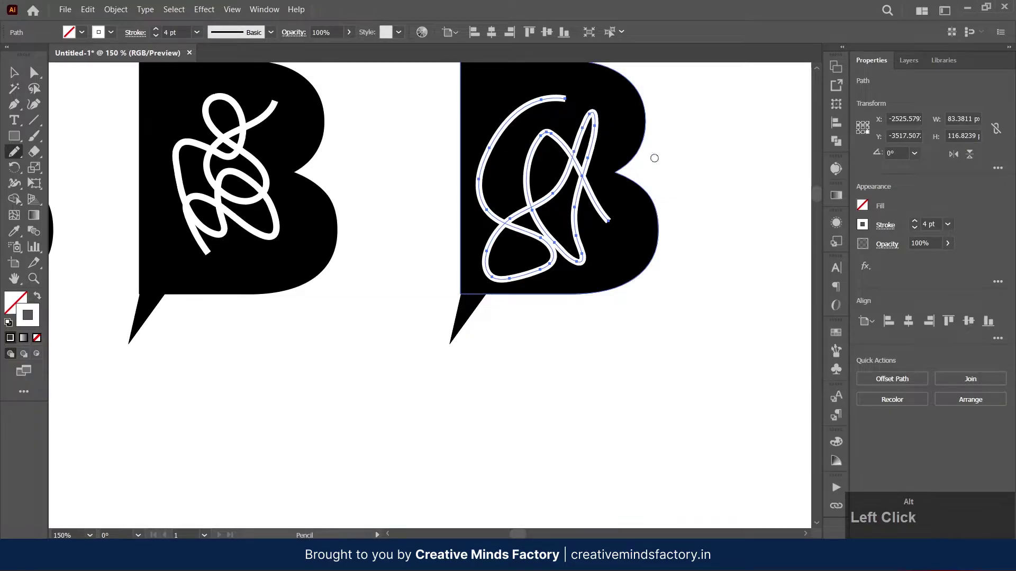
{"action": "key", "text": "v"}
{"action": "left_click", "coordinate": [687, 188]}
Step: Draw the upper loops of a Curvature path in the empty area below the Bs, about 106 by 89 px
{"action": "scroll", "coordinate": [688, 192], "scroll_direction": "down", "scroll_amount": 2}
{"action": "left_click_drag", "start_coordinate": [688, 222], "coordinate": [650, 263]}
{"action": "scroll", "coordinate": [510, 266], "scroll_direction": "up", "scroll_amount": 1}
{"action": "left_click_drag", "start_coordinate": [510, 267], "coordinate": [509, 198]}
{"action": "left_click_drag", "start_coordinate": [450, 302], "coordinate": [451, 278]}
{"action": "left_click", "coordinate": [34, 104]}
{"action": "left_click", "coordinate": [359, 367]}
{"action": "left_click", "coordinate": [443, 359]}
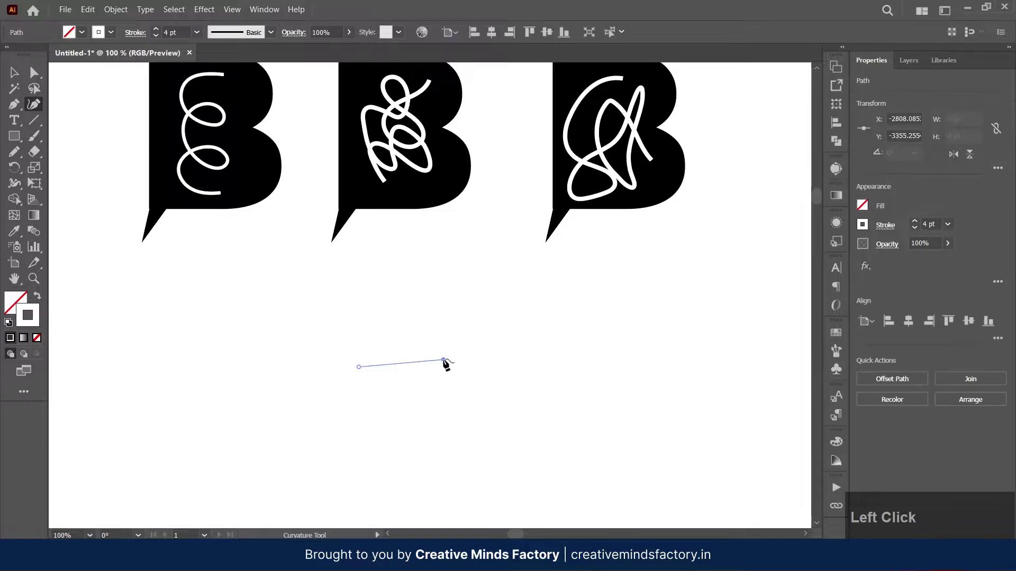
{"action": "left_click", "coordinate": [443, 360]}
{"action": "left_click", "coordinate": [391, 315]}
{"action": "left_click", "coordinate": [431, 276]}
{"action": "key", "text": "ctrl+z"}
{"action": "key", "text": "ctrl+z"}
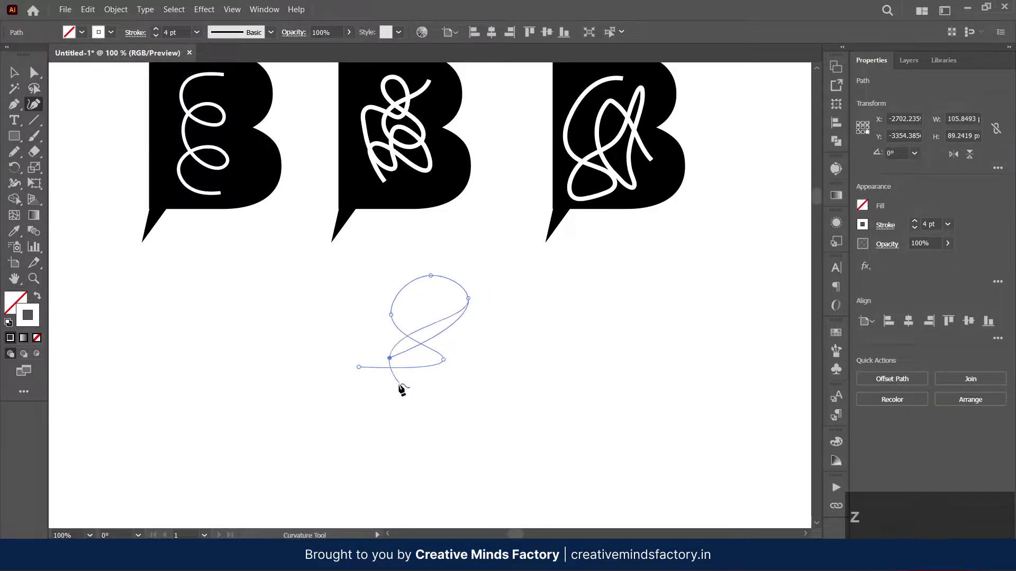
Step: Extend the Curvature path with lower loops and reshape its lower bend, making it about 112 by 130 px overall
{"action": "left_click", "coordinate": [403, 394]}
{"action": "left_click", "coordinate": [475, 350]}
{"action": "left_click", "coordinate": [420, 377]}
{"action": "left_click", "coordinate": [486, 412]}
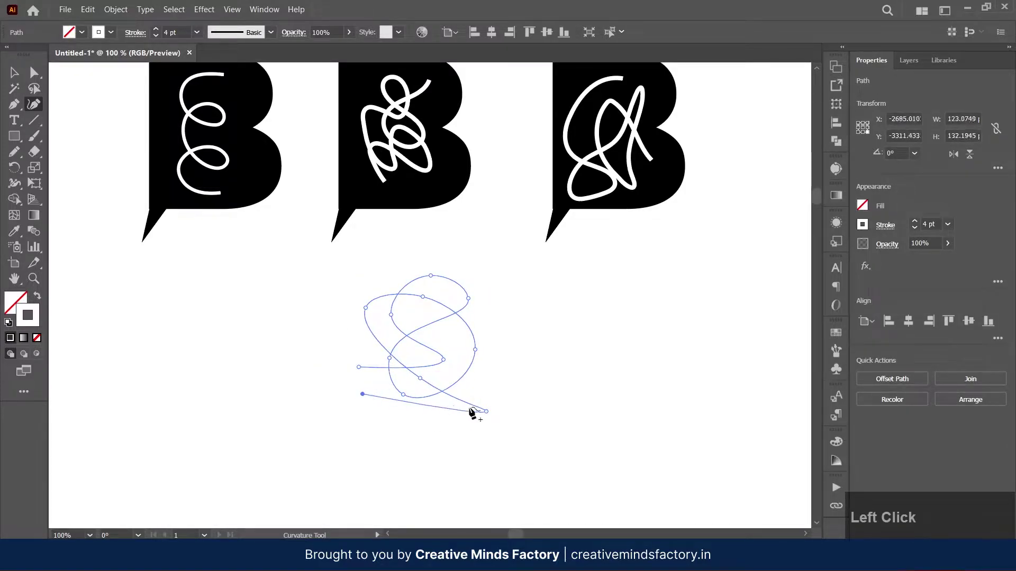
{"action": "left_click_drag", "start_coordinate": [420, 378], "coordinate": [455, 371]}
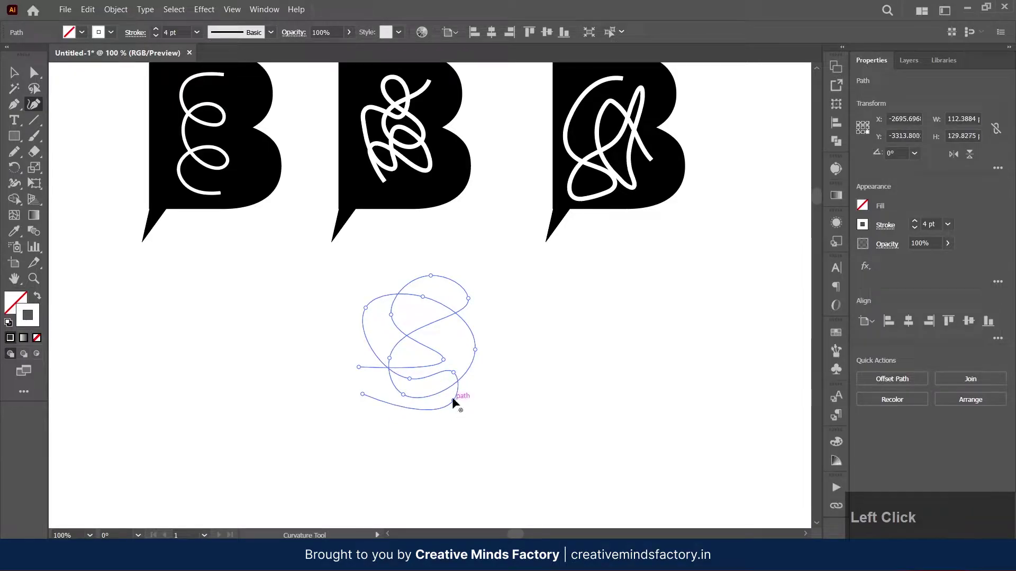
{"action": "key", "text": "v"}
Step: Duplicate the plain B to the right of the third B and fit the looping path inside it at about 91 by 105 px
{"action": "key", "text": "ctrl+minus"}
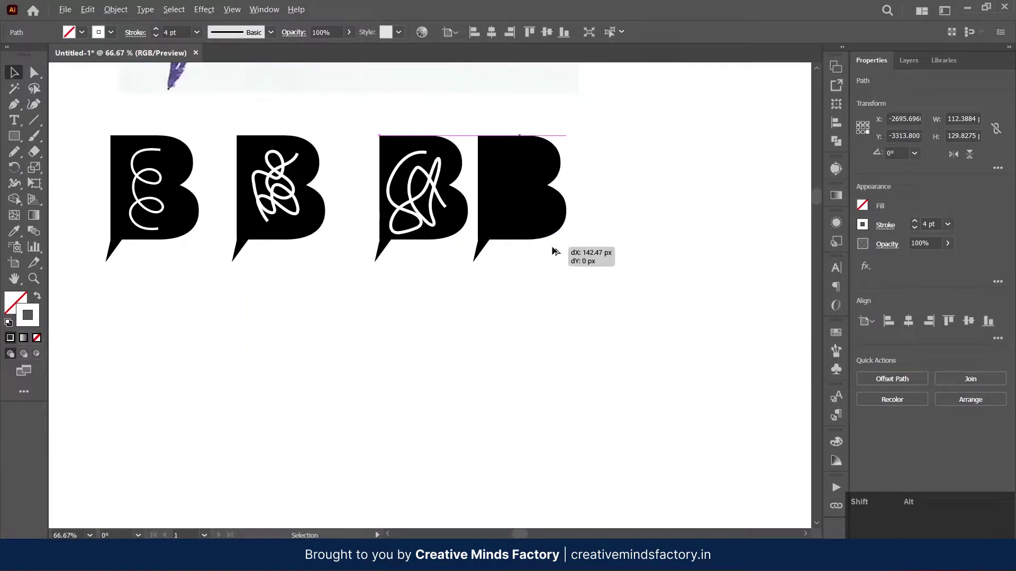
{"action": "mouse_move", "coordinate": [551, 251]}
{"action": "left_mouse_down"}
{"action": "mouse_move", "coordinate": [403, 349]}
{"action": "mouse_move", "coordinate": [575, 213]}
{"action": "left_mouse_up"}
{"action": "scroll", "coordinate": [575, 212], "scroll_direction": "up", "scroll_amount": 3}
Step: Close the looping path in the fourth B by joining its two open ends with a Pencil segment
{"action": "key", "text": "n"}
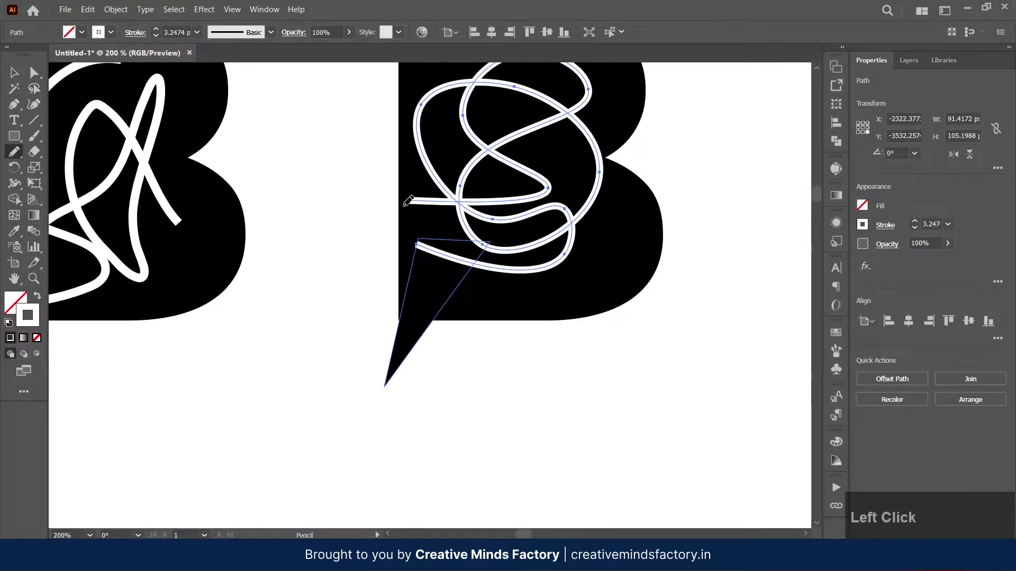
{"action": "left_click_drag", "start_coordinate": [419, 243], "coordinate": [418, 241]}
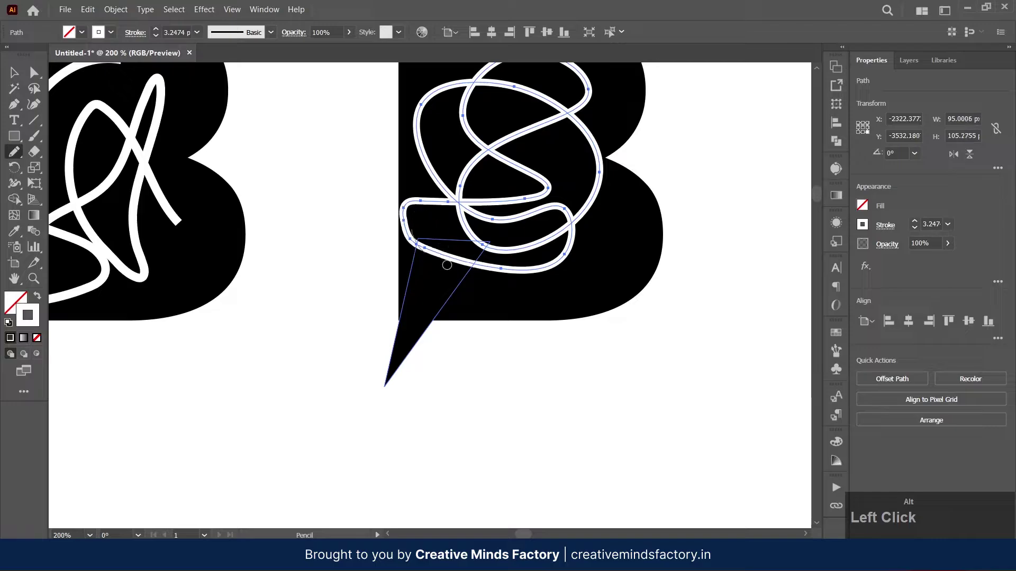
{"action": "key", "text": "v"}
{"action": "left_click", "coordinate": [723, 231]}
Step: Shrink the closed scribble in the fourth B to about 79 by 95 px and set its stroke to 4 pt
{"action": "scroll", "coordinate": [722, 232], "scroll_direction": "down", "scroll_amount": 1}
{"action": "left_click_drag", "start_coordinate": [723, 233], "coordinate": [645, 263]}
{"action": "left_click_drag", "start_coordinate": [535, 272], "coordinate": [542, 290]}
{"action": "key", "text": "ctrl+z"}
{"action": "left_click", "coordinate": [914, 222]}
{"action": "left_click", "coordinate": [701, 242]}
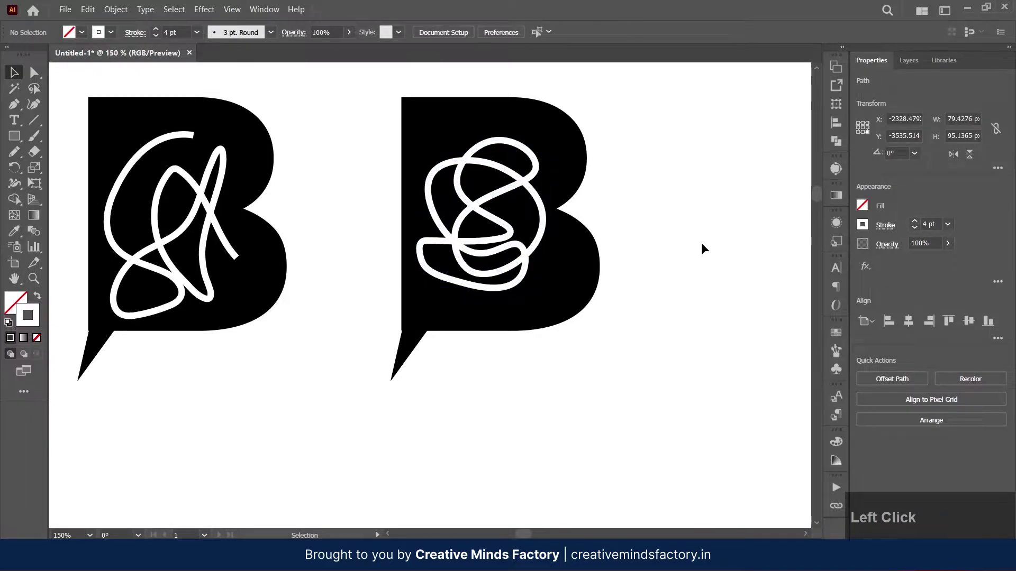
Step: Place a copy of the plain B with its tail directly below the first B
{"action": "scroll", "coordinate": [521, 310], "scroll_direction": "down", "scroll_amount": 2}
{"action": "key", "text": "space"}
{"action": "scroll", "coordinate": [567, 310], "scroll_direction": "down", "scroll_amount": 1}
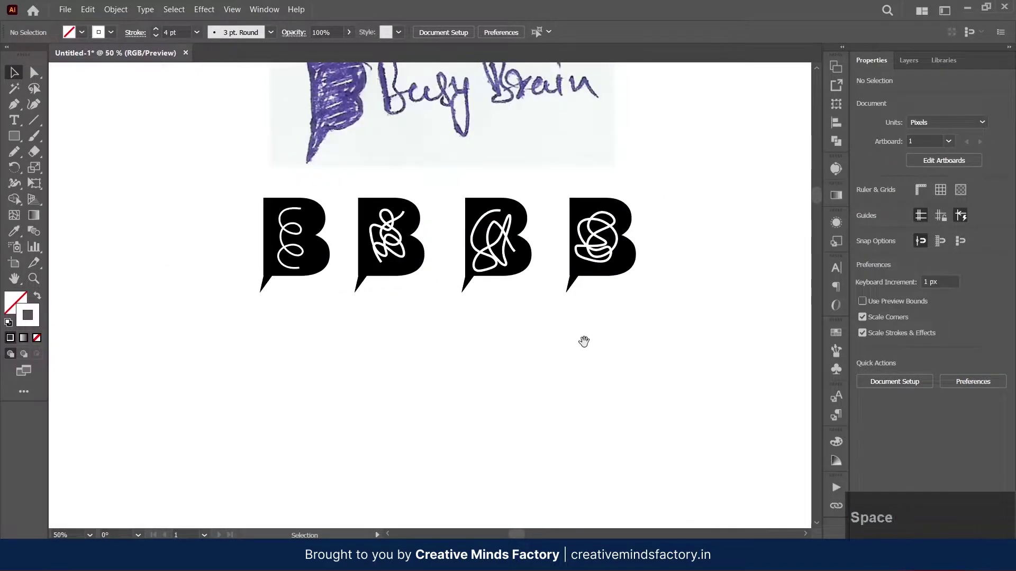
{"action": "left_click_drag", "start_coordinate": [582, 342], "coordinate": [591, 293]}
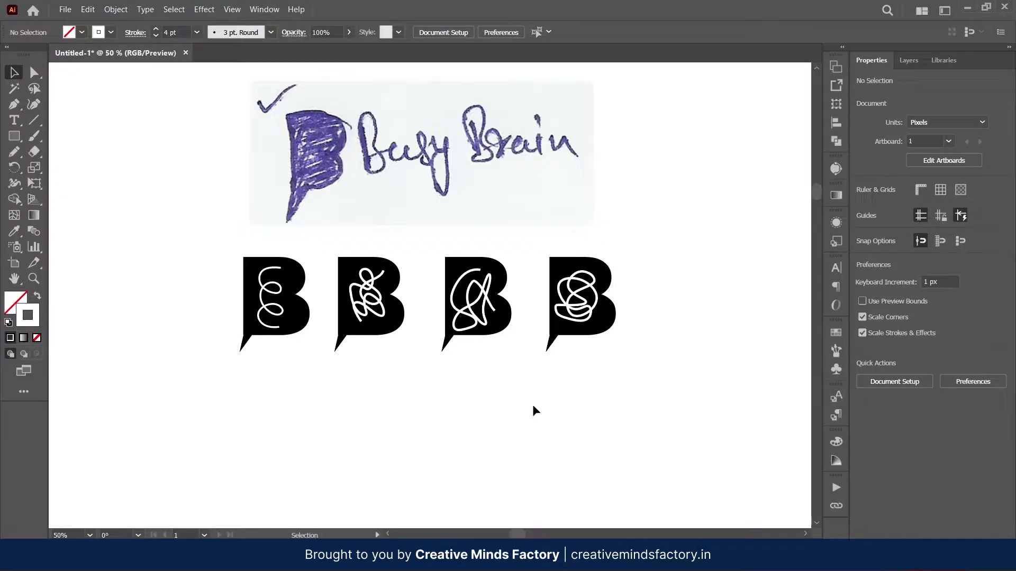
{"action": "key", "text": "space"}
{"action": "left_click_drag", "start_coordinate": [341, 245], "coordinate": [321, 215]}
{"action": "scroll", "coordinate": [321, 278], "scroll_direction": "up", "scroll_amount": 2}
Step: Start a Curvature path with no fill and a white 4 pt stroke inside the lower B, looping about 83 by 78 px
{"action": "left_click", "coordinate": [33, 106]}
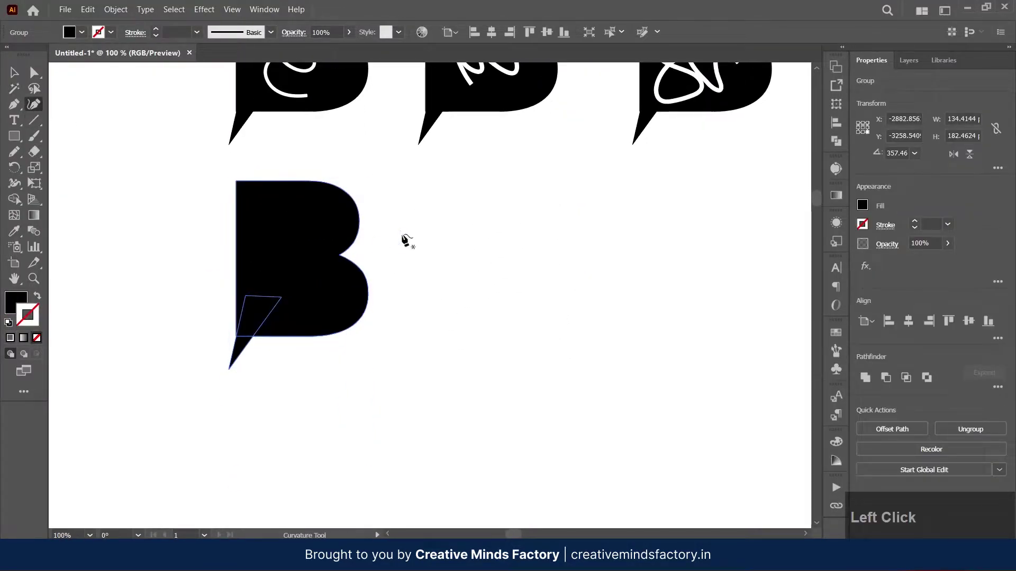
{"action": "left_click", "coordinate": [516, 73], "text": "ctrl"}
{"action": "key", "text": "ctrl+shift+a"}
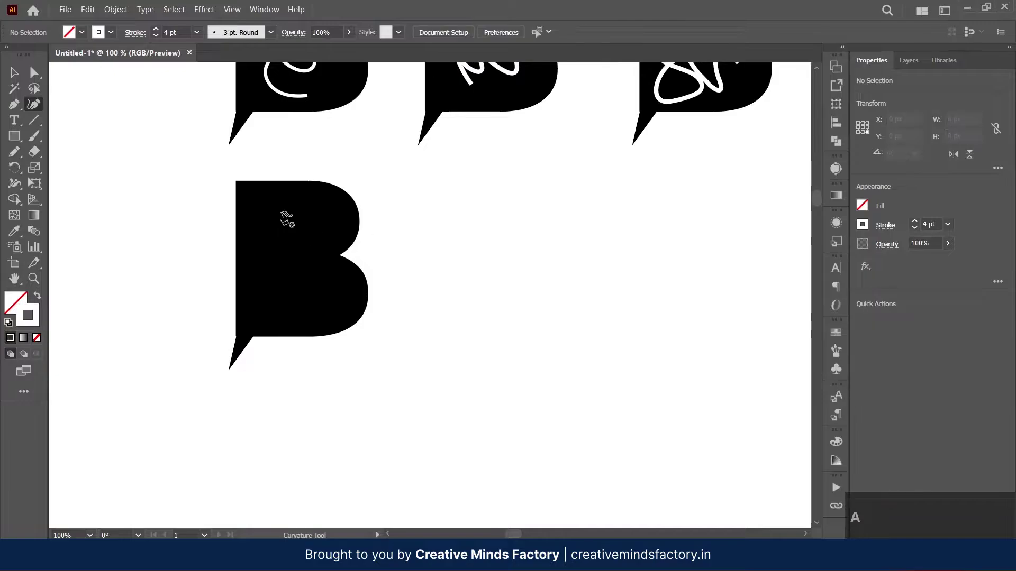
{"action": "left_click", "coordinate": [266, 243]}
{"action": "left_click", "coordinate": [268, 205]}
{"action": "left_click", "coordinate": [328, 211]}
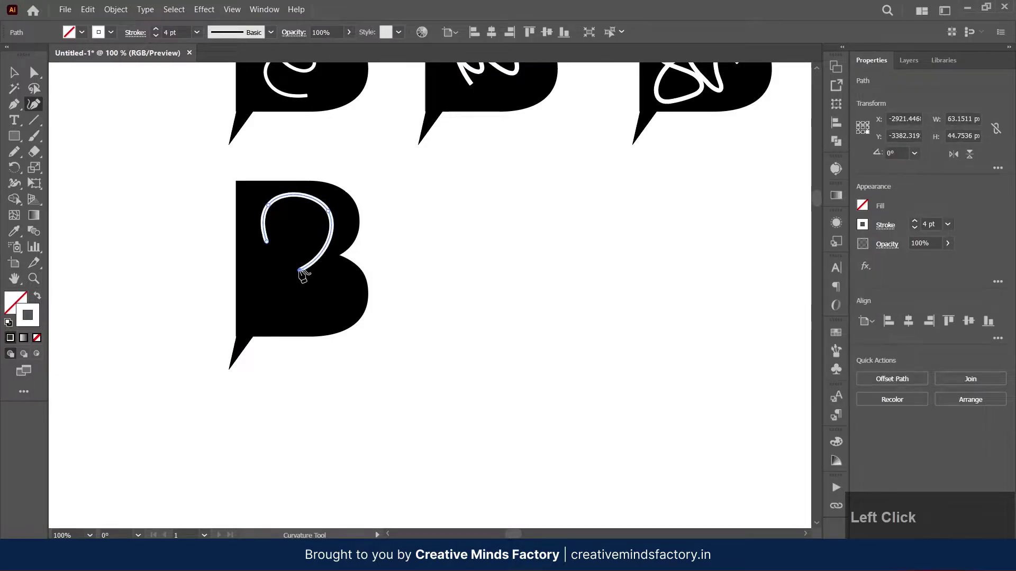
{"action": "left_click", "coordinate": [258, 268]}
{"action": "left_click", "coordinate": [251, 224]}
{"action": "left_click", "coordinate": [331, 282]}
Step: Extend the curve with overlapping loops down through the lower half of the B, to about 93 by 131 px overall
{"action": "left_click", "coordinate": [267, 312]}
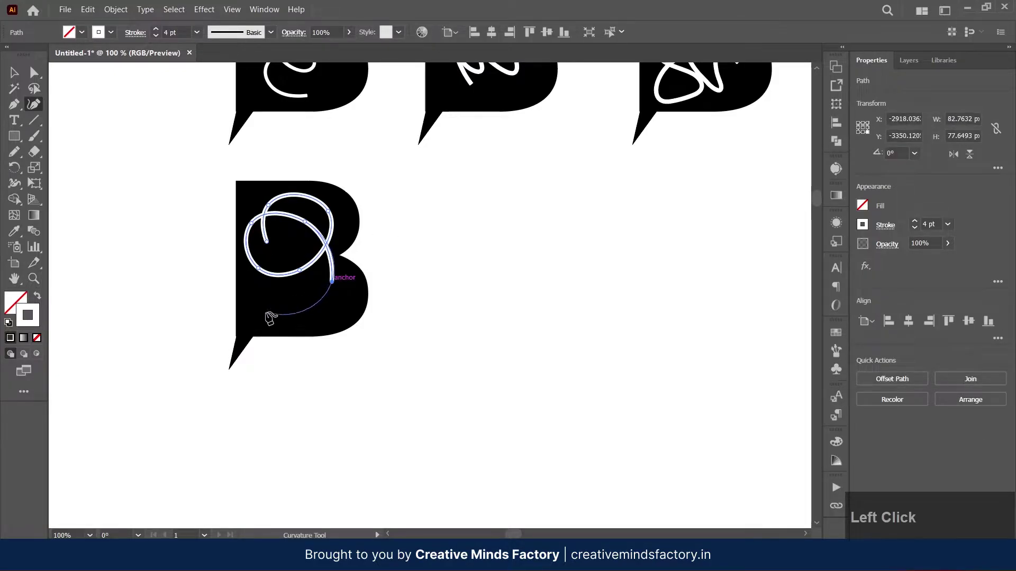
{"action": "left_click", "coordinate": [249, 282]}
{"action": "left_click", "coordinate": [279, 253]}
{"action": "left_click", "coordinate": [338, 296]}
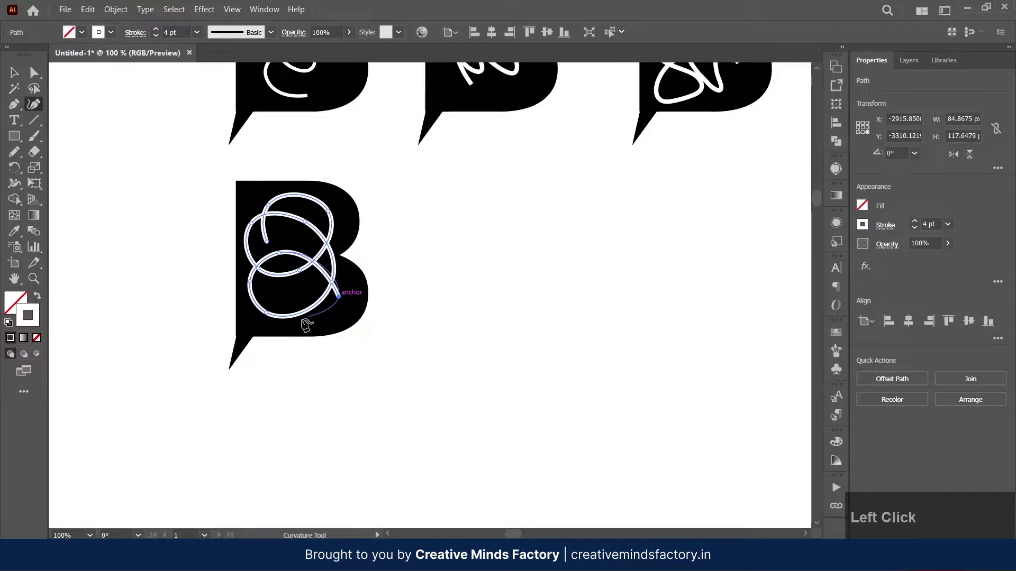
{"action": "left_click", "coordinate": [254, 328]}
{"action": "left_click", "coordinate": [285, 286]}
{"action": "left_click", "coordinate": [342, 316]}
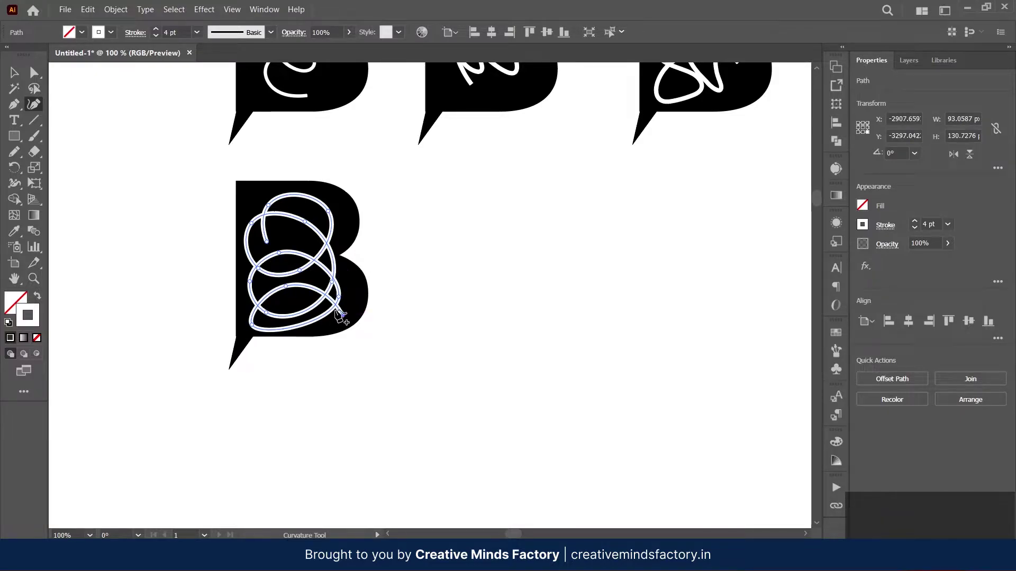
Step: Delete the last anchor points and reshape the end of the curve, bringing the scribble to about 90 by 120 px
{"action": "key", "text": "Delete"}
{"action": "key", "text": "Delete"}
{"action": "key", "text": "ctrl+z"}
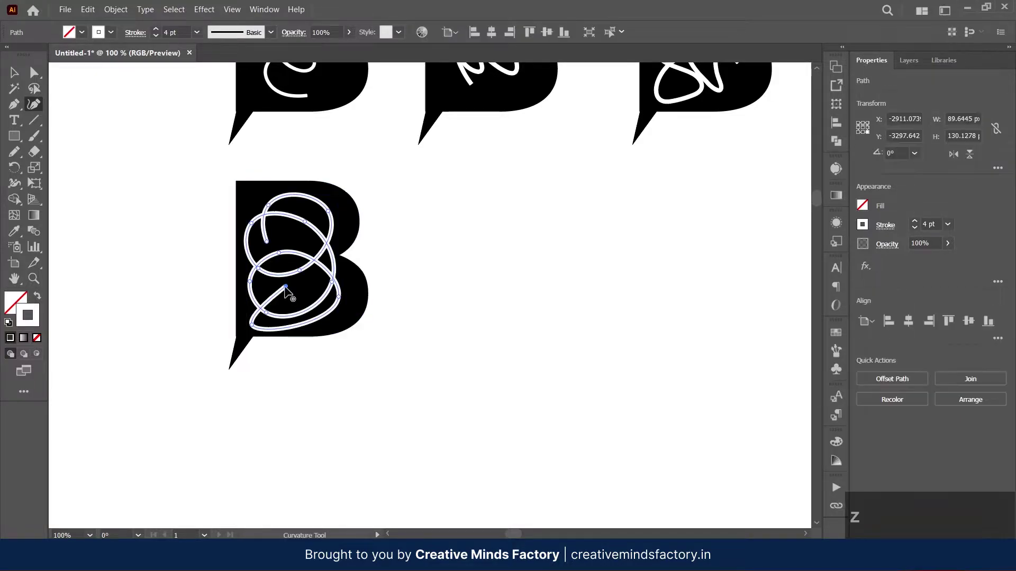
{"action": "left_click", "coordinate": [285, 286]}
{"action": "key", "text": "Delete"}
{"action": "left_click_drag", "start_coordinate": [250, 324], "coordinate": [310, 320]}
{"action": "key", "text": "n"}
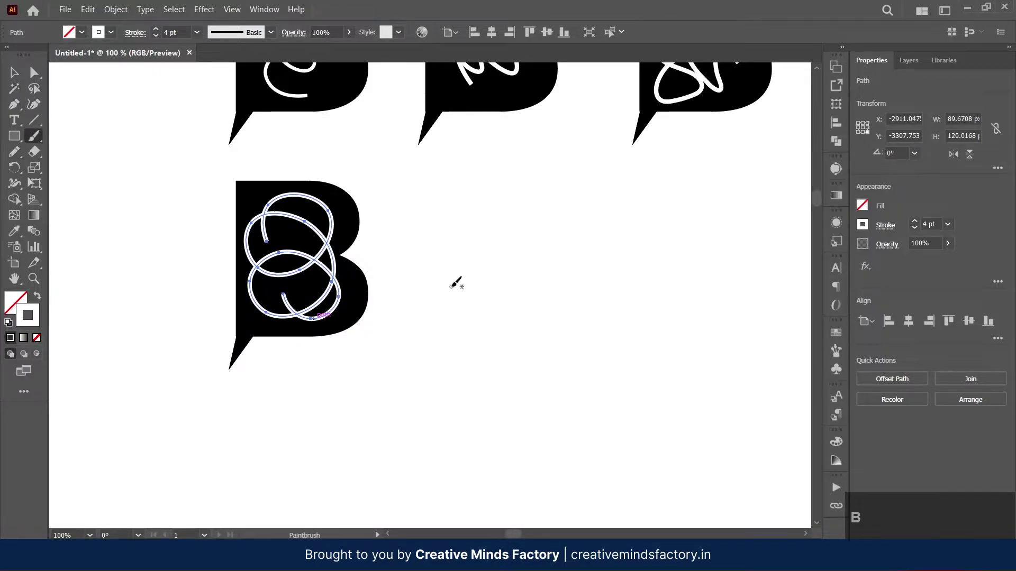
{"action": "key", "text": "v"}
{"action": "left_click", "coordinate": [474, 276]}
Step: Join the open ends of the scribble in the lower B with a Pencil segment
{"action": "left_click", "coordinate": [335, 311]}
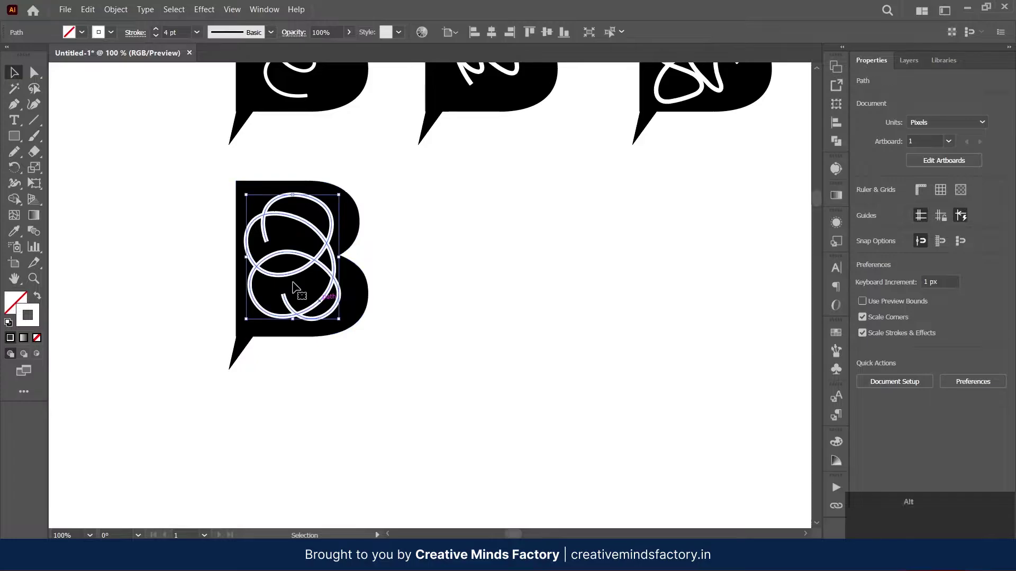
{"action": "key", "text": "ctrl+="}
{"action": "key", "text": "n"}
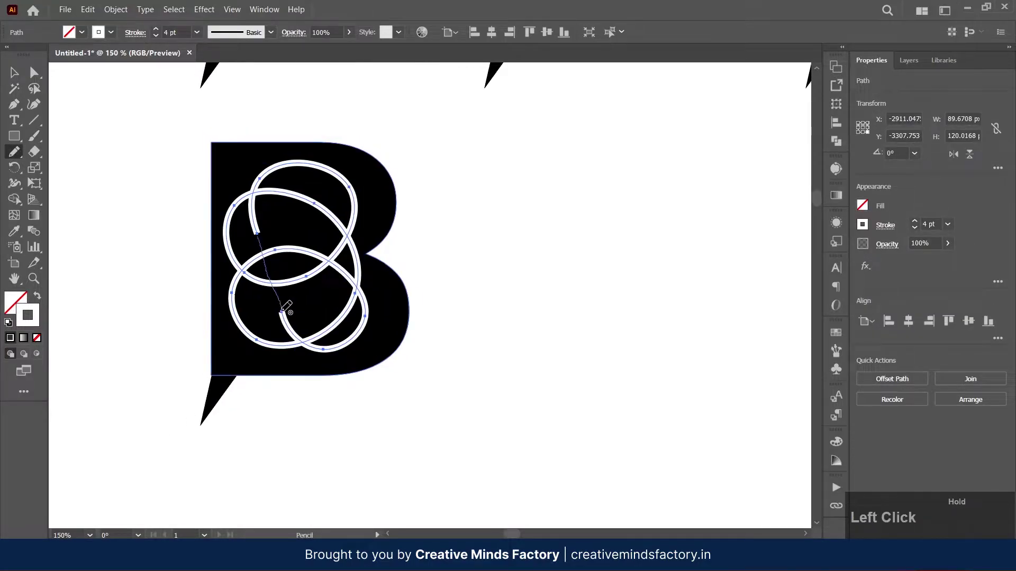
{"action": "left_click_drag", "start_coordinate": [280, 312], "coordinate": [281, 312]}
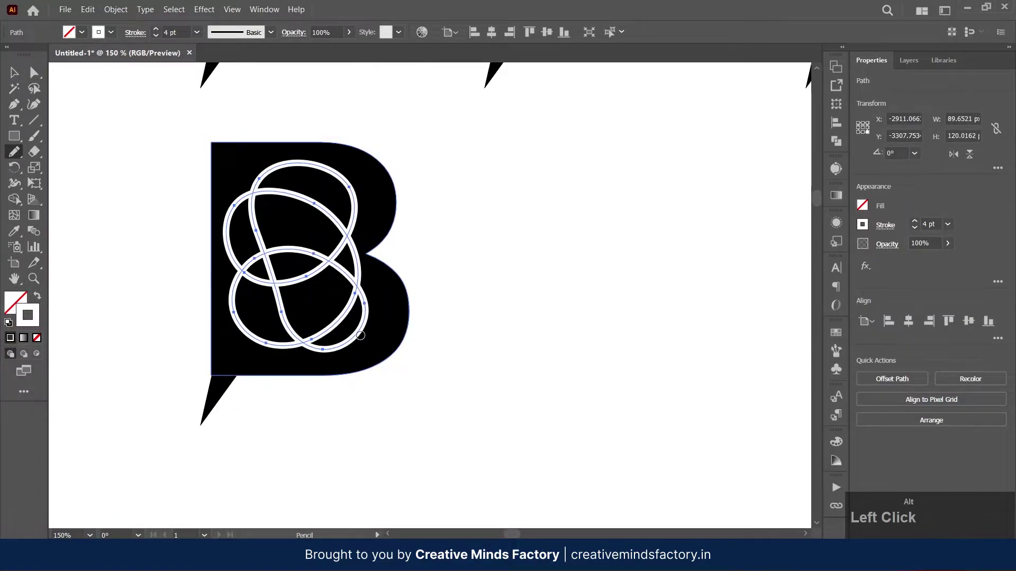
{"action": "key", "text": "v"}
{"action": "left_click", "coordinate": [494, 286]}
Step: Simplify the scribble path in the lower B with the curve at 100% and the corner point angle threshold at 0°
{"action": "left_click", "coordinate": [304, 263]}
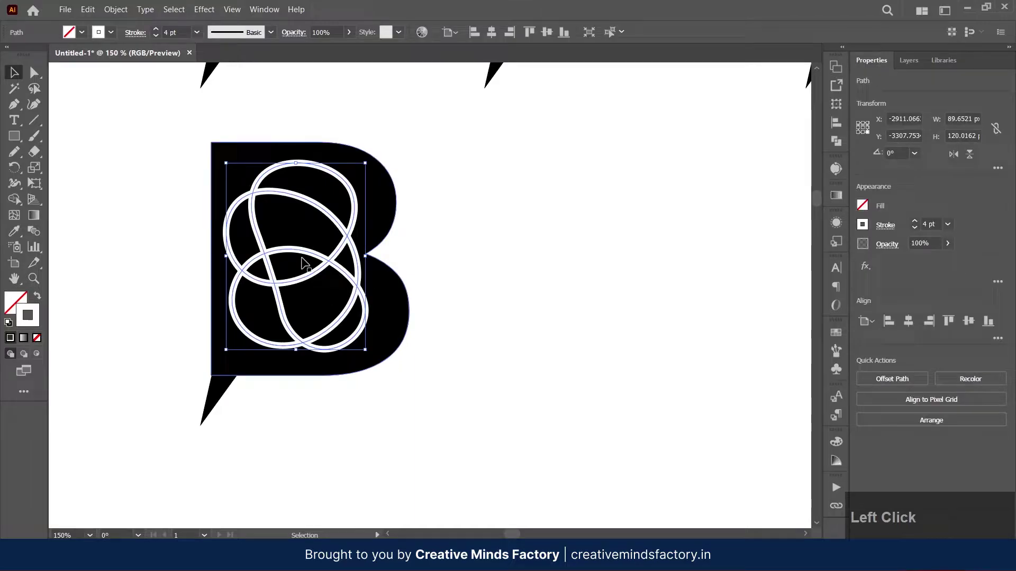
{"action": "left_click", "coordinate": [116, 9]}
{"action": "mouse_move", "coordinate": [264, 314]}
{"action": "left_click", "coordinate": [339, 362]}
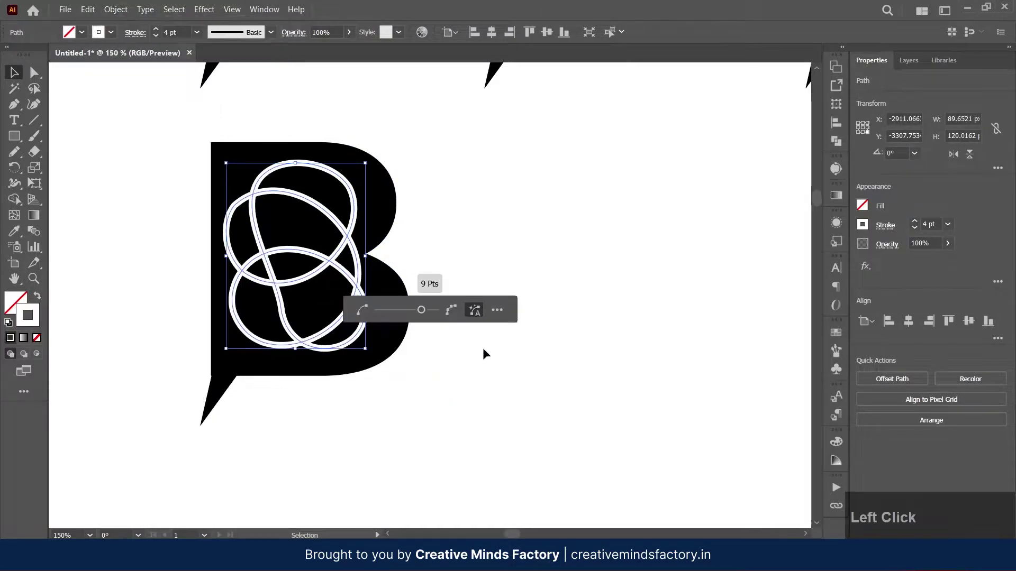
{"action": "left_click_drag", "start_coordinate": [352, 308], "coordinate": [526, 293]}
{"action": "left_click", "coordinate": [670, 295]}
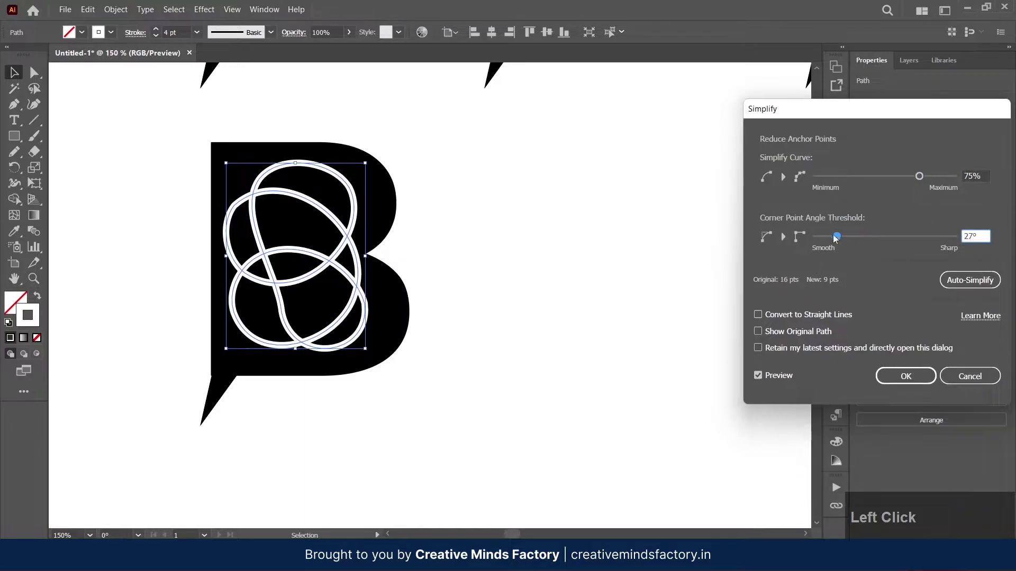
{"action": "left_click_drag", "start_coordinate": [945, 236], "coordinate": [746, 262]}
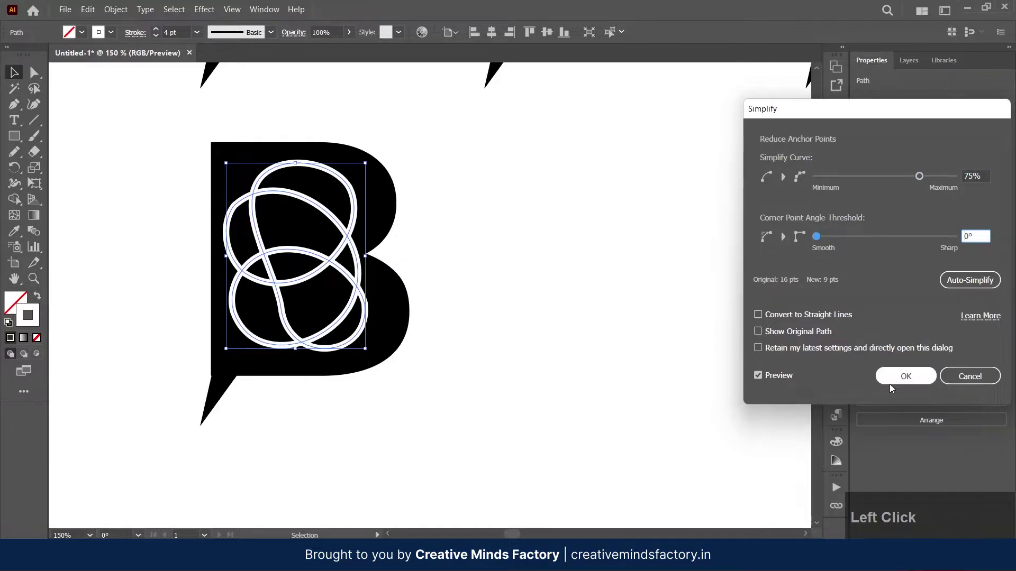
{"action": "left_click_drag", "start_coordinate": [919, 176], "coordinate": [952, 176]}
{"action": "left_click", "coordinate": [905, 376]}
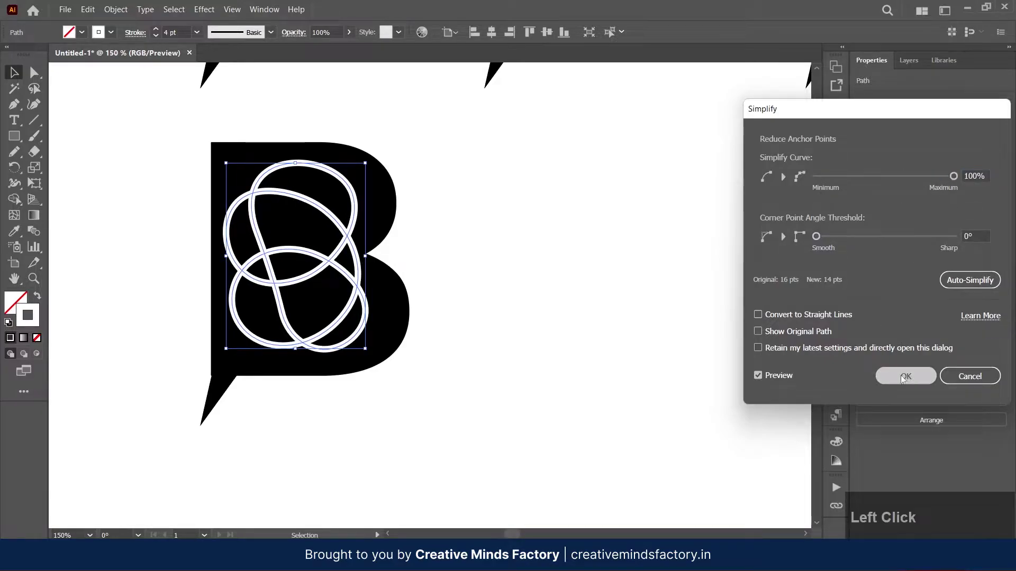
Step: Smooth the bottom of the scribble where its lower loops cross, using the Pencil tool
{"action": "key", "text": "n"}
{"action": "left_click_drag", "start_coordinate": [305, 334], "coordinate": [303, 317]}
{"action": "key", "text": "v"}
{"action": "left_click", "coordinate": [474, 270]}
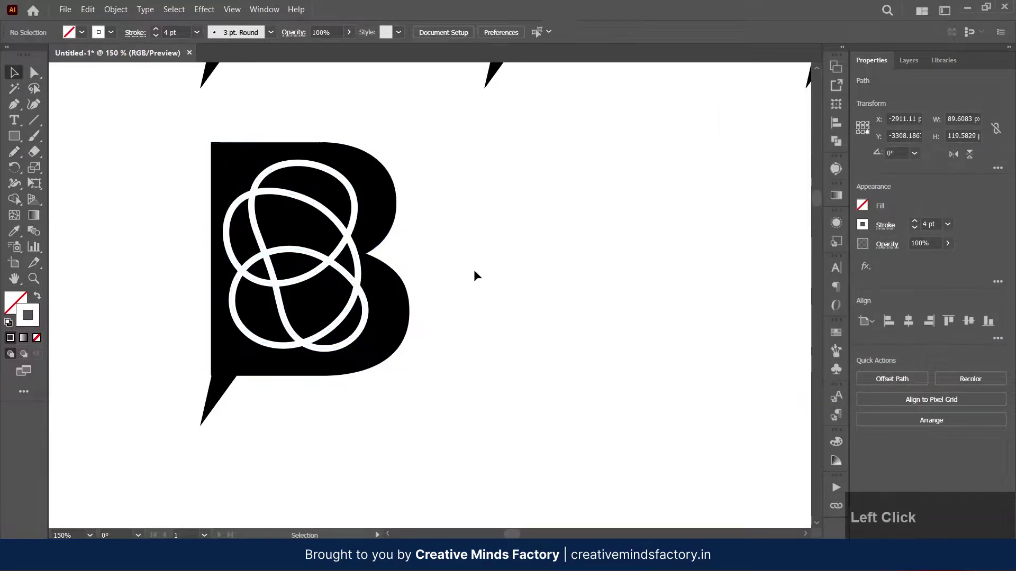
{"action": "scroll", "coordinate": [474, 270], "scroll_direction": "down", "scroll_amount": 2}
{"action": "mouse_move", "coordinate": [487, 269]}
{"action": "left_mouse_down"}
{"action": "mouse_move", "coordinate": [449, 246]}
{"action": "mouse_move", "coordinate": [417, 271]}
{"action": "left_mouse_up"}
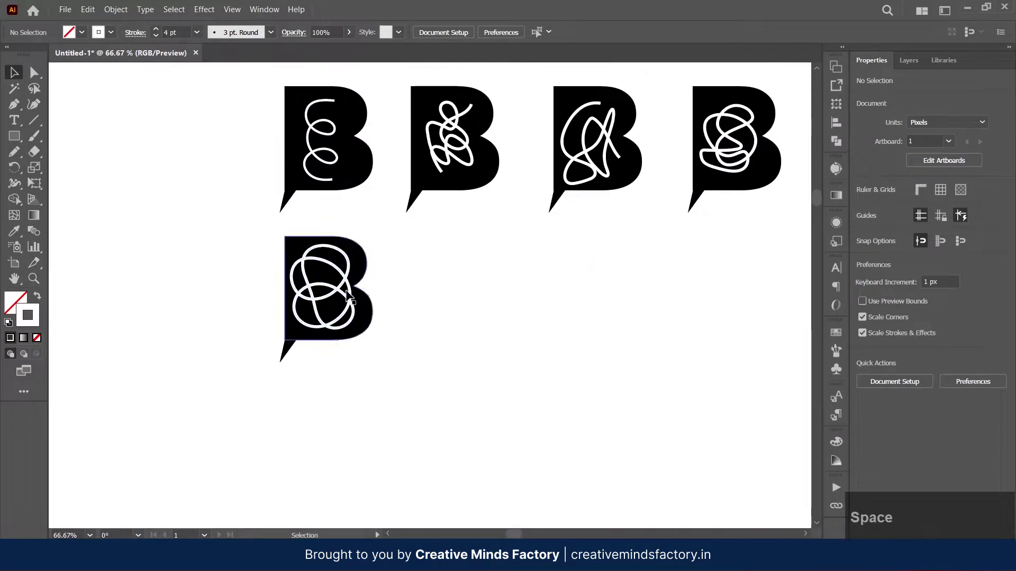
Step: Try to redraw the scribble's top loop flatter and smooth the curve with the Pencil tool
{"action": "left_click", "coordinate": [336, 285]}
{"action": "scroll", "coordinate": [335, 282], "scroll_direction": "up", "scroll_amount": 2}
{"action": "key", "text": "1"}
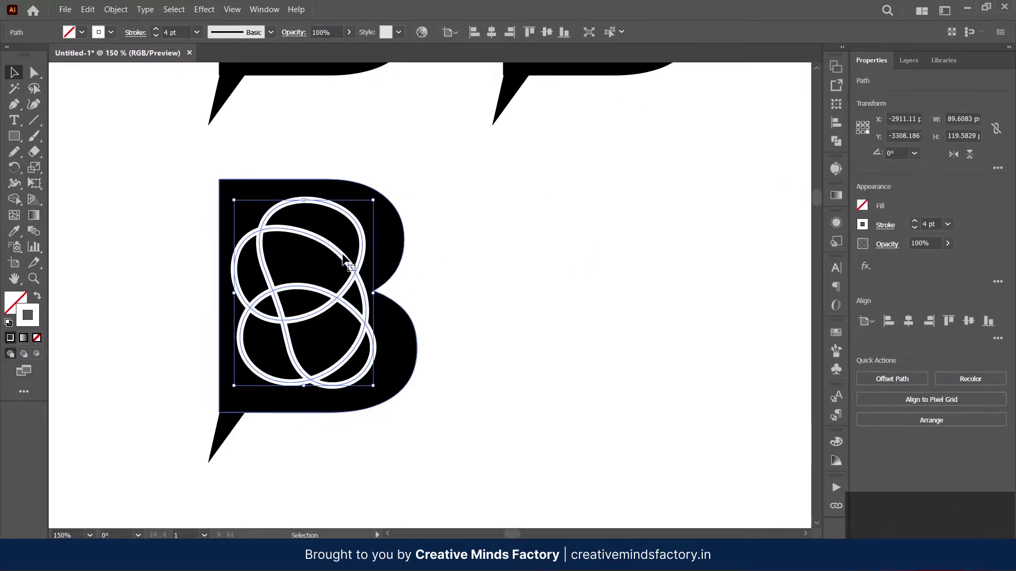
{"action": "key", "text": "n"}
{"action": "left_click", "coordinate": [265, 217]}
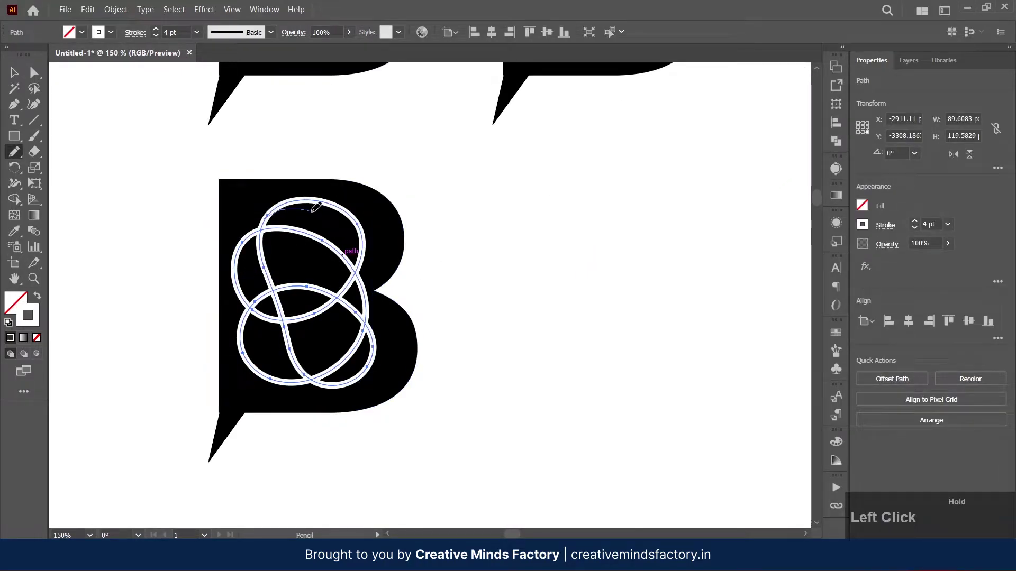
{"action": "left_click_drag", "start_coordinate": [350, 285], "coordinate": [350, 283]}
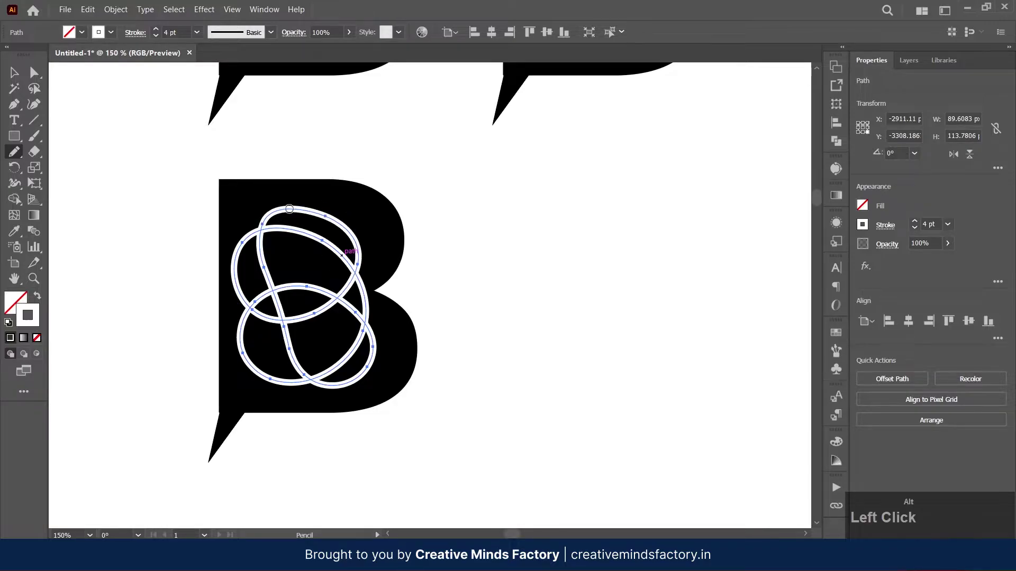
{"action": "left_click_drag", "start_coordinate": [262, 259], "coordinate": [260, 263]}
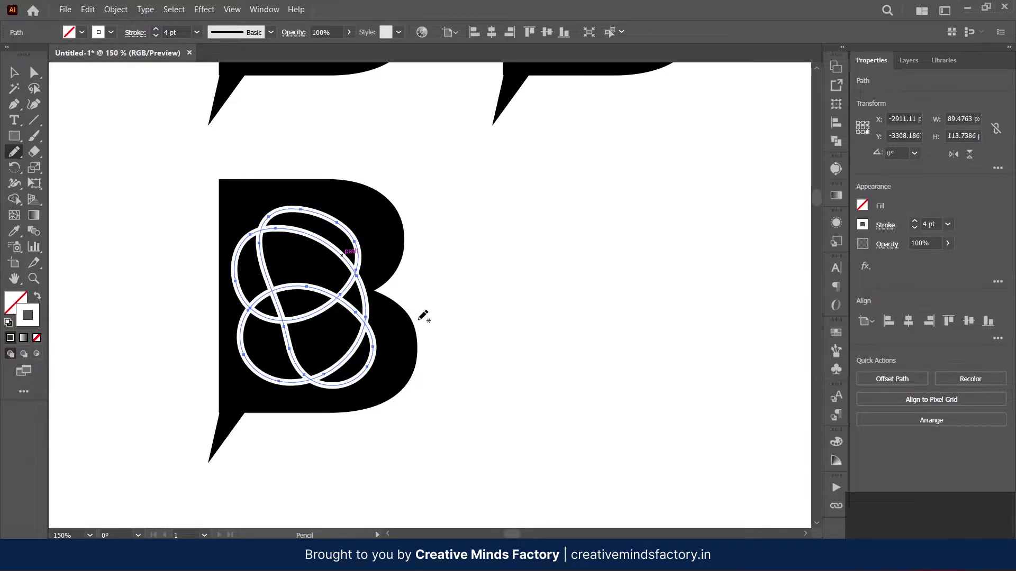
{"action": "key", "text": "ctrl+z"}
{"action": "key", "text": "ctrl+z"}
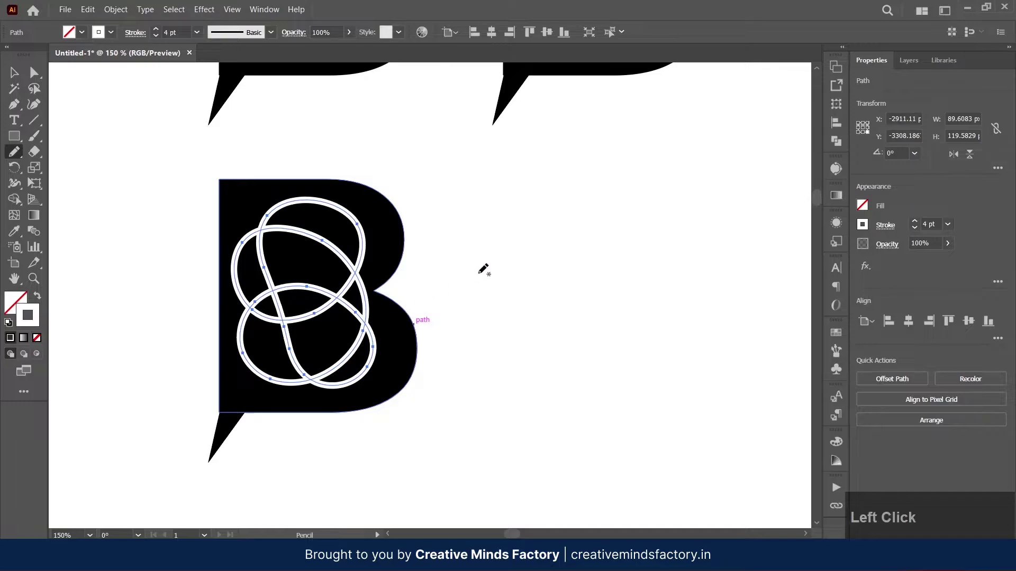
Step: Scale the scribble down proportionally about its centre inside the lower B and set its stroke to 5 pt
{"action": "key", "text": "v"}
{"action": "left_click", "coordinate": [486, 270]}
{"action": "scroll", "coordinate": [486, 270], "scroll_direction": "down", "scroll_amount": 2}
{"action": "left_click", "coordinate": [434, 318]}
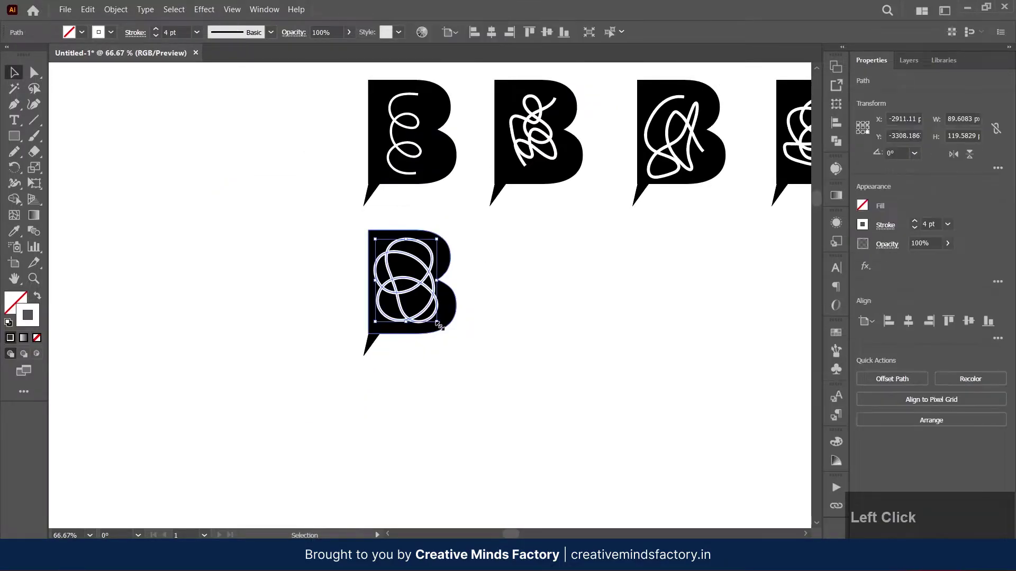
{"action": "left_click_drag", "start_coordinate": [437, 322], "coordinate": [429, 312]}
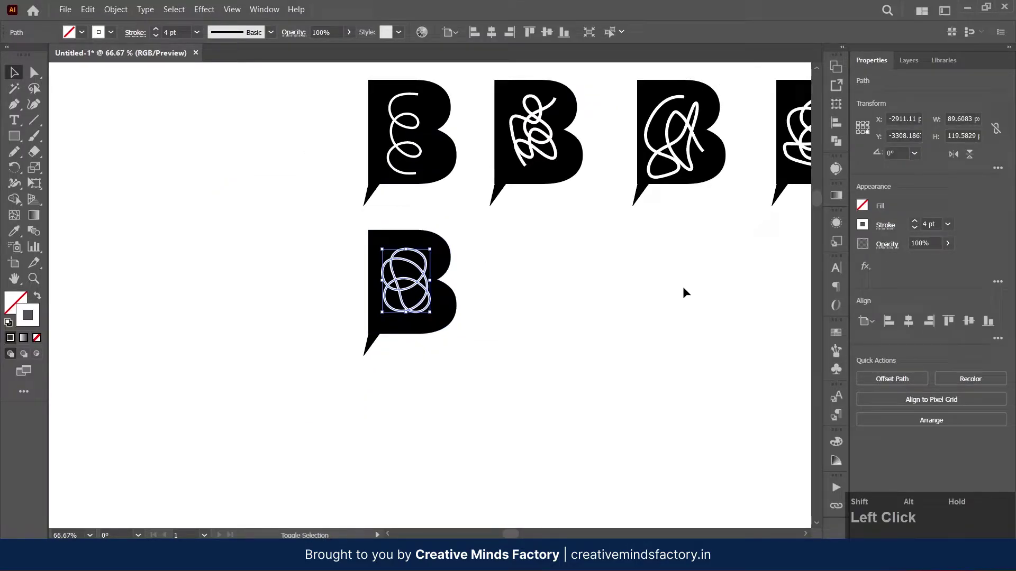
{"action": "left_click", "coordinate": [915, 221]}
{"action": "left_click", "coordinate": [490, 290]}
Step: Resize the scribble in the lower B to about 75 by 91 px with a 5.22 pt stroke
{"action": "scroll", "coordinate": [490, 290], "scroll_direction": "up", "scroll_amount": 1}
{"action": "left_click_drag", "start_coordinate": [490, 290], "coordinate": [452, 334]}
{"action": "left_click_drag", "start_coordinate": [326, 364], "coordinate": [327, 370]}
{"action": "left_click", "coordinate": [723, 270]}
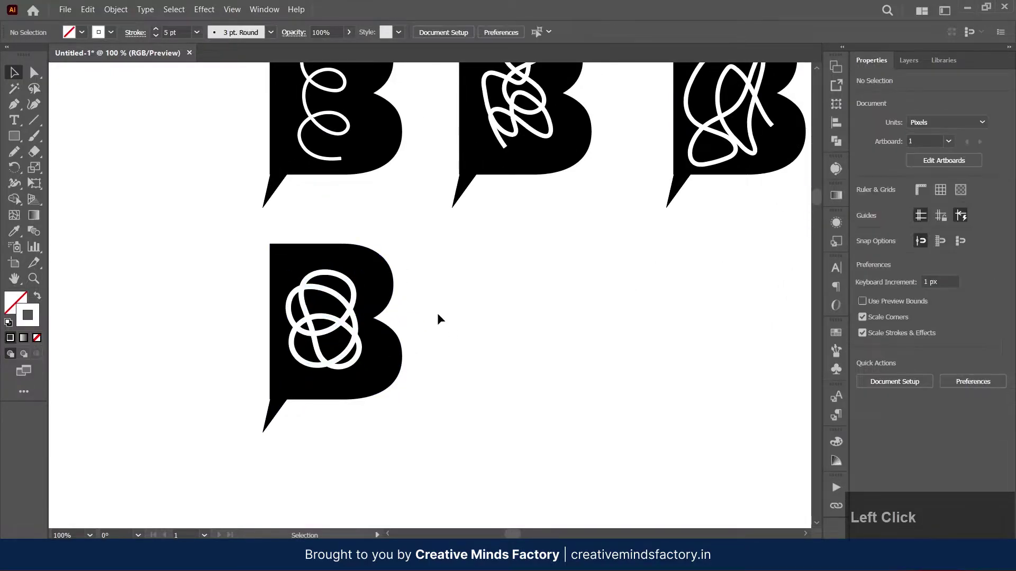
{"action": "left_click", "coordinate": [358, 329]}
{"action": "left_click_drag", "start_coordinate": [366, 321], "coordinate": [368, 323]}
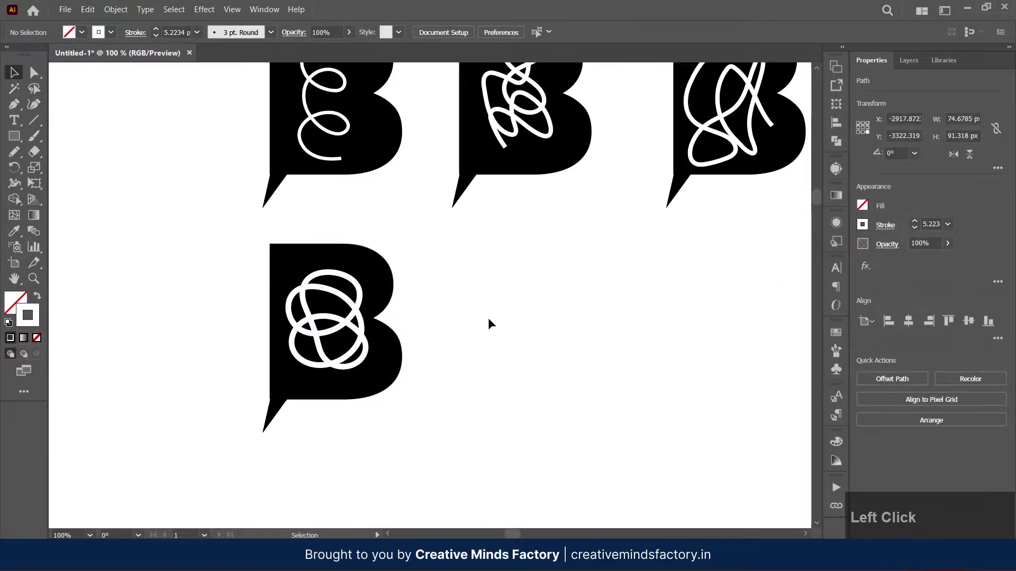
Step: Duplicate the lower B together with its speech tail and scribble into the empty area below
{"action": "scroll", "coordinate": [489, 322], "scroll_direction": "down", "scroll_amount": 1}
{"action": "left_click_drag", "start_coordinate": [540, 343], "coordinate": [423, 229]}
{"action": "scroll", "coordinate": [388, 288], "scroll_direction": "down", "scroll_amount": 1}
{"action": "left_click_drag", "start_coordinate": [344, 174], "coordinate": [243, 280]}
{"action": "left_click_drag", "start_coordinate": [288, 236], "coordinate": [305, 390]}
{"action": "left_click", "coordinate": [347, 371]}
{"action": "scroll", "coordinate": [304, 420], "scroll_direction": "up", "scroll_amount": 2}
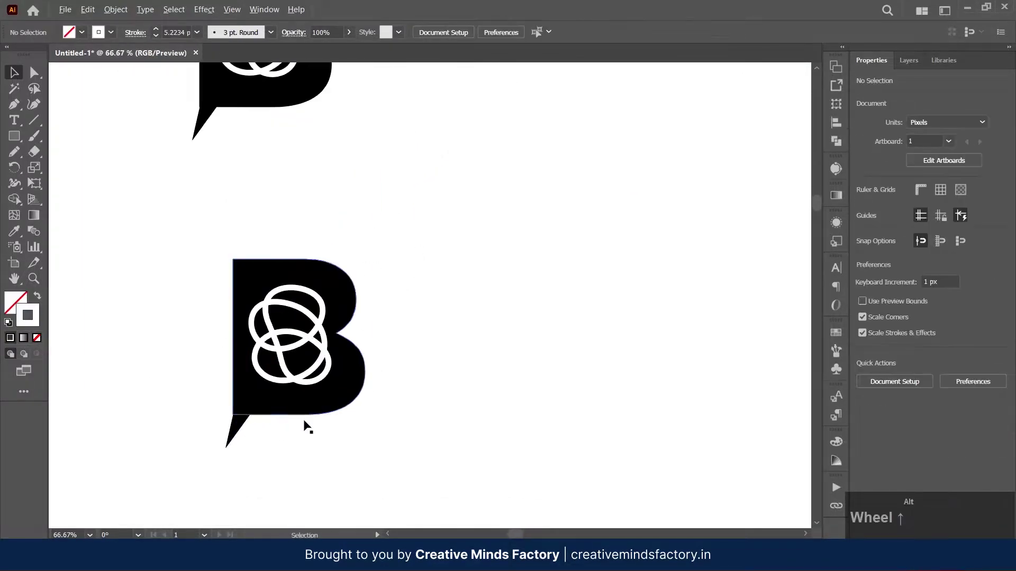
Step: Enlarge the duplicated B's speech tail and widen its base to about 77 by 72 px overall
{"action": "scroll", "coordinate": [304, 420], "scroll_direction": "up", "scroll_amount": 2}
{"action": "left_click", "coordinate": [250, 372], "text": "ctrl"}
{"action": "left_click_drag", "start_coordinate": [249, 373], "coordinate": [243, 460]}
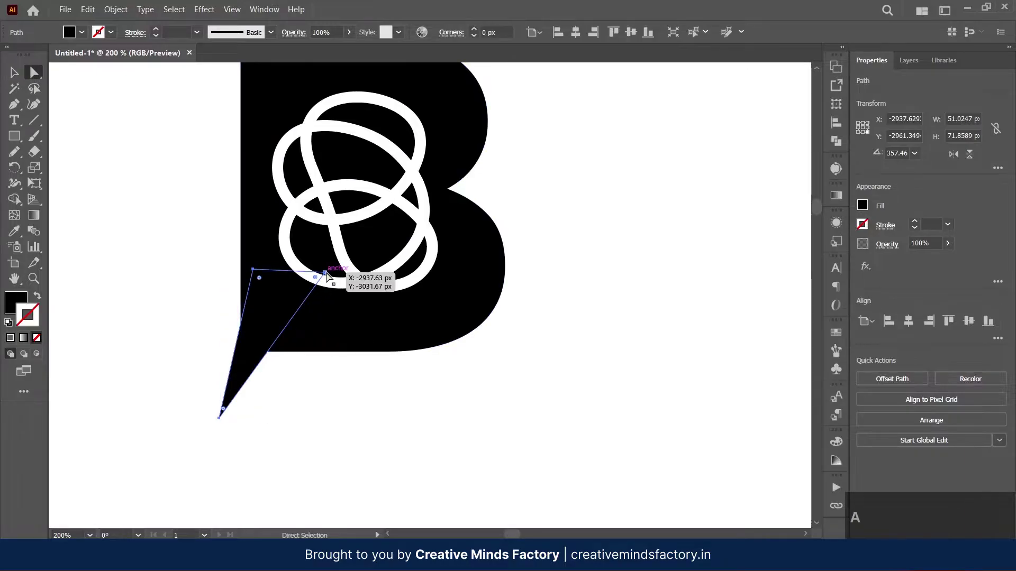
{"action": "left_click_drag", "start_coordinate": [326, 275], "coordinate": [373, 291]}
{"action": "key", "text": "v"}
{"action": "left_click", "coordinate": [360, 396]}
Step: Move the widened speech tail up about 10 px so only its short tip extends below the B
{"action": "left_click_drag", "start_coordinate": [259, 363], "coordinate": [252, 374]}
{"action": "key", "text": "ctrl+z"}
{"action": "left_click", "coordinate": [548, 415], "text": "ctrl"}
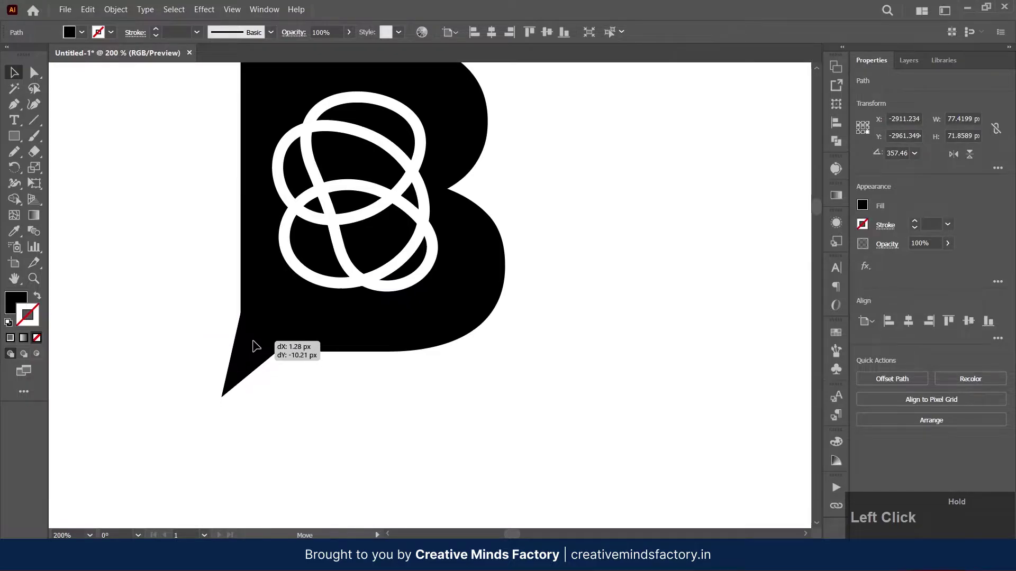
{"action": "left_click_drag", "start_coordinate": [256, 347], "coordinate": [256, 345]}
{"action": "left_click", "coordinate": [532, 409]}
{"action": "scroll", "coordinate": [533, 409], "scroll_direction": "down", "scroll_amount": 4}
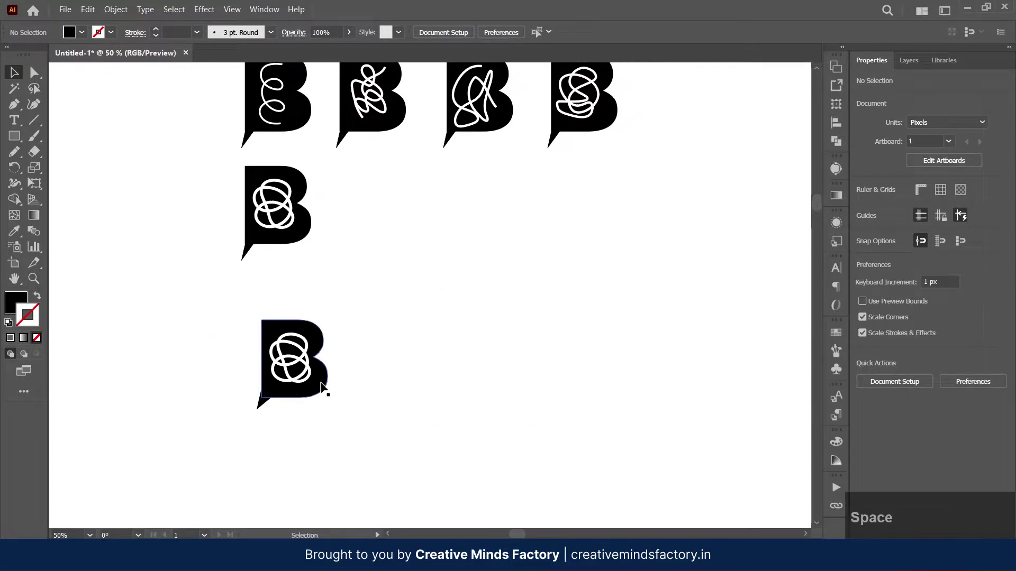
Step: Group the duplicated B with its tail and scribble, and place a copy of the group beside the second-row B
{"action": "left_click_drag", "start_coordinate": [394, 328], "coordinate": [257, 398]}
{"action": "key", "text": "ctrl+g"}
{"action": "left_click", "coordinate": [414, 343]}
{"action": "key", "text": "ctrl+minus"}
{"action": "key", "text": "ctrl+minus"}
{"action": "left_click_drag", "start_coordinate": [440, 341], "coordinate": [391, 281]}
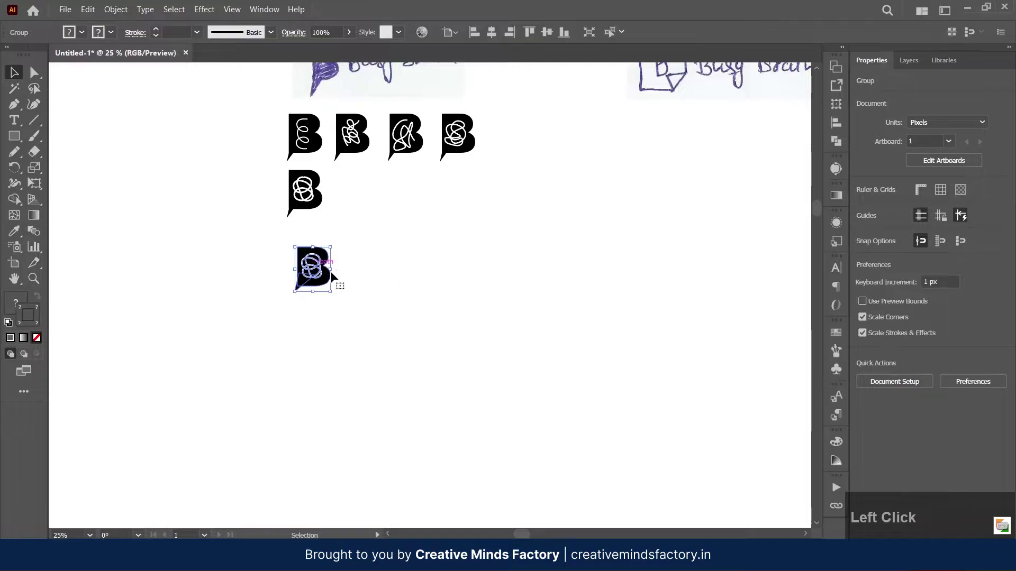
{"action": "left_click_drag", "start_coordinate": [331, 274], "coordinate": [369, 215]}
{"action": "left_click", "coordinate": [354, 270]}
Step: Isolate the lowest logo group and unite the B with its speech tail into one shape
{"action": "scroll", "coordinate": [318, 288], "scroll_direction": "up", "scroll_amount": 4}
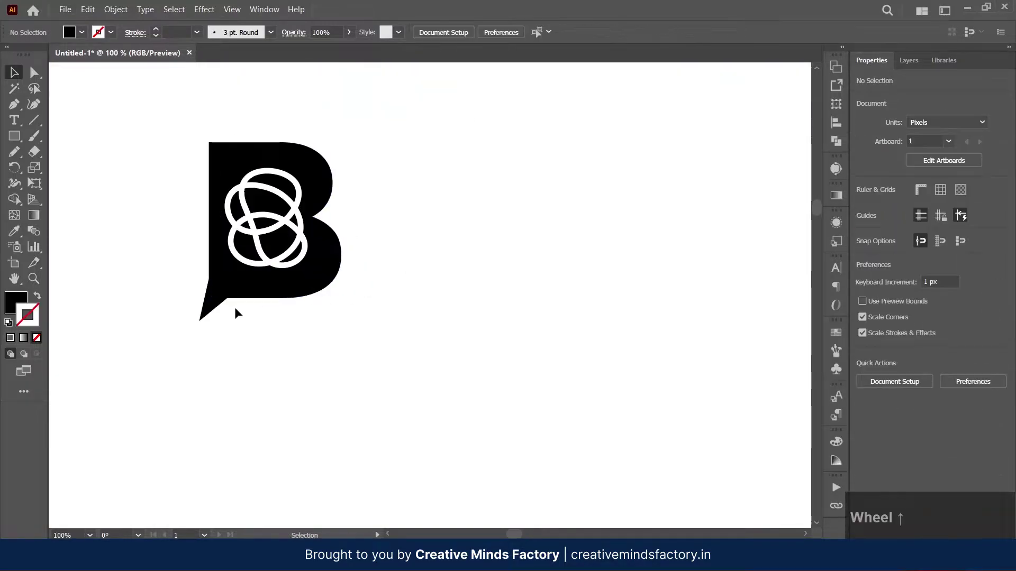
{"action": "left_click", "coordinate": [225, 297]}
{"action": "left_click", "coordinate": [265, 328]}
{"action": "double_click", "coordinate": [263, 290]}
{"action": "left_click_drag", "start_coordinate": [273, 356], "coordinate": [210, 295]}
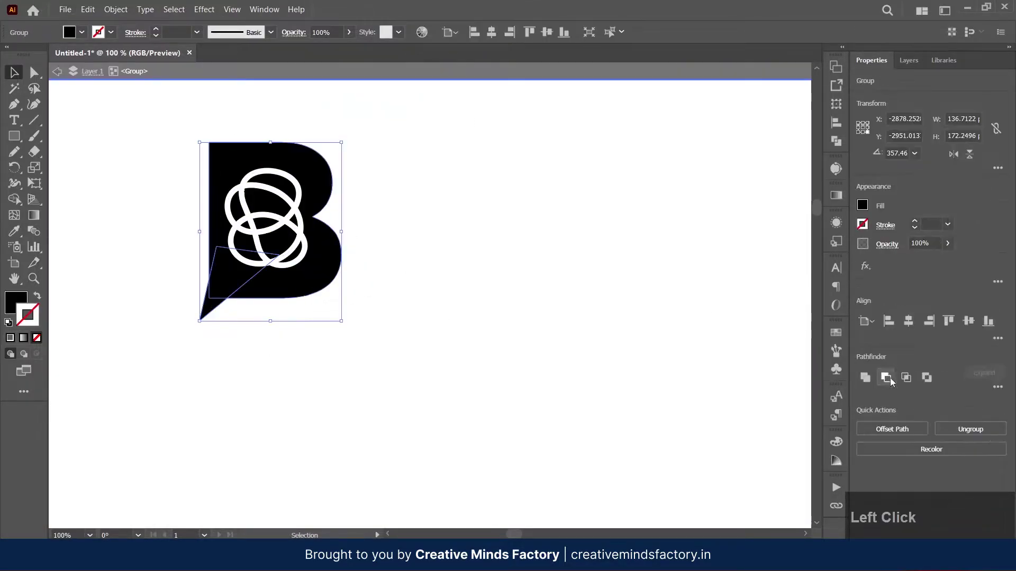
Step: Convert the scribble's stroke to an outlined shape
{"action": "left_click", "coordinate": [282, 259]}
{"action": "left_click", "coordinate": [115, 9]}
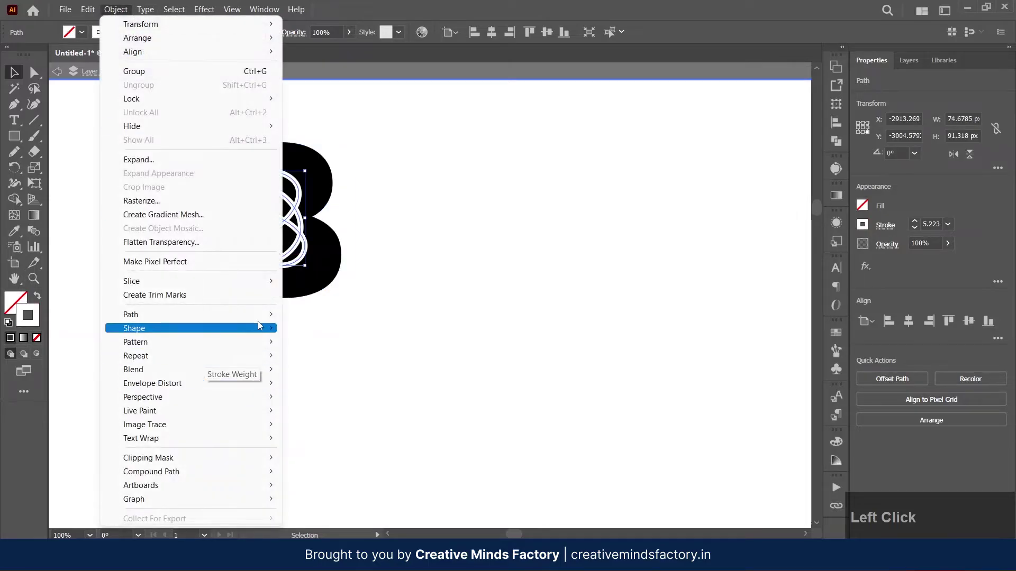
{"action": "mouse_move", "coordinate": [132, 316]}
{"action": "left_click", "coordinate": [343, 347]}
Step: Subtract the outlined scribble from the B with Minus Front, testing the cut by moving pieces and undoing each move
{"action": "left_click_drag", "start_coordinate": [202, 327], "coordinate": [202, 328]}
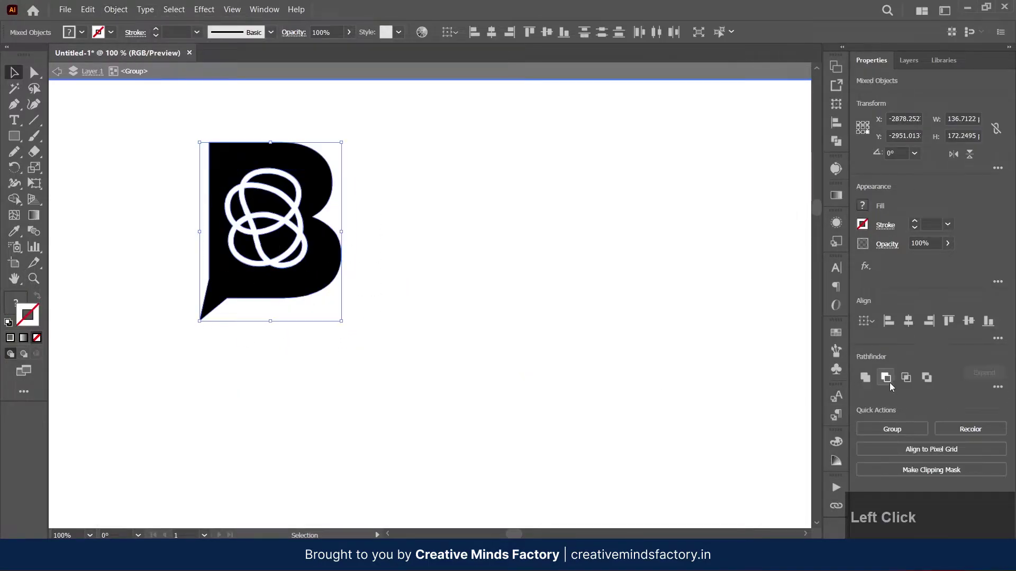
{"action": "left_click_drag", "start_coordinate": [319, 268], "coordinate": [388, 301]}
{"action": "key", "text": "ctrl+z"}
{"action": "left_click", "coordinate": [497, 276]}
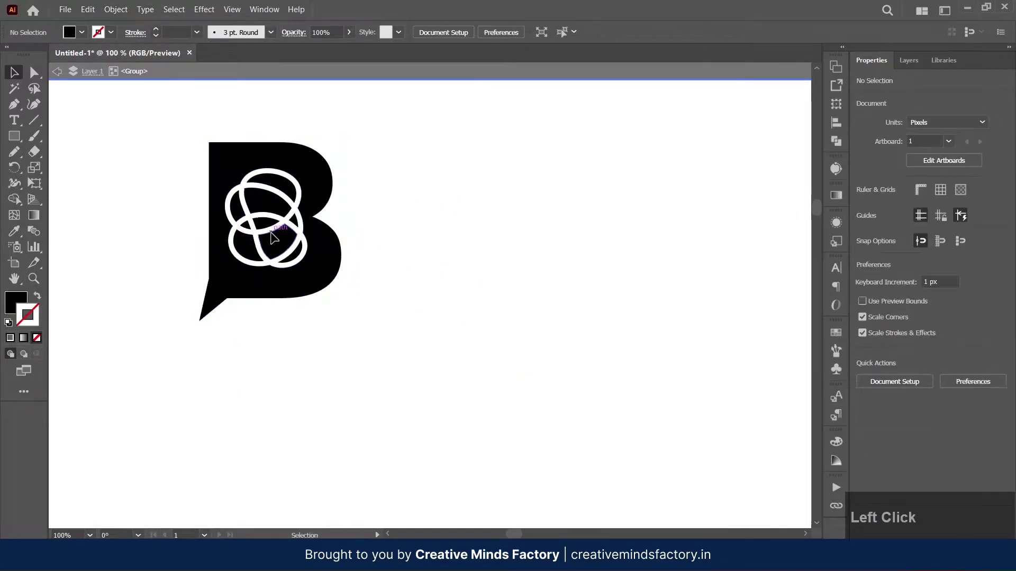
{"action": "left_click_drag", "start_coordinate": [271, 238], "coordinate": [370, 250]}
{"action": "key", "text": "ctrl+z"}
Step: Try moving an inner piece and the outer B shape separately, undo both moves, and leave group isolation
{"action": "left_click_drag", "start_coordinate": [438, 166], "coordinate": [229, 319]}
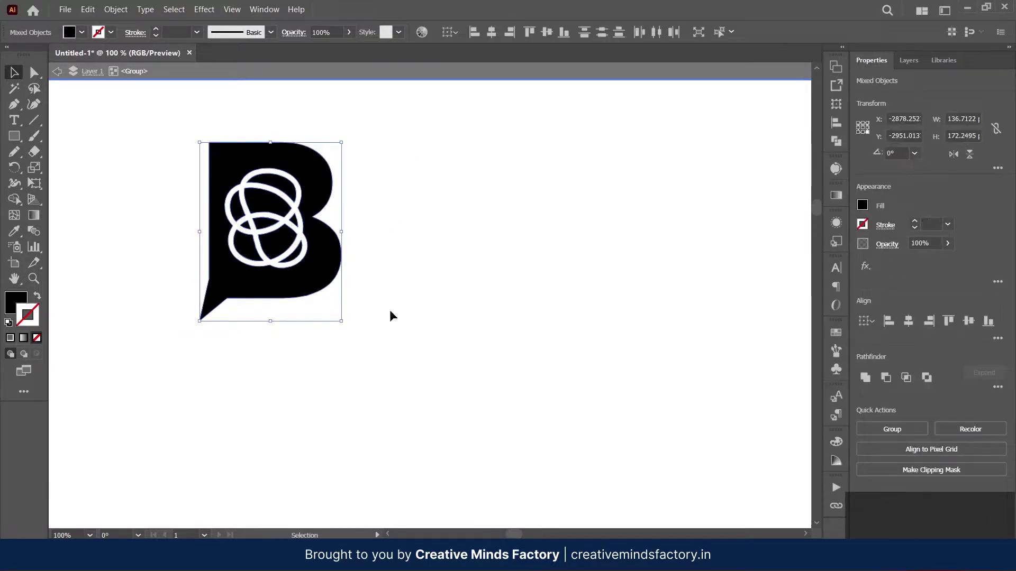
{"action": "left_click", "coordinate": [417, 248]}
{"action": "left_click_drag", "start_coordinate": [295, 252], "coordinate": [411, 268]}
{"action": "key", "text": "ctrl+z"}
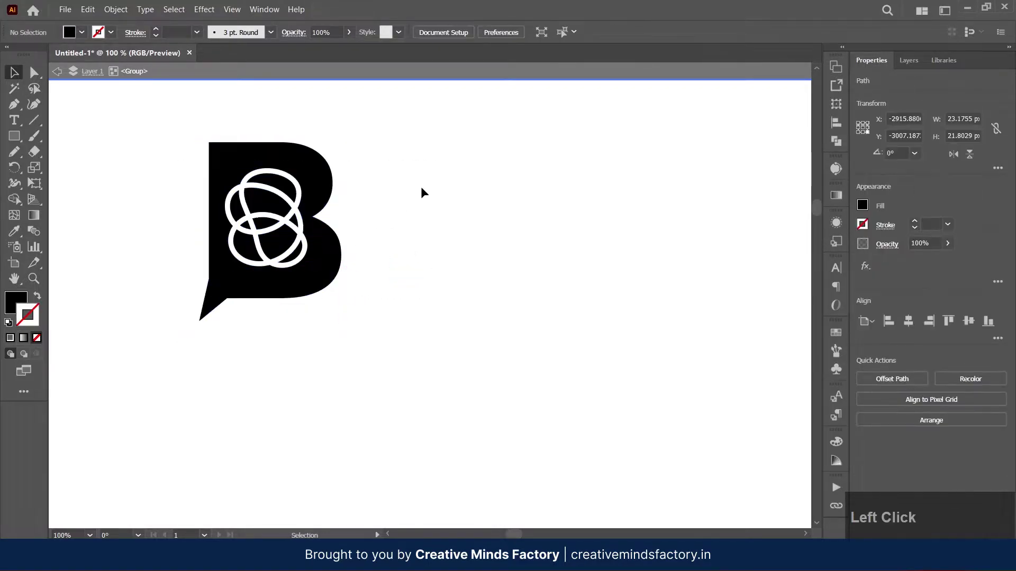
{"action": "left_click_drag", "start_coordinate": [420, 186], "coordinate": [236, 309]}
{"action": "left_click", "coordinate": [424, 265]}
{"action": "left_click_drag", "start_coordinate": [330, 264], "coordinate": [437, 272]}
{"action": "key", "text": "ctrl+z"}
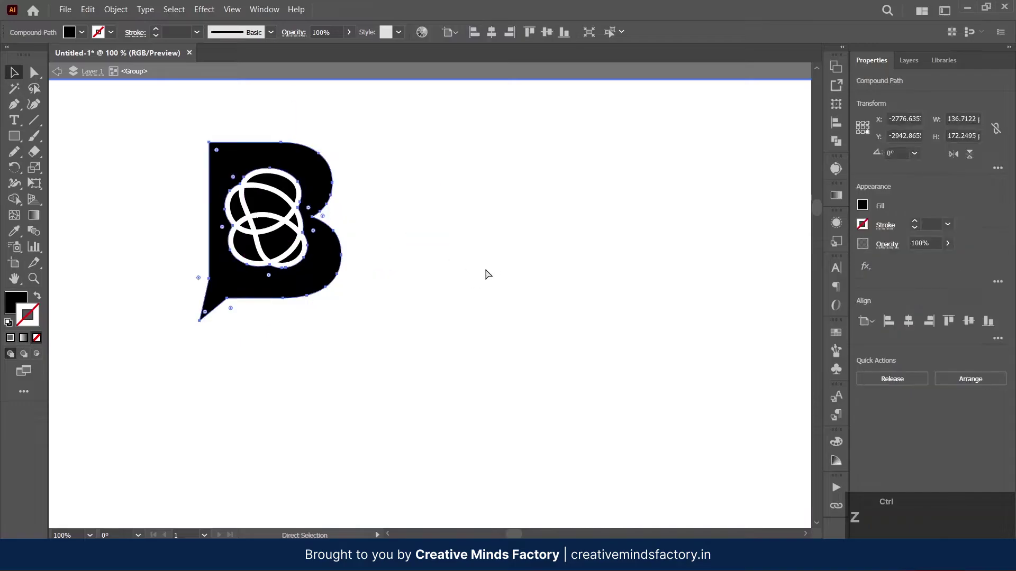
{"action": "left_click_drag", "start_coordinate": [417, 139], "coordinate": [170, 322]}
{"action": "double_click", "coordinate": [413, 297]}
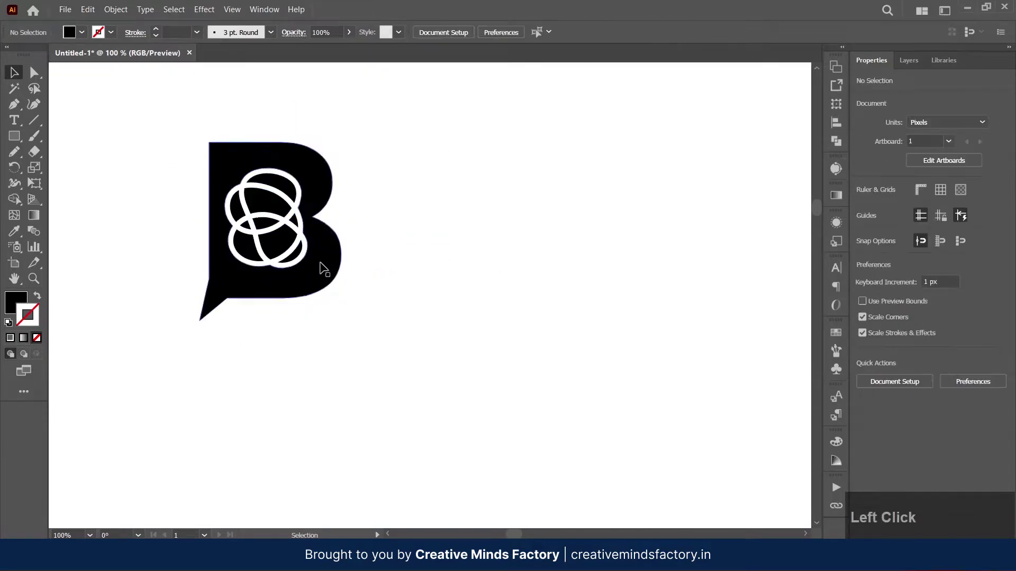
Step: Unite the pieces of the cut-out B and group them into one object
{"action": "left_click_drag", "start_coordinate": [322, 267], "coordinate": [406, 302]}
{"action": "left_click", "coordinate": [865, 378]}
{"action": "left_click", "coordinate": [560, 296]}
{"action": "key", "text": "ctrl+shift+g"}
{"action": "left_click", "coordinate": [399, 289]}
{"action": "key", "text": "ctrl+z"}
{"action": "left_click_drag", "start_coordinate": [469, 132], "coordinate": [164, 354]}
{"action": "key", "text": "ctrl+g"}
{"action": "left_click", "coordinate": [369, 326]}
{"action": "scroll", "coordinate": [369, 327], "scroll_direction": "down", "scroll_amount": 5}
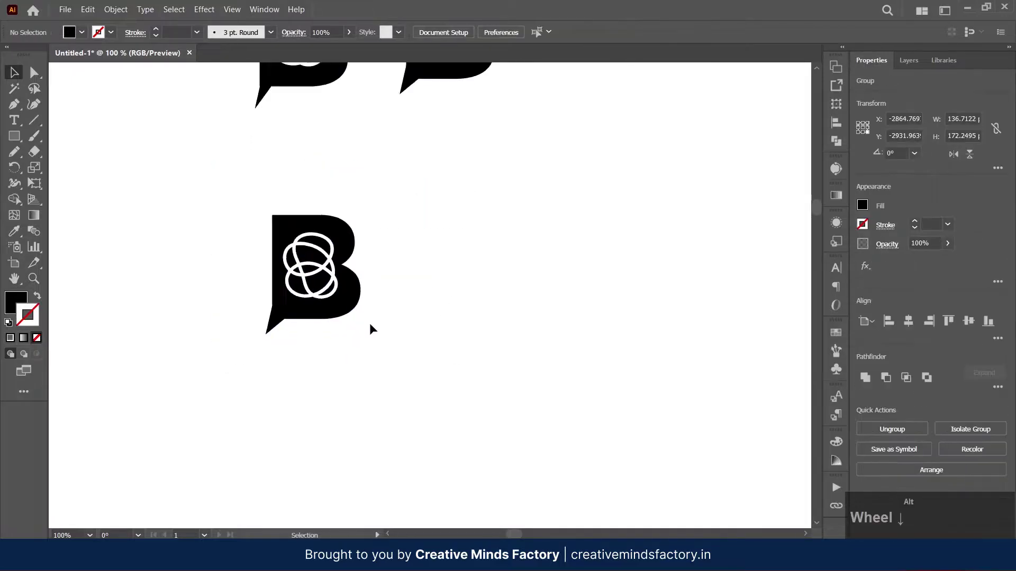
Step: Add the text "Busy Brains" in Gotham Bold beside the cut-out B and scale it up to wordmark size
{"action": "scroll", "coordinate": [354, 373], "scroll_direction": "up", "scroll_amount": 2}
{"action": "left_click_drag", "start_coordinate": [255, 395], "coordinate": [274, 352]}
{"action": "left_click", "coordinate": [259, 386], "text": "ctrl"}
{"action": "left_click", "coordinate": [259, 386], "text": "ctrl"}
{"action": "key", "text": "t"}
{"action": "left_click", "coordinate": [269, 329]}
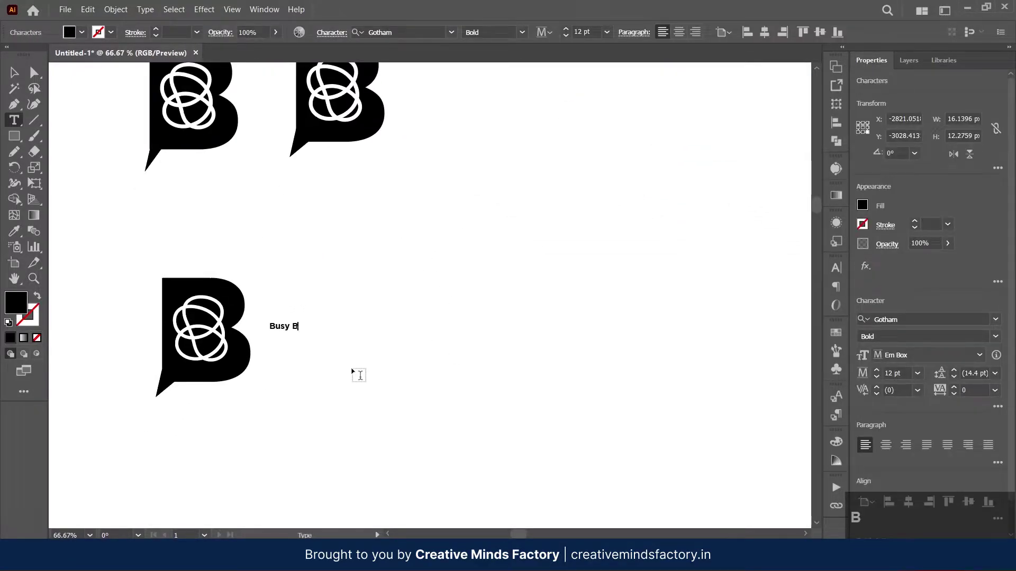
{"action": "left_click_drag", "start_coordinate": [319, 327], "coordinate": [514, 339]}
{"action": "left_click", "coordinate": [375, 376]}
Step: Nudge the "Busy Brains" wordmark slightly down and away from the B mark
{"action": "scroll", "coordinate": [428, 236], "scroll_direction": "up", "scroll_amount": 1}
{"action": "left_click_drag", "start_coordinate": [374, 383], "coordinate": [408, 307]}
{"action": "scroll", "coordinate": [429, 236], "scroll_direction": "up", "scroll_amount": 1}
{"action": "scroll", "coordinate": [541, 298], "scroll_direction": "down", "scroll_amount": 1}
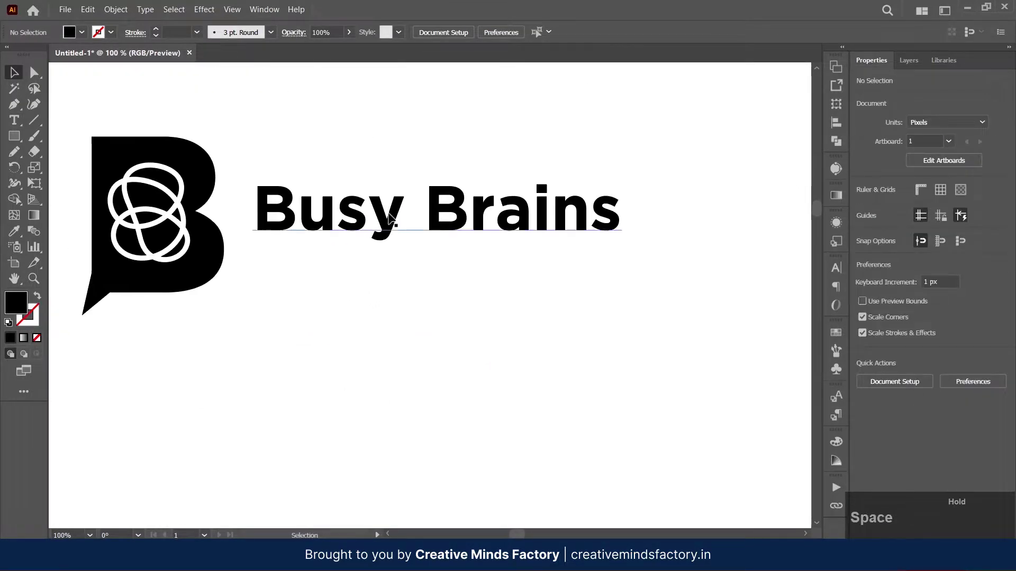
{"action": "left_click_drag", "start_coordinate": [394, 222], "coordinate": [399, 228]}
Step: Shrink the B mark to a tiny size to test its legibility, undo, and rescale it slightly larger
{"action": "left_click", "coordinate": [197, 284]}
{"action": "left_click_drag", "start_coordinate": [226, 299], "coordinate": [177, 236]}
{"action": "left_click", "coordinate": [191, 256]}
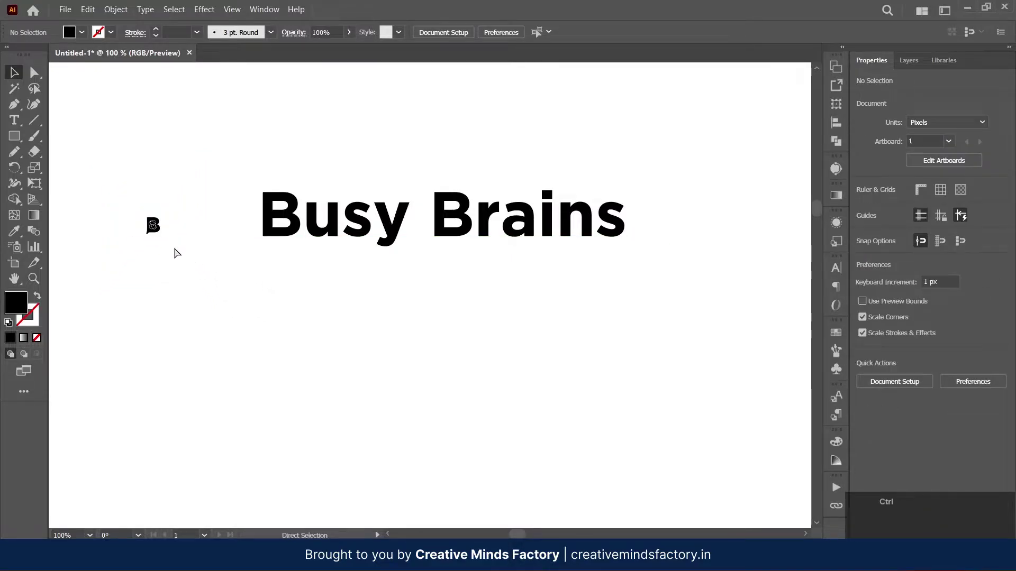
{"action": "key", "text": "ctrl+z"}
{"action": "left_click_drag", "start_coordinate": [220, 315], "coordinate": [164, 237]}
{"action": "left_click", "coordinate": [203, 253]}
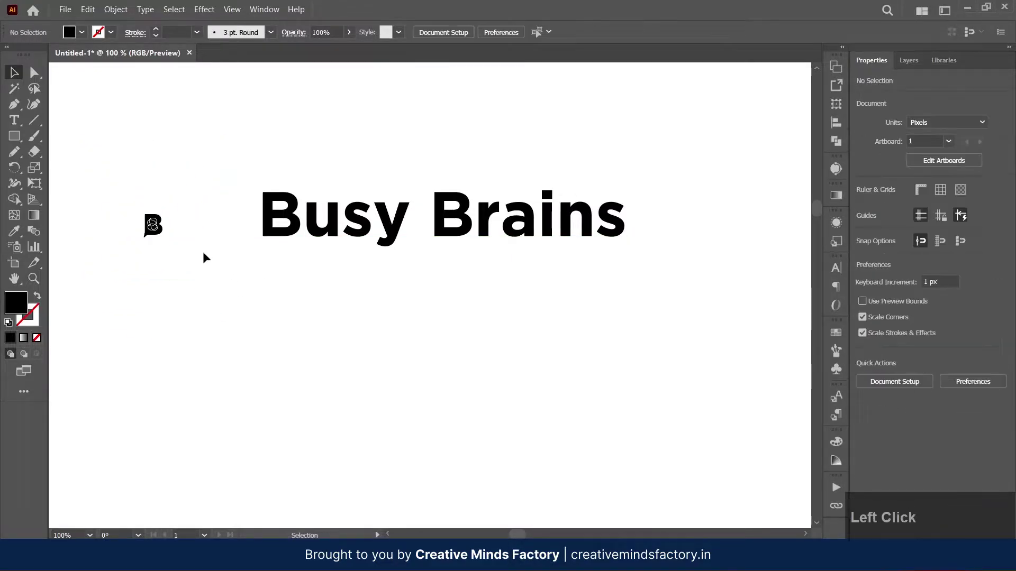
Step: Undo the last shrink of the B mark and move the "Busy Brains" wordmark closer beside it
{"action": "key", "text": "ctrl+z"}
{"action": "left_click", "coordinate": [215, 284]}
{"action": "left_click", "coordinate": [207, 269]}
{"action": "left_click_drag", "start_coordinate": [226, 316], "coordinate": [186, 267]}
{"action": "left_click_drag", "start_coordinate": [299, 233], "coordinate": [240, 238]}
{"action": "left_click", "coordinate": [178, 248]}
{"action": "left_click_drag", "start_coordinate": [187, 268], "coordinate": [199, 285]}
{"action": "left_click_drag", "start_coordinate": [275, 245], "coordinate": [284, 245]}
{"action": "left_click", "coordinate": [310, 311]}
{"action": "scroll", "coordinate": [278, 303], "scroll_direction": "down", "scroll_amount": 3}
{"action": "scroll", "coordinate": [278, 303], "scroll_direction": "up", "scroll_amount": 1}
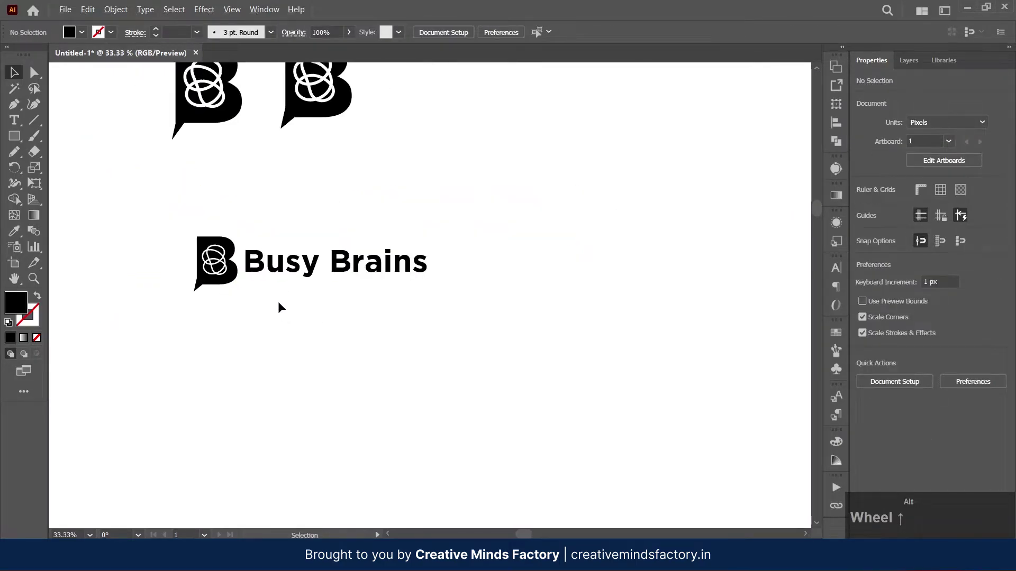
{"action": "scroll", "coordinate": [278, 301], "scroll_direction": "up", "scroll_amount": 3}
{"action": "key", "text": "space"}
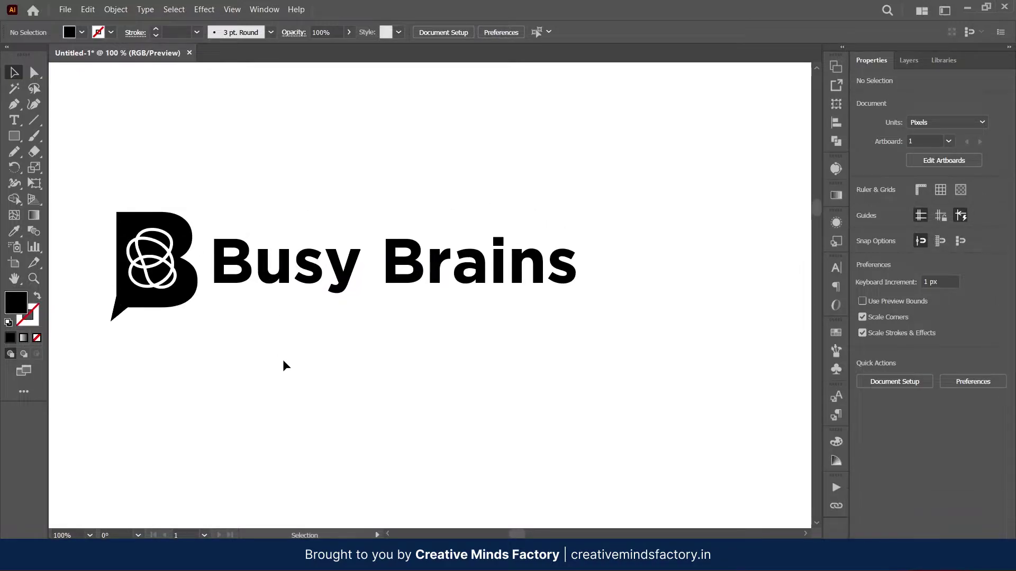
Step: Scale the "Busy Brains" wordmark down to a font size of about 49.81 pt
{"action": "left_click", "coordinate": [328, 269]}
{"action": "left_click", "coordinate": [471, 380]}
{"action": "left_click_drag", "start_coordinate": [427, 383], "coordinate": [450, 381]}
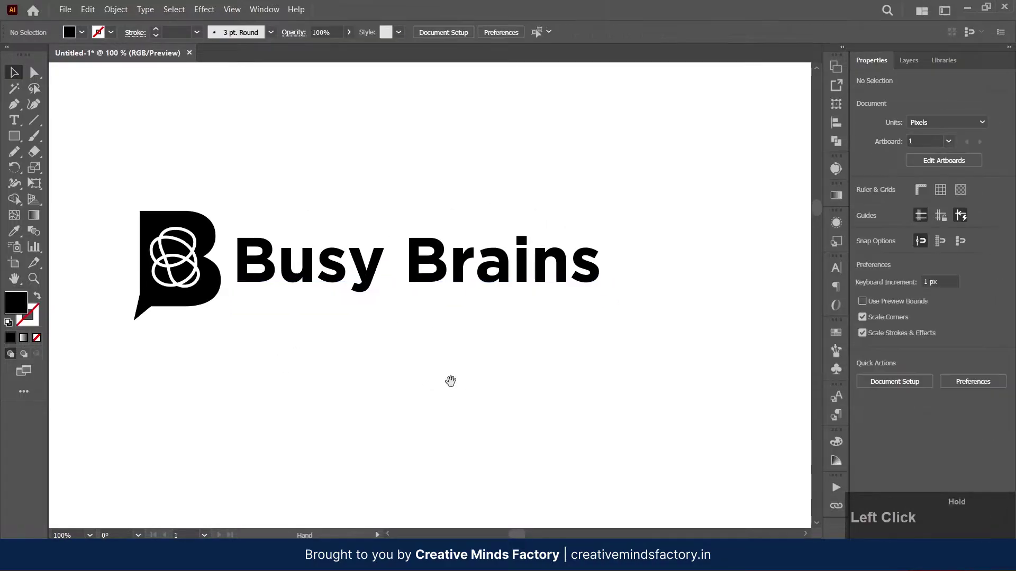
{"action": "left_click", "coordinate": [346, 278]}
{"action": "left_click_drag", "start_coordinate": [602, 261], "coordinate": [502, 269]}
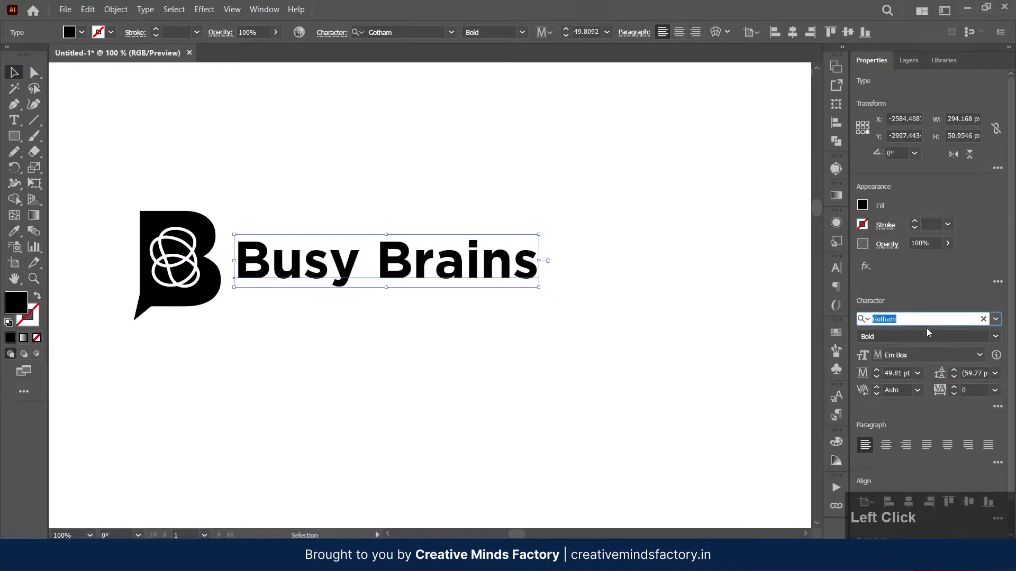
Step: Change the wordmark's font to Montserrat Bold and nudge it slightly upward beside the B mark
{"action": "type", "text": "monts"}
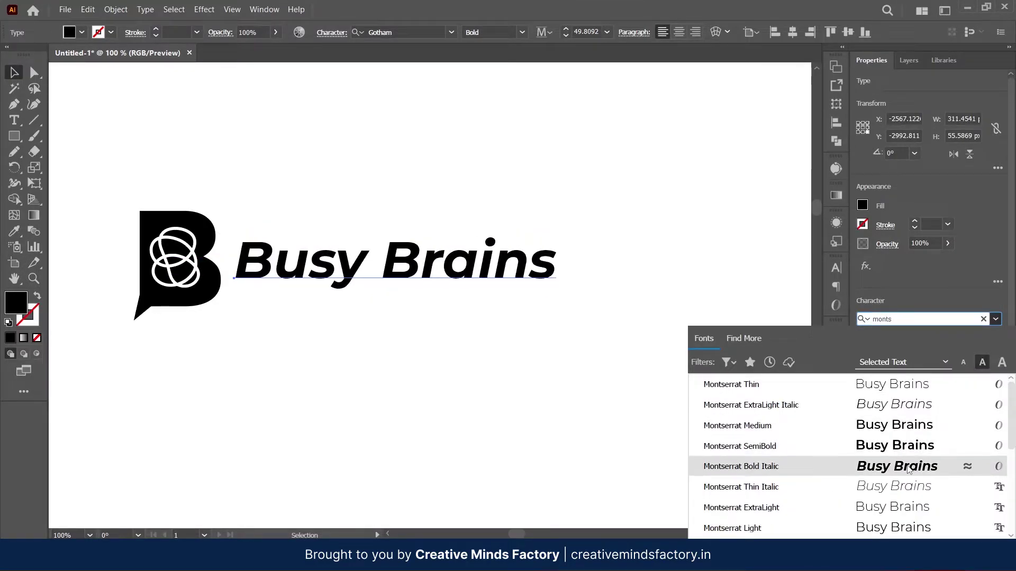
{"action": "scroll", "coordinate": [908, 469], "scroll_direction": "down", "scroll_amount": 3}
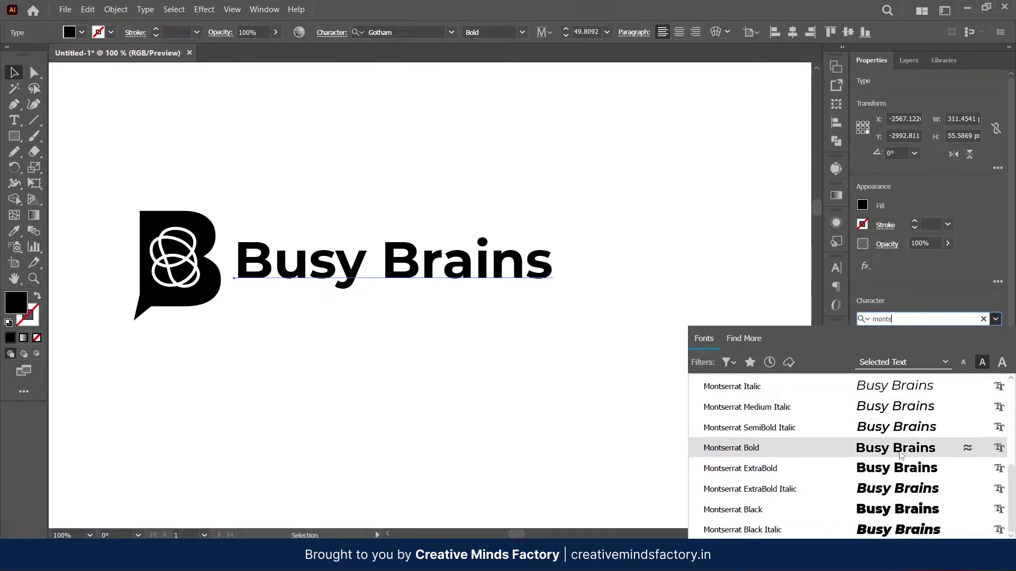
{"action": "left_click", "coordinate": [900, 454]}
{"action": "left_click_drag", "start_coordinate": [512, 271], "coordinate": [512, 269]}
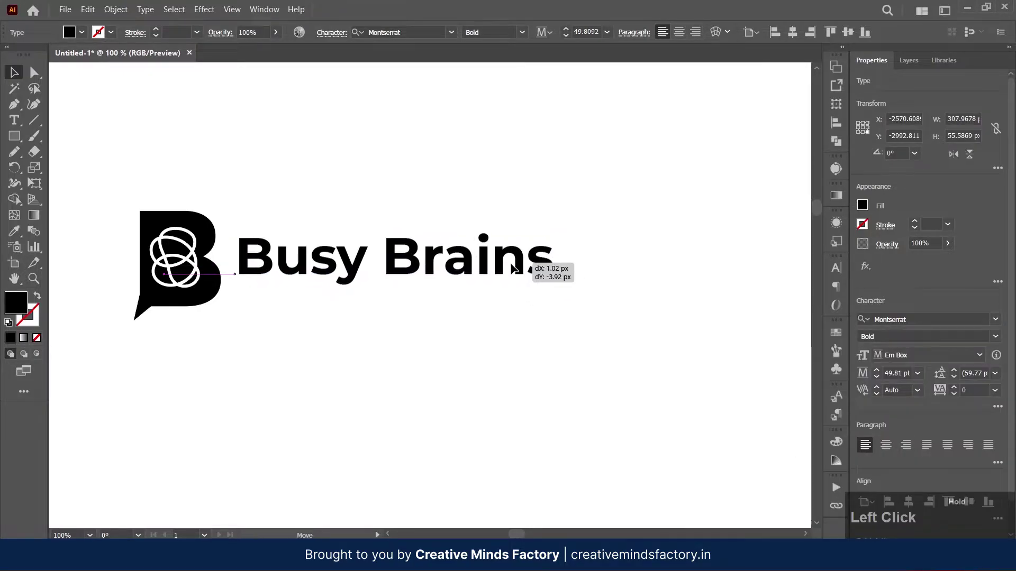
{"action": "left_click", "coordinate": [538, 335]}
{"action": "key", "text": "space"}
{"action": "left_click_drag", "start_coordinate": [539, 334], "coordinate": [586, 318]}
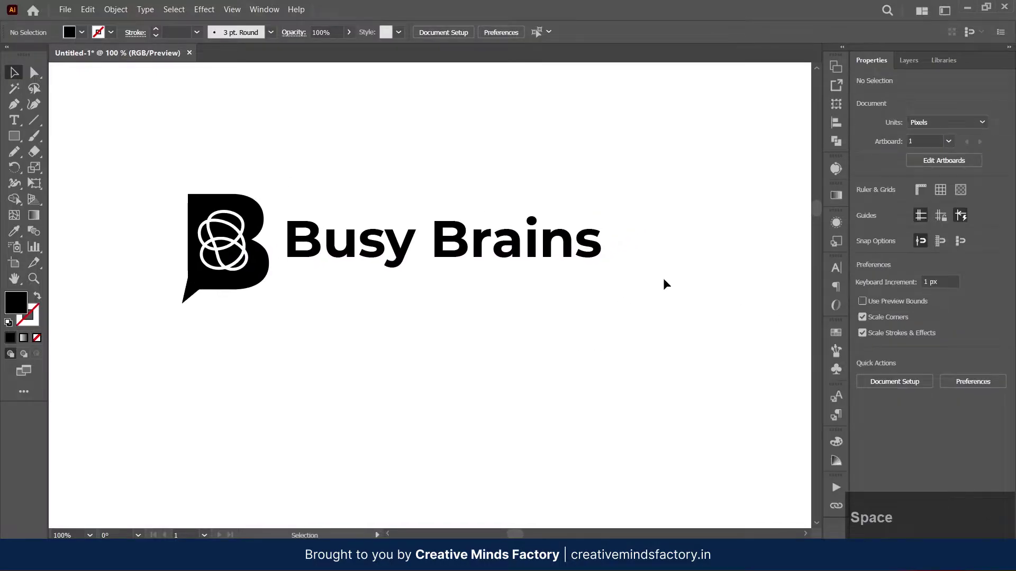
Step: Try all caps on the wordmark and switch the option back off
{"action": "left_click", "coordinate": [587, 249]}
{"action": "left_click", "coordinate": [833, 266]}
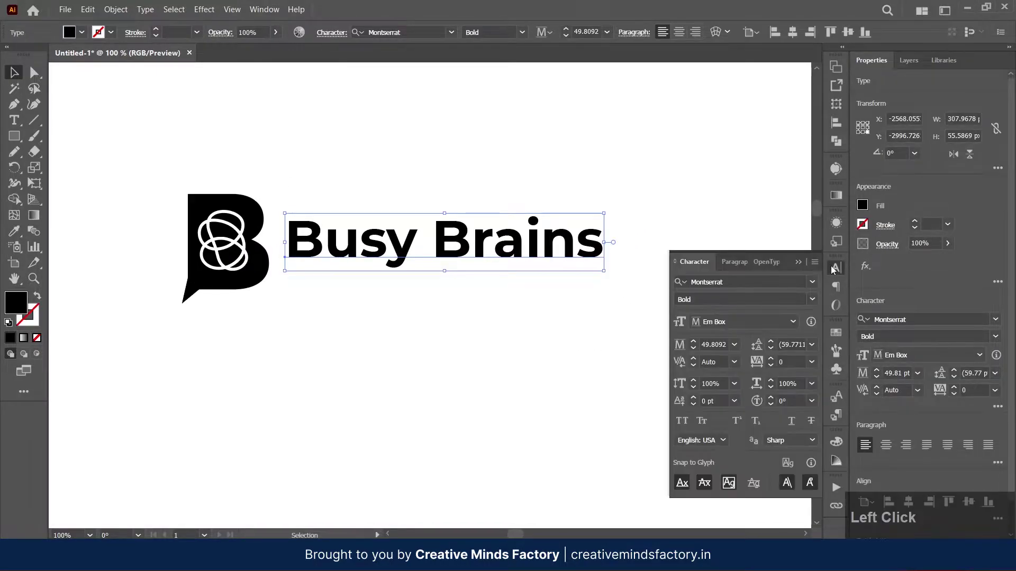
{"action": "left_click", "coordinate": [683, 423]}
{"action": "left_click", "coordinate": [683, 423]}
{"action": "left_click", "coordinate": [799, 262]}
{"action": "left_click", "coordinate": [624, 333]}
Step: Duplicate the B mark and wordmark sideways and downward to make a two-by-two grid of four logos
{"action": "scroll", "coordinate": [560, 335], "scroll_direction": "down", "scroll_amount": 2}
{"action": "key", "text": "space"}
{"action": "left_click_drag", "start_coordinate": [560, 334], "coordinate": [497, 308]}
{"action": "mouse_move", "coordinate": [510, 228]}
{"action": "left_mouse_down"}
{"action": "mouse_move", "coordinate": [300, 303]}
{"action": "mouse_move", "coordinate": [295, 233]}
{"action": "left_mouse_up"}
{"action": "scroll", "coordinate": [401, 278], "scroll_direction": "down", "scroll_amount": 3}
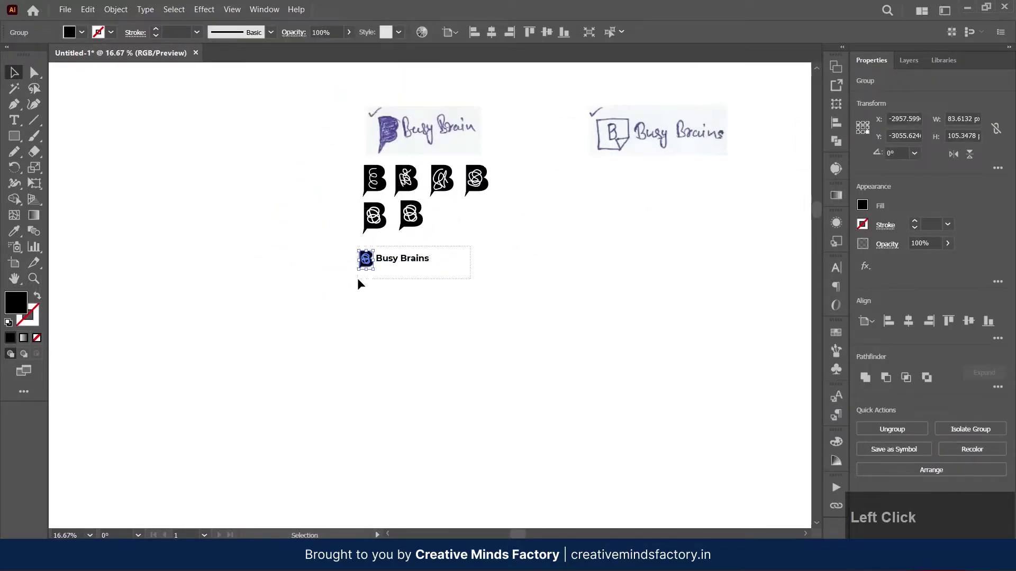
{"action": "left_click_drag", "start_coordinate": [359, 284], "coordinate": [381, 261]}
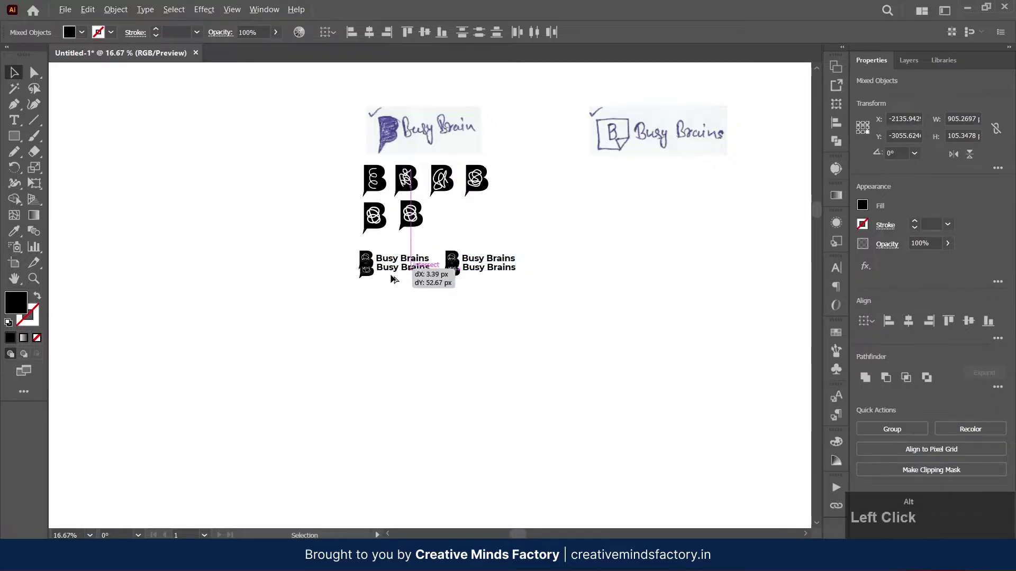
Step: Set the font of the grid's upper-right wordmark to Abhaya Libre ExtraBold
{"action": "scroll", "coordinate": [438, 338], "scroll_direction": "up", "scroll_amount": 3}
{"action": "left_click", "coordinate": [585, 199]}
{"action": "scroll", "coordinate": [637, 248], "scroll_direction": "up", "scroll_amount": 1}
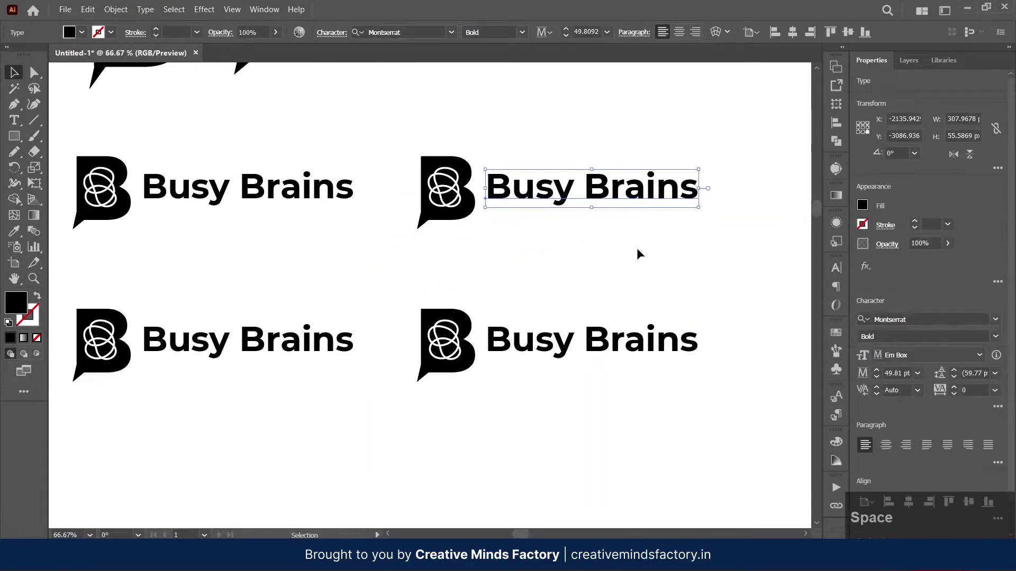
{"action": "left_click", "coordinate": [996, 320]}
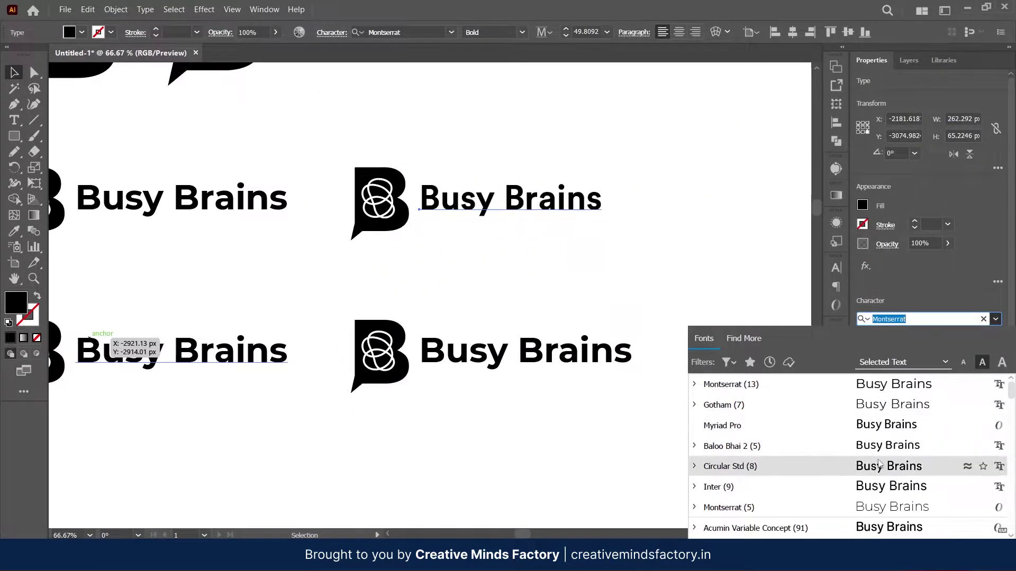
{"action": "scroll", "coordinate": [889, 503], "scroll_direction": "down", "scroll_amount": 5}
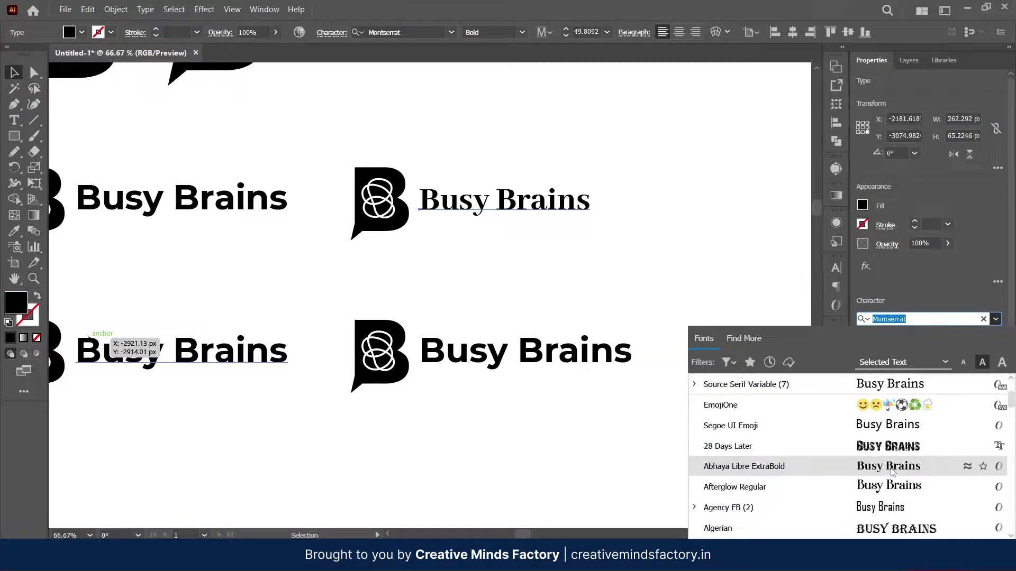
{"action": "left_click", "coordinate": [892, 472]}
{"action": "left_click", "coordinate": [532, 280]}
Step: Scale the upper-right serif wordmark up to about 54.55 pt
{"action": "scroll", "coordinate": [499, 243], "scroll_direction": "up", "scroll_amount": 2}
{"action": "left_click_drag", "start_coordinate": [499, 242], "coordinate": [503, 346]}
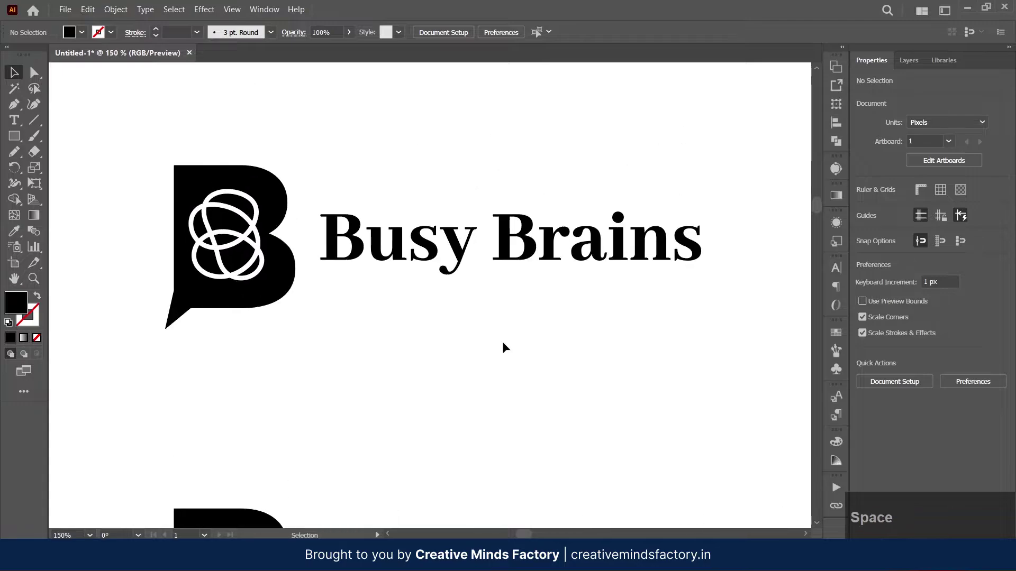
{"action": "left_click_drag", "start_coordinate": [440, 261], "coordinate": [443, 261]}
{"action": "left_click_drag", "start_coordinate": [706, 242], "coordinate": [742, 243]}
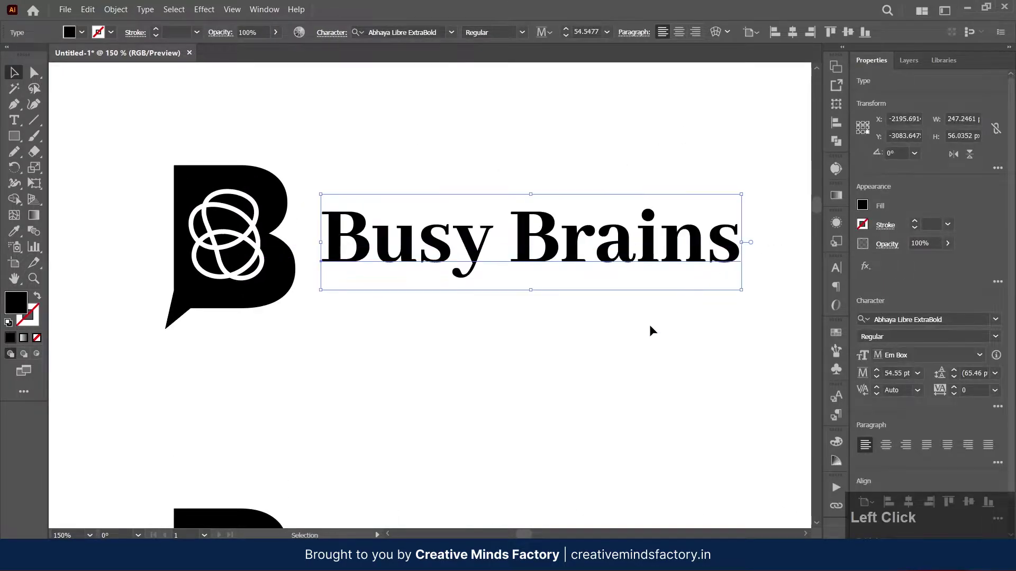
{"action": "left_click", "coordinate": [651, 326]}
Step: Set the font of the grid's lower-left wordmark to Associate Sans Medium
{"action": "scroll", "coordinate": [649, 324], "scroll_direction": "down", "scroll_amount": 1}
{"action": "left_click_drag", "start_coordinate": [614, 363], "coordinate": [686, 251]}
{"action": "scroll", "coordinate": [687, 252], "scroll_direction": "down", "scroll_amount": 1}
{"action": "left_click_drag", "start_coordinate": [361, 355], "coordinate": [454, 296]}
{"action": "left_click", "coordinate": [454, 296]}
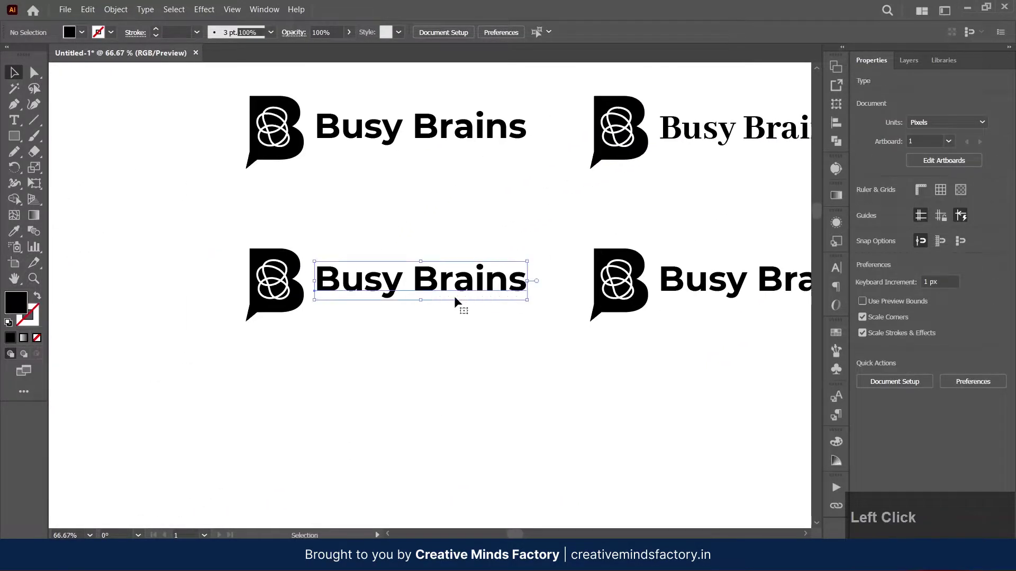
{"action": "scroll", "coordinate": [444, 318], "scroll_direction": "up", "scroll_amount": 1}
{"action": "left_click_drag", "start_coordinate": [426, 339], "coordinate": [404, 325]}
{"action": "left_click", "coordinate": [995, 319]}
{"action": "scroll", "coordinate": [887, 506], "scroll_direction": "down", "scroll_amount": 4}
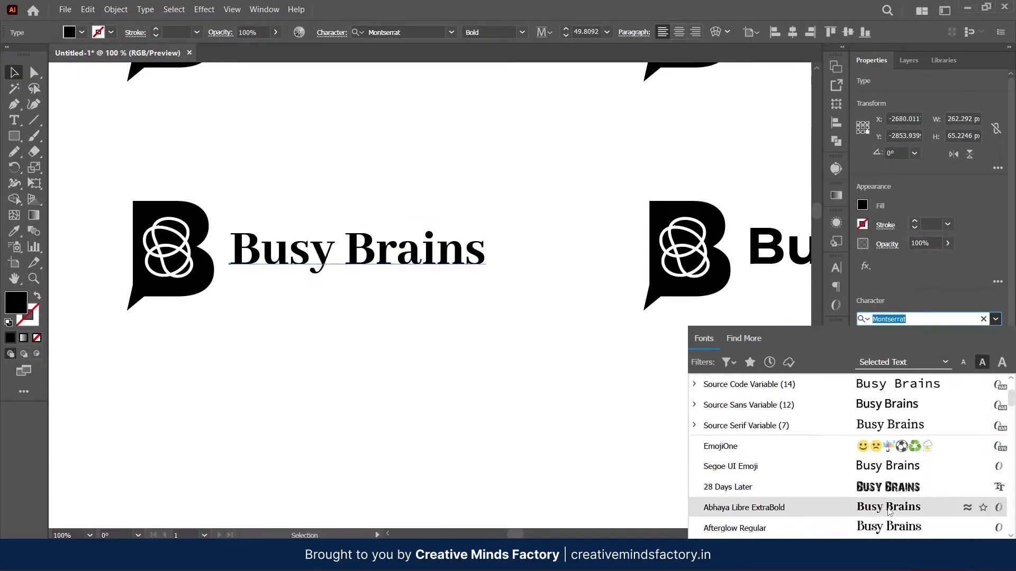
{"action": "scroll", "coordinate": [903, 529], "scroll_direction": "down", "scroll_amount": 3}
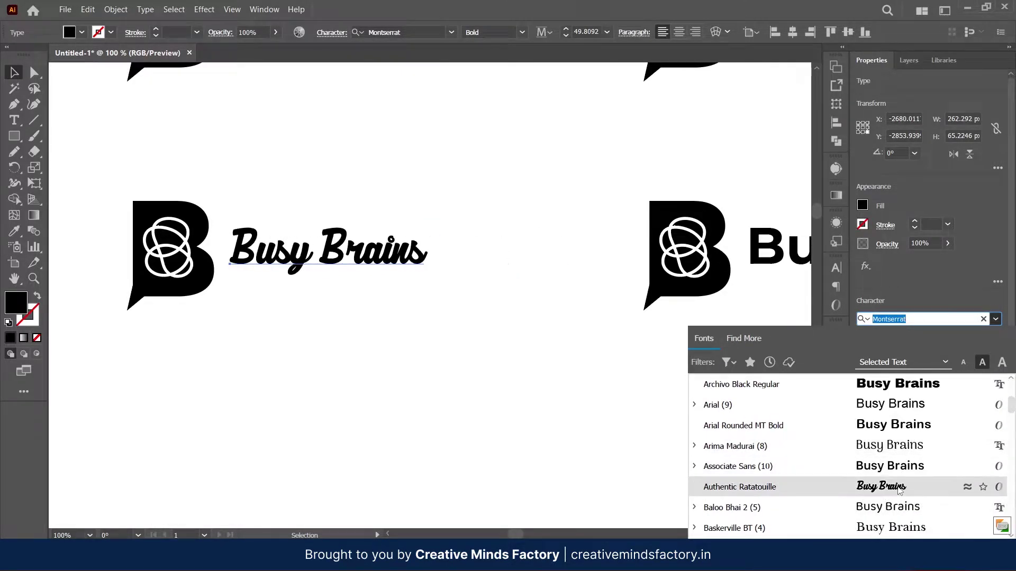
{"action": "left_click", "coordinate": [696, 467]}
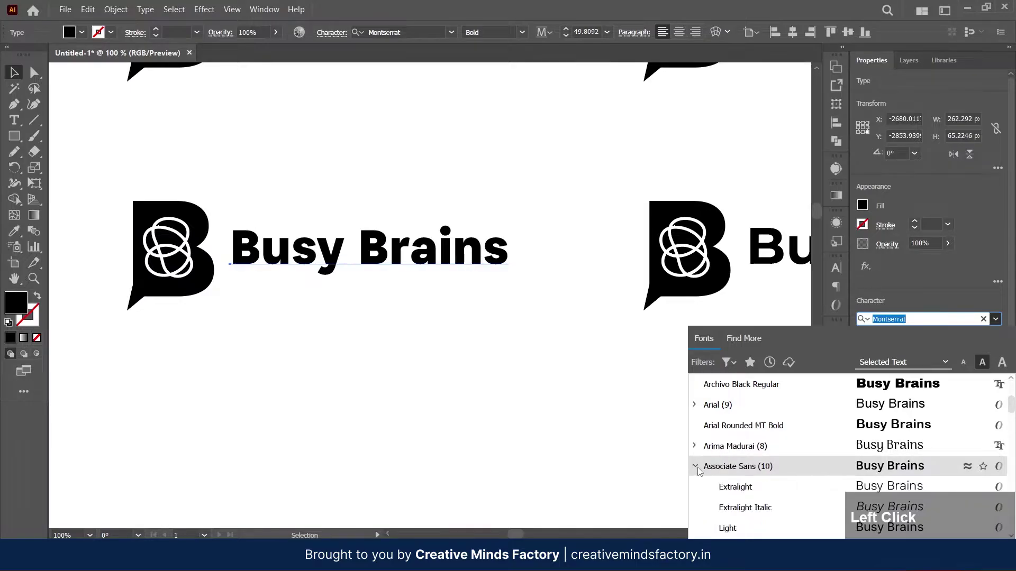
{"action": "scroll", "coordinate": [902, 412], "scroll_direction": "down", "scroll_amount": 3}
{"action": "scroll", "coordinate": [902, 413], "scroll_direction": "up", "scroll_amount": 1}
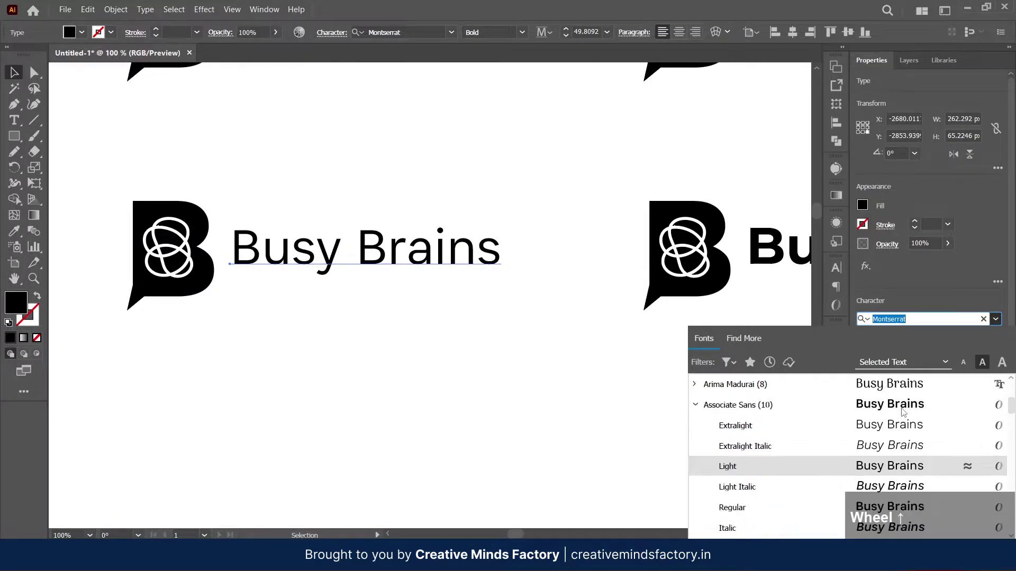
{"action": "scroll", "coordinate": [903, 455], "scroll_direction": "down", "scroll_amount": 3}
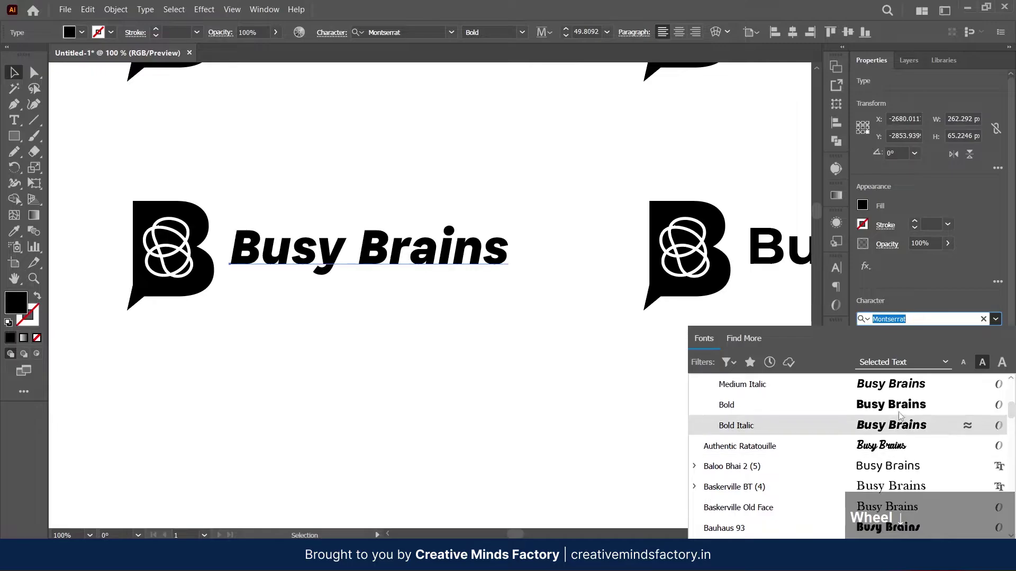
{"action": "scroll", "coordinate": [902, 439], "scroll_direction": "up", "scroll_amount": 1}
{"action": "left_click", "coordinate": [899, 425]}
{"action": "left_click", "coordinate": [636, 426]}
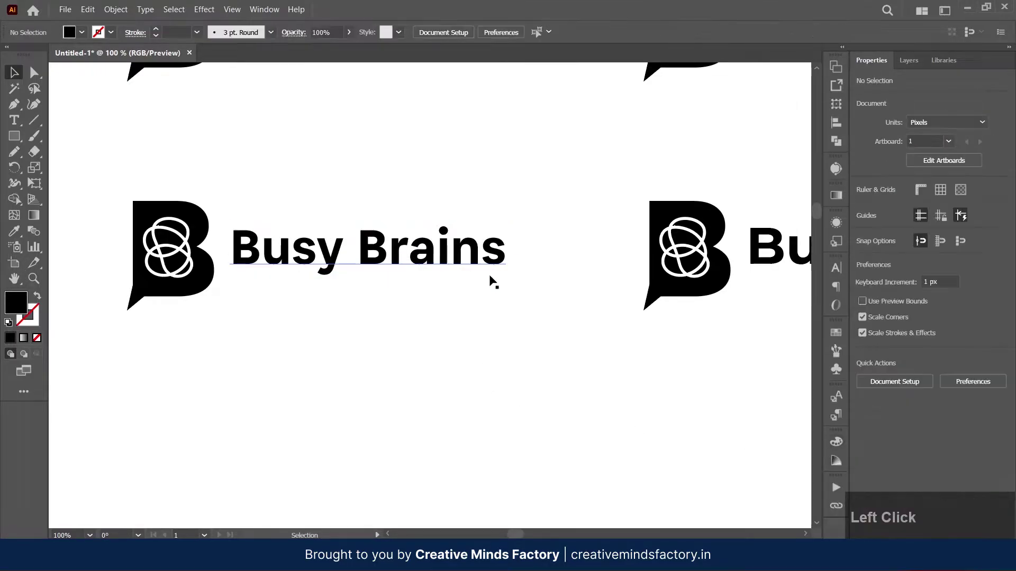
Step: Apply Optical kerning to the Associate Sans wordmark and move it slightly closer to its B mark
{"action": "left_click", "coordinate": [487, 263]}
{"action": "left_click", "coordinate": [917, 391]}
{"action": "left_click", "coordinate": [950, 163]}
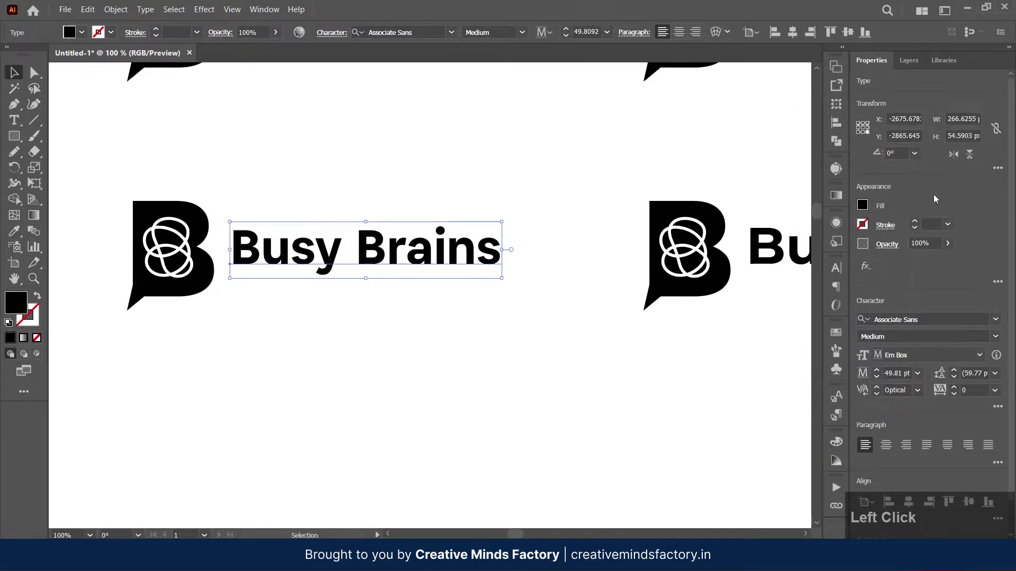
{"action": "left_click", "coordinate": [401, 356]}
{"action": "scroll", "coordinate": [401, 357], "scroll_direction": "down", "scroll_amount": 1}
{"action": "left_click_drag", "start_coordinate": [427, 341], "coordinate": [482, 300]}
{"action": "left_click_drag", "start_coordinate": [439, 253], "coordinate": [435, 250]}
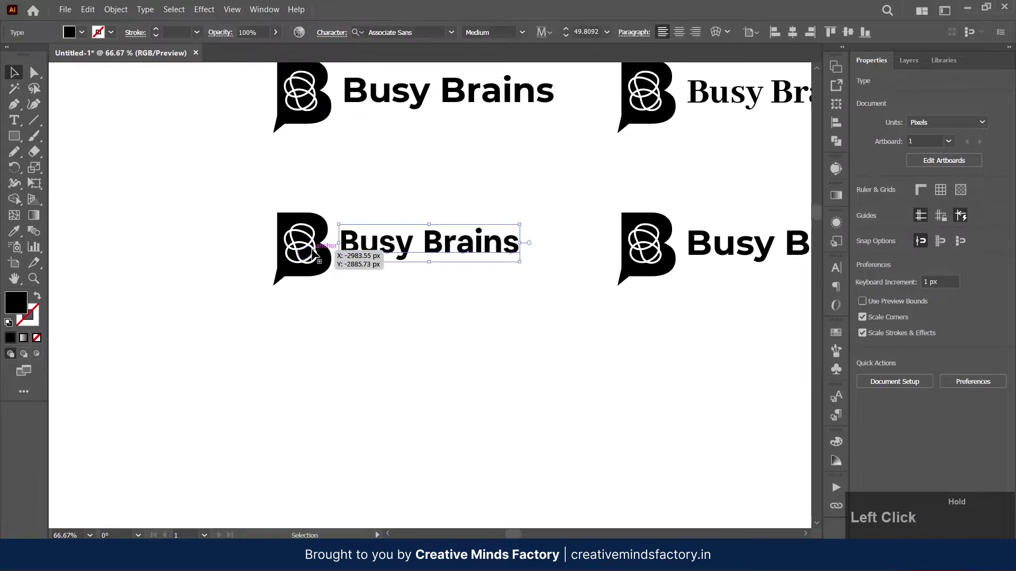
{"action": "left_click", "coordinate": [508, 298]}
{"action": "scroll", "coordinate": [515, 302], "scroll_direction": "down", "scroll_amount": 1}
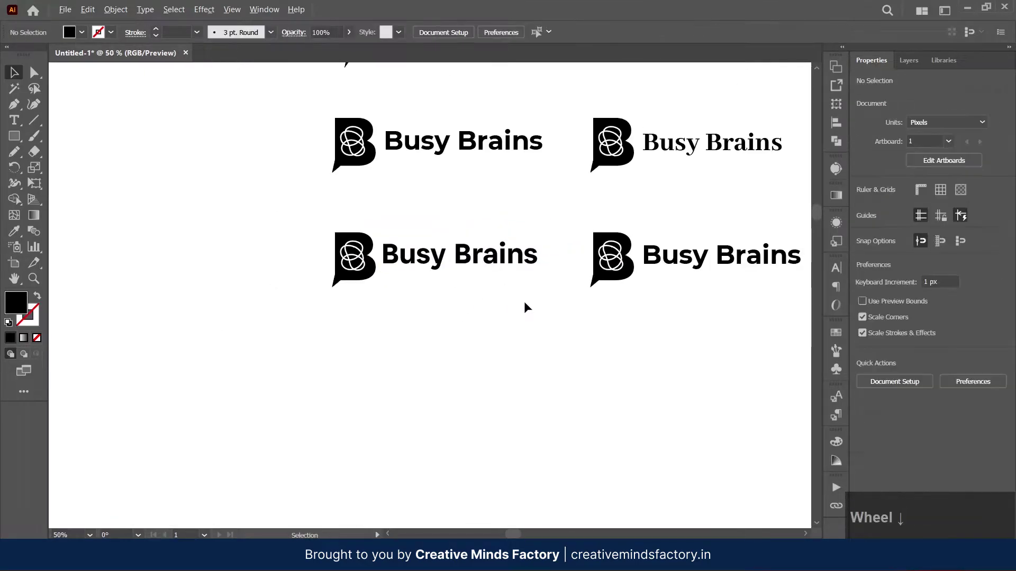
Step: Enlarge the Abhaya Libre wordmark of the grid's upper-right logo to about 60.58 pt
{"action": "left_click_drag", "start_coordinate": [524, 303], "coordinate": [328, 284]}
{"action": "left_click_drag", "start_coordinate": [525, 275], "coordinate": [548, 292]}
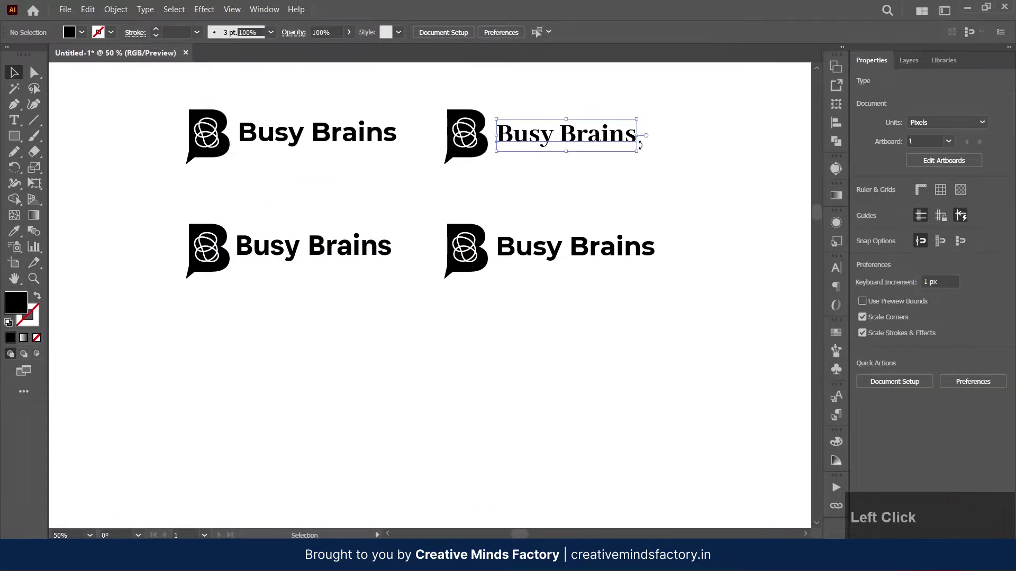
{"action": "left_click", "coordinate": [638, 136], "text": "shift"}
{"action": "left_click", "coordinate": [630, 193]}
{"action": "left_click_drag", "start_coordinate": [630, 193], "coordinate": [629, 172]}
Step: Set the font of the grid's lower-right wordmark to Britannic Bold
{"action": "left_click", "coordinate": [607, 227]}
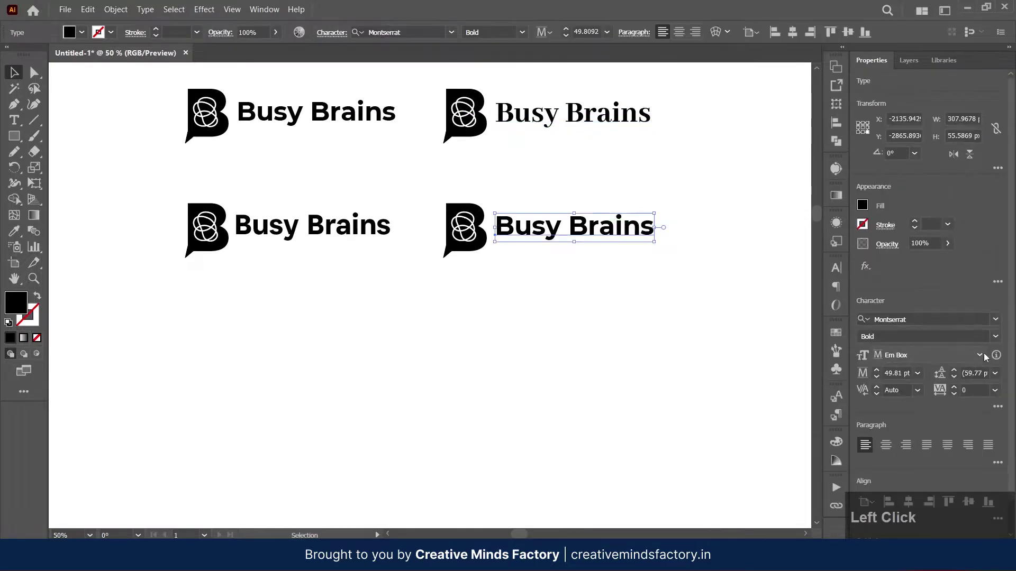
{"action": "left_click", "coordinate": [995, 319]}
{"action": "scroll", "coordinate": [937, 424], "scroll_direction": "down", "scroll_amount": 5}
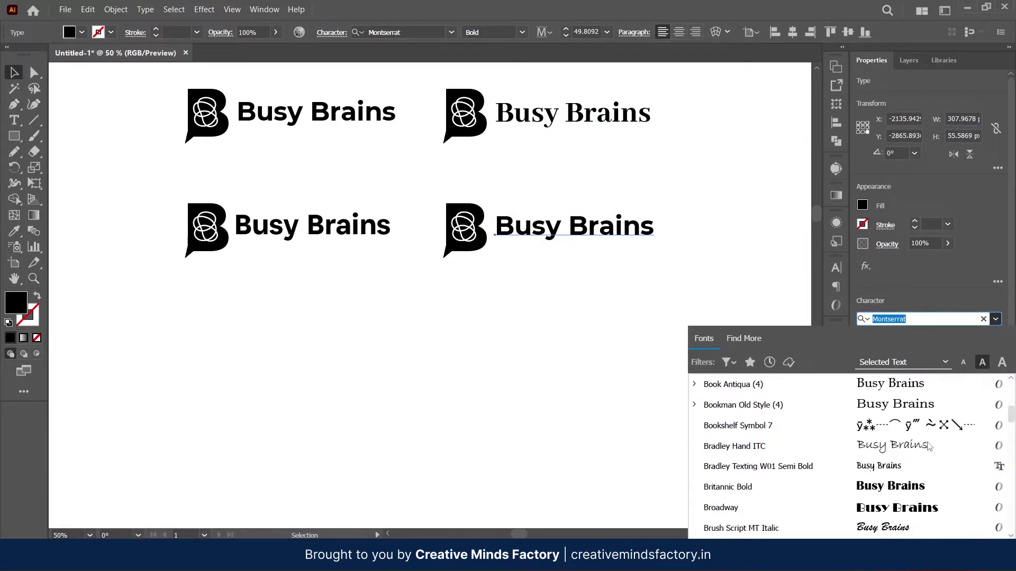
{"action": "left_click", "coordinate": [898, 493]}
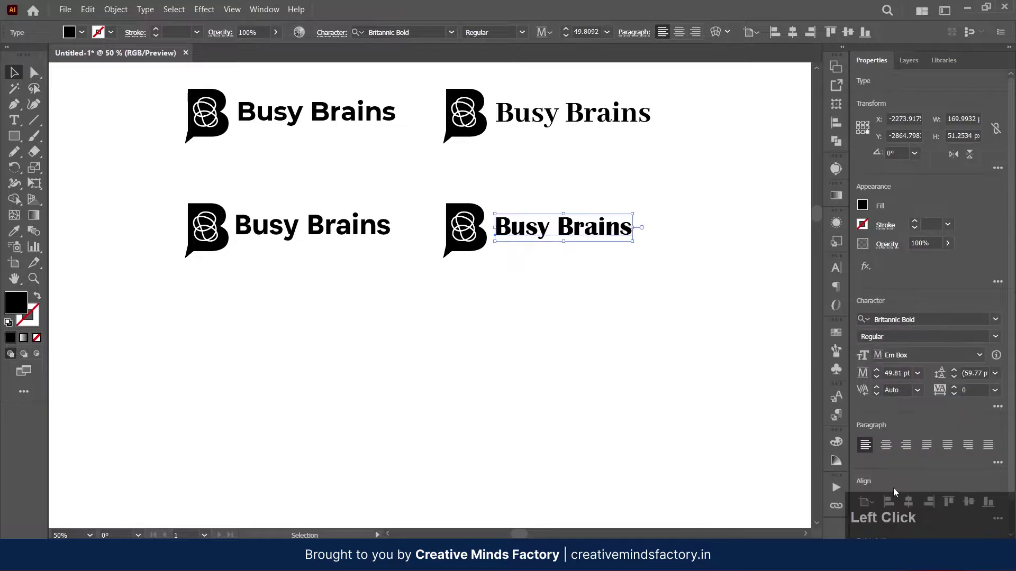
{"action": "left_click", "coordinate": [592, 250]}
Step: Scale the Britannic Bold wordmark up and nudge it into place beside its B mark
{"action": "scroll", "coordinate": [591, 250], "scroll_direction": "up", "scroll_amount": 3}
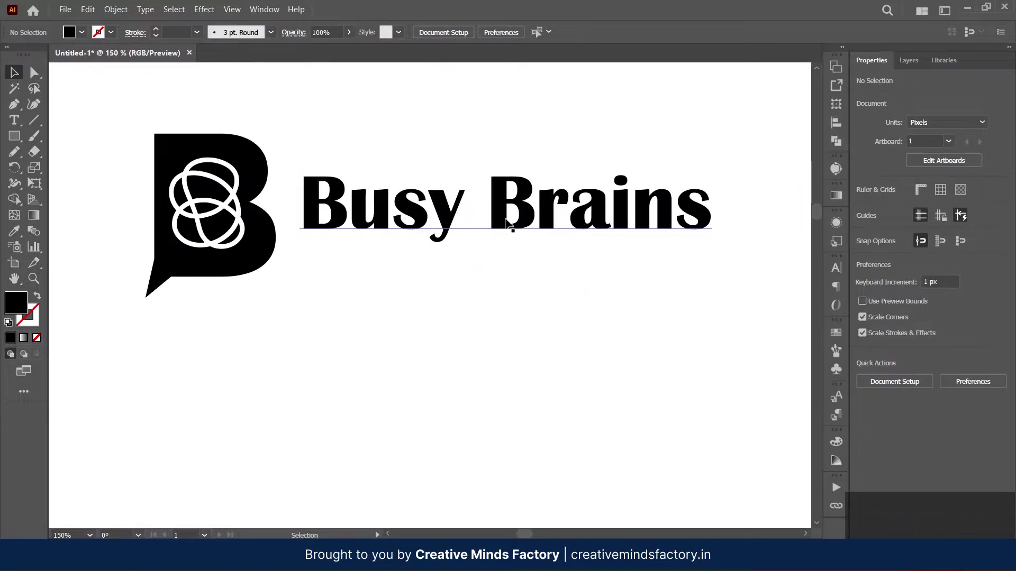
{"action": "scroll", "coordinate": [501, 278], "scroll_direction": "down", "scroll_amount": 1}
{"action": "left_click_drag", "start_coordinate": [487, 279], "coordinate": [533, 297]}
{"action": "left_click", "coordinate": [659, 254]}
{"action": "left_click_drag", "start_coordinate": [688, 246], "coordinate": [721, 249]}
{"action": "left_click_drag", "start_coordinate": [617, 254], "coordinate": [616, 254]}
{"action": "left_click", "coordinate": [603, 300]}
Step: Place a copy of the Abhaya Libre logo below the grid of four logos
{"action": "scroll", "coordinate": [603, 299], "scroll_direction": "down", "scroll_amount": 3}
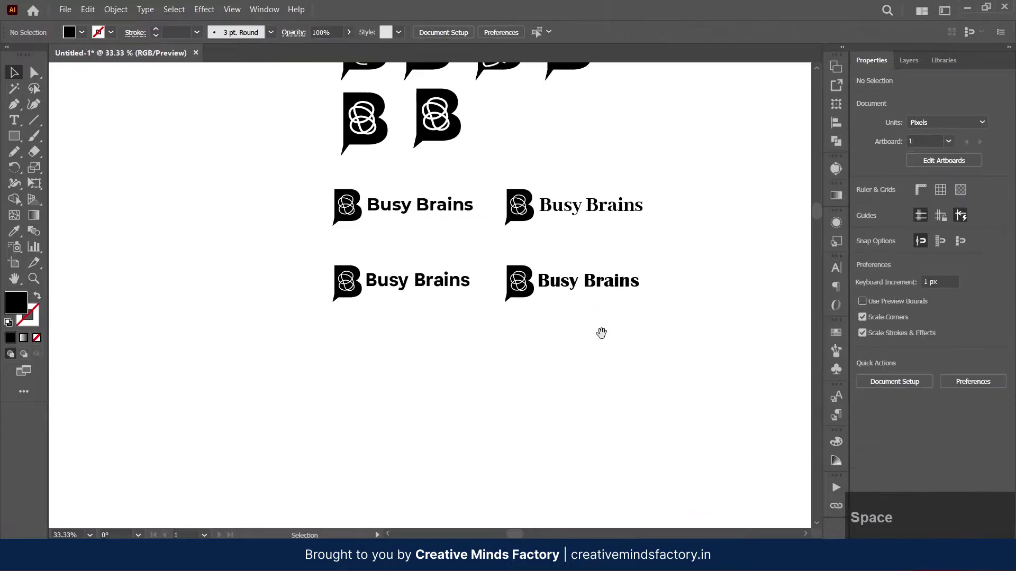
{"action": "left_click_drag", "start_coordinate": [601, 333], "coordinate": [617, 293]}
{"action": "left_click", "coordinate": [617, 293]}
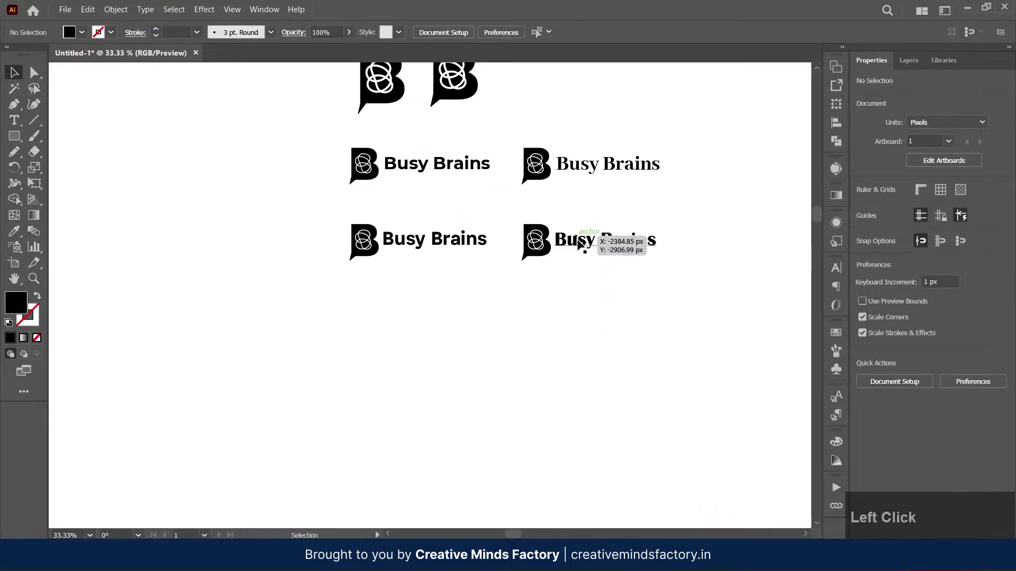
{"action": "left_click_drag", "start_coordinate": [621, 160], "coordinate": [422, 294]}
{"action": "scroll", "coordinate": [428, 405], "scroll_direction": "up", "scroll_amount": 1}
Step: Break the copied serif wordmark into two lines, with "Busy" above "Brains"
{"action": "left_click", "coordinate": [431, 346]}
{"action": "scroll", "coordinate": [431, 346], "scroll_direction": "up", "scroll_amount": 2}
{"action": "left_click_drag", "start_coordinate": [431, 346], "coordinate": [446, 315]}
{"action": "left_click_drag", "start_coordinate": [447, 170], "coordinate": [460, 251]}
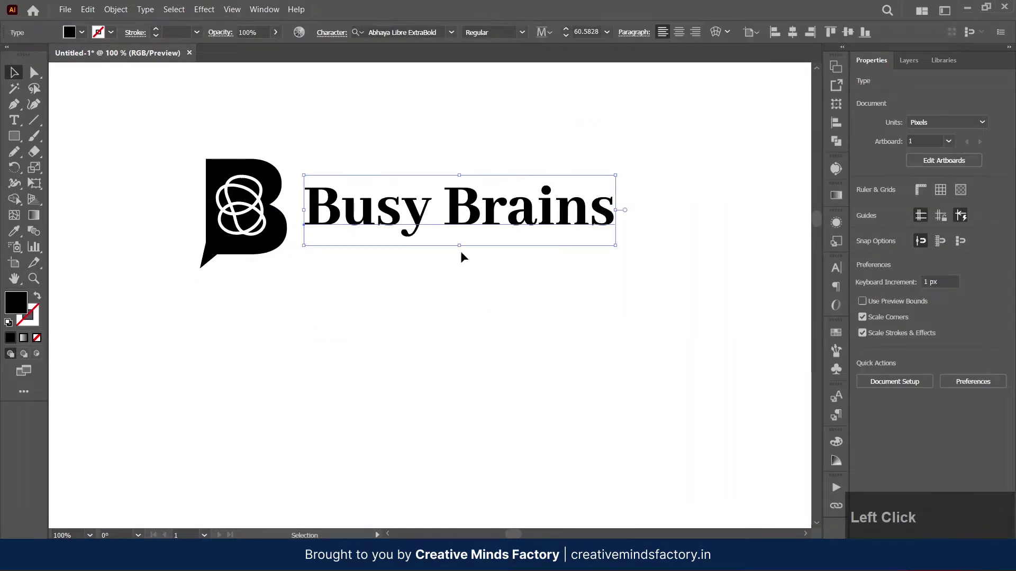
{"action": "double_click", "coordinate": [447, 211]}
{"action": "key", "text": "Return"}
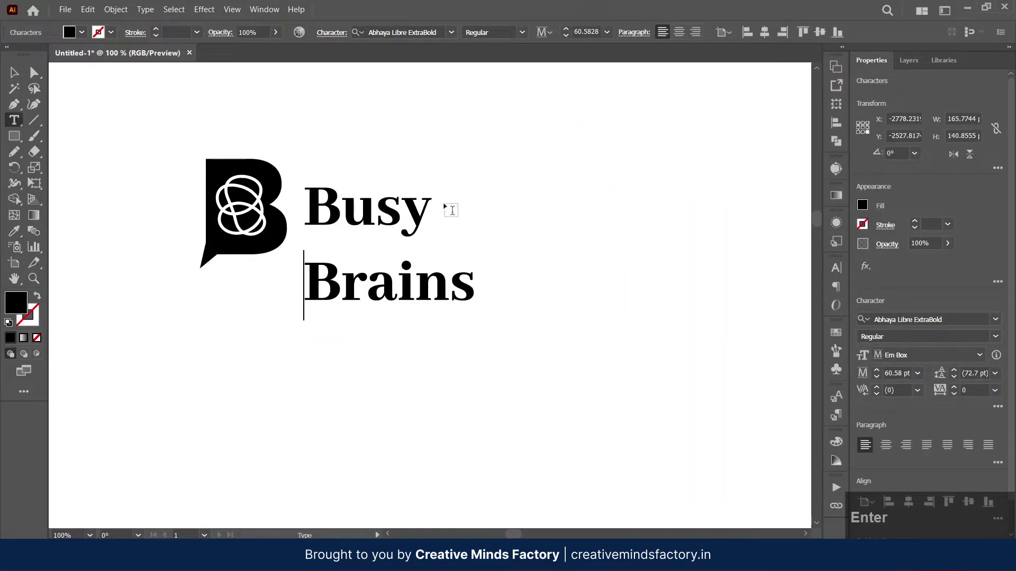
Step: Tighten the leading of the two-line "Busy Brains" wordmark to 56.7 pt
{"action": "key", "text": "Escape"}
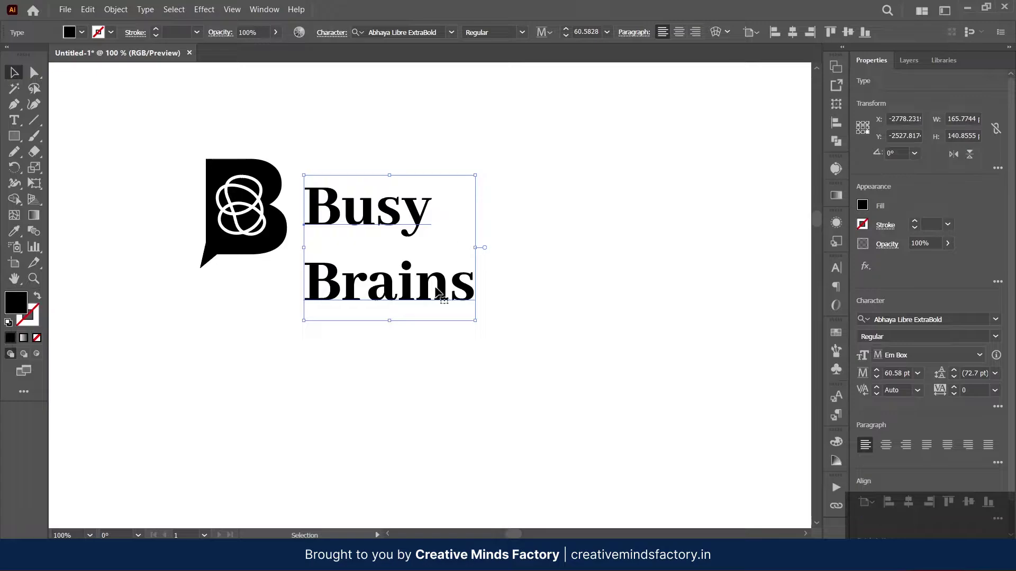
{"action": "key", "text": "alt+Up"}
{"action": "key", "text": "alt+Up"}
{"action": "key", "text": "alt+Up"}
{"action": "key", "text": "alt+Up"}
{"action": "key", "text": "alt+Up"}
{"action": "key", "text": "alt+Up"}
{"action": "key", "text": "alt+Up"}
{"action": "key", "text": "alt+Up"}
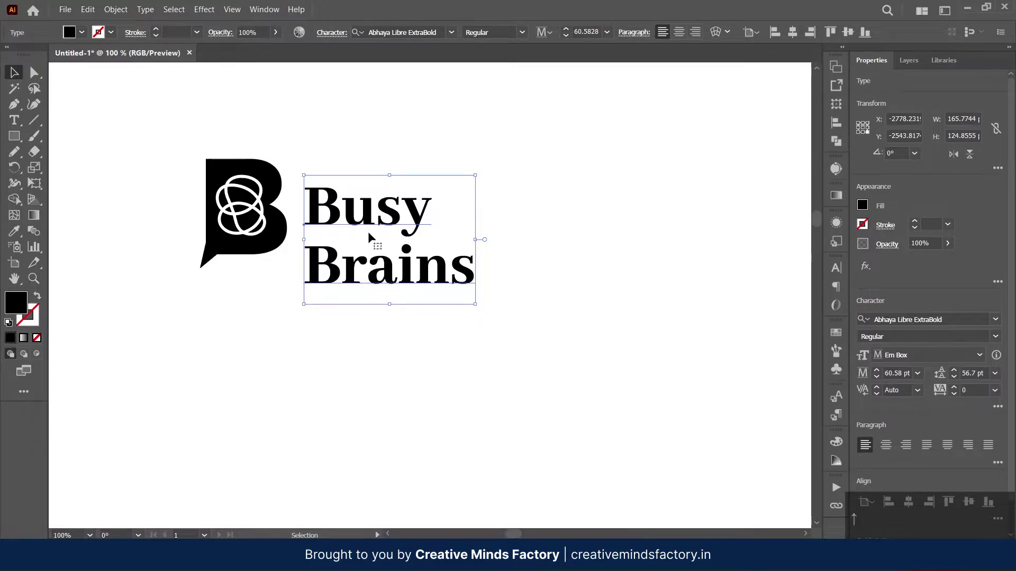
Step: Split "Brains" off into its own text object and place it close beneath "Busy", aligned at the start
{"action": "double_click", "coordinate": [369, 265]}
{"action": "key", "text": "ctrl+x"}
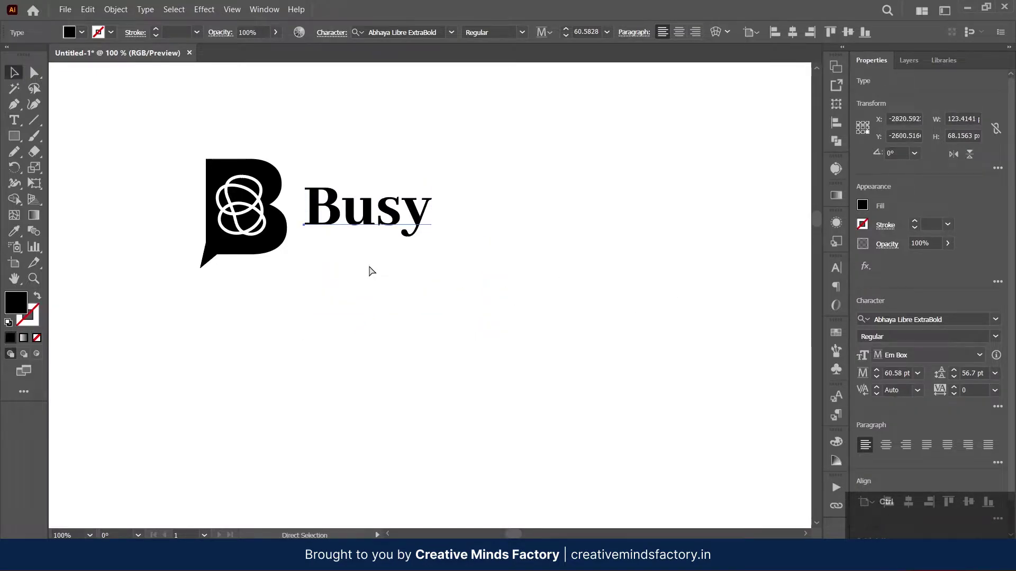
{"action": "left_click_drag", "start_coordinate": [369, 288], "coordinate": [321, 249]}
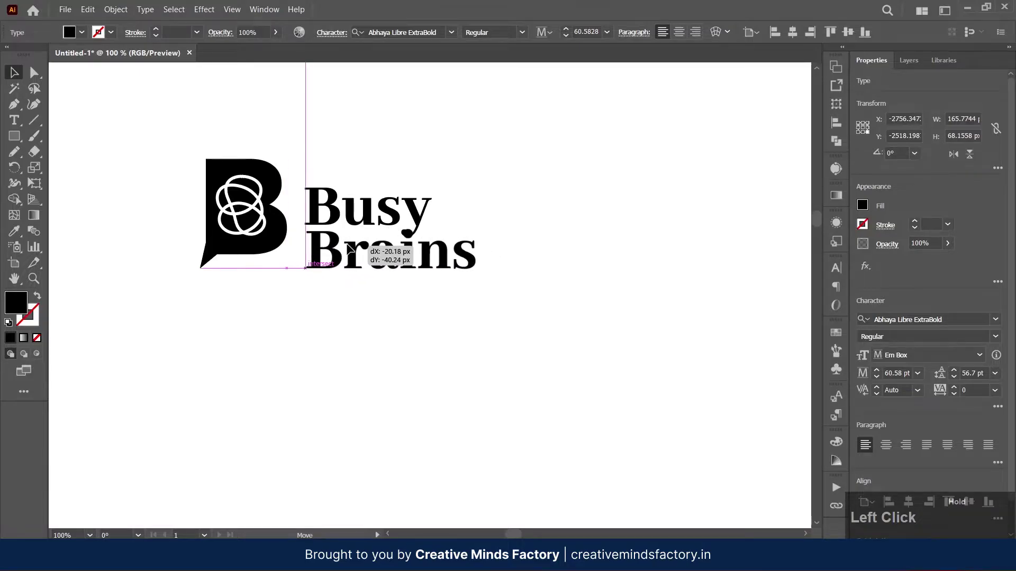
{"action": "left_click", "coordinate": [506, 211]}
{"action": "scroll", "coordinate": [415, 272], "scroll_direction": "up", "scroll_amount": 1}
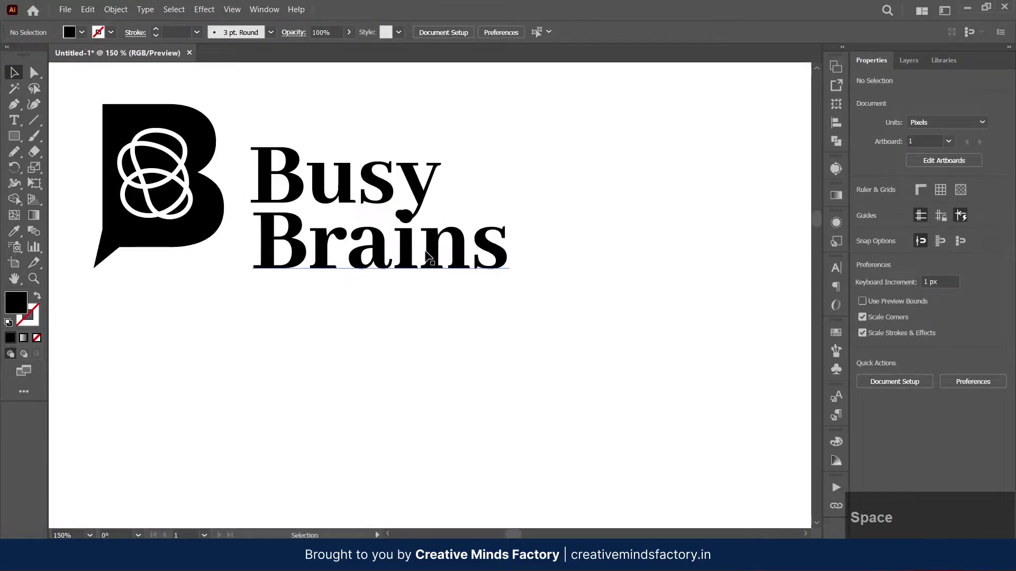
Step: Set both words of the stacked serif wordmark in All Caps
{"action": "left_click", "coordinate": [396, 188]}
{"action": "left_click", "coordinate": [864, 357]}
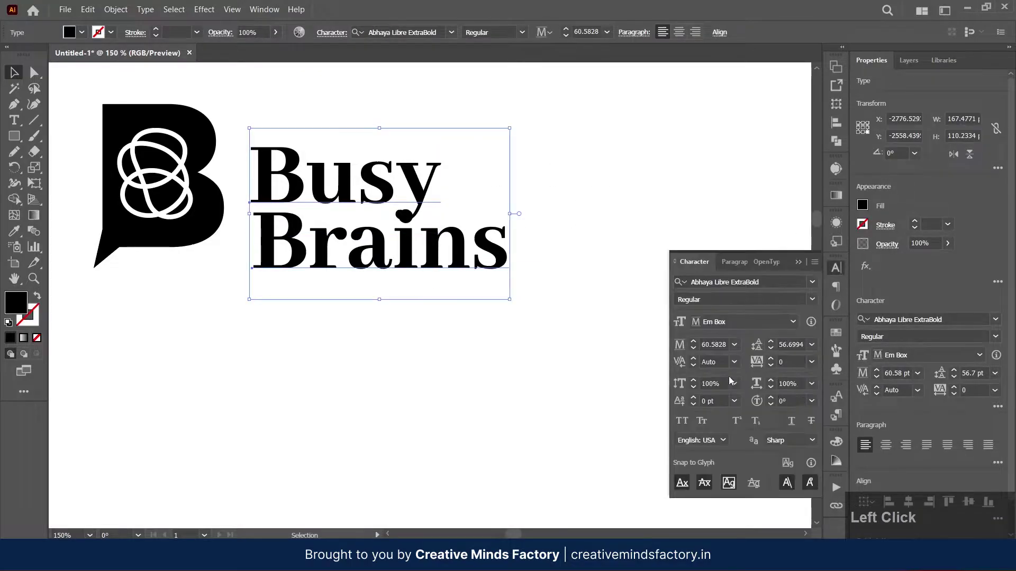
{"action": "left_click", "coordinate": [682, 421]}
{"action": "left_click", "coordinate": [797, 263]}
{"action": "left_click", "coordinate": [546, 338]}
Step: Scale the capitalised wordmark down to about 49.5 pt and position its two close-set lines beside the B mark
{"action": "left_click_drag", "start_coordinate": [392, 258], "coordinate": [386, 234]}
{"action": "left_click_drag", "start_coordinate": [561, 275], "coordinate": [514, 249]}
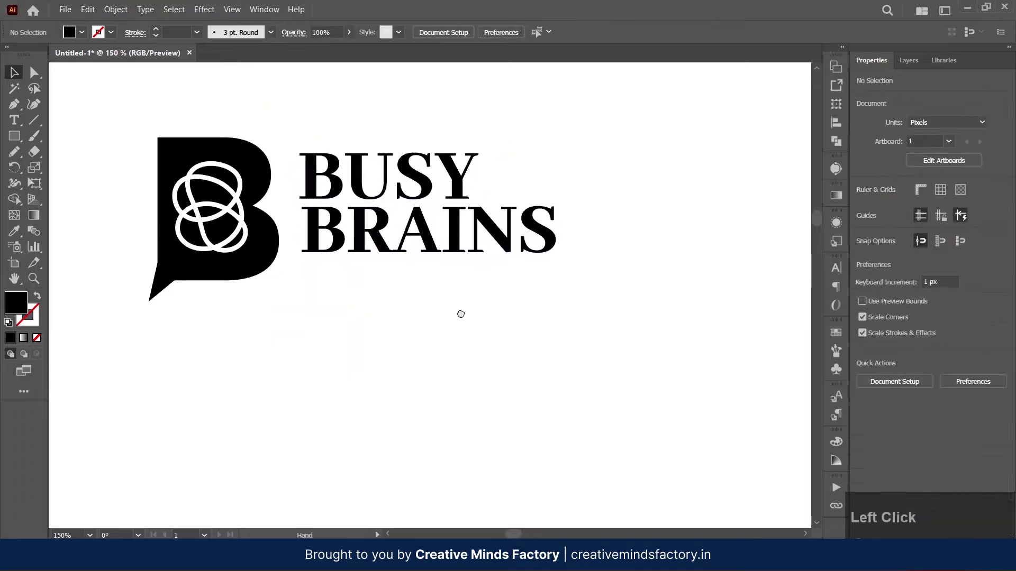
{"action": "left_click_drag", "start_coordinate": [467, 203], "coordinate": [464, 206]}
{"action": "left_click", "coordinate": [422, 322]}
Step: Examine the stacked logo at several magnifications and against the four single-line logos above it
{"action": "scroll", "coordinate": [421, 322], "scroll_direction": "down", "scroll_amount": 2}
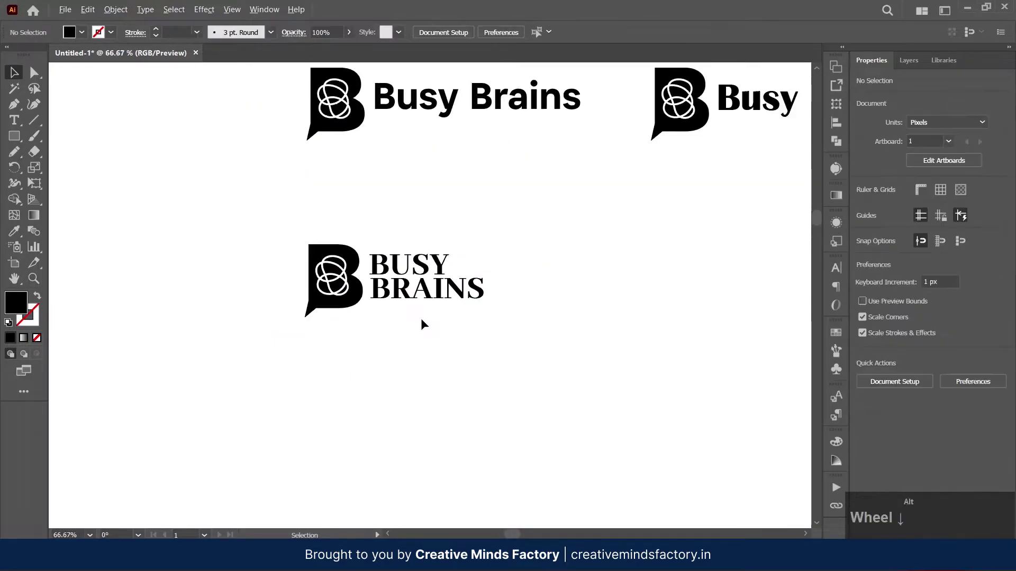
{"action": "left_click_drag", "start_coordinate": [432, 336], "coordinate": [449, 298]}
{"action": "scroll", "coordinate": [448, 298], "scroll_direction": "down", "scroll_amount": 2}
{"action": "scroll", "coordinate": [448, 298], "scroll_direction": "up", "scroll_amount": 2}
{"action": "scroll", "coordinate": [448, 298], "scroll_direction": "up", "scroll_amount": 2}
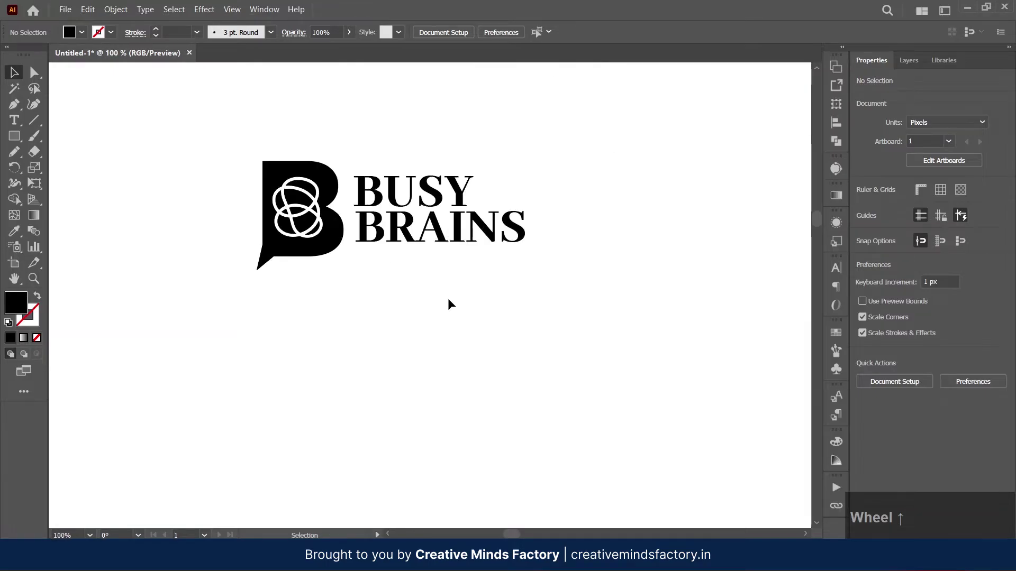
{"action": "scroll", "coordinate": [526, 285], "scroll_direction": "down", "scroll_amount": 3}
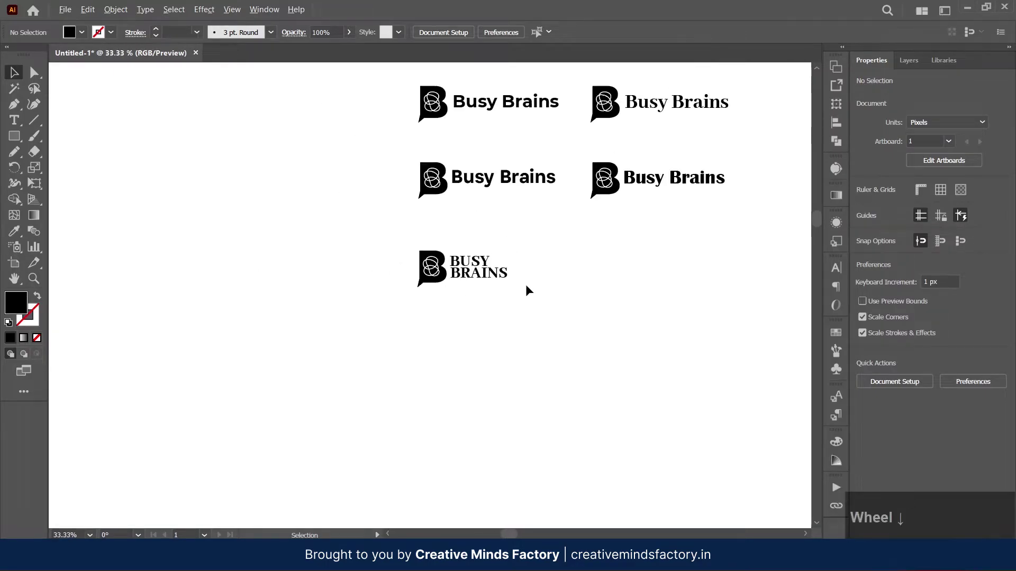
{"action": "left_click_drag", "start_coordinate": [650, 236], "coordinate": [608, 247]}
{"action": "scroll", "coordinate": [477, 276], "scroll_direction": "up", "scroll_amount": 3}
{"action": "left_click_drag", "start_coordinate": [478, 276], "coordinate": [490, 271]}
{"action": "scroll", "coordinate": [438, 304], "scroll_direction": "down", "scroll_amount": 1}
Step: Place a copy of the stacked BUSY BRAINS logo beside the original in the same row
{"action": "left_click_drag", "start_coordinate": [606, 264], "coordinate": [443, 220]}
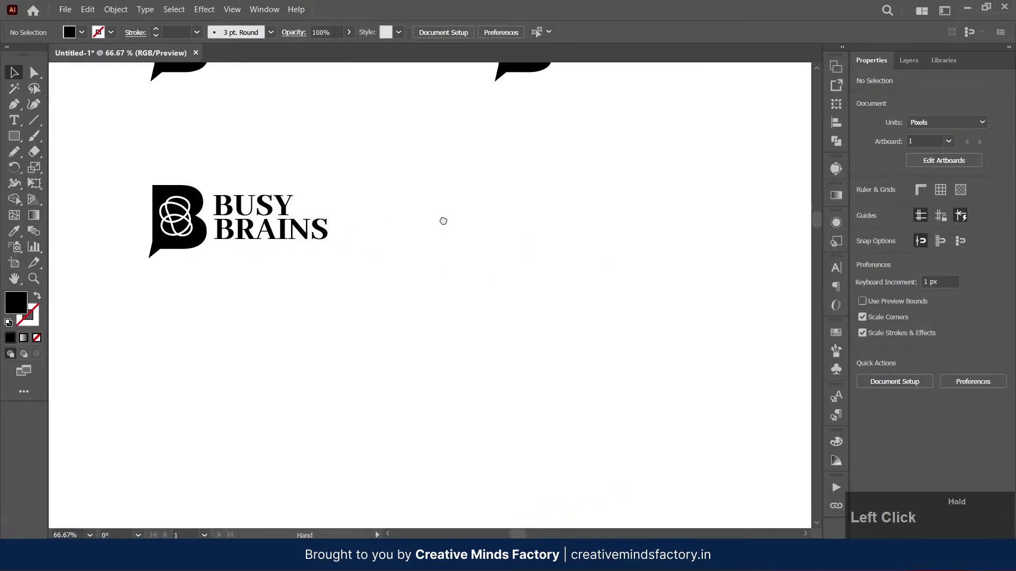
{"action": "left_click_drag", "start_coordinate": [448, 167], "coordinate": [469, 245]}
{"action": "left_click_drag", "start_coordinate": [534, 170], "coordinate": [618, 272]}
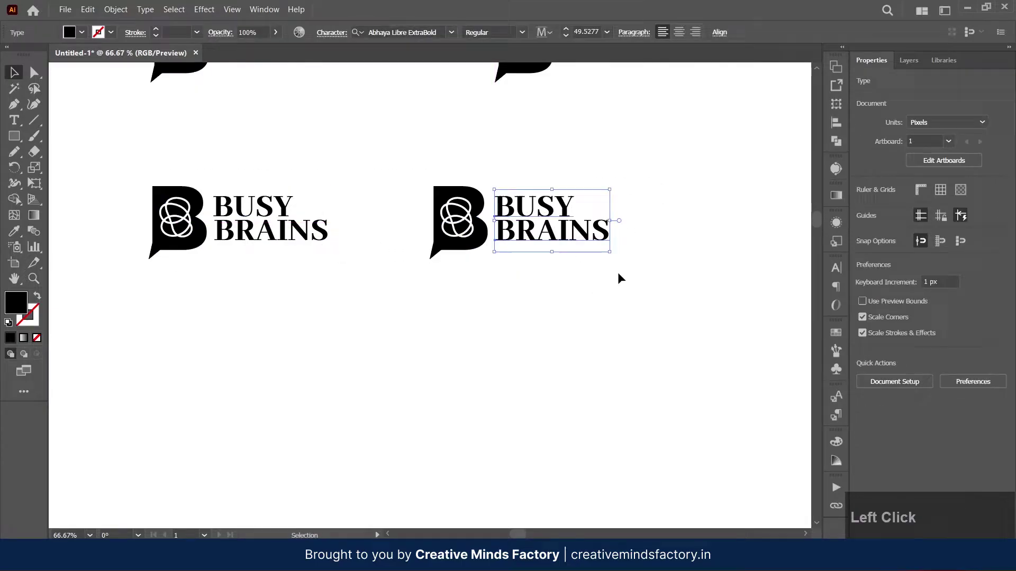
Step: Filter the fonts for the copied wordmark by Slab Serif, and then by Serif instead
{"action": "left_click", "coordinate": [583, 246]}
{"action": "left_click", "coordinate": [921, 319]}
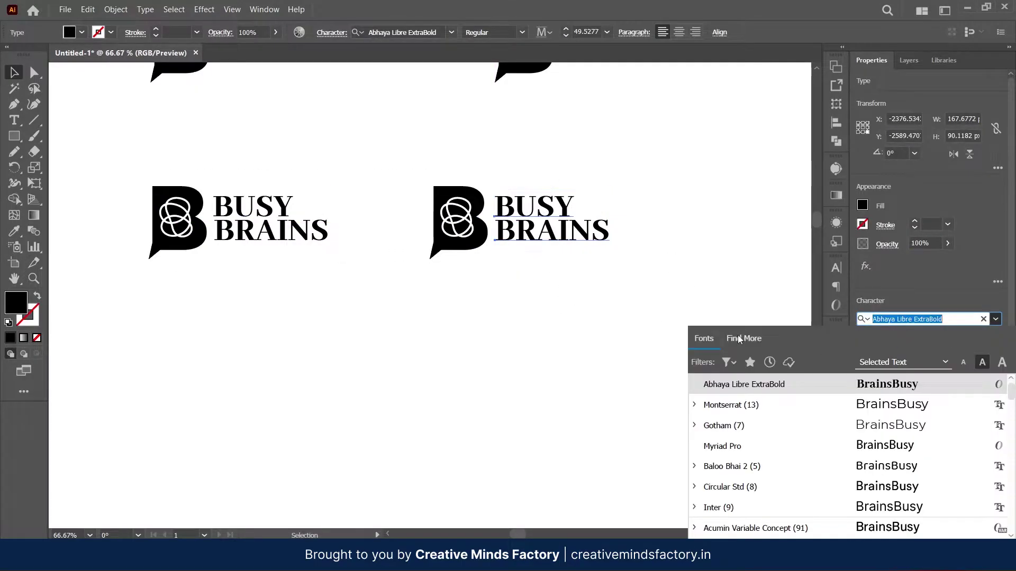
{"action": "left_click", "coordinate": [728, 363]}
{"action": "left_click", "coordinate": [681, 167]}
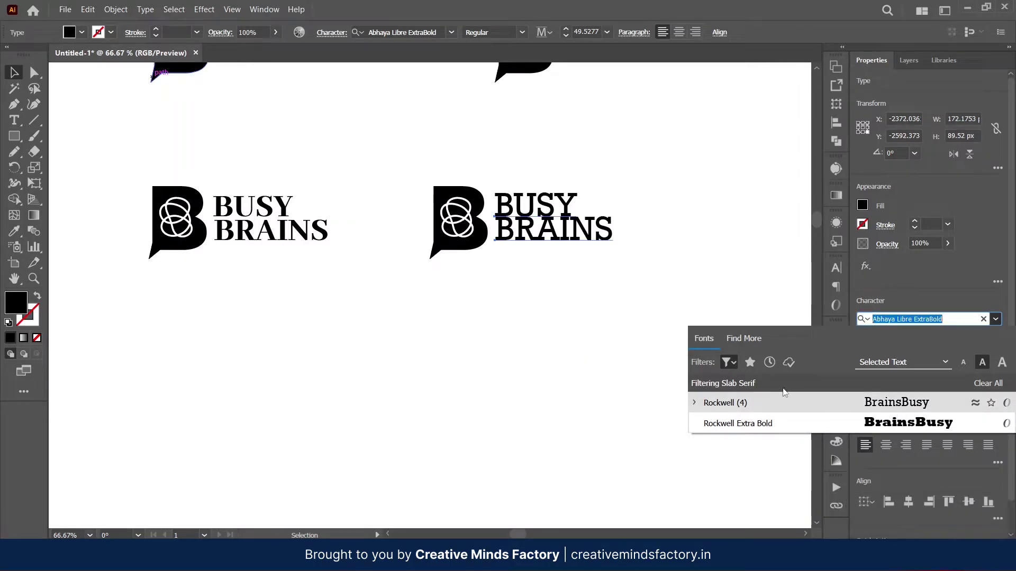
{"action": "left_click", "coordinate": [732, 366]}
{"action": "left_click", "coordinate": [634, 168]}
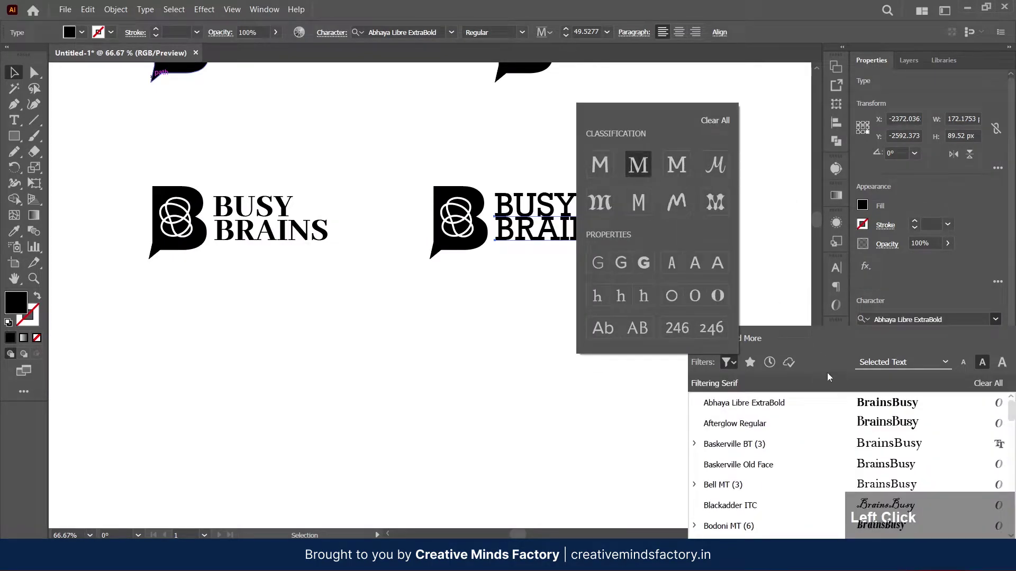
Step: Preview the serif fonts on the copied wordmark and keep Abhaya Libre ExtraBold
{"action": "scroll", "coordinate": [874, 452], "scroll_direction": "down", "scroll_amount": 1}
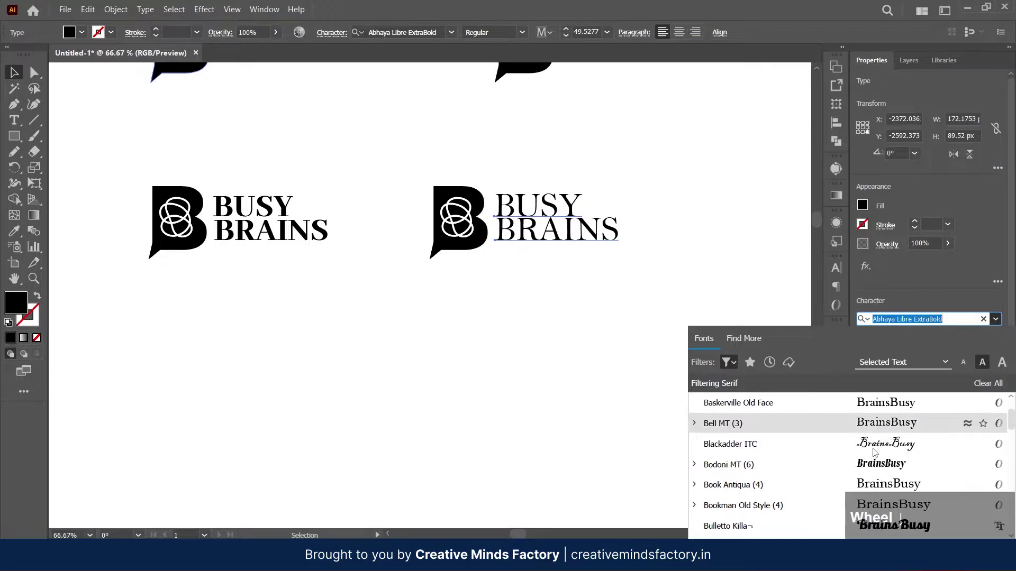
{"action": "scroll", "coordinate": [875, 454], "scroll_direction": "down", "scroll_amount": 1}
{"action": "scroll", "coordinate": [877, 454], "scroll_direction": "up", "scroll_amount": 1}
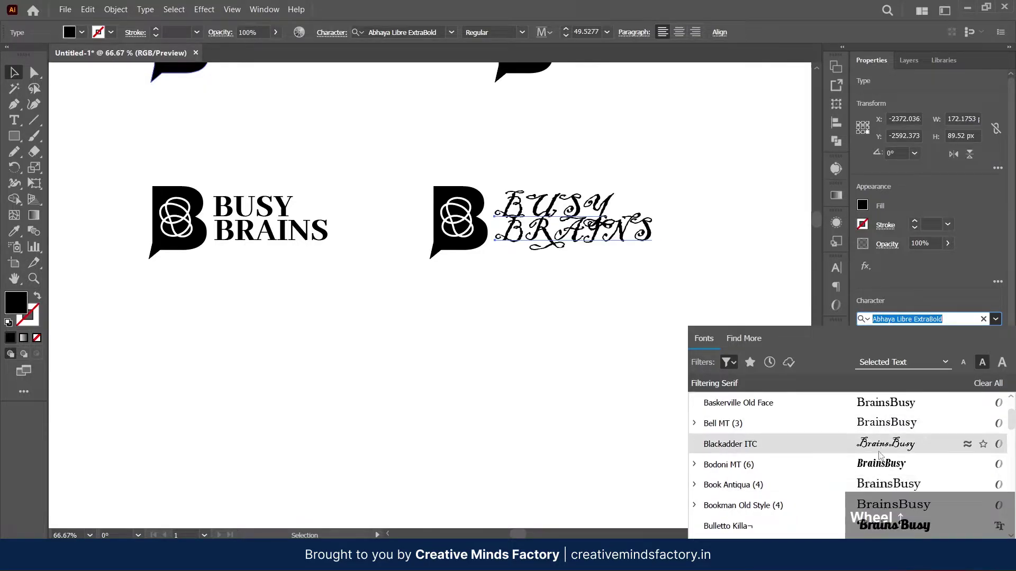
{"action": "scroll", "coordinate": [880, 461], "scroll_direction": "down", "scroll_amount": 1}
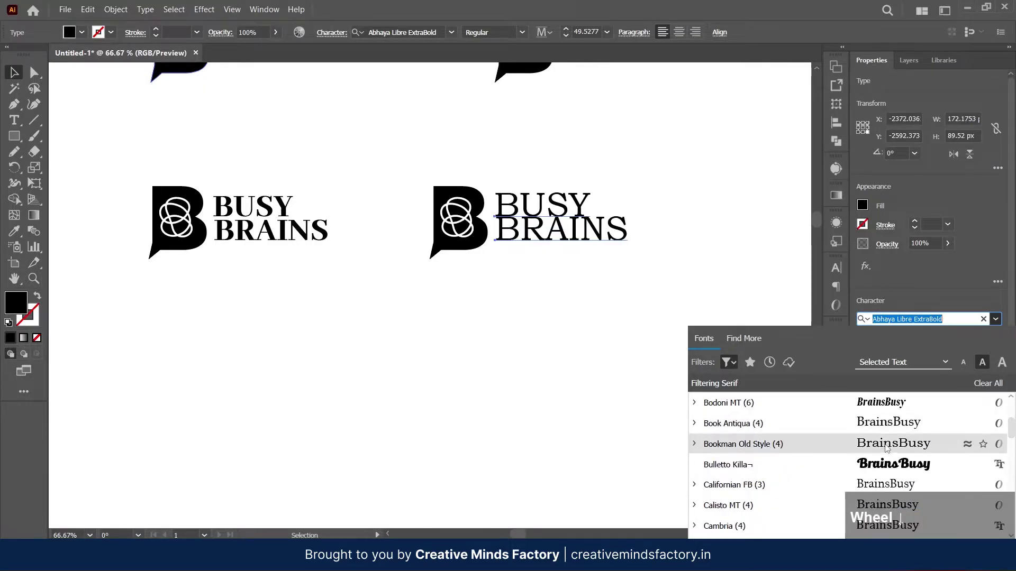
{"action": "scroll", "coordinate": [905, 455], "scroll_direction": "down", "scroll_amount": 1}
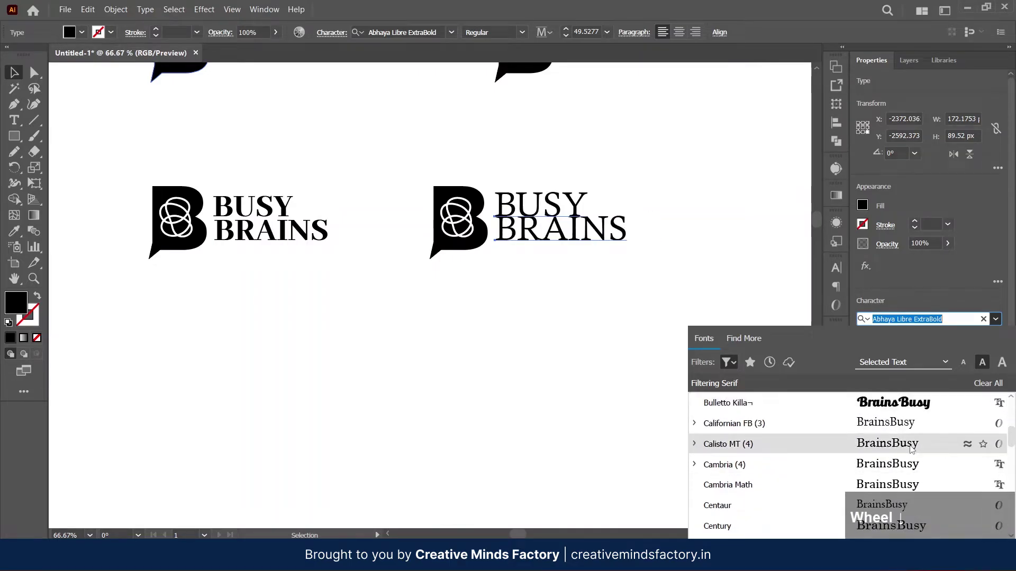
{"action": "scroll", "coordinate": [908, 449], "scroll_direction": "down", "scroll_amount": 1}
{"action": "scroll", "coordinate": [903, 460], "scroll_direction": "down", "scroll_amount": 2}
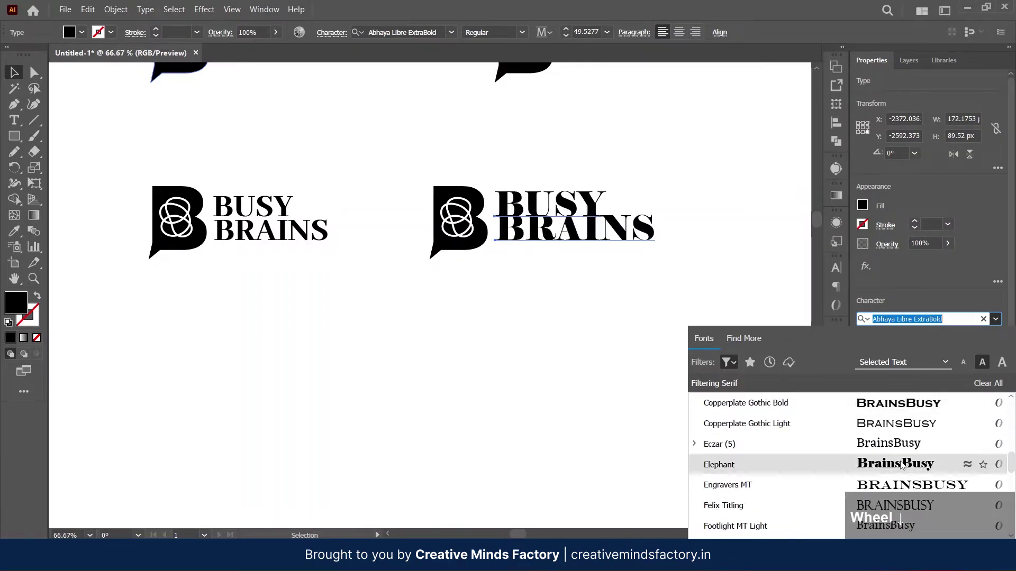
{"action": "scroll", "coordinate": [902, 464], "scroll_direction": "down", "scroll_amount": 1}
{"action": "scroll", "coordinate": [900, 484], "scroll_direction": "down", "scroll_amount": 3}
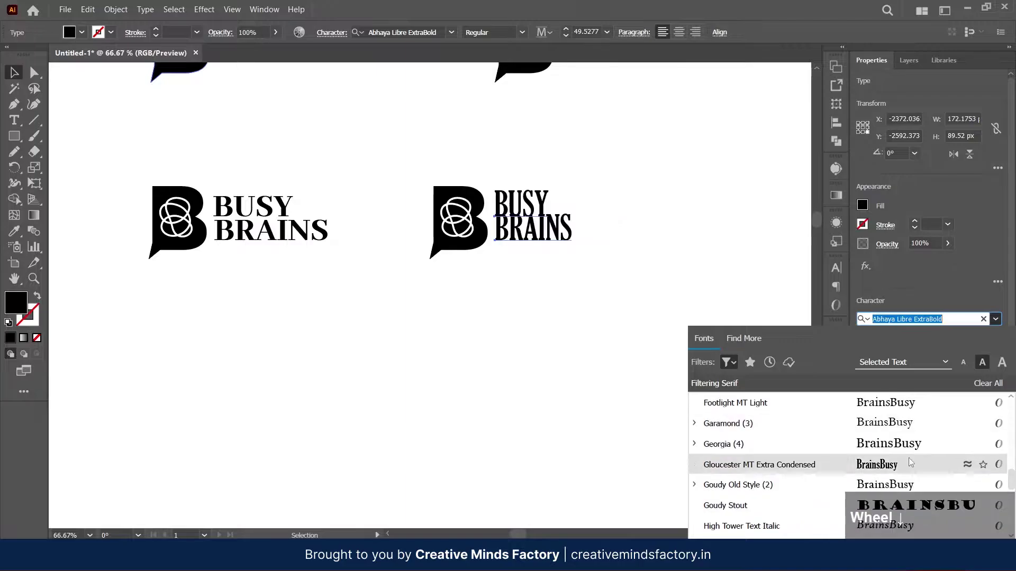
{"action": "scroll", "coordinate": [909, 446], "scroll_direction": "down", "scroll_amount": 12}
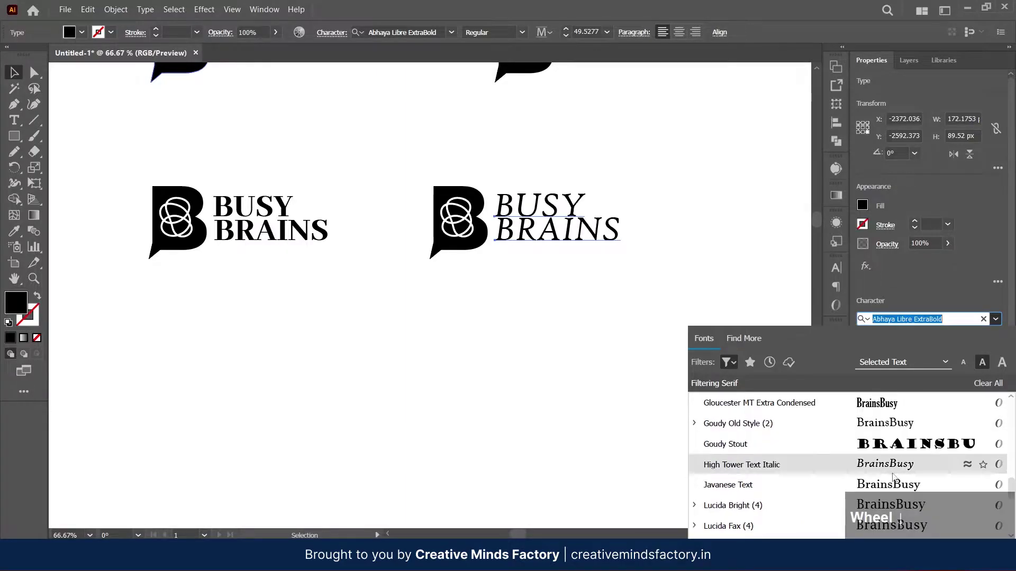
{"action": "scroll", "coordinate": [908, 447], "scroll_direction": "up", "scroll_amount": 3}
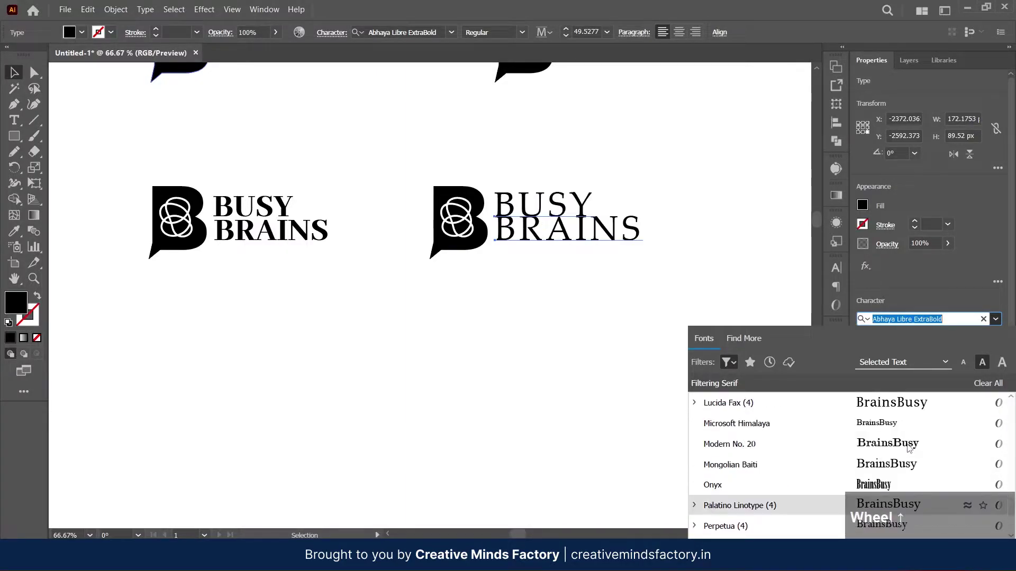
{"action": "scroll", "coordinate": [904, 445], "scroll_direction": "down", "scroll_amount": 3}
{"action": "scroll", "coordinate": [903, 446], "scroll_direction": "down", "scroll_amount": 3}
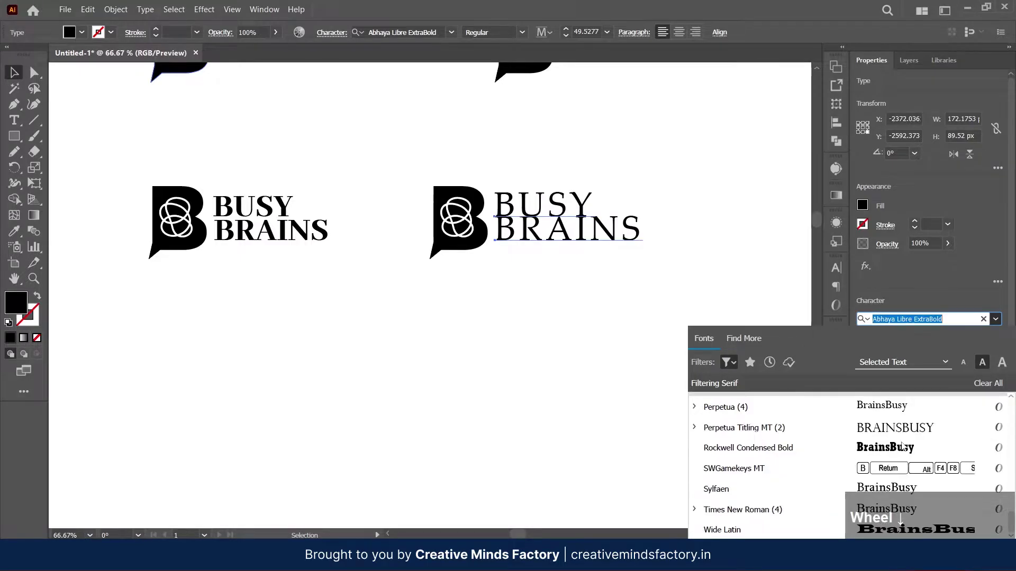
{"action": "scroll", "coordinate": [823, 471], "scroll_direction": "up", "scroll_amount": 20}
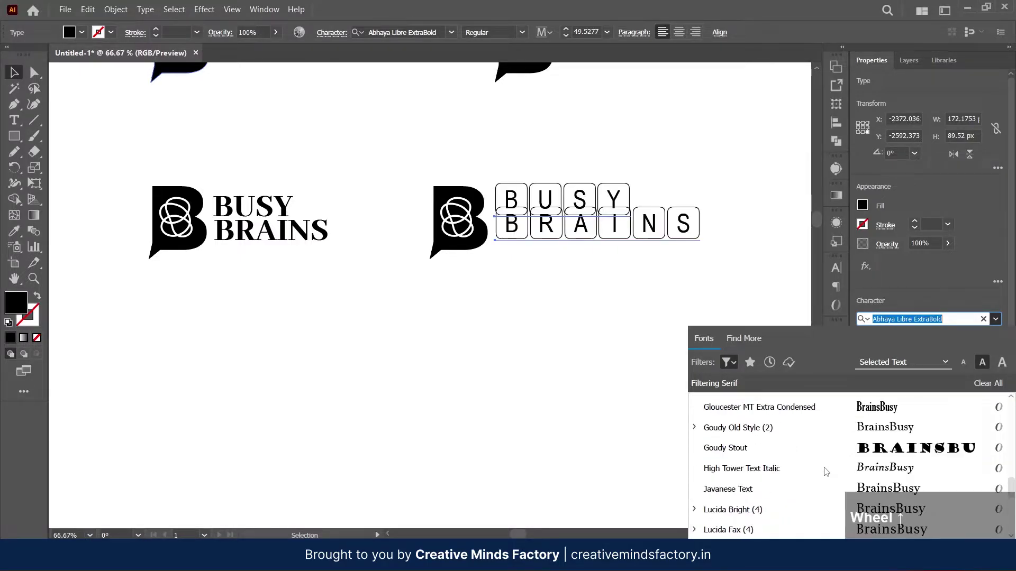
{"action": "scroll", "coordinate": [823, 471], "scroll_direction": "down", "scroll_amount": 4}
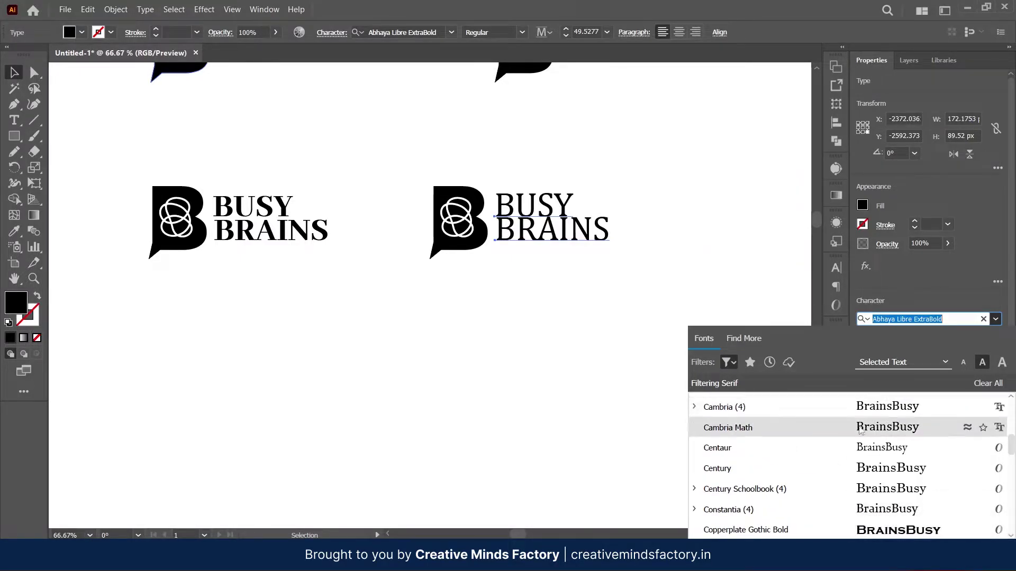
{"action": "scroll", "coordinate": [862, 491], "scroll_direction": "up", "scroll_amount": 10}
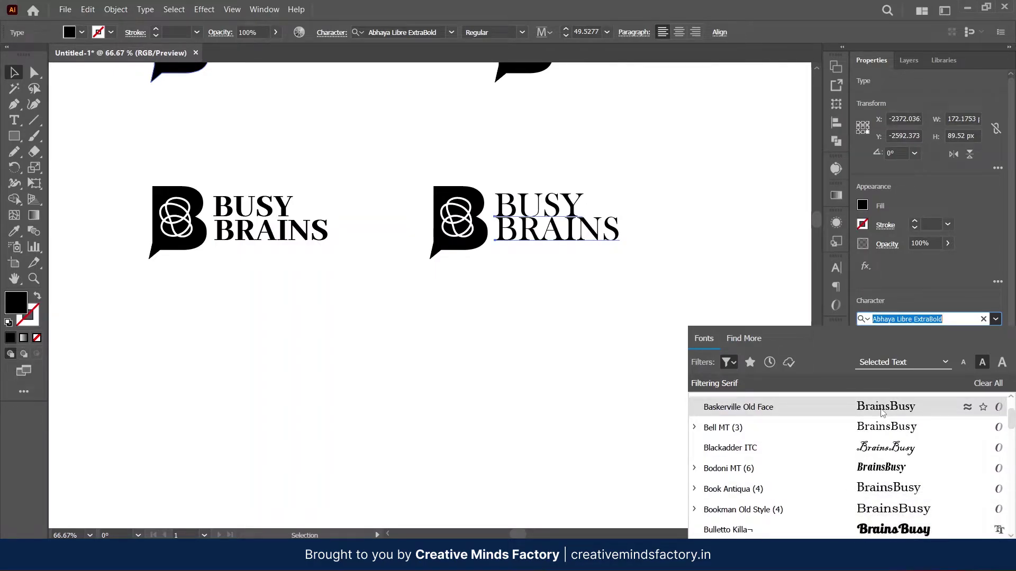
{"action": "scroll", "coordinate": [881, 412], "scroll_direction": "up", "scroll_amount": 3}
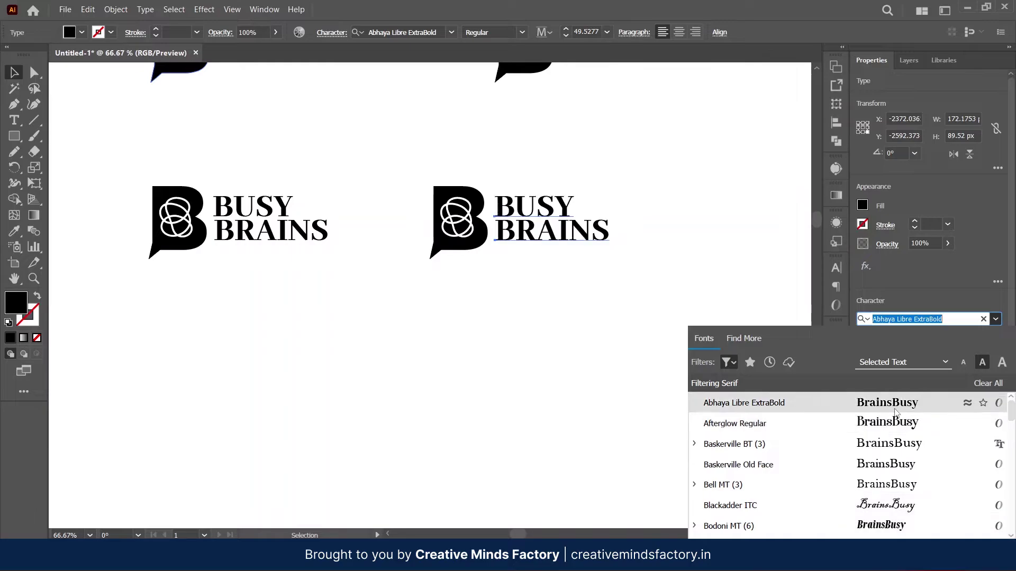
{"action": "left_click", "coordinate": [888, 403]}
{"action": "left_click", "coordinate": [714, 374]}
Step: Enlarge BUSY in the copied logo to the width of BRAINS, about 70.7 pt, and move BRAINS down below it
{"action": "scroll", "coordinate": [594, 242], "scroll_direction": "up", "scroll_amount": 2}
{"action": "key", "text": "space"}
{"action": "left_click_drag", "start_coordinate": [545, 303], "coordinate": [541, 314]}
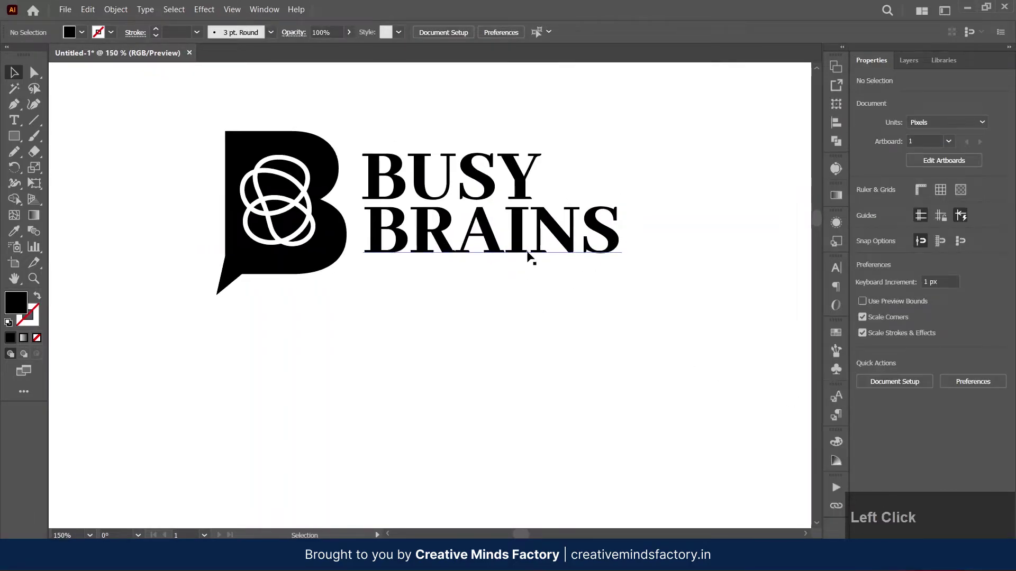
{"action": "left_click", "coordinate": [535, 168]}
{"action": "left_click_drag", "start_coordinate": [539, 177], "coordinate": [618, 181]}
{"action": "left_click_drag", "start_coordinate": [580, 232], "coordinate": [580, 244]}
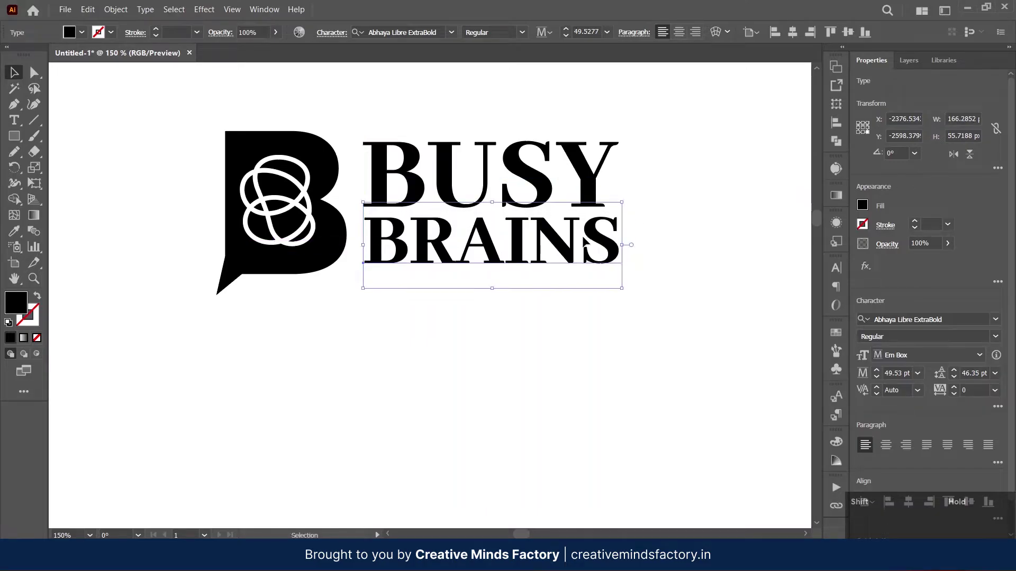
Step: Scale BRAINS in the copied logo down slightly so both of its ends line up with BUSY
{"action": "left_click", "coordinate": [651, 307]}
{"action": "left_click", "coordinate": [593, 175]}
{"action": "left_click_drag", "start_coordinate": [618, 182], "coordinate": [615, 190]}
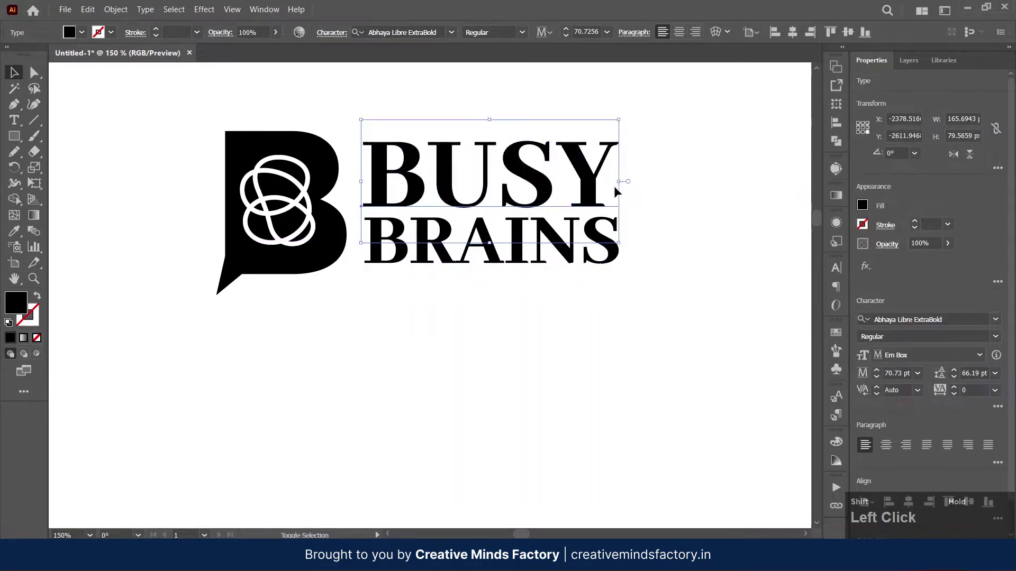
{"action": "left_click_drag", "start_coordinate": [622, 245], "coordinate": [615, 247]}
{"action": "scroll", "coordinate": [667, 230], "scroll_direction": "down", "scroll_amount": 2}
{"action": "left_click", "coordinate": [663, 278]}
Step: Place a copy of the first stacked logo directly below it, starting a new row
{"action": "scroll", "coordinate": [664, 278], "scroll_direction": "down", "scroll_amount": 1}
{"action": "left_click_drag", "start_coordinate": [663, 278], "coordinate": [681, 257]}
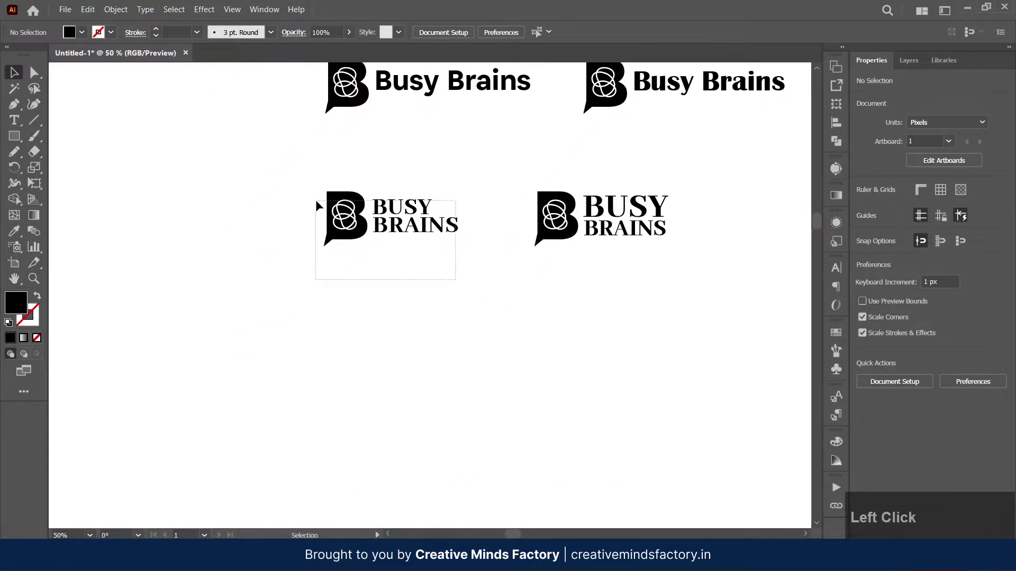
{"action": "left_click_drag", "start_coordinate": [317, 205], "coordinate": [318, 329]}
{"action": "scroll", "coordinate": [282, 238], "scroll_direction": "down", "scroll_amount": 1}
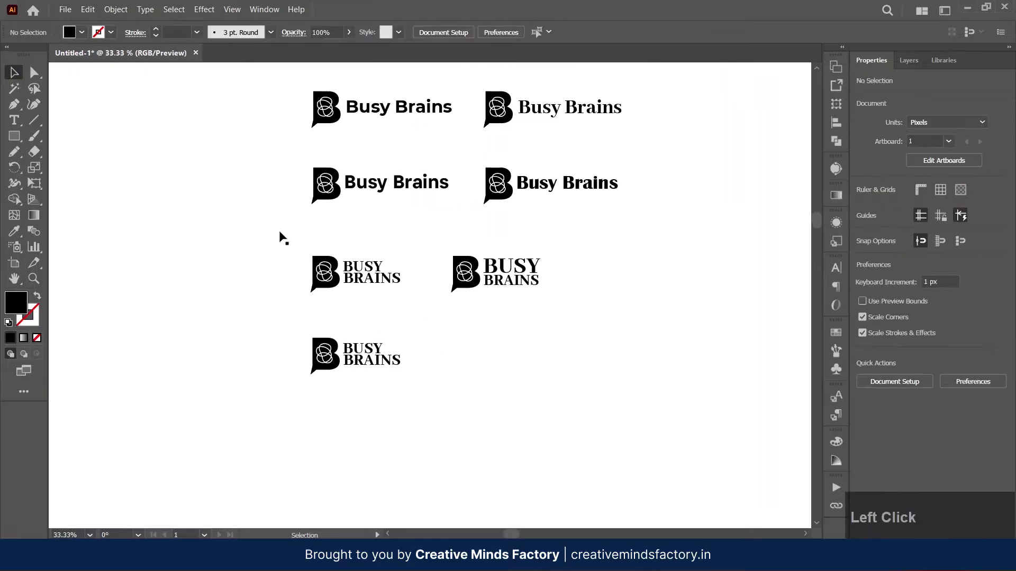
Step: Draw horizontal 1 pt divider lines above and below the row of two stacked logos, trimming each to suit its row
{"action": "key", "text": "backslash"}
{"action": "left_click_drag", "start_coordinate": [677, 272], "coordinate": [638, 325]}
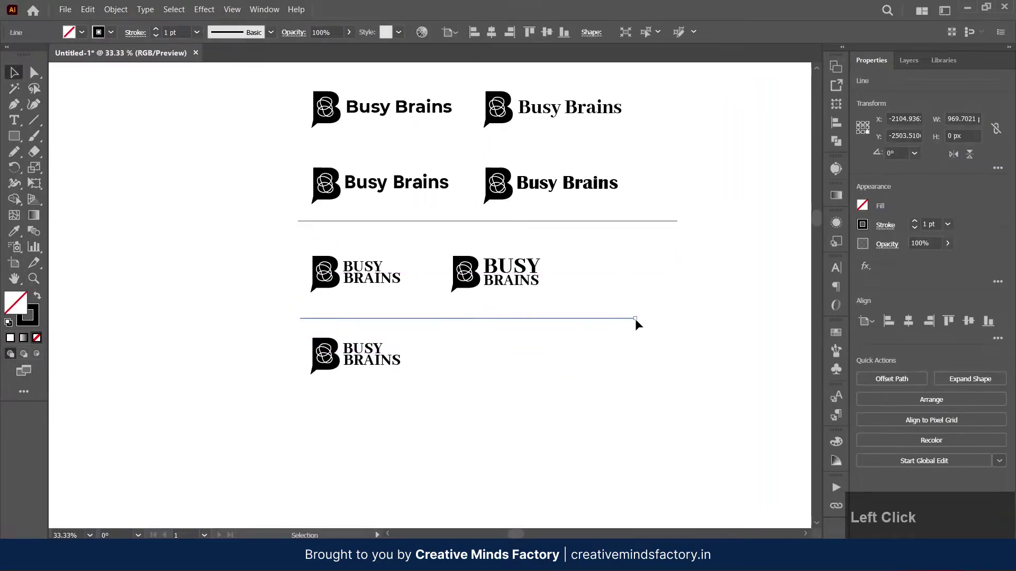
{"action": "left_click_drag", "start_coordinate": [664, 224], "coordinate": [664, 224]}
{"action": "left_click", "coordinate": [663, 272]}
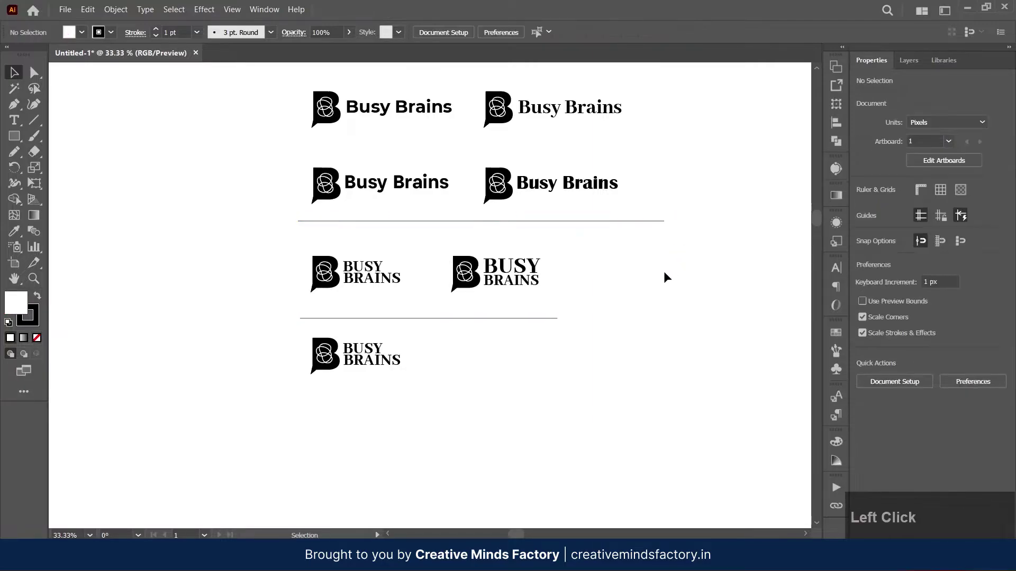
Step: Set the kerning of the words BUSY and BRAINS in the third-row logo to Optical
{"action": "left_click_drag", "start_coordinate": [663, 271], "coordinate": [647, 415]}
{"action": "left_click_drag", "start_coordinate": [438, 364], "coordinate": [476, 213], "text": "alt"}
{"action": "left_click_drag", "start_coordinate": [620, 158], "coordinate": [601, 202]}
{"action": "left_click", "coordinate": [604, 183]}
{"action": "left_click_drag", "start_coordinate": [657, 322], "coordinate": [652, 53]}
{"action": "scroll", "coordinate": [395, 260], "scroll_direction": "up", "scroll_amount": 2}
{"action": "left_click_drag", "start_coordinate": [416, 268], "coordinate": [496, 256]}
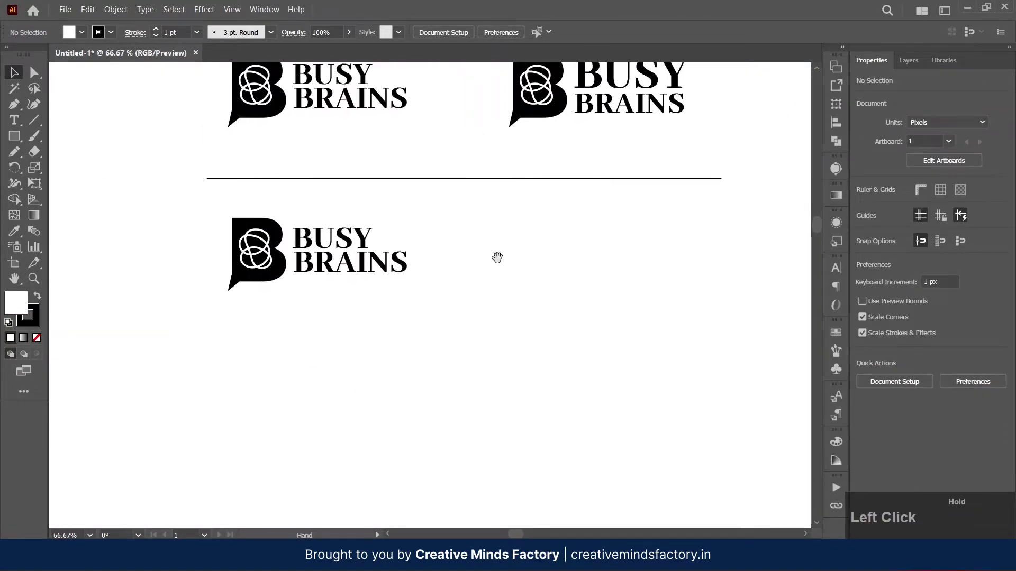
{"action": "scroll", "coordinate": [363, 293], "scroll_direction": "up", "scroll_amount": 2}
{"action": "left_click_drag", "start_coordinate": [380, 288], "coordinate": [412, 282]}
{"action": "left_click", "coordinate": [369, 254]}
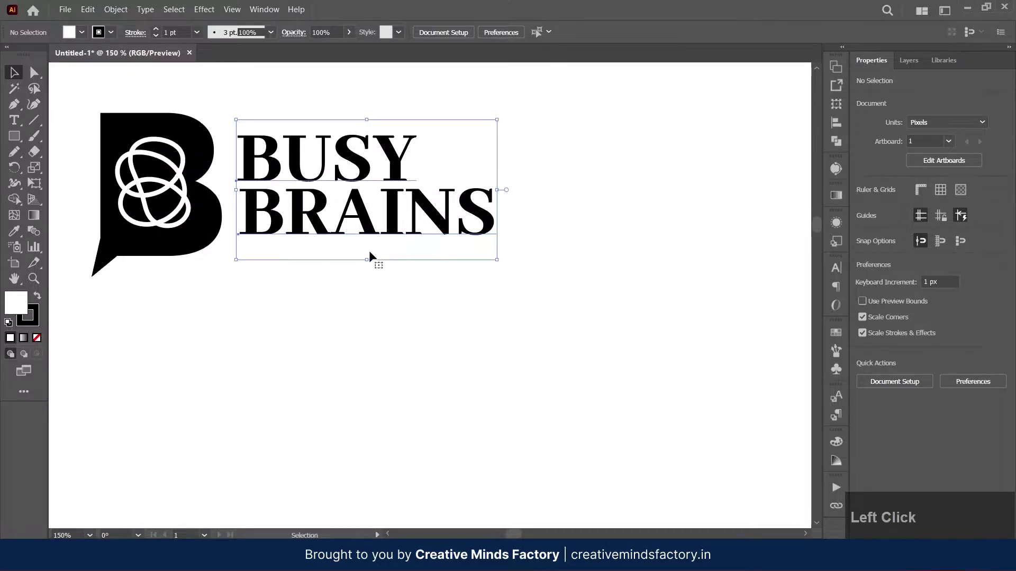
{"action": "left_click", "coordinate": [916, 390]}
{"action": "left_click", "coordinate": [947, 162]}
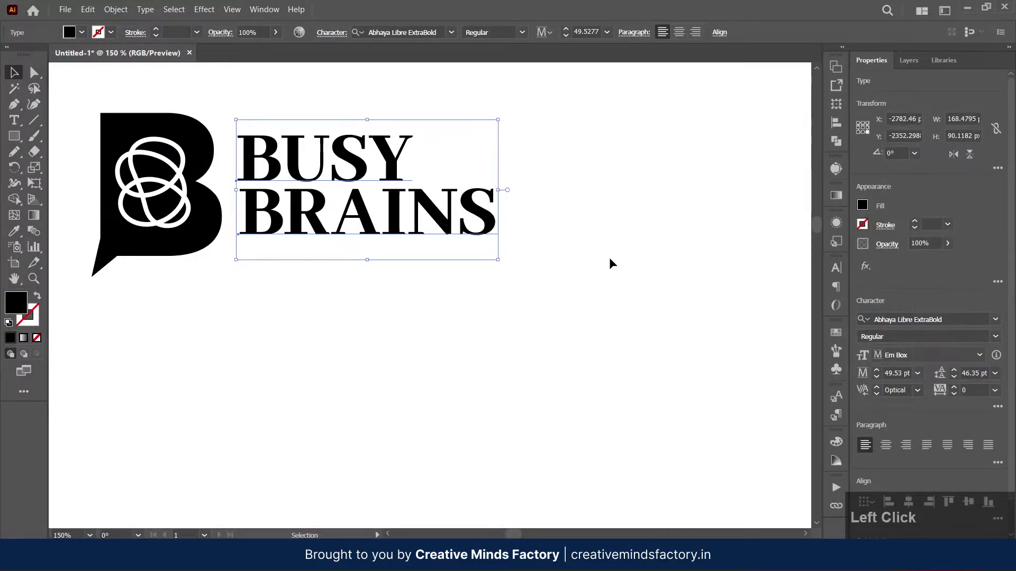
Step: Compare the wordmark with Auto and Optical kerning by repeatedly undoing and redoing the change, leaving Optical applied
{"action": "key", "text": "ctrl"}
{"action": "key", "text": "ctrl+z"}
{"action": "key", "text": "ctrl+shift+z"}
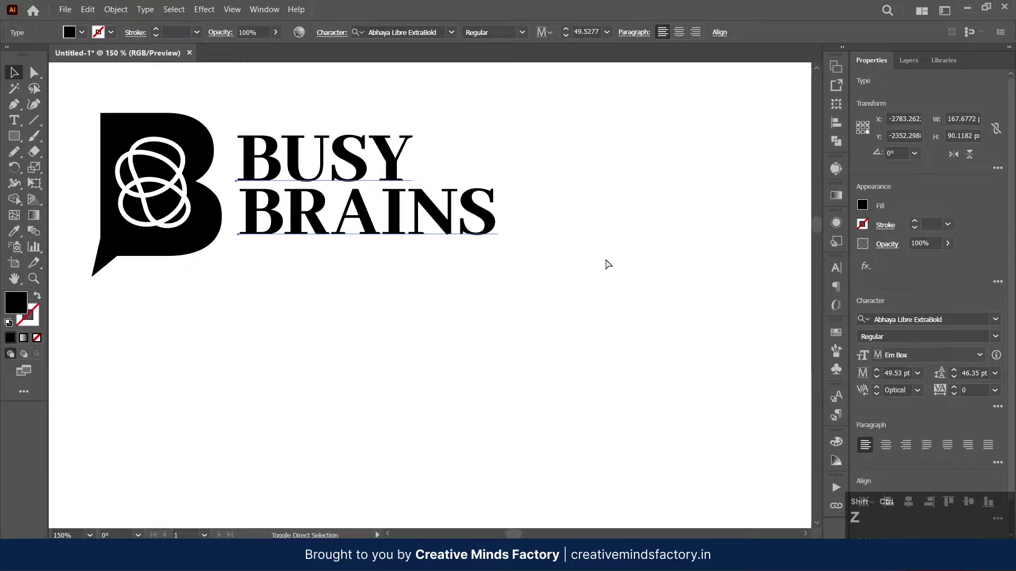
{"action": "key", "text": "ctrl+z"}
{"action": "key", "text": "ctrl+shift+z"}
{"action": "key", "text": "ctrl+z"}
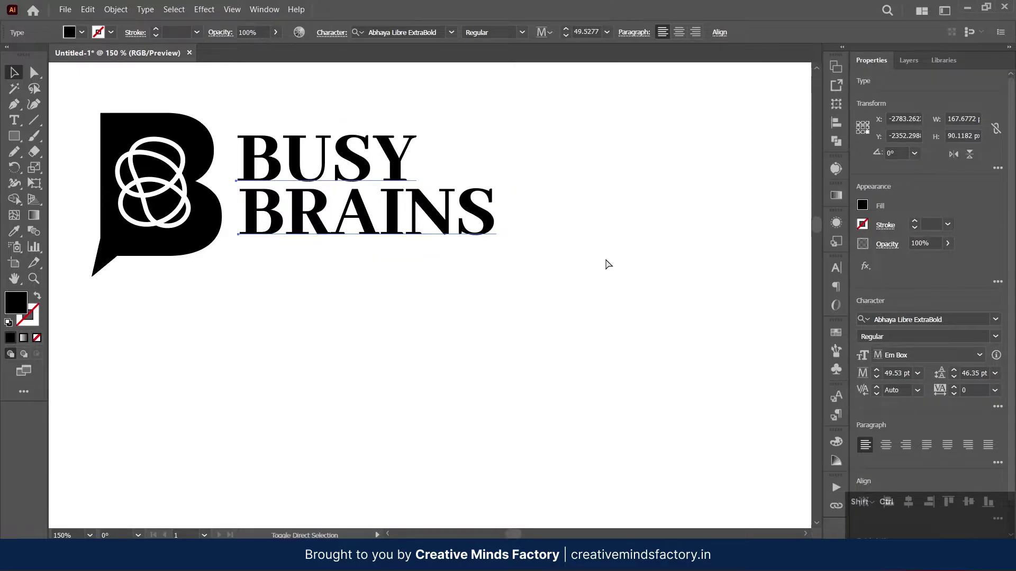
{"action": "key", "text": "ctrl+shift+z"}
{"action": "left_click", "coordinate": [593, 276]}
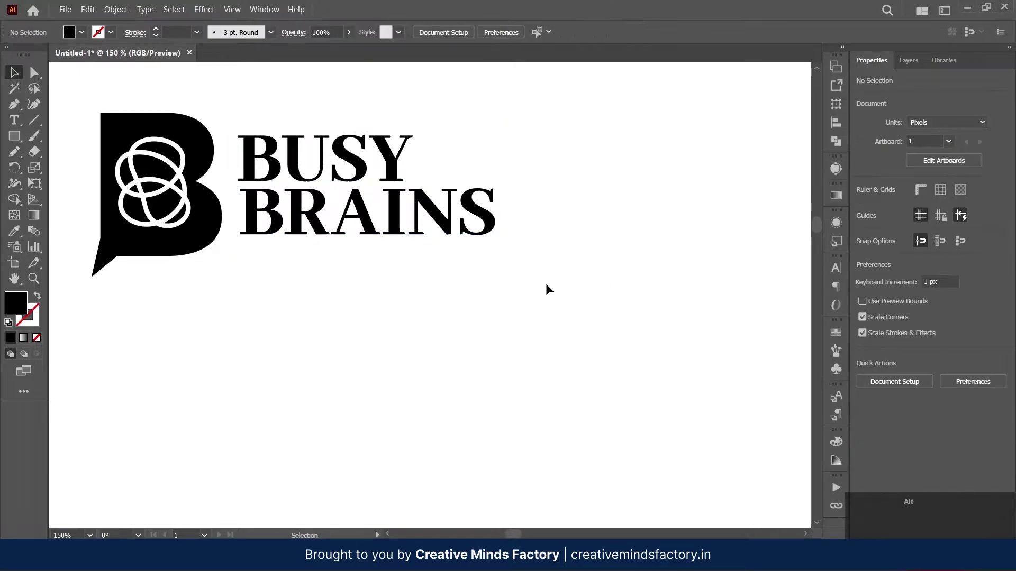
Step: Place a trial copy of the third-row stacked logo to its right, below the divider line
{"action": "scroll", "coordinate": [545, 284], "scroll_direction": "down", "scroll_amount": 1}
{"action": "scroll", "coordinate": [389, 287], "scroll_direction": "down", "scroll_amount": 2}
{"action": "scroll", "coordinate": [395, 300], "scroll_direction": "up", "scroll_amount": 2}
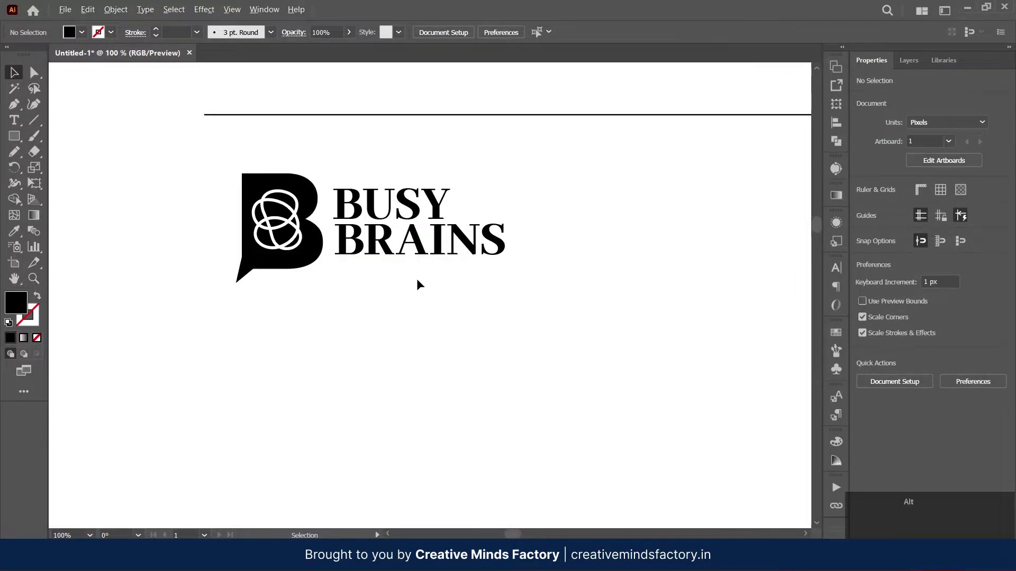
{"action": "scroll", "coordinate": [417, 278], "scroll_direction": "down", "scroll_amount": 1}
{"action": "scroll", "coordinate": [417, 278], "scroll_direction": "up", "scroll_amount": 1}
{"action": "left_click_drag", "start_coordinate": [417, 278], "coordinate": [309, 309]}
{"action": "left_click", "coordinate": [402, 293]}
{"action": "left_click_drag", "start_coordinate": [484, 248], "coordinate": [345, 345]}
{"action": "left_click", "coordinate": [460, 217]}
{"action": "left_click_drag", "start_coordinate": [582, 181], "coordinate": [233, 370]}
{"action": "left_click_drag", "start_coordinate": [258, 280], "coordinate": [403, 295]}
{"action": "left_click", "coordinate": [574, 328]}
{"action": "left_click_drag", "start_coordinate": [573, 329], "coordinate": [548, 270]}
Step: Try the separate words BUSY and BRAINS in different positions below, above and beside the copied symbol
{"action": "left_click_drag", "start_coordinate": [486, 216], "coordinate": [415, 289]}
{"action": "left_click_drag", "start_coordinate": [399, 336], "coordinate": [468, 331]}
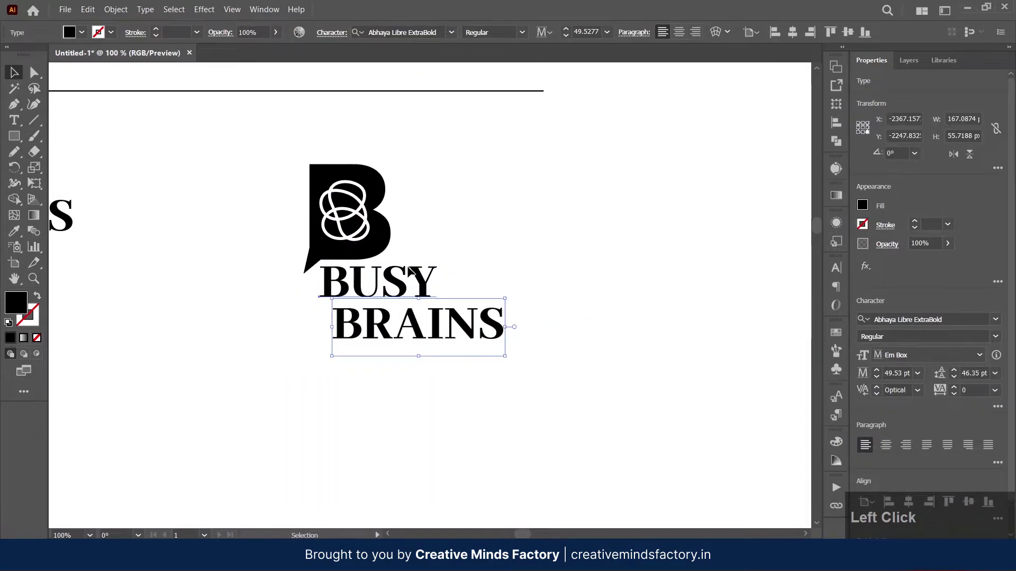
{"action": "left_click_drag", "start_coordinate": [405, 276], "coordinate": [373, 139]}
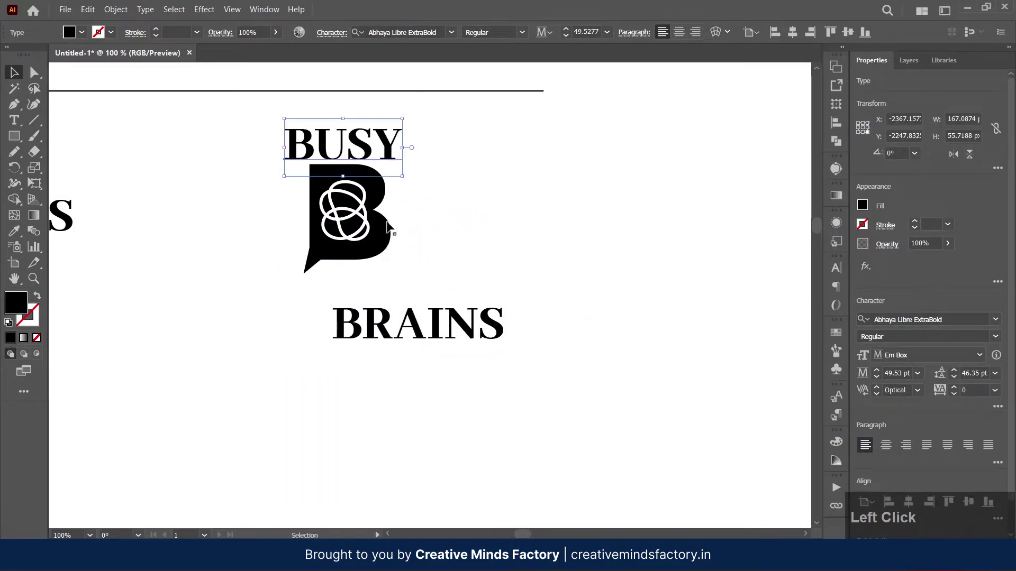
{"action": "left_click_drag", "start_coordinate": [413, 325], "coordinate": [339, 296]}
{"action": "left_click_drag", "start_coordinate": [367, 140], "coordinate": [263, 230]}
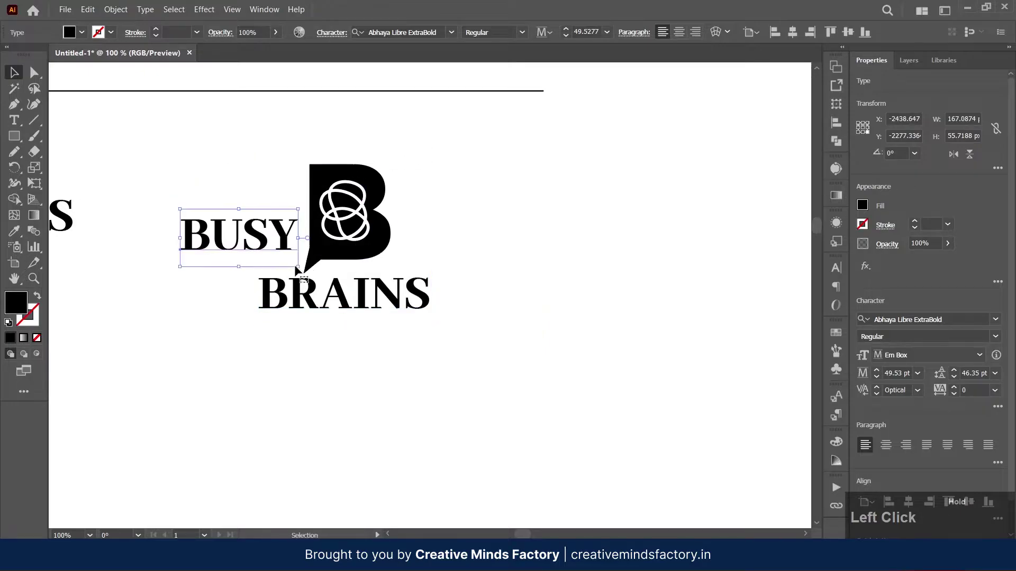
{"action": "left_click_drag", "start_coordinate": [297, 271], "coordinate": [441, 208]}
{"action": "left_click", "coordinate": [499, 297]}
{"action": "left_click_drag", "start_coordinate": [504, 247], "coordinate": [423, 295]}
{"action": "left_click", "coordinate": [443, 357]}
{"action": "left_click_drag", "start_coordinate": [273, 236], "coordinate": [488, 244]}
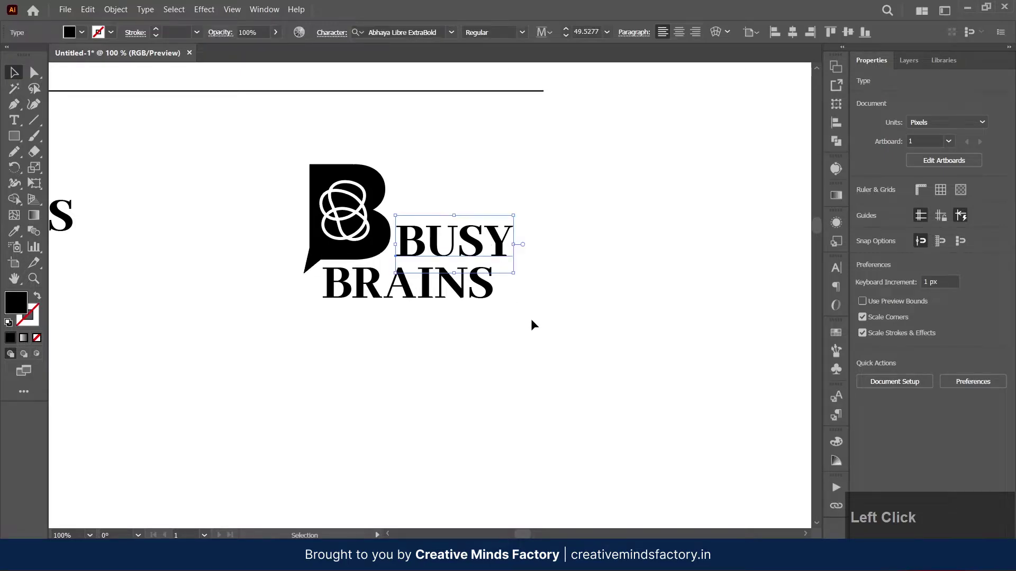
Step: Try stacking BUSY and BRAINS lower beside the copied symbol, then discard this trial copy
{"action": "left_click", "coordinate": [529, 320]}
{"action": "scroll", "coordinate": [529, 319], "scroll_direction": "down", "scroll_amount": 2}
{"action": "left_click_drag", "start_coordinate": [529, 320], "coordinate": [642, 259]}
{"action": "scroll", "coordinate": [643, 259], "scroll_direction": "up", "scroll_amount": 1}
{"action": "scroll", "coordinate": [630, 208], "scroll_direction": "up", "scroll_amount": 1}
{"action": "left_click_drag", "start_coordinate": [629, 206], "coordinate": [632, 158]}
{"action": "left_click_drag", "start_coordinate": [543, 265], "coordinate": [653, 208]}
{"action": "left_click", "coordinate": [603, 271]}
{"action": "left_click_drag", "start_coordinate": [603, 272], "coordinate": [526, 350]}
{"action": "left_click_drag", "start_coordinate": [564, 170], "coordinate": [577, 273]}
{"action": "left_click_drag", "start_coordinate": [556, 223], "coordinate": [555, 225]}
{"action": "left_click", "coordinate": [535, 349]}
{"action": "scroll", "coordinate": [532, 360], "scroll_direction": "down", "scroll_amount": 1}
{"action": "left_click_drag", "start_coordinate": [532, 360], "coordinate": [755, 289]}
{"action": "left_click_drag", "start_coordinate": [604, 307], "coordinate": [341, 308]}
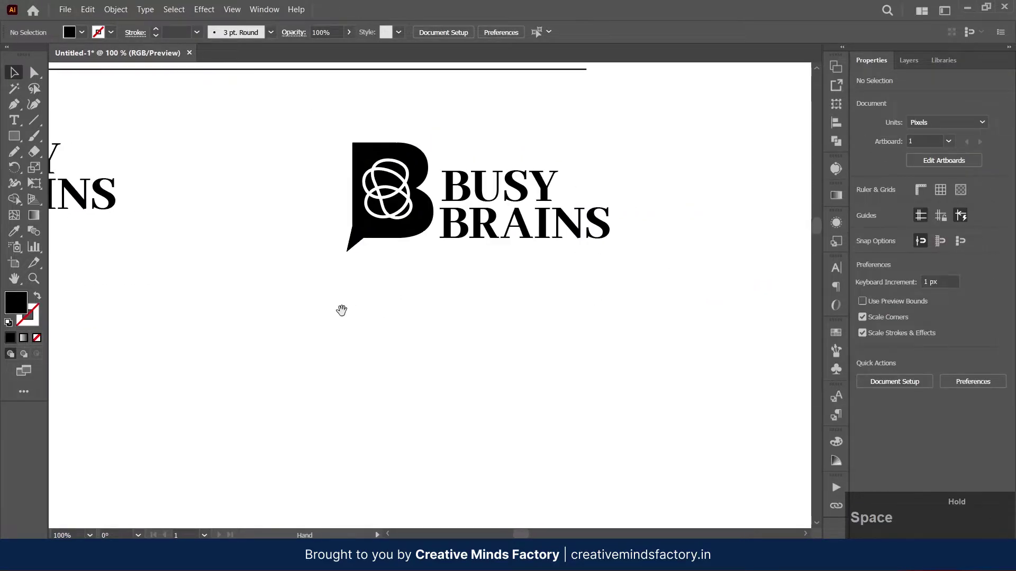
{"action": "left_click", "coordinate": [608, 188]}
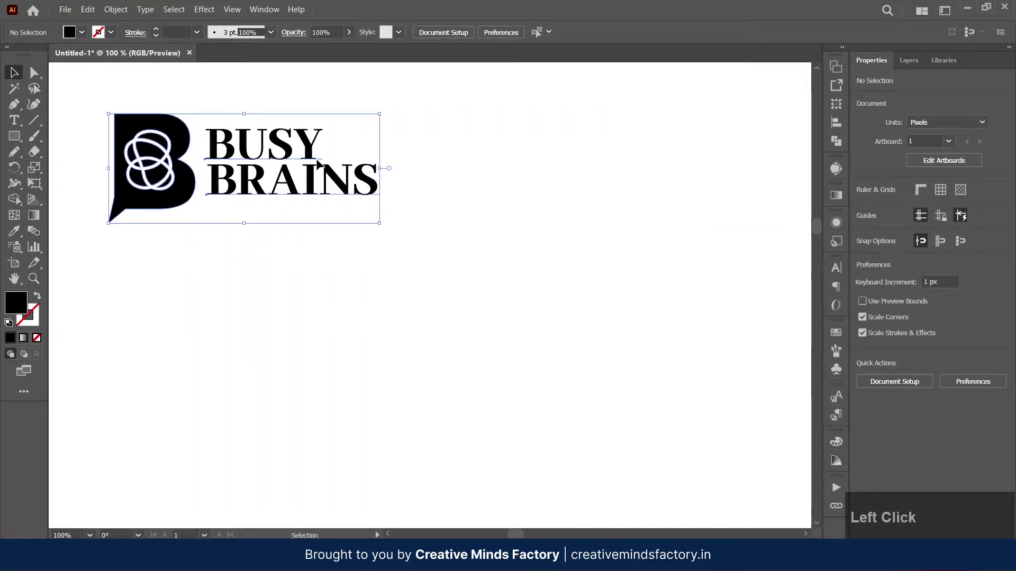
Step: Place a fresh copy of the third-row stacked logo to the right of the original
{"action": "left_click_drag", "start_coordinate": [205, 190], "coordinate": [205, 321]}
{"action": "left_click_drag", "start_coordinate": [274, 322], "coordinate": [417, 249]}
{"action": "left_click", "coordinate": [382, 246]}
Step: Turn off All Caps for both words of the new copy so they read Busy Brains
{"action": "scroll", "coordinate": [383, 240], "scroll_direction": "up", "scroll_amount": 1}
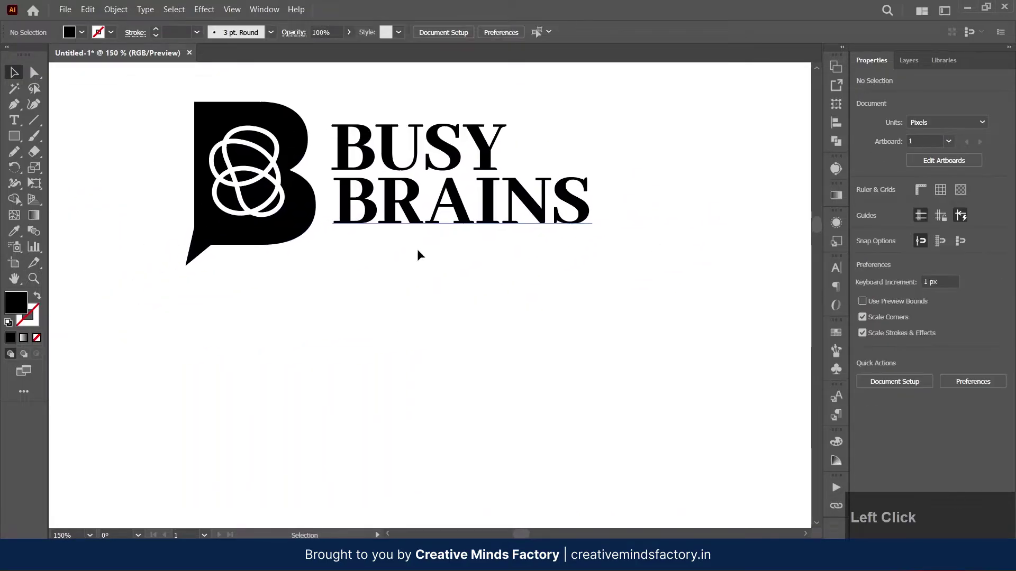
{"action": "left_click", "coordinate": [460, 158]}
{"action": "left_click", "coordinate": [757, 215]}
{"action": "left_click_drag", "start_coordinate": [708, 232], "coordinate": [476, 137]}
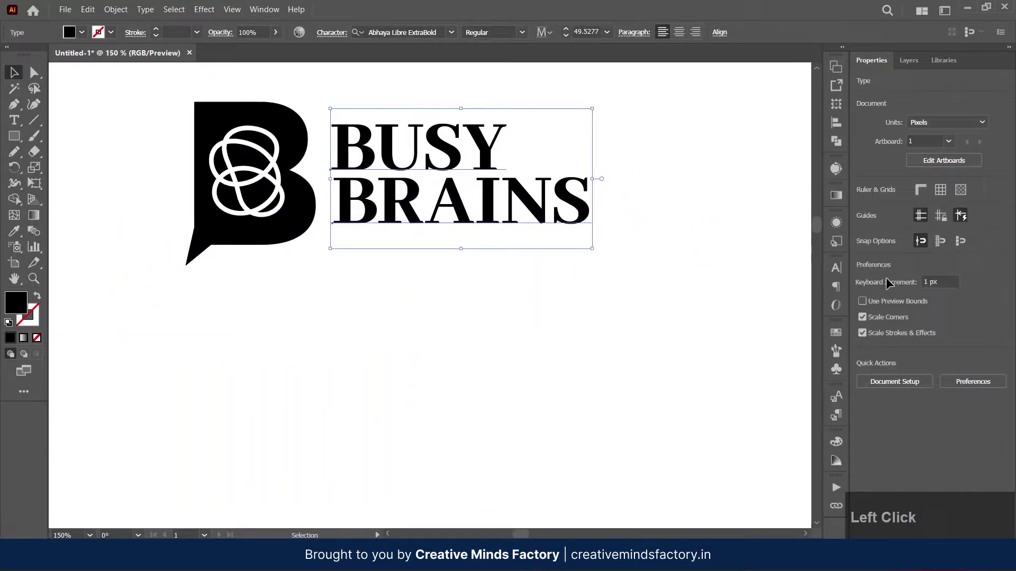
{"action": "left_click", "coordinate": [834, 268]}
{"action": "left_click", "coordinate": [683, 422]}
{"action": "left_click", "coordinate": [600, 307]}
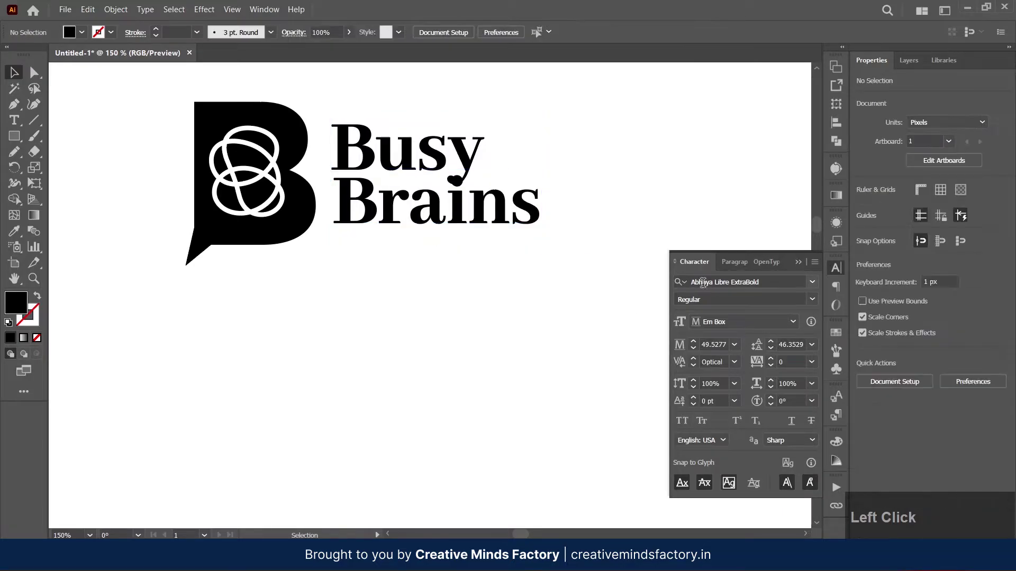
Step: Indent Brains to the right beneath Busy and move both words closer to the symbol
{"action": "left_click_drag", "start_coordinate": [490, 219], "coordinate": [517, 224]}
{"action": "left_click_drag", "start_coordinate": [550, 114], "coordinate": [418, 212]}
{"action": "left_click_drag", "start_coordinate": [414, 216], "coordinate": [410, 209]}
{"action": "left_click", "coordinate": [399, 276]}
{"action": "scroll", "coordinate": [399, 277], "scroll_direction": "down", "scroll_amount": 3}
{"action": "key", "text": "space"}
{"action": "left_click_drag", "start_coordinate": [402, 285], "coordinate": [524, 305]}
{"action": "scroll", "coordinate": [536, 269], "scroll_direction": "up", "scroll_amount": 2}
{"action": "scroll", "coordinate": [520, 285], "scroll_direction": "up", "scroll_amount": 1}
{"action": "left_click_drag", "start_coordinate": [536, 305], "coordinate": [548, 204]}
{"action": "left_click", "coordinate": [518, 327]}
Step: Copy the staggered Busy Brains logo below the first logo of the third row, starting a fourth row
{"action": "scroll", "coordinate": [519, 332], "scroll_direction": "down", "scroll_amount": 2}
{"action": "key", "text": "space"}
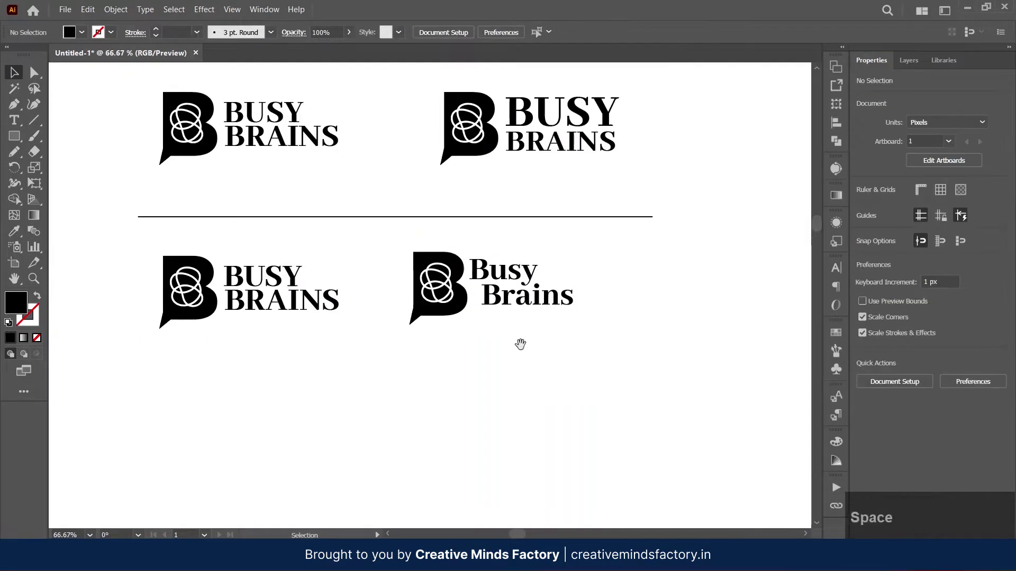
{"action": "left_click_drag", "start_coordinate": [520, 344], "coordinate": [432, 182]}
{"action": "scroll", "coordinate": [558, 281], "scroll_direction": "up", "scroll_amount": 1}
{"action": "left_click_drag", "start_coordinate": [408, 333], "coordinate": [521, 243]}
{"action": "left_click_drag", "start_coordinate": [541, 145], "coordinate": [162, 412], "text": "alt"}
{"action": "left_click_drag", "start_coordinate": [342, 436], "coordinate": [411, 400]}
Step: Draw a horizontal divider line about 656 px long above the fourth-row logo, with a black 1 pt stroke
{"action": "scroll", "coordinate": [411, 400], "scroll_direction": "down", "scroll_amount": 2}
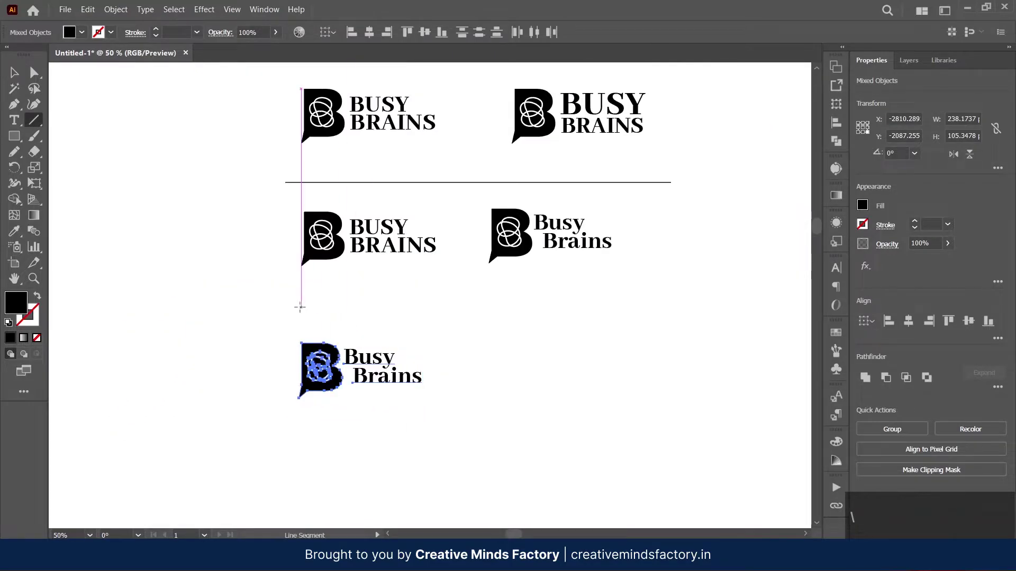
{"action": "left_click_drag", "start_coordinate": [635, 320], "coordinate": [638, 308]}
{"action": "key", "text": "shift+x"}
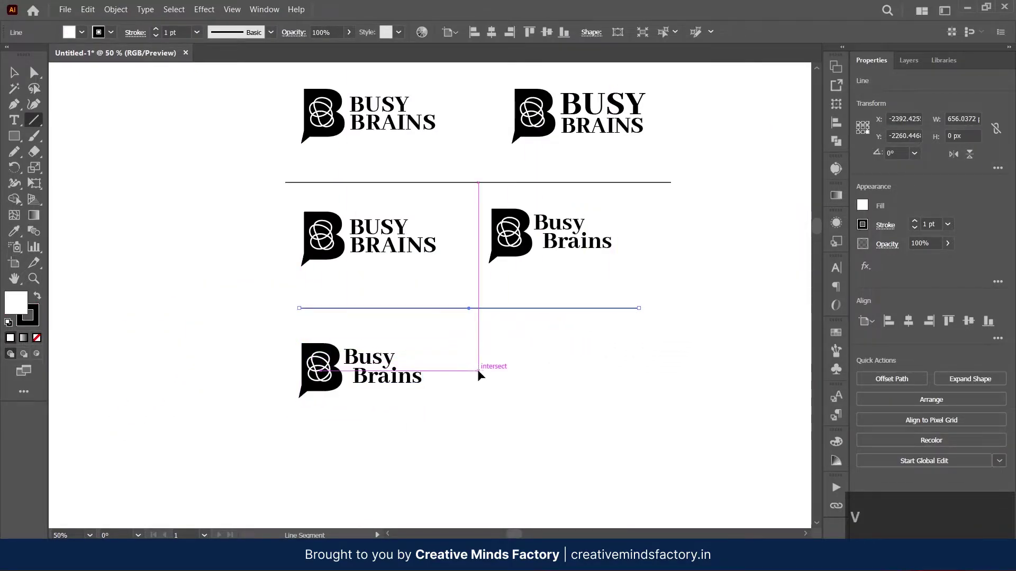
{"action": "key", "text": "v"}
{"action": "left_click", "coordinate": [478, 371]}
Step: Try to round all corners of the fourth-row speech-bubble symbol at once, then undo it
{"action": "left_click_drag", "start_coordinate": [425, 409], "coordinate": [409, 302]}
{"action": "scroll", "coordinate": [422, 316], "scroll_direction": "up", "scroll_amount": 2}
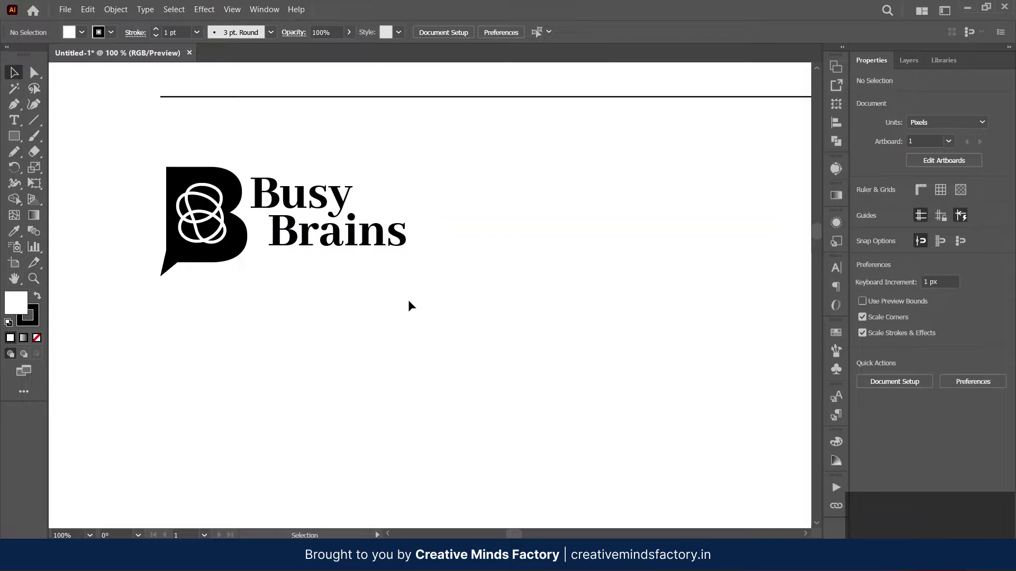
{"action": "scroll", "coordinate": [358, 300], "scroll_direction": "up", "scroll_amount": 2}
{"action": "scroll", "coordinate": [358, 299], "scroll_direction": "down", "scroll_amount": 3}
{"action": "scroll", "coordinate": [230, 250], "scroll_direction": "up", "scroll_amount": 2}
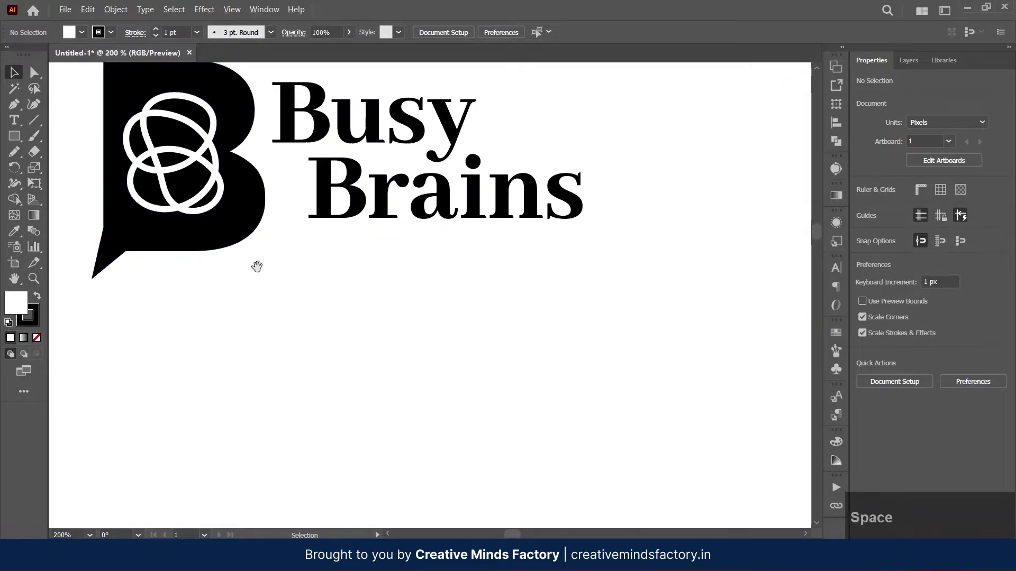
{"action": "left_click_drag", "start_coordinate": [257, 266], "coordinate": [374, 302]}
{"action": "left_click", "coordinate": [328, 274]}
{"action": "key", "text": "a"}
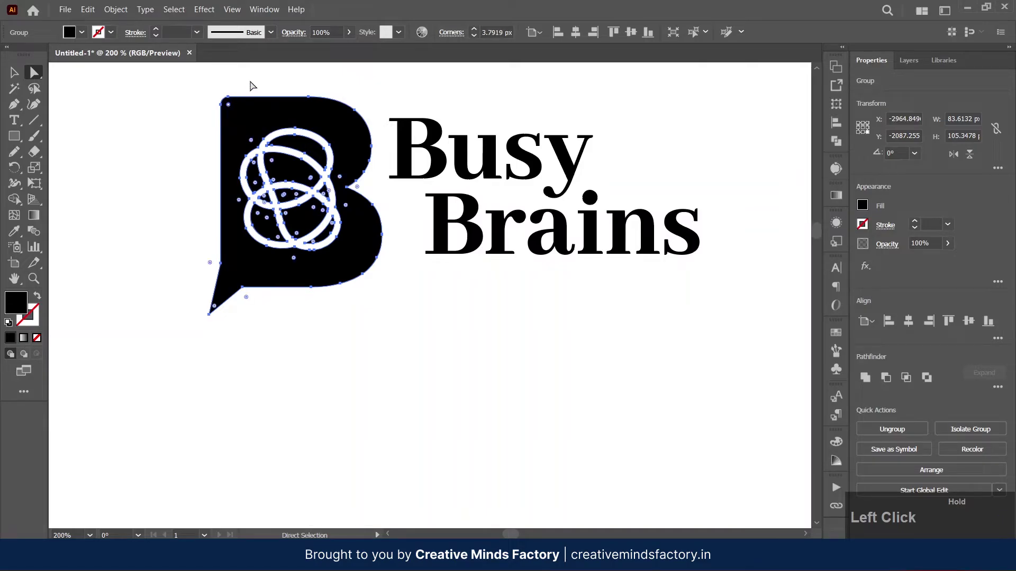
{"action": "left_click", "coordinate": [266, 70]}
{"action": "key", "text": "ctrl+z"}
{"action": "left_click", "coordinate": [273, 68]}
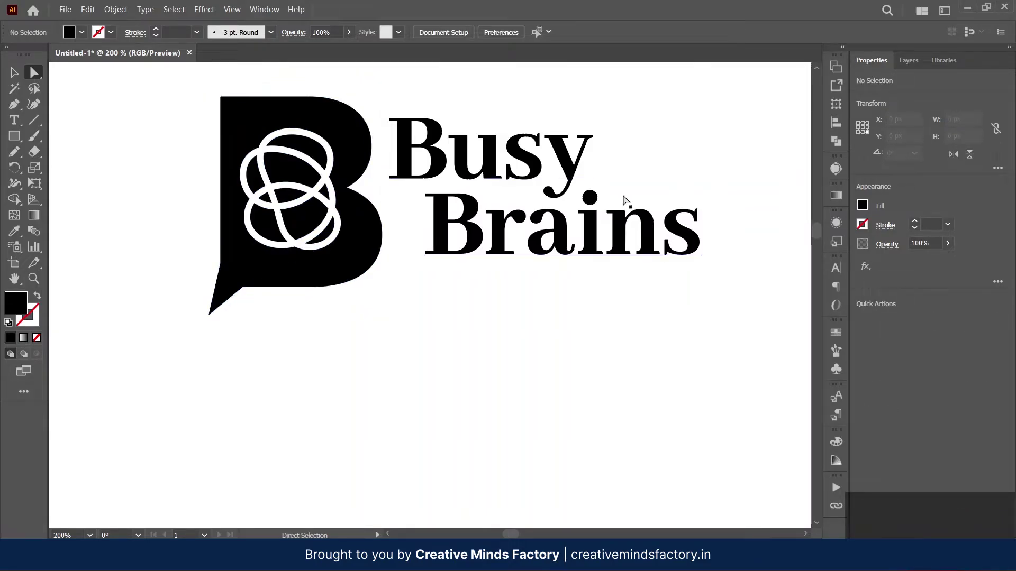
Step: Try to round only the symbol's upper-left corner and tail tip, then undo the rounding
{"action": "left_click", "coordinate": [232, 107]}
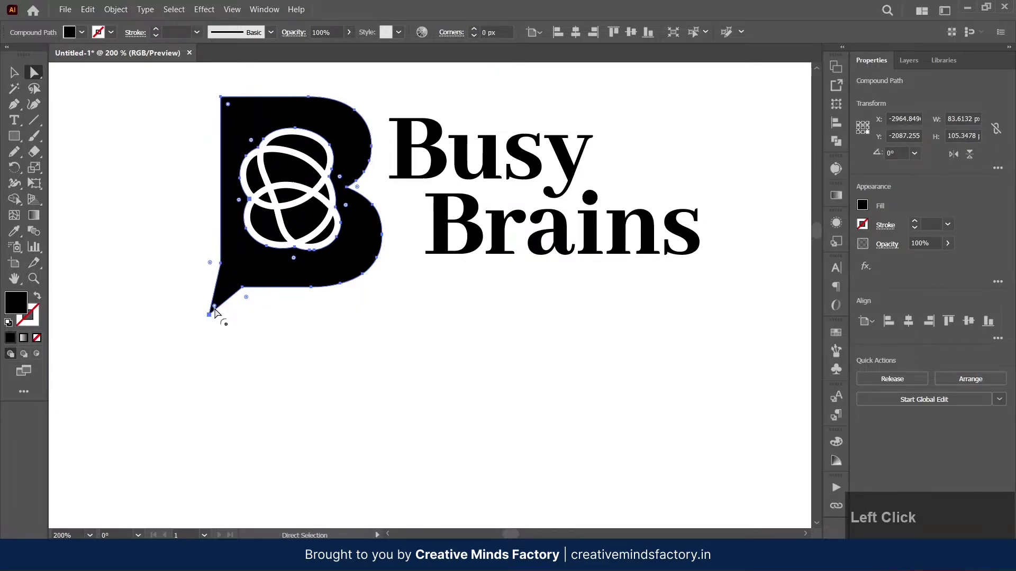
{"action": "left_click", "coordinate": [300, 332]}
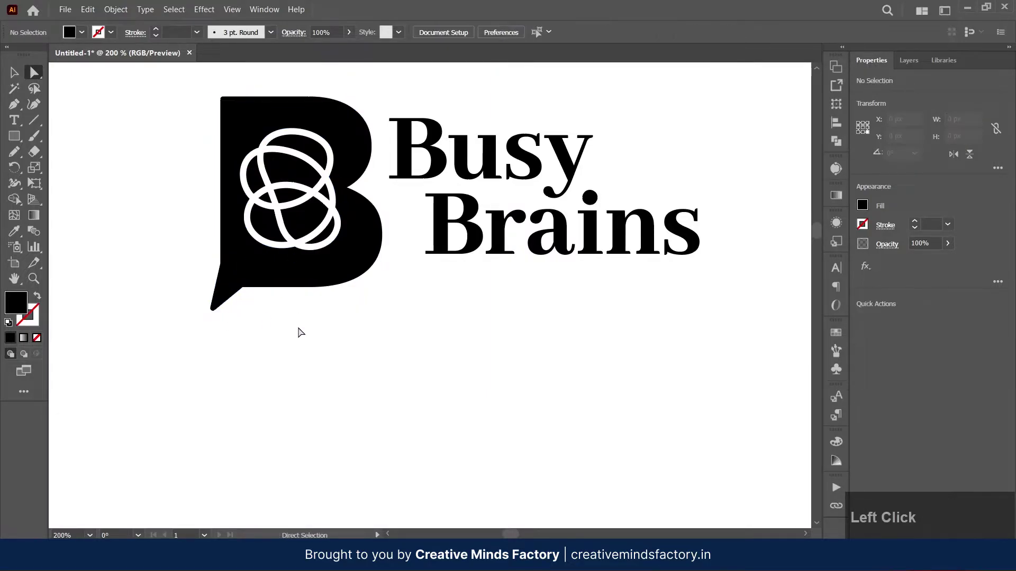
{"action": "key", "text": "ctrl+z"}
{"action": "left_click", "coordinate": [336, 351]}
Step: Try to round the speech bubble's tail tip on its own, then undo it
{"action": "scroll", "coordinate": [339, 355], "scroll_direction": "down", "scroll_amount": 1}
{"action": "left_click_drag", "start_coordinate": [426, 338], "coordinate": [412, 356]}
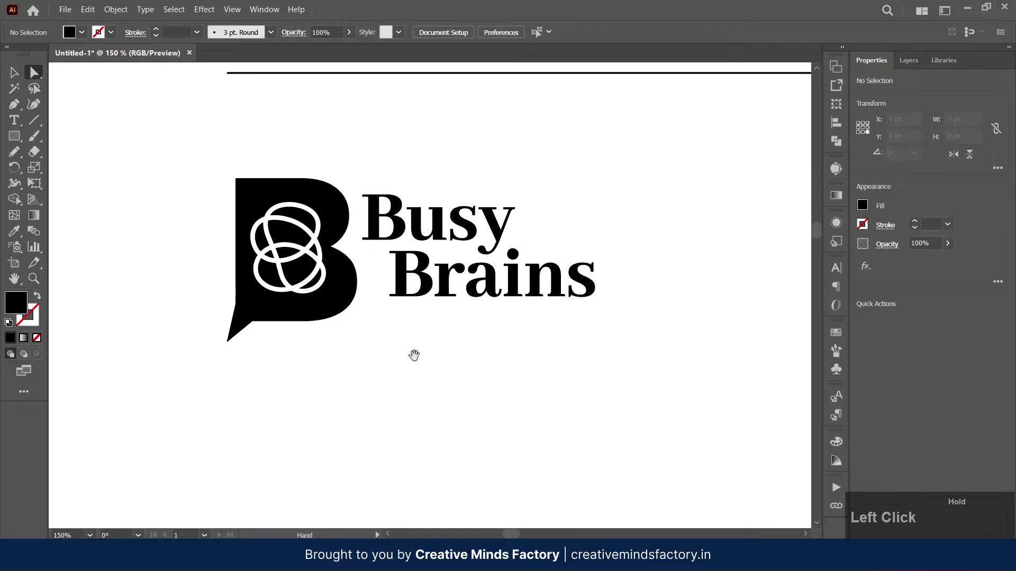
{"action": "scroll", "coordinate": [246, 347], "scroll_direction": "up", "scroll_amount": 3}
{"action": "left_click", "coordinate": [193, 329]}
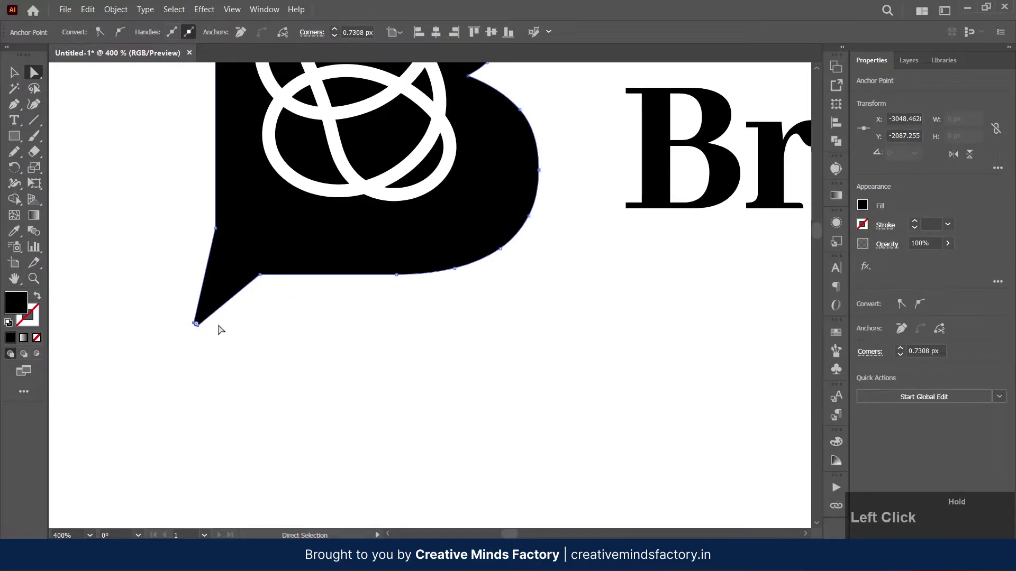
{"action": "left_click_drag", "start_coordinate": [219, 329], "coordinate": [222, 330]}
{"action": "key", "text": "ctrl+z"}
Step: Round the speech bubble's tail tip and upper-left corner together to a radius of about 0.9 px
{"action": "scroll", "coordinate": [273, 333], "scroll_direction": "down", "scroll_amount": 1}
{"action": "left_click_drag", "start_coordinate": [332, 225], "coordinate": [330, 356]}
{"action": "left_click", "coordinate": [228, 133], "text": "shift"}
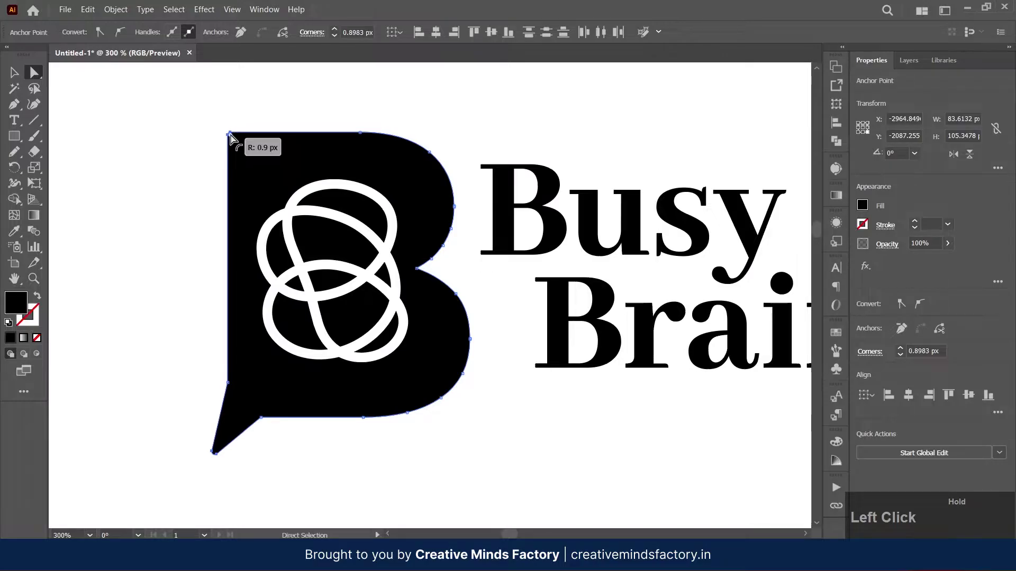
{"action": "left_click", "coordinate": [339, 446]}
Step: Increase the rounding of the symbol's upper-left corner and compare it with the tail tip
{"action": "scroll", "coordinate": [408, 363], "scroll_direction": "down", "scroll_amount": 3}
{"action": "left_click_drag", "start_coordinate": [407, 363], "coordinate": [498, 363]}
{"action": "scroll", "coordinate": [274, 149], "scroll_direction": "up", "scroll_amount": 3}
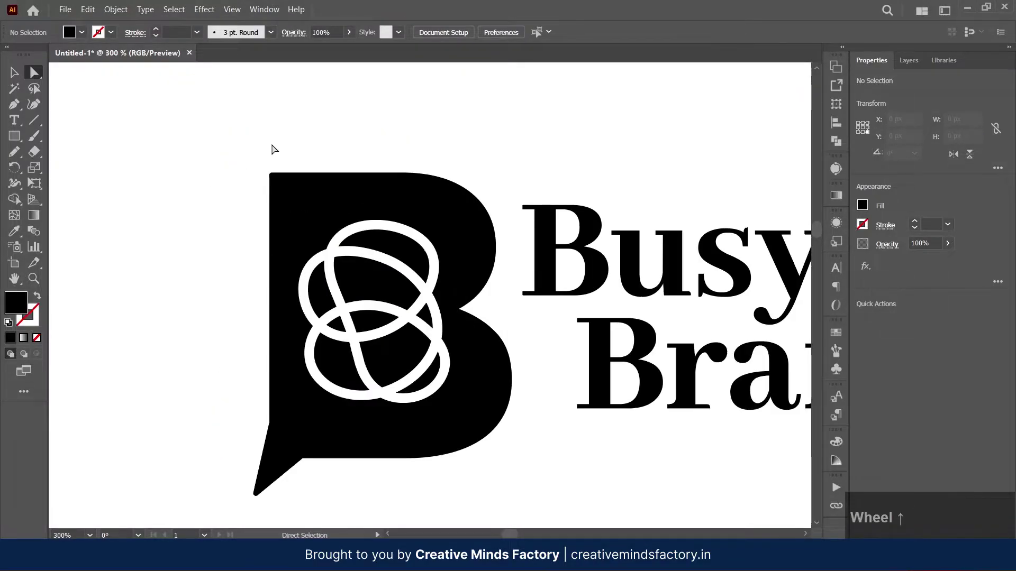
{"action": "left_click", "coordinate": [277, 181]}
{"action": "left_click", "coordinate": [326, 134]}
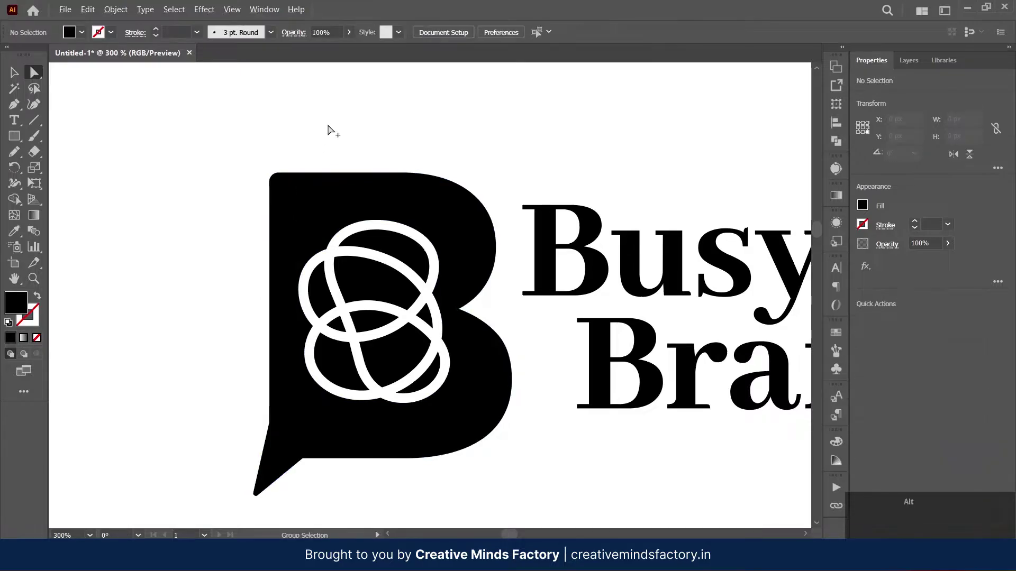
{"action": "scroll", "coordinate": [329, 131], "scroll_direction": "down", "scroll_amount": 1}
{"action": "scroll", "coordinate": [317, 378], "scroll_direction": "up", "scroll_amount": 2}
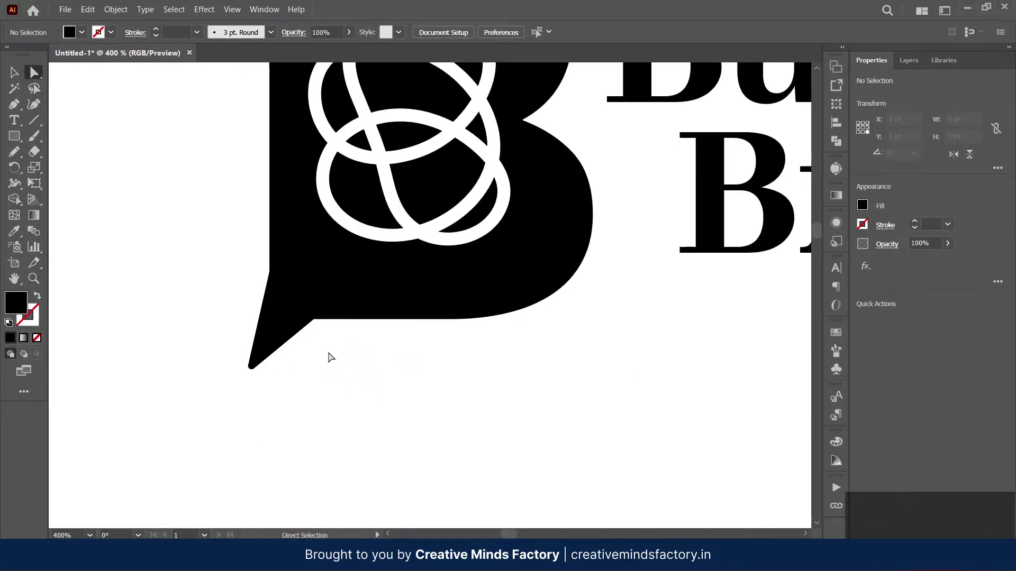
{"action": "scroll", "coordinate": [330, 358], "scroll_direction": "down", "scroll_amount": 3}
{"action": "left_click_drag", "start_coordinate": [404, 396], "coordinate": [374, 398]}
Step: Group the words Busy and Brains of the fourth-row logo
{"action": "key", "text": "v"}
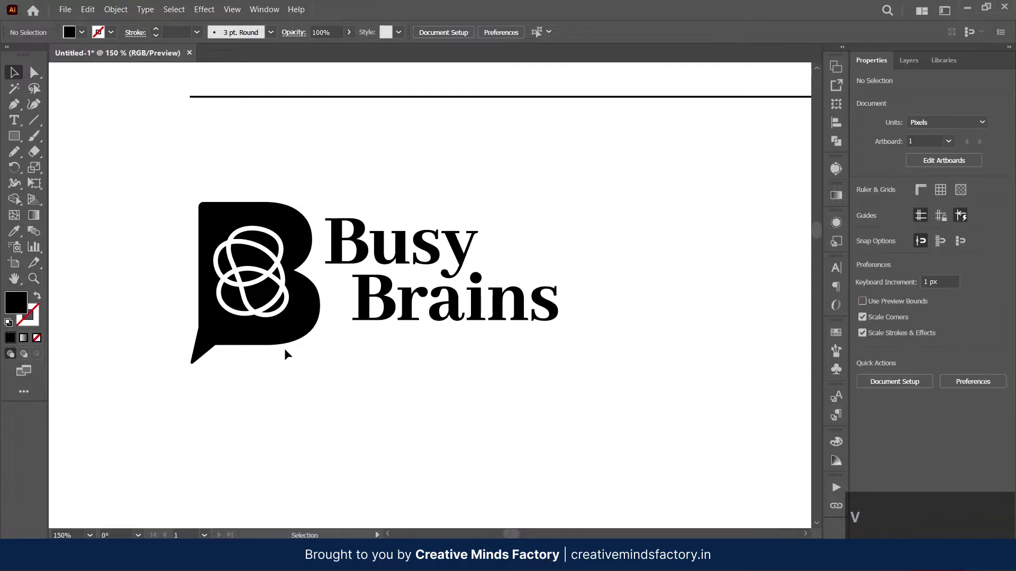
{"action": "left_click", "coordinate": [284, 346]}
{"action": "mouse_move", "coordinate": [322, 364]}
{"action": "left_mouse_down"}
{"action": "mouse_move", "coordinate": [316, 351]}
{"action": "mouse_move", "coordinate": [321, 364]}
{"action": "left_mouse_up"}
{"action": "left_click", "coordinate": [386, 366]}
{"action": "left_click_drag", "start_coordinate": [386, 366], "coordinate": [471, 235]}
{"action": "key", "text": "ctrl+g"}
{"action": "left_click", "coordinate": [457, 385]}
{"action": "scroll", "coordinate": [457, 386], "scroll_direction": "down", "scroll_amount": 3}
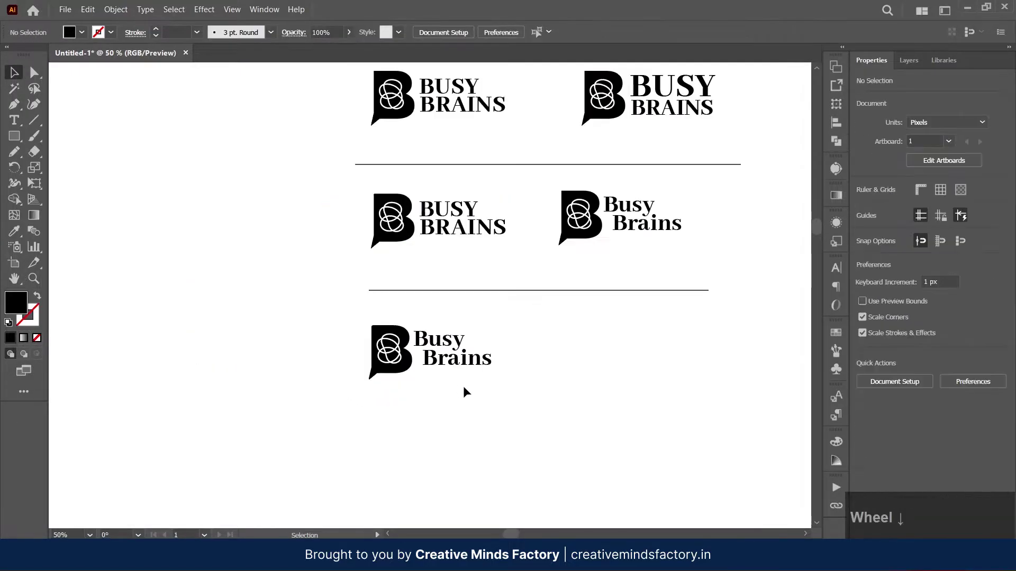
Step: Scale the bottom logo's speech-bubble symbol down to about 74 × 93 px and move the wordmark closer to it
{"action": "left_click_drag", "start_coordinate": [464, 391], "coordinate": [417, 316]}
{"action": "scroll", "coordinate": [391, 334], "scroll_direction": "up", "scroll_amount": 2}
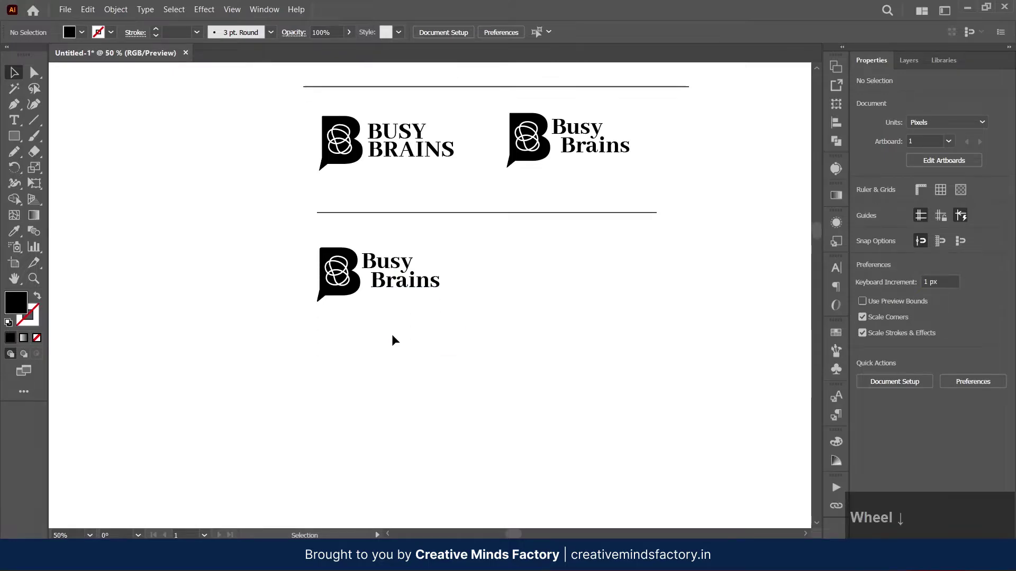
{"action": "scroll", "coordinate": [370, 343], "scroll_direction": "up", "scroll_amount": 3, "text": "alt"}
{"action": "left_click", "coordinate": [341, 304]}
{"action": "left_click_drag", "start_coordinate": [353, 334], "coordinate": [349, 325]}
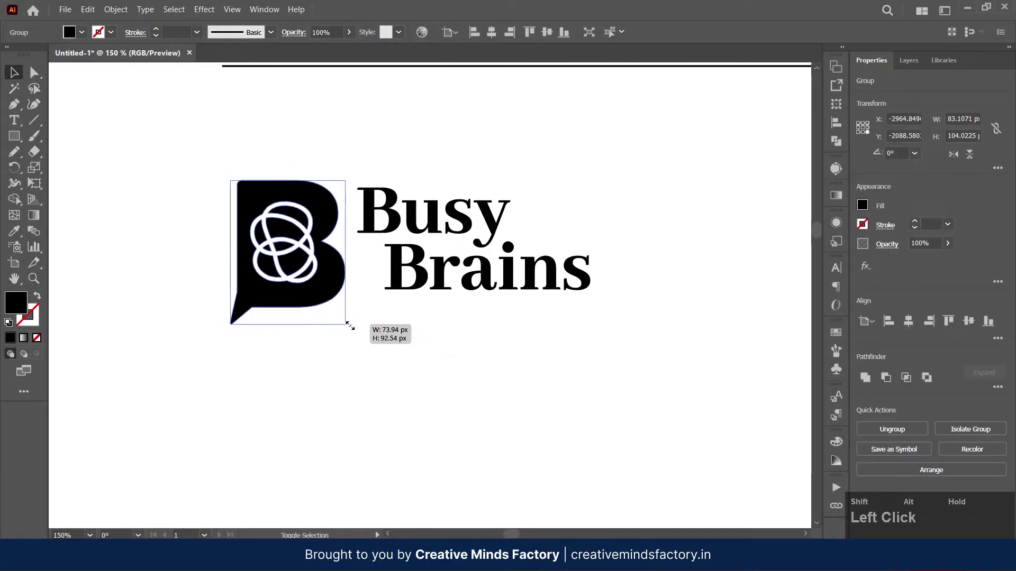
{"action": "left_click_drag", "start_coordinate": [402, 290], "coordinate": [396, 291]}
{"action": "left_click", "coordinate": [404, 347]}
{"action": "scroll", "coordinate": [405, 347], "scroll_direction": "down", "scroll_amount": 5, "text": "alt"}
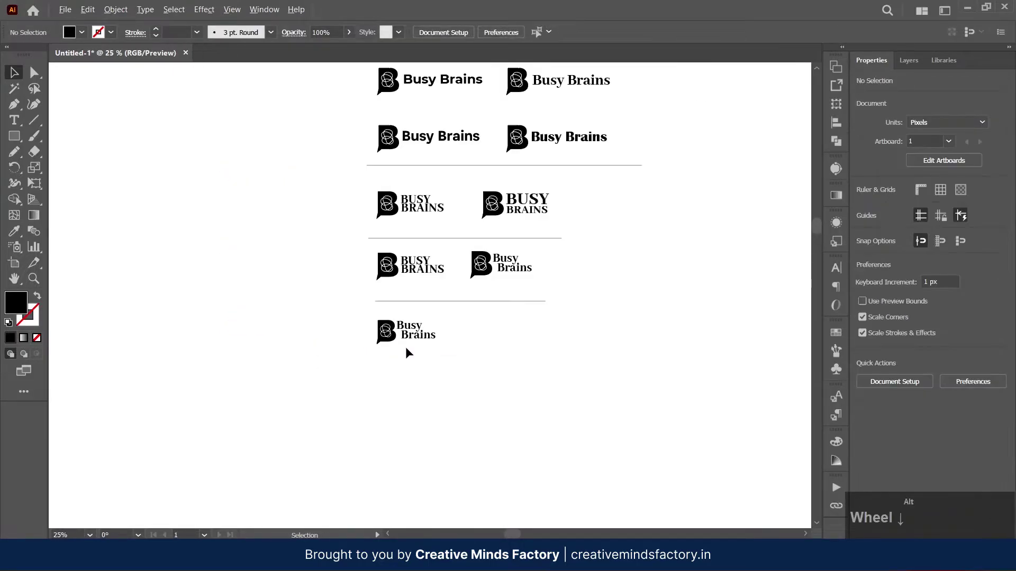
{"action": "scroll", "coordinate": [406, 350], "scroll_direction": "down", "scroll_amount": 1, "text": "alt"}
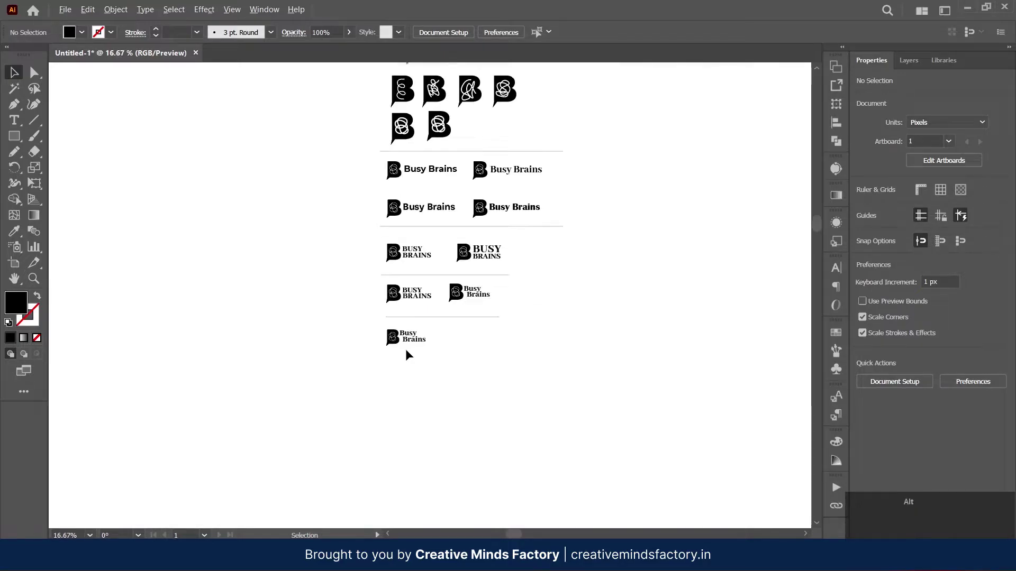
Step: Tighten the vertical gap between the words Busy and Brains in the bottom logo and fine-tune the wordmark's position beside the symbol
{"action": "scroll", "coordinate": [405, 350], "scroll_direction": "up", "scroll_amount": 2, "text": "alt"}
{"action": "scroll", "coordinate": [405, 349], "scroll_direction": "up", "scroll_amount": 3, "text": "alt"}
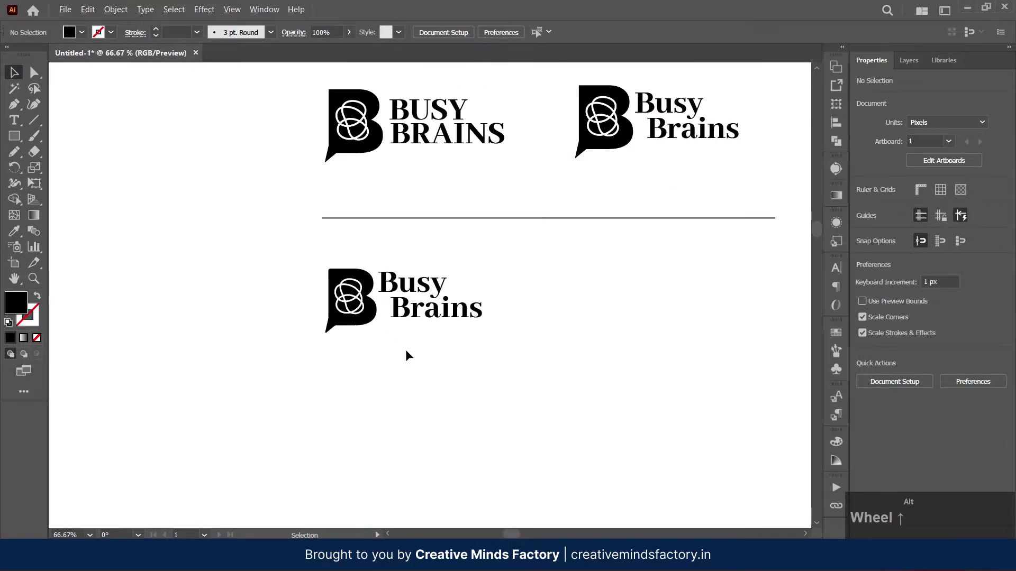
{"action": "left_click_drag", "start_coordinate": [466, 273], "coordinate": [428, 267]}
{"action": "left_click", "coordinate": [465, 296]}
{"action": "left_click", "coordinate": [408, 339]}
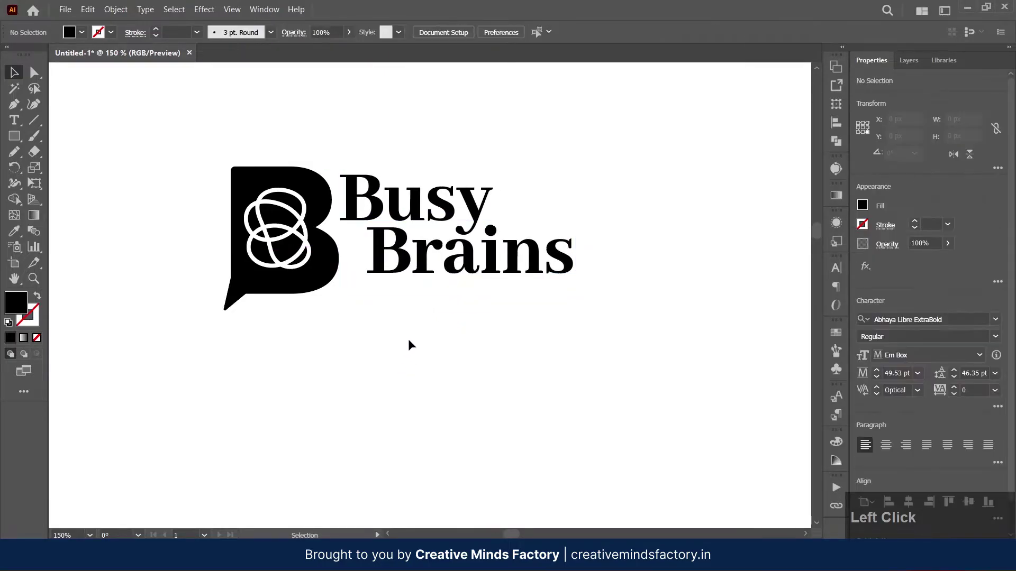
{"action": "scroll", "coordinate": [413, 335], "scroll_direction": "down", "scroll_amount": 3, "text": "alt"}
{"action": "scroll", "coordinate": [413, 335], "scroll_direction": "up", "scroll_amount": 2, "text": "alt"}
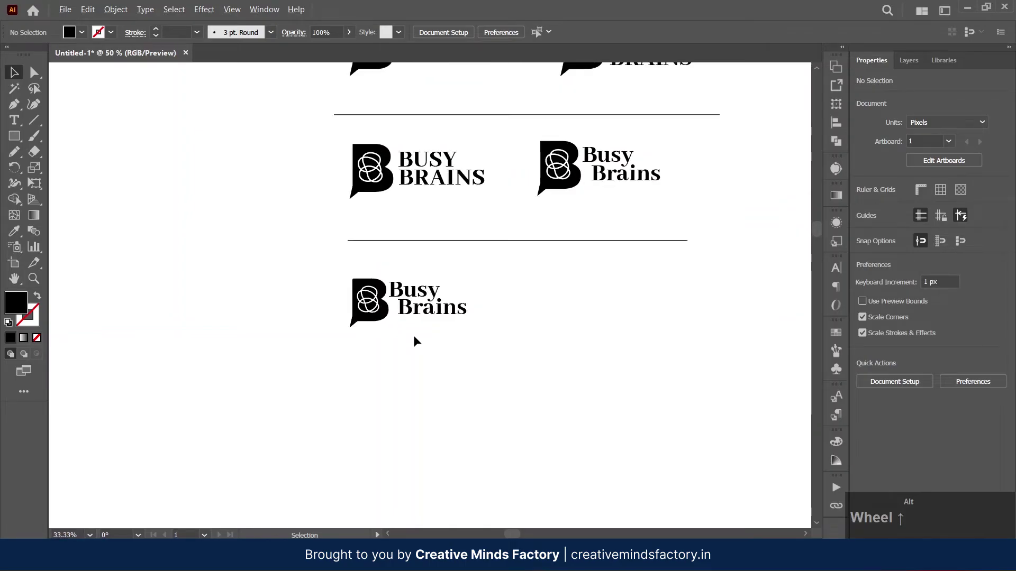
{"action": "left_click_drag", "start_coordinate": [413, 334], "coordinate": [392, 269]}
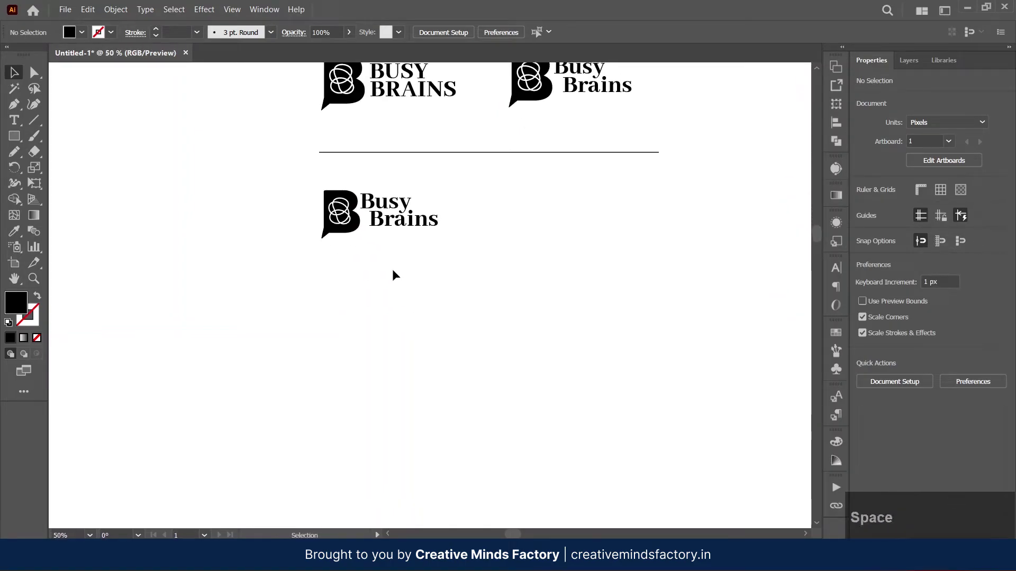
{"action": "scroll", "coordinate": [379, 224], "scroll_direction": "up", "scroll_amount": 4}
{"action": "left_click", "coordinate": [394, 217]}
{"action": "left_click", "coordinate": [413, 326]}
{"action": "scroll", "coordinate": [414, 325], "scroll_direction": "down", "scroll_amount": 5, "text": "alt"}
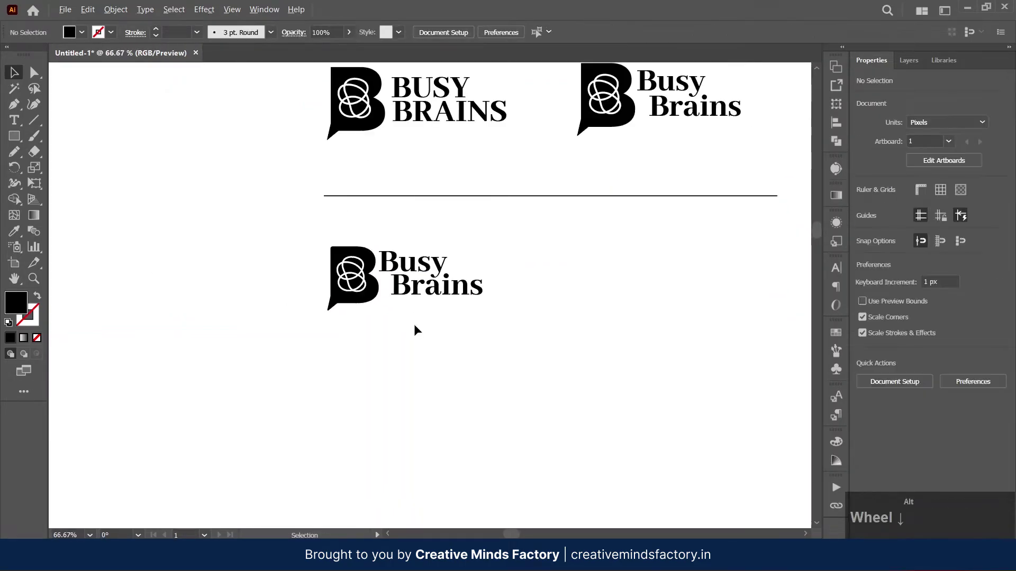
{"action": "scroll", "coordinate": [414, 324], "scroll_direction": "up", "scroll_amount": 2, "text": "alt"}
{"action": "left_click", "coordinate": [455, 320]}
{"action": "scroll", "coordinate": [492, 322], "scroll_direction": "up", "scroll_amount": 2, "text": "alt"}
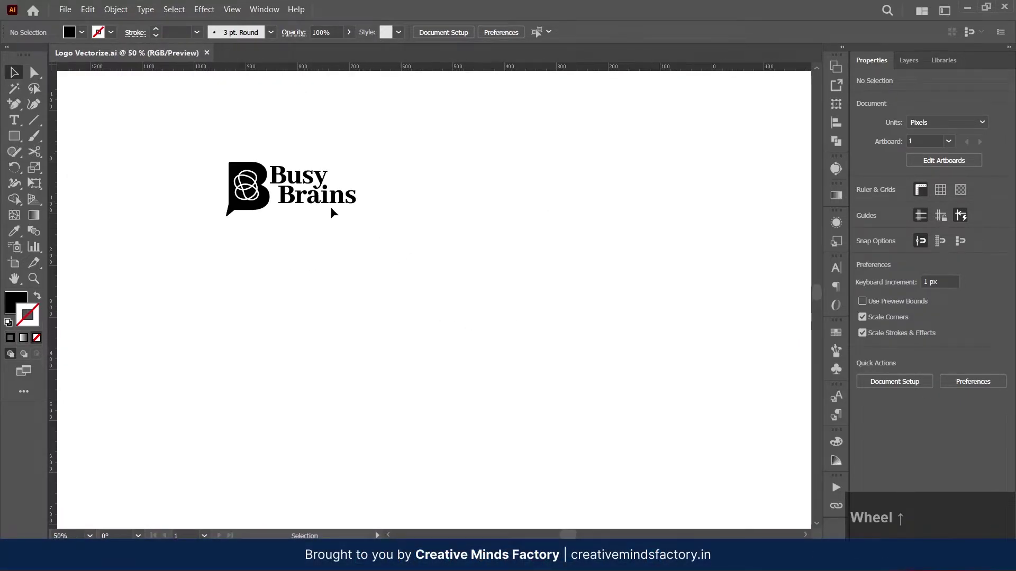
Step: Duplicate the finished logo straight down in Logo Vectorize.ai and repeat the copy to make a column of five evenly spaced logos
{"action": "left_click_drag", "start_coordinate": [320, 196], "coordinate": [475, 243]}
{"action": "left_click_drag", "start_coordinate": [518, 261], "coordinate": [251, 120]}
{"action": "scroll", "coordinate": [473, 212], "scroll_direction": "down", "scroll_amount": 1, "text": "alt"}
{"action": "scroll", "coordinate": [458, 209], "scroll_direction": "up", "scroll_amount": 1, "text": "alt"}
{"action": "left_click_drag", "start_coordinate": [459, 211], "coordinate": [341, 198]}
{"action": "scroll", "coordinate": [376, 206], "scroll_direction": "up", "scroll_amount": 1, "text": "alt"}
{"action": "left_click_drag", "start_coordinate": [376, 206], "coordinate": [424, 189]}
{"action": "left_click_drag", "start_coordinate": [366, 178], "coordinate": [366, 282], "text": "alt+shift"}
{"action": "key", "text": "ctrl+d"}
{"action": "key", "text": "ctrl+d"}
{"action": "scroll", "coordinate": [442, 278], "scroll_direction": "down", "scroll_amount": 1, "text": "alt"}
{"action": "key", "text": "ctrl+d"}
{"action": "left_click_drag", "start_coordinate": [526, 331], "coordinate": [430, 274]}
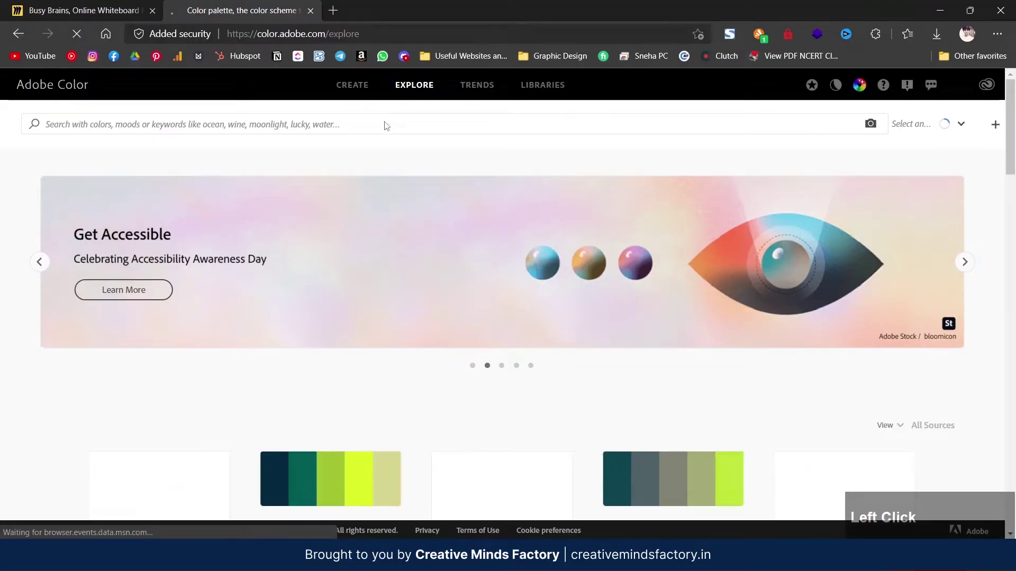
Step: Search Adobe Color's themes for "coworking"
{"action": "left_click", "coordinate": [386, 125]}
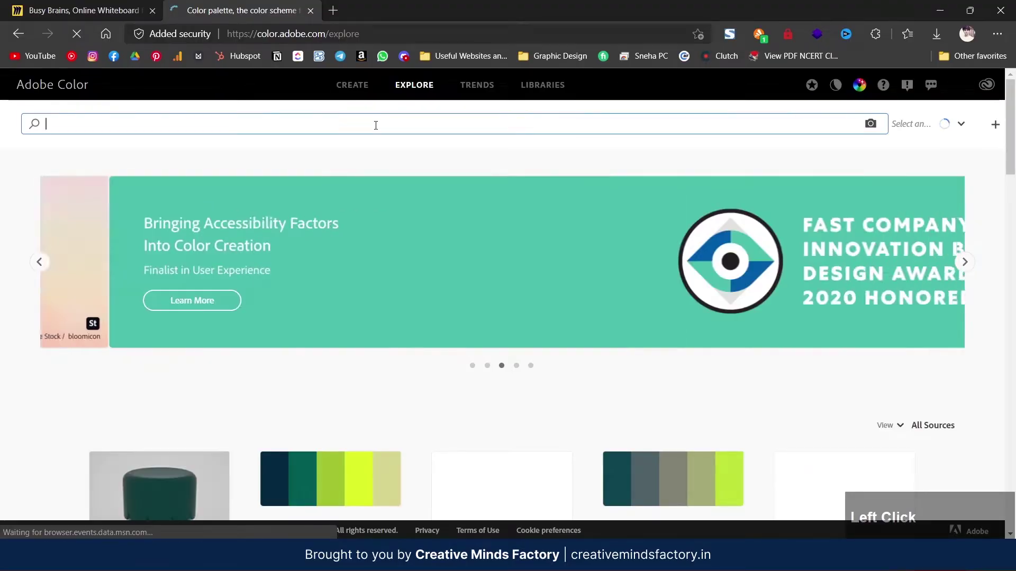
{"action": "type", "text": "coworki"}
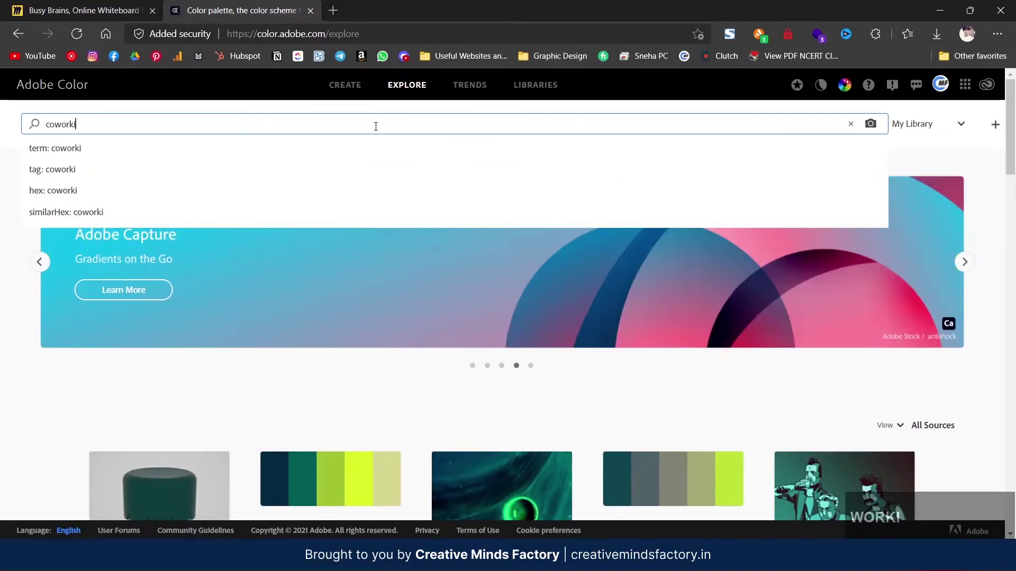
{"action": "type", "text": "ng"}
{"action": "key", "text": "Return"}
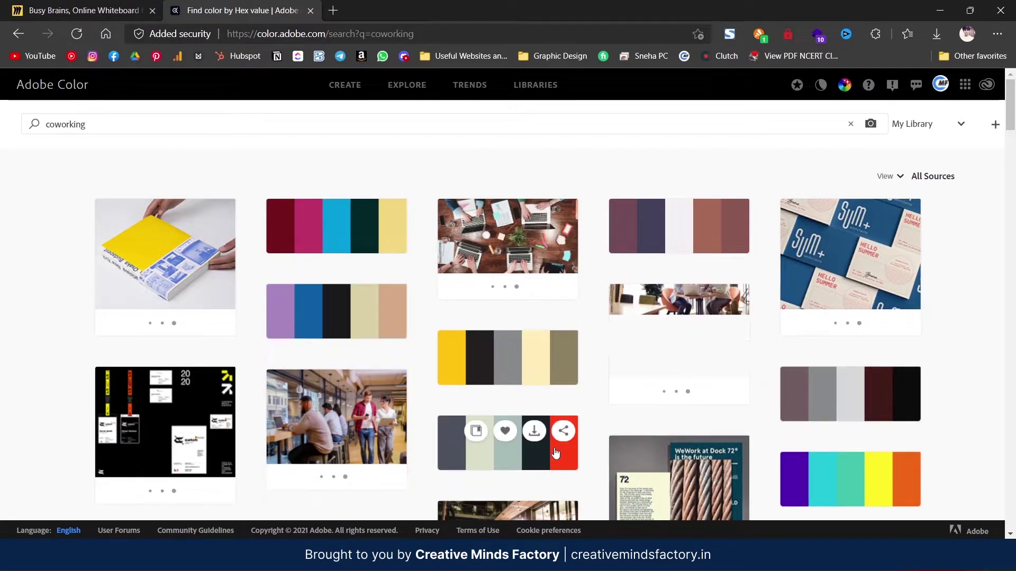
Step: Open the Coworking Office 1 palette of slate, cream, sage, near-black and red, download it as a JPEG and close it
{"action": "left_click", "coordinate": [569, 434]}
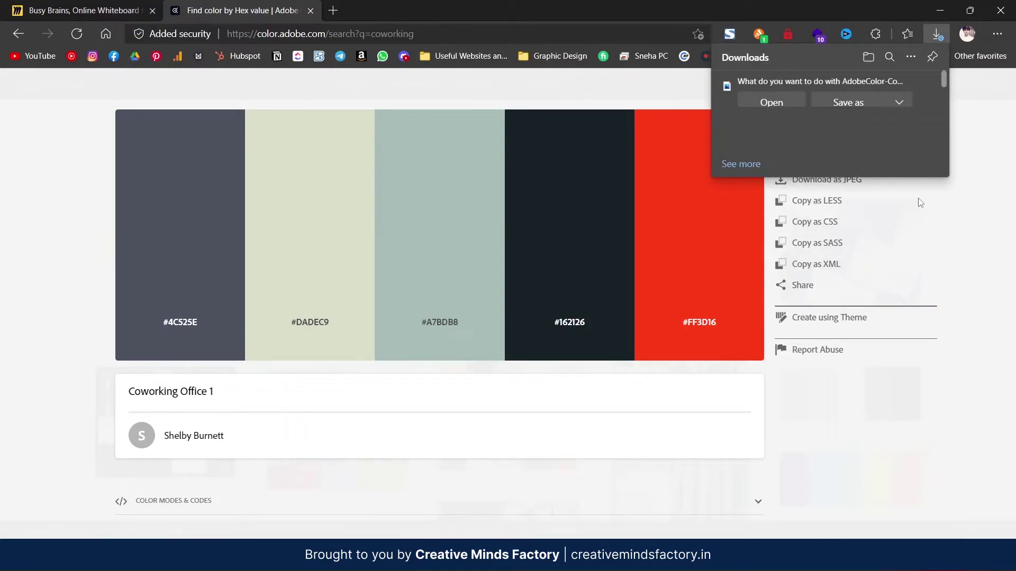
{"action": "left_click", "coordinate": [902, 103]}
{"action": "left_click", "coordinate": [882, 125]}
{"action": "left_click", "coordinate": [988, 165]}
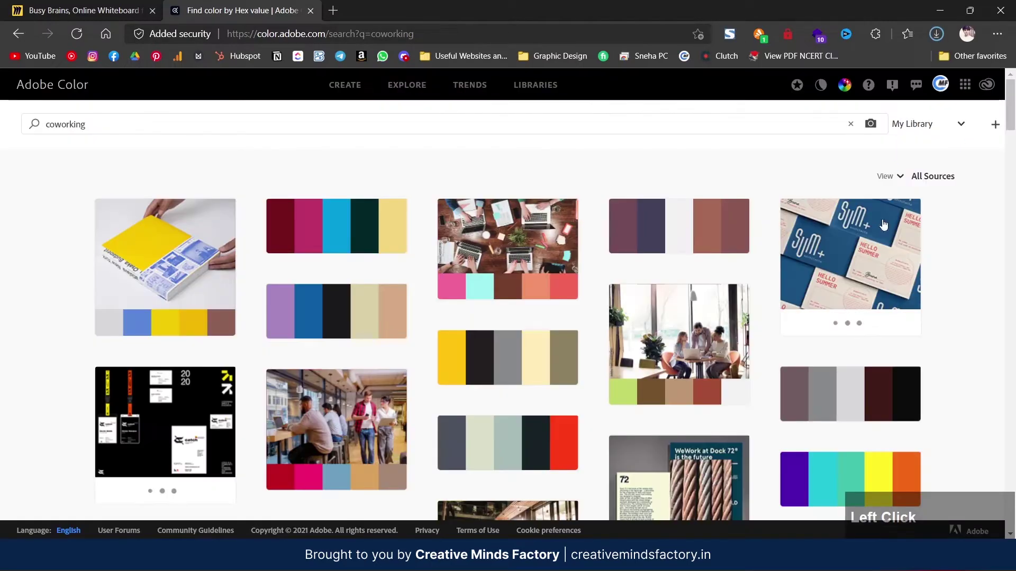
Step: Look through the coworking search results for further colour palettes that could suit the logo
{"action": "scroll", "coordinate": [927, 298], "scroll_direction": "down", "scroll_amount": 1}
{"action": "scroll", "coordinate": [930, 301], "scroll_direction": "down", "scroll_amount": 1}
{"action": "scroll", "coordinate": [931, 300], "scroll_direction": "down", "scroll_amount": 7}
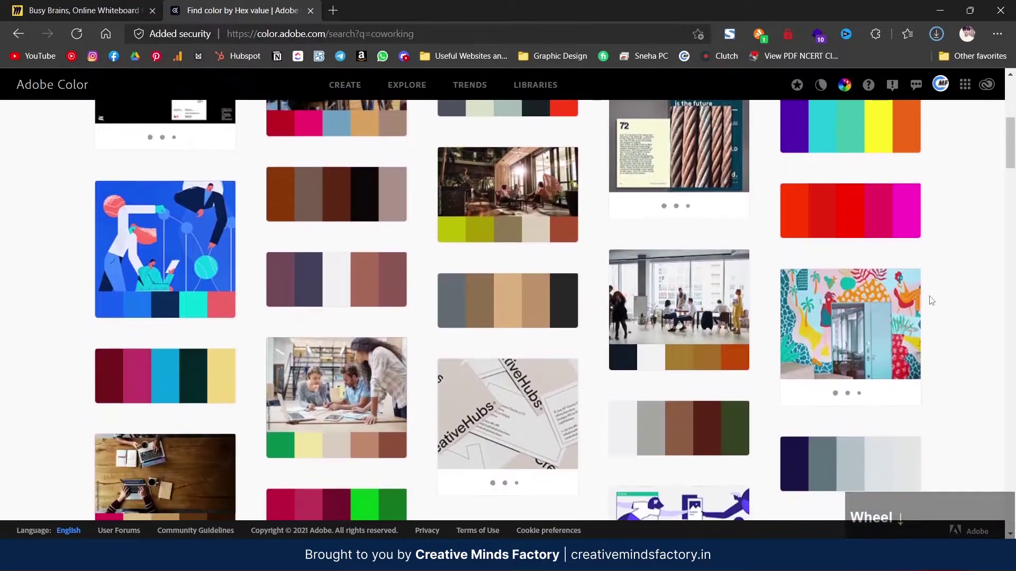
{"action": "scroll", "coordinate": [939, 297], "scroll_direction": "down", "scroll_amount": 5}
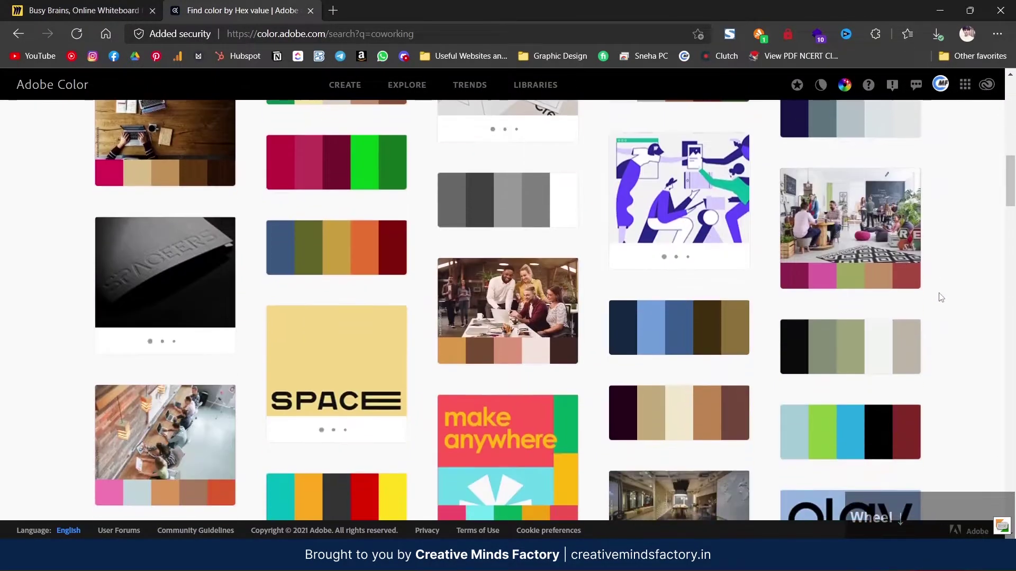
{"action": "scroll", "coordinate": [332, 377], "scroll_direction": "down", "scroll_amount": 3}
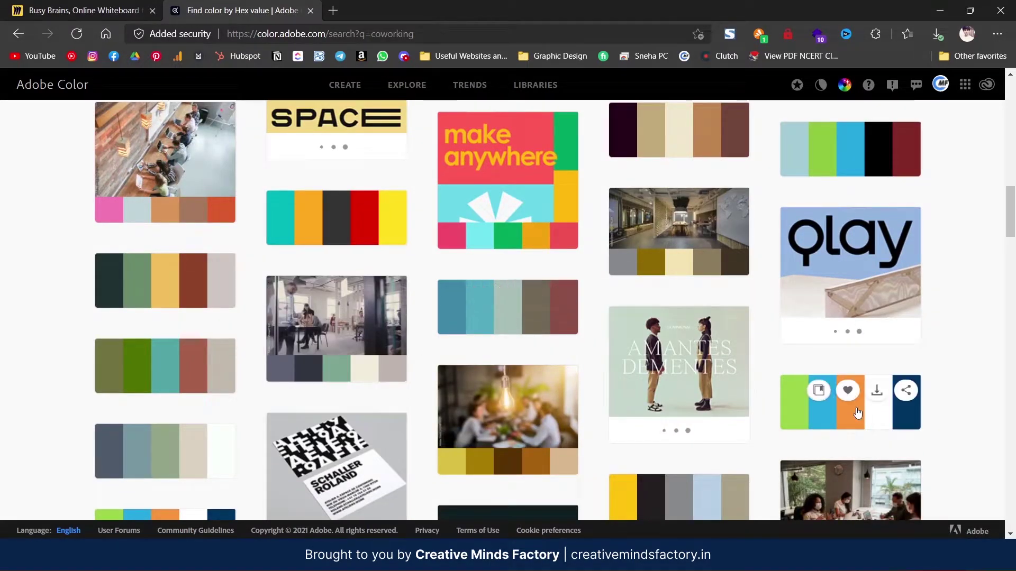
{"action": "scroll", "coordinate": [891, 295], "scroll_direction": "down", "scroll_amount": 6}
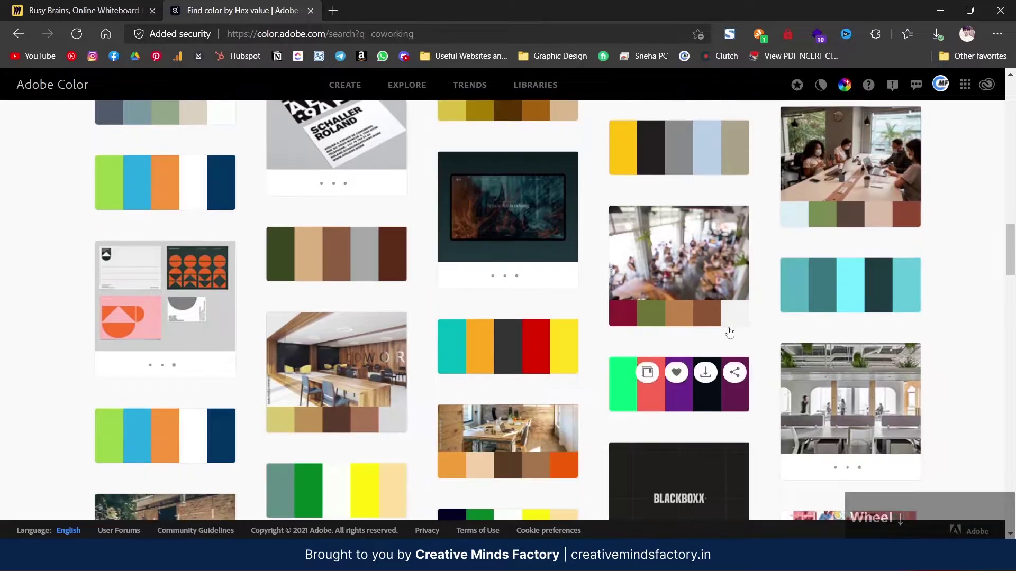
{"action": "scroll", "coordinate": [730, 332], "scroll_direction": "down", "scroll_amount": 1}
{"action": "mouse_move", "coordinate": [118, 297]}
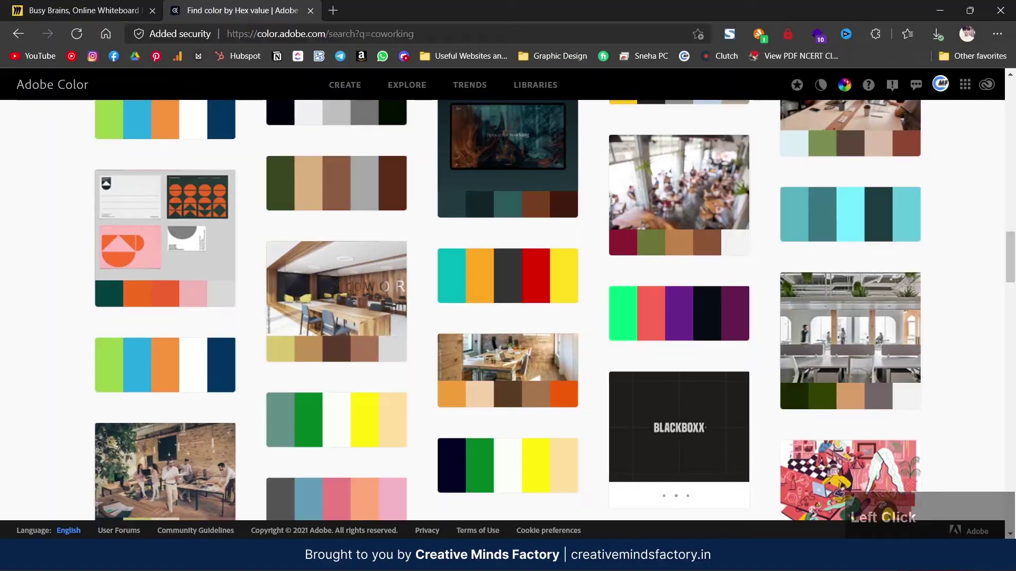
Step: Download the "coworking office color scheme" palette of navy, green, off-white, yellow and peach as a JPEG
{"action": "scroll", "coordinate": [836, 357], "scroll_direction": "down", "scroll_amount": 2}
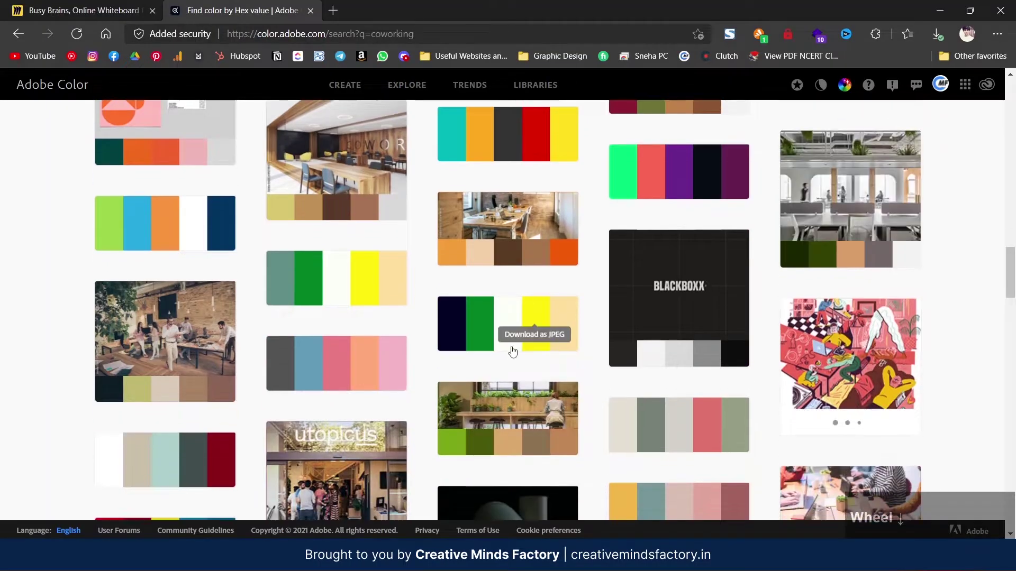
{"action": "left_click", "coordinate": [506, 322]}
{"action": "left_click", "coordinate": [830, 184]}
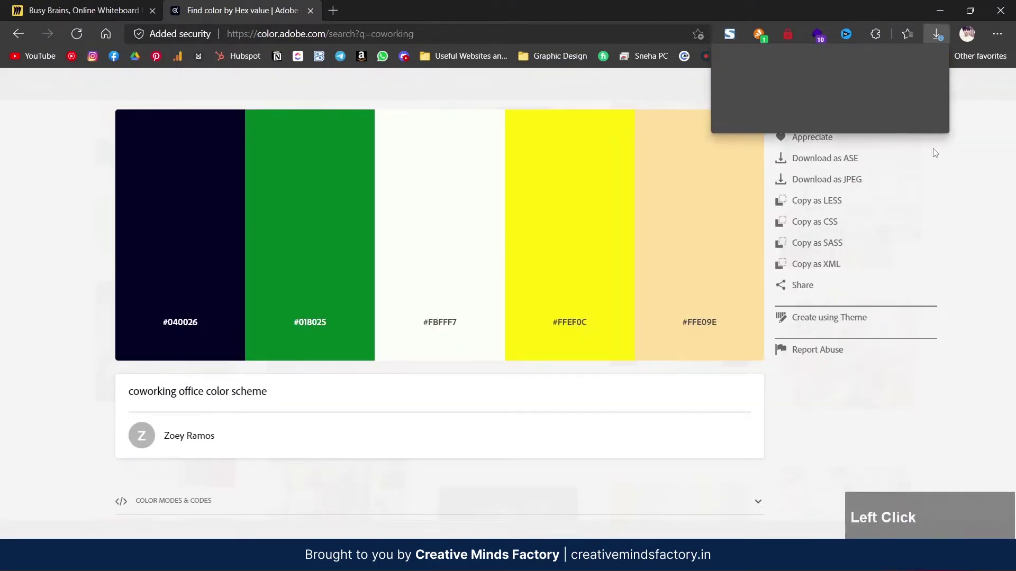
{"action": "left_click", "coordinate": [912, 91]}
{"action": "left_click", "coordinate": [897, 106]}
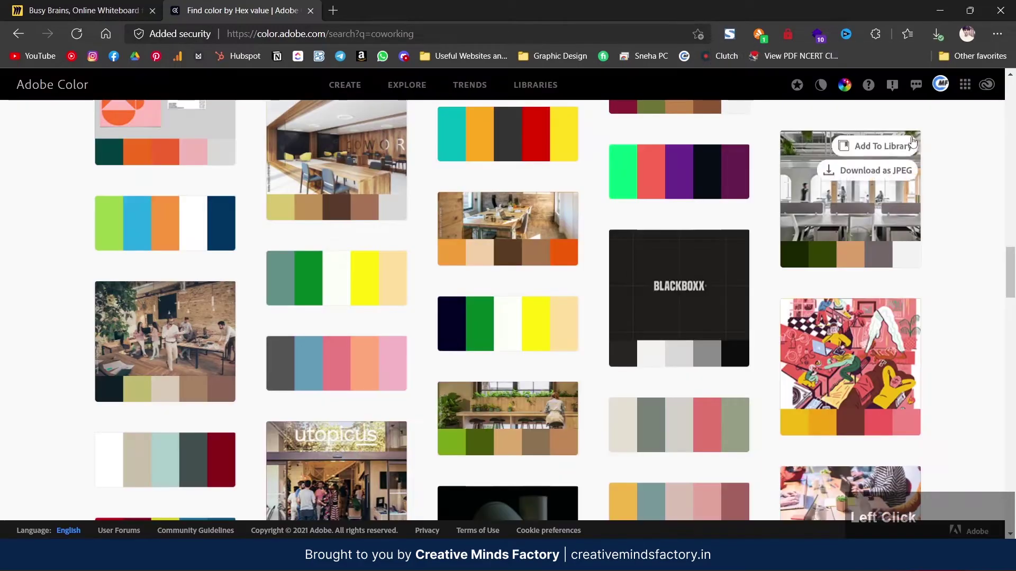
Step: Download the blue, yellow, salmon, orange and maroon palette extracted from the co-workers startup photo as a JPEG
{"action": "scroll", "coordinate": [973, 252], "scroll_direction": "down", "scroll_amount": 4}
{"action": "left_click", "coordinate": [869, 354]}
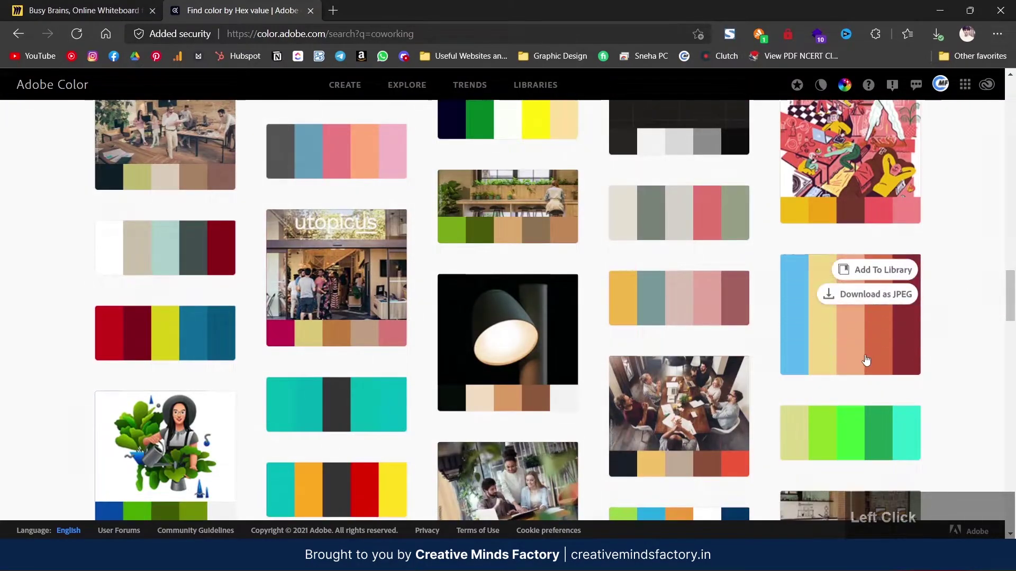
{"action": "left_click", "coordinate": [848, 234]}
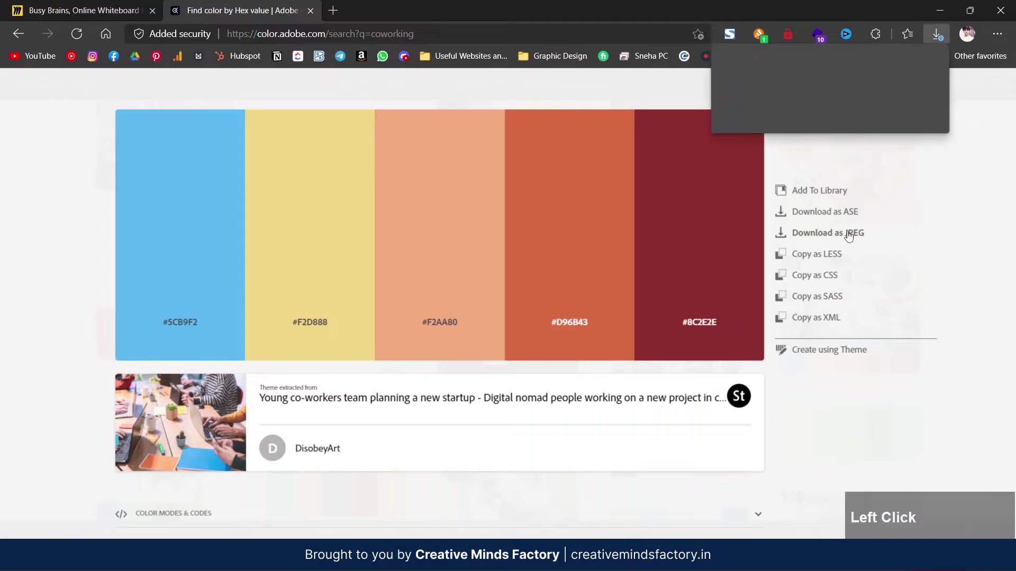
{"action": "left_click", "coordinate": [889, 105]}
{"action": "scroll", "coordinate": [328, 413], "scroll_direction": "down", "scroll_amount": 3}
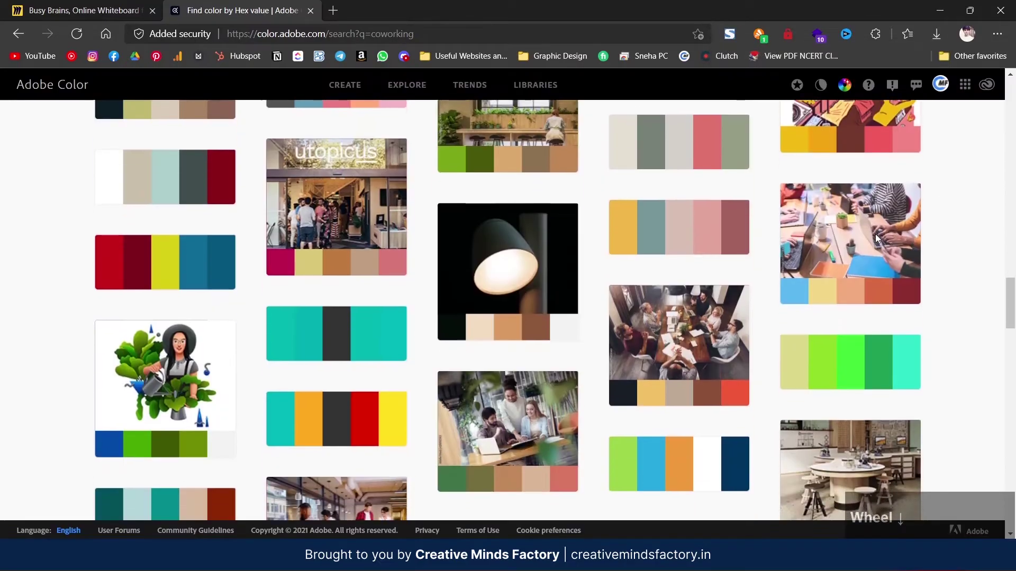
{"action": "scroll", "coordinate": [481, 413], "scroll_direction": "down", "scroll_amount": 2}
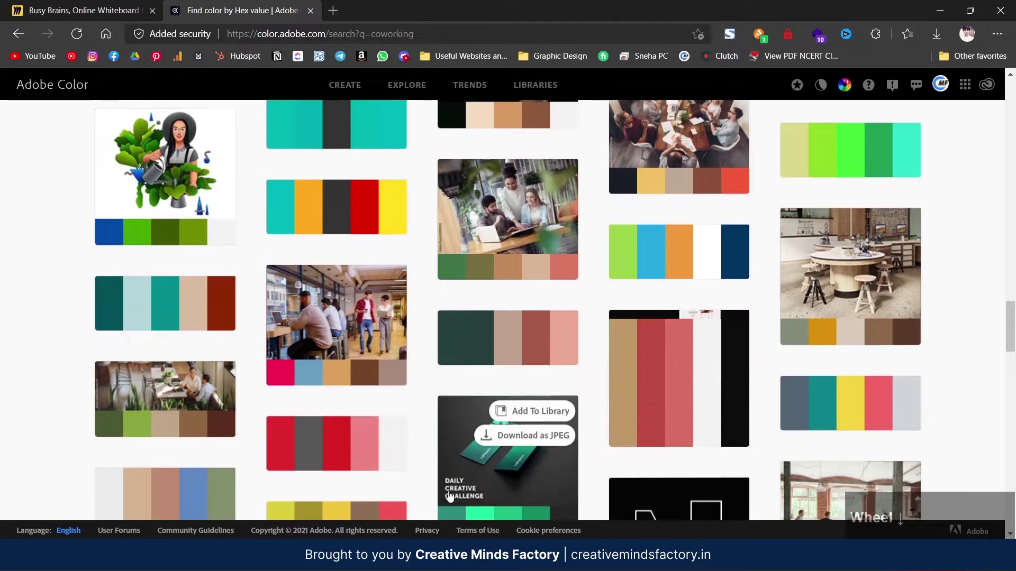
Step: Switch to File Explorer, open the Busy Brains Inspiration Gathering folder in a maximized window and view its second logo image
{"action": "left_click", "coordinate": [426, 557]}
{"action": "double_click", "coordinate": [227, 166]}
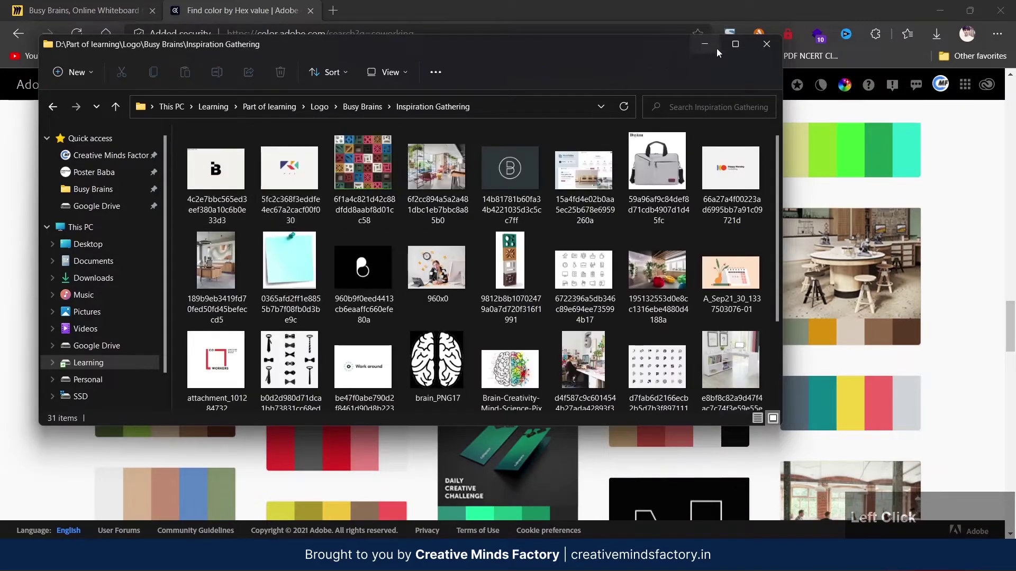
{"action": "key", "text": "super+Up"}
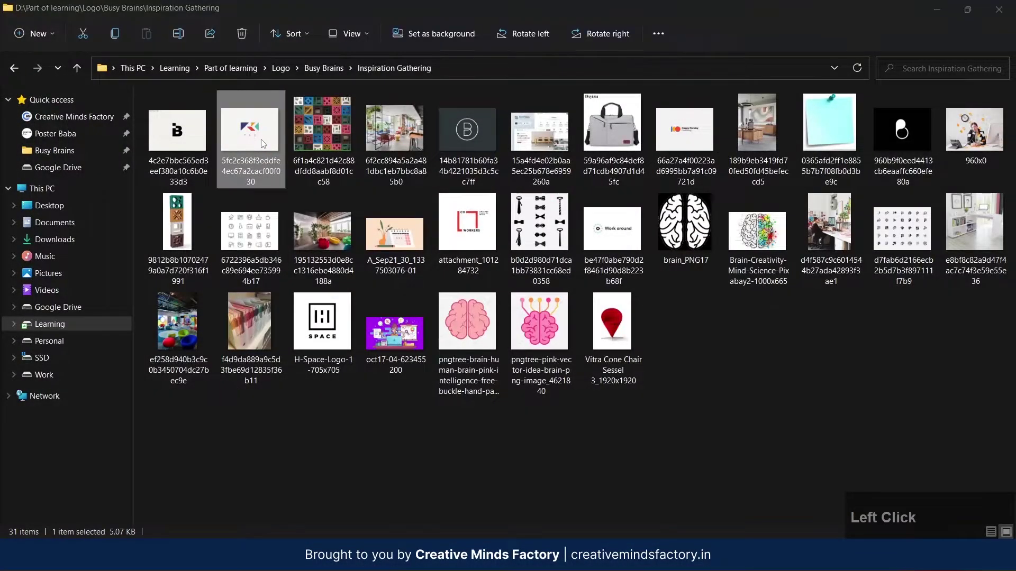
{"action": "double_click", "coordinate": [263, 144]}
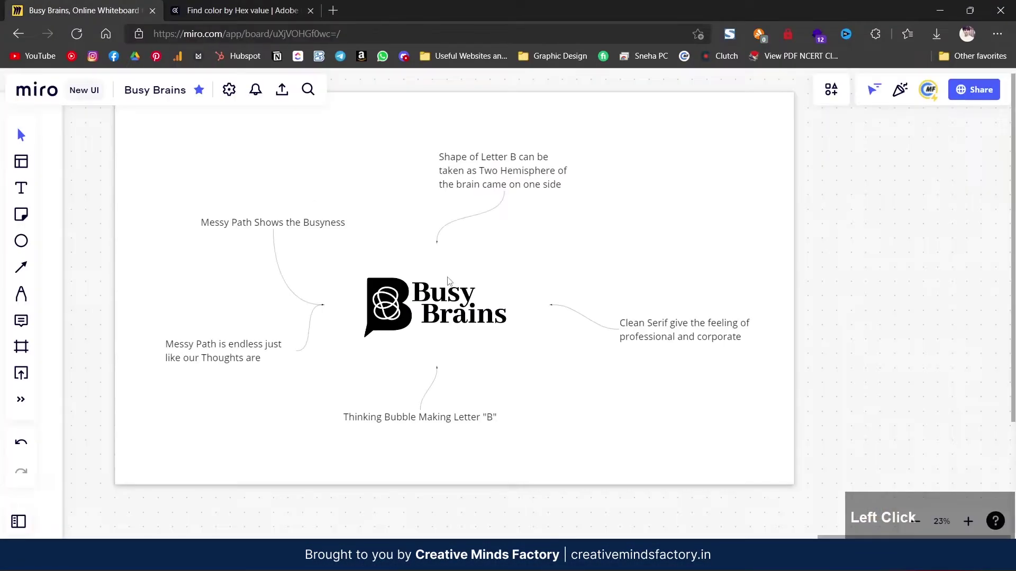
Step: Examine the Inspiration Gathering frame on the Busy Brains Miro board, focusing on the WorkValley website image and its colours
{"action": "scroll", "coordinate": [448, 278], "scroll_direction": "down", "scroll_amount": 6}
{"action": "left_click_drag", "start_coordinate": [217, 285], "coordinate": [898, 270]}
{"action": "scroll", "coordinate": [762, 230], "scroll_direction": "up", "scroll_amount": 8}
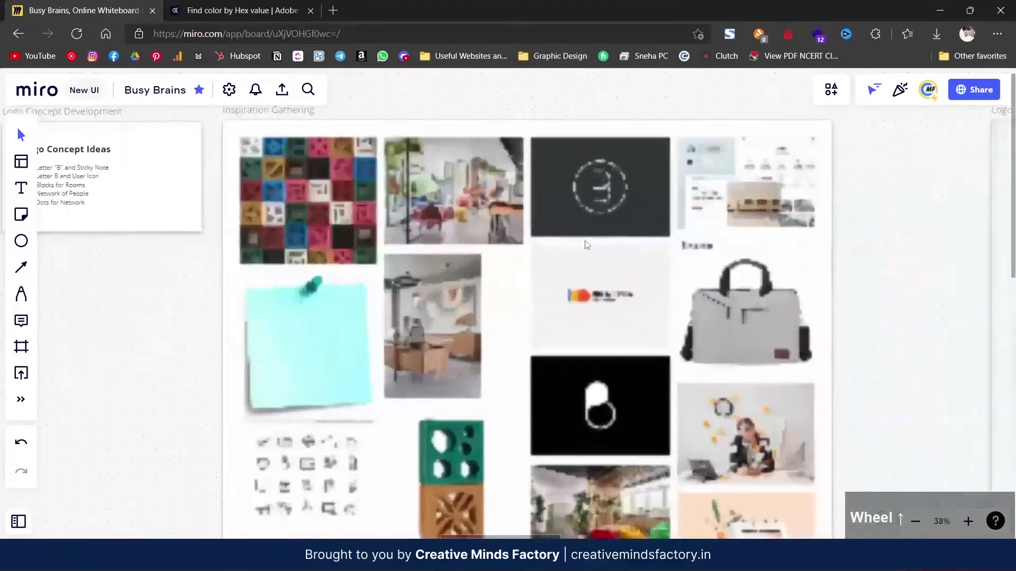
{"action": "scroll", "coordinate": [588, 244], "scroll_direction": "up", "scroll_amount": 2}
{"action": "scroll", "coordinate": [593, 243], "scroll_direction": "down", "scroll_amount": 1}
{"action": "left_click_drag", "start_coordinate": [617, 317], "coordinate": [614, 340]}
{"action": "scroll", "coordinate": [737, 153], "scroll_direction": "up", "scroll_amount": 8}
{"action": "left_click_drag", "start_coordinate": [757, 148], "coordinate": [449, 214]}
{"action": "scroll", "coordinate": [445, 174], "scroll_direction": "down", "scroll_amount": 1}
{"action": "scroll", "coordinate": [445, 179], "scroll_direction": "down", "scroll_amount": 1}
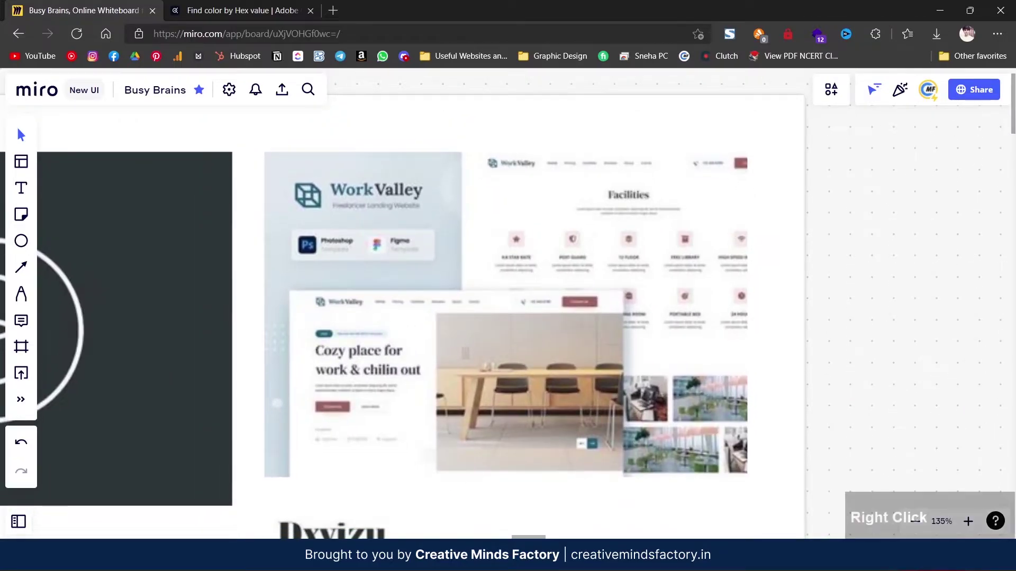
Step: Place the WorkValley website image from the Inspiration Gathering folder into the Logo Vectorize document in Illustrator
{"action": "mouse_move", "coordinate": [393, 555]}
{"action": "left_click", "coordinate": [417, 519]}
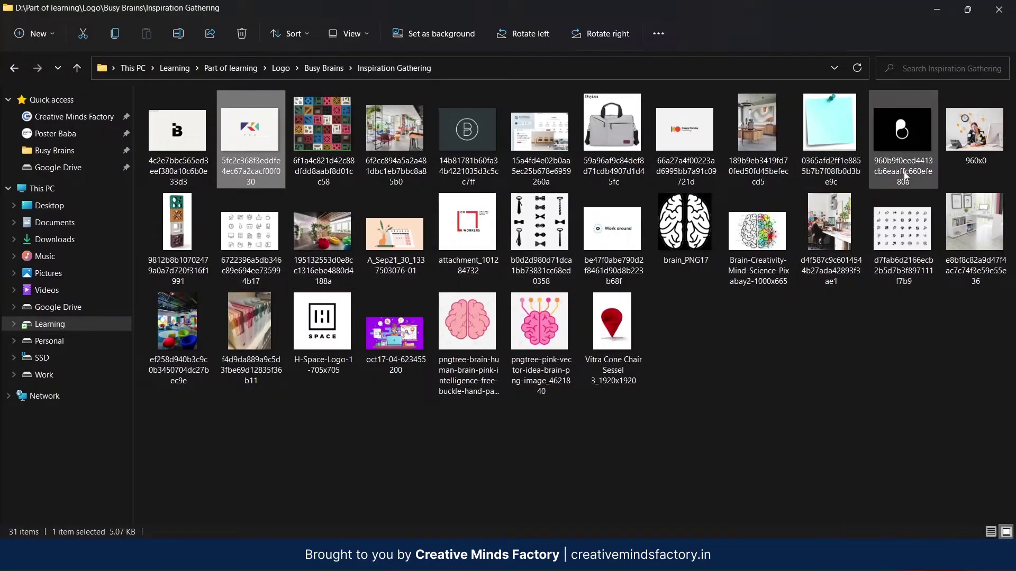
{"action": "left_click", "coordinate": [556, 154]}
{"action": "key", "text": "alt+Tab"}
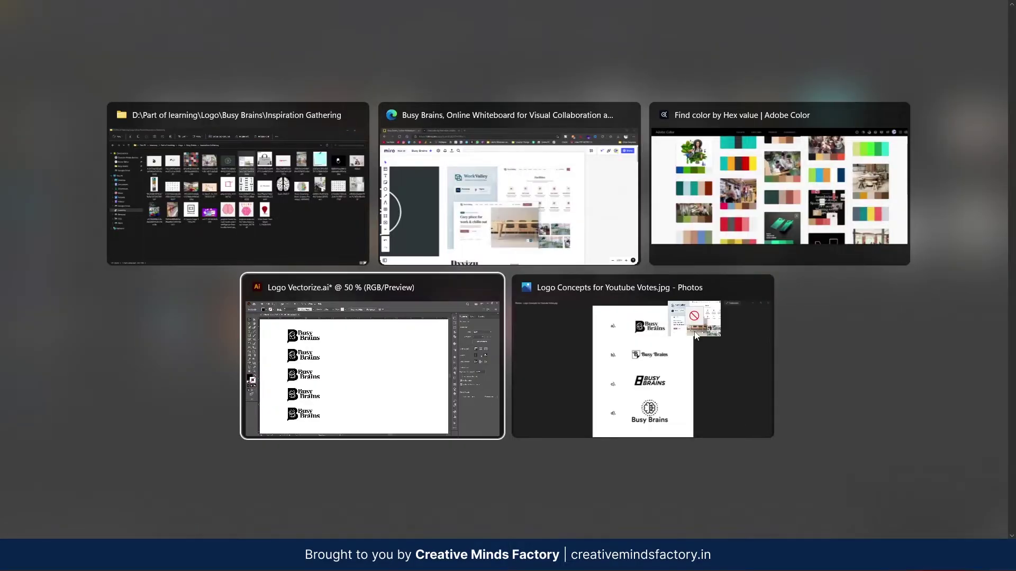
{"action": "left_click_drag", "start_coordinate": [694, 333], "coordinate": [592, 220]}
Step: Return to the Busy Brains Miro board and examine the remaining logos, photos and illustrations in the Inspiration Gathering frame for colour ideas
{"action": "key", "text": "alt+Tab"}
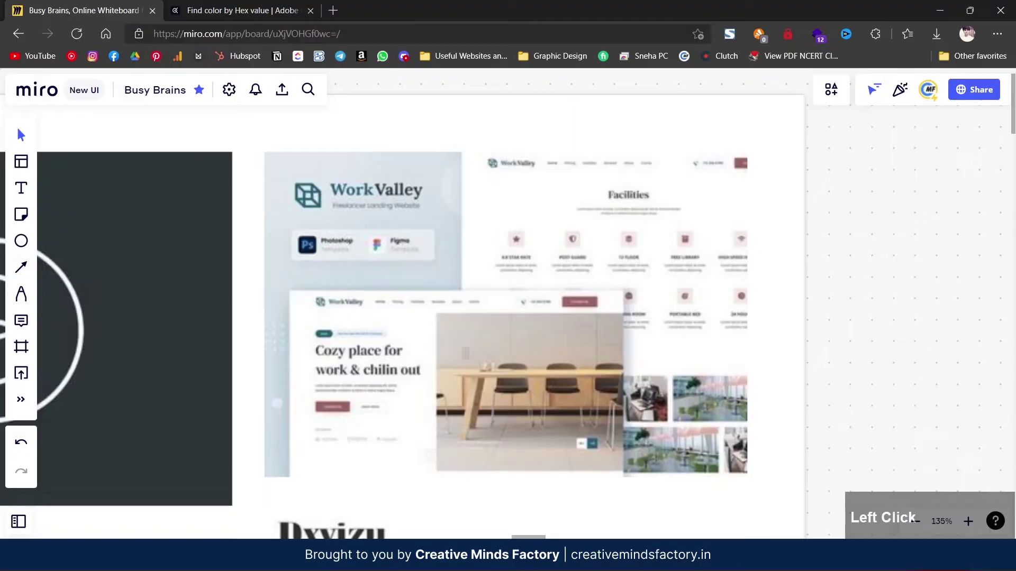
{"action": "scroll", "coordinate": [366, 272], "scroll_direction": "down", "scroll_amount": 5}
{"action": "right_click", "coordinate": [366, 272]}
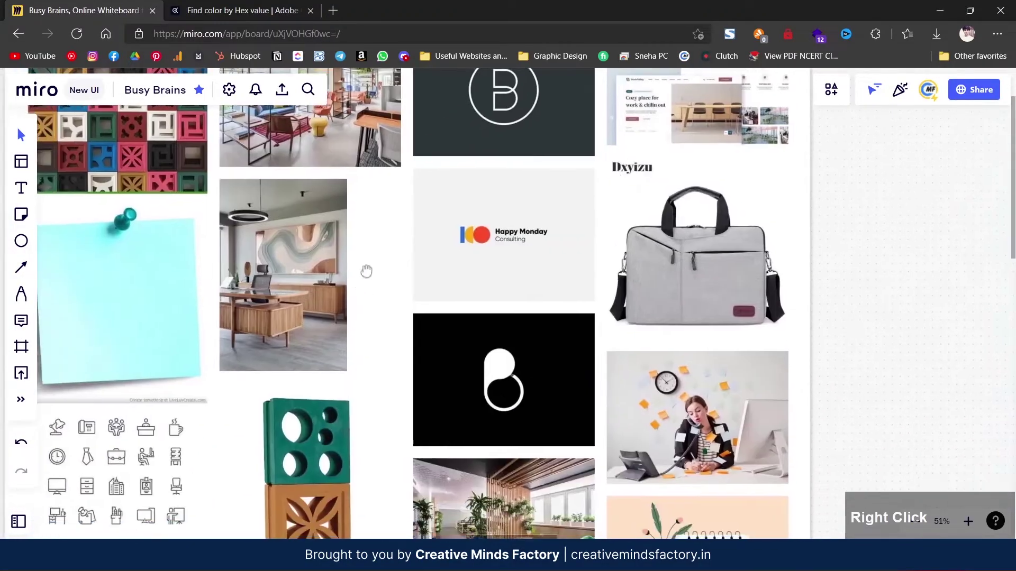
{"action": "left_click_drag", "start_coordinate": [366, 271], "coordinate": [468, 197]}
{"action": "left_click_drag", "start_coordinate": [605, 369], "coordinate": [559, 172]}
{"action": "left_click_drag", "start_coordinate": [444, 339], "coordinate": [462, 210]}
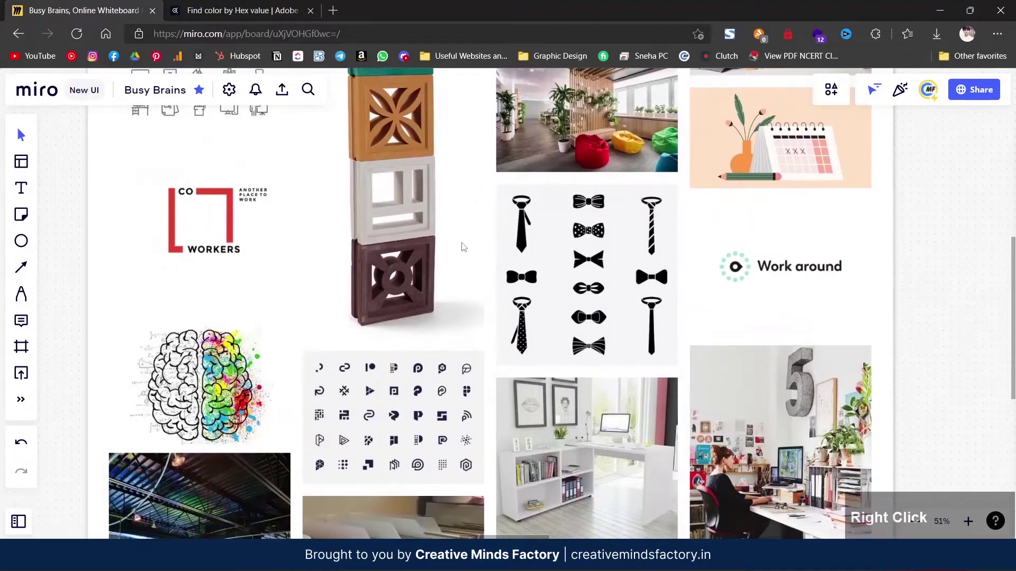
{"action": "left_click_drag", "start_coordinate": [600, 310], "coordinate": [535, 237]}
{"action": "left_click_drag", "start_coordinate": [705, 236], "coordinate": [704, 215]}
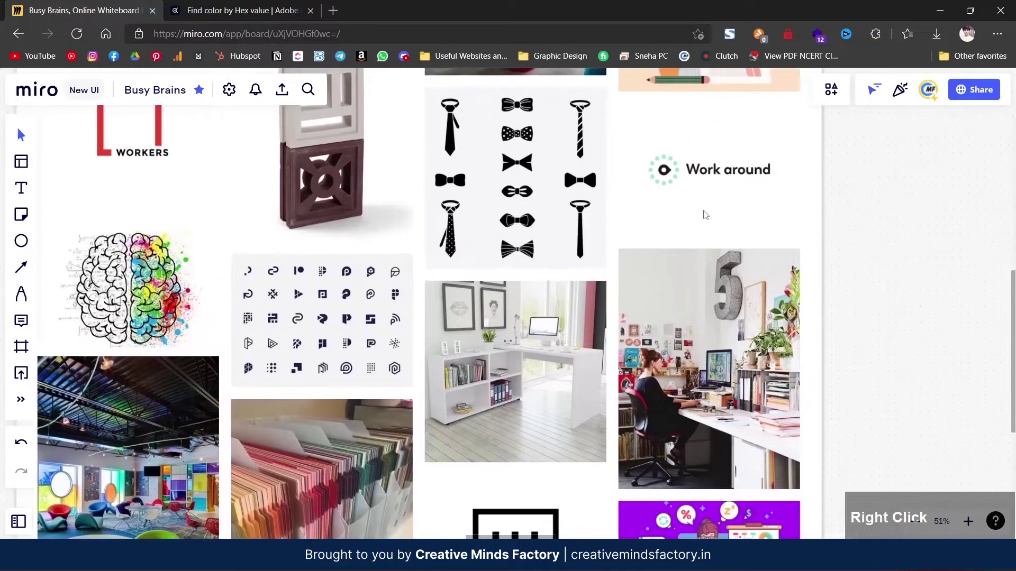
{"action": "scroll", "coordinate": [728, 182], "scroll_direction": "up", "scroll_amount": 4}
{"action": "scroll", "coordinate": [728, 185], "scroll_direction": "down", "scroll_amount": 3}
{"action": "left_click_drag", "start_coordinate": [565, 326], "coordinate": [678, 230]}
{"action": "left_click_drag", "start_coordinate": [531, 402], "coordinate": [547, 260]}
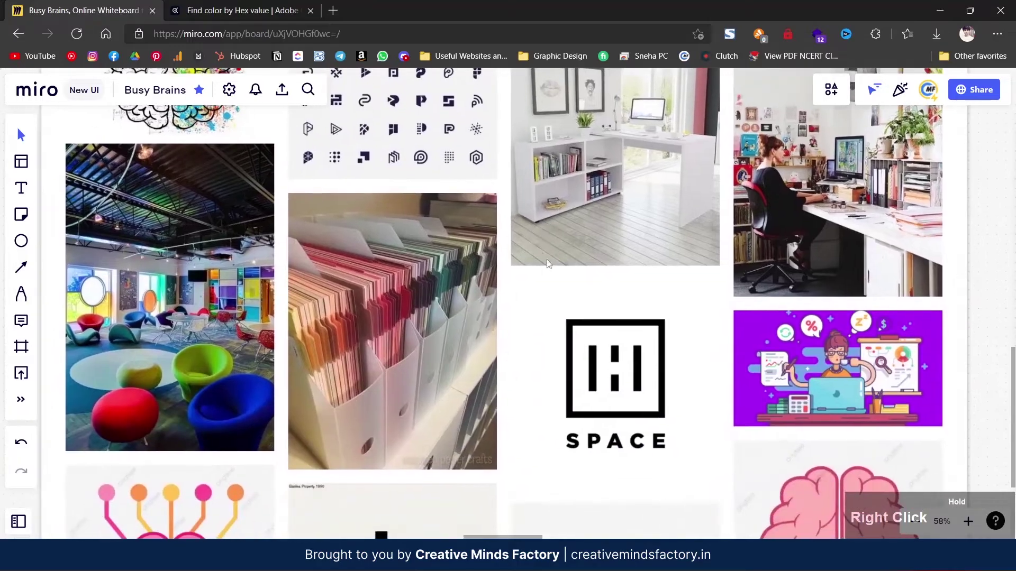
{"action": "left_click_drag", "start_coordinate": [637, 389], "coordinate": [578, 215]}
{"action": "left_click_drag", "start_coordinate": [595, 401], "coordinate": [594, 283]}
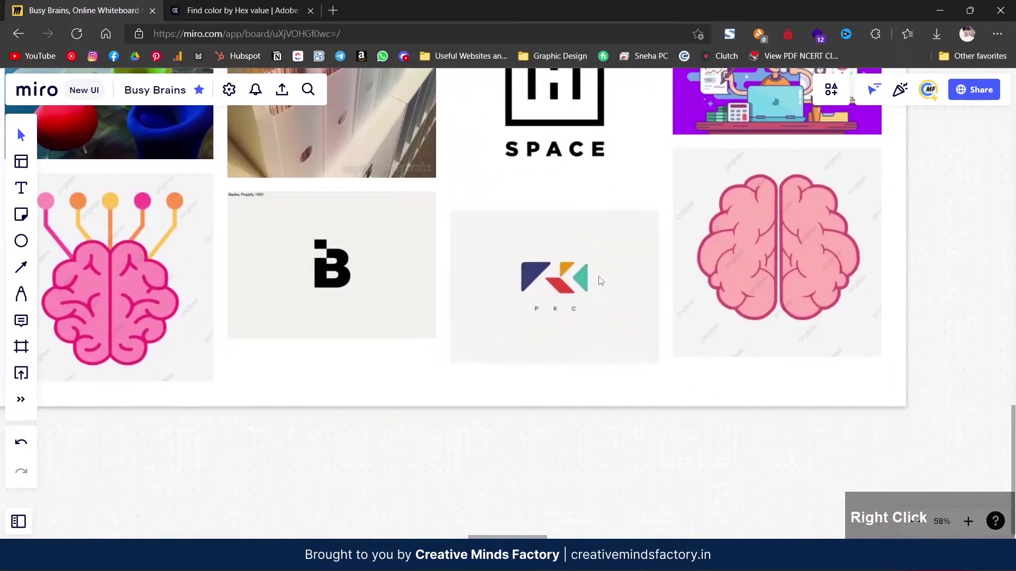
{"action": "scroll", "coordinate": [599, 277], "scroll_direction": "up", "scroll_amount": 3}
{"action": "scroll", "coordinate": [599, 277], "scroll_direction": "down", "scroll_amount": 6}
{"action": "left_click_drag", "start_coordinate": [588, 212], "coordinate": [574, 444]}
{"action": "scroll", "coordinate": [572, 444], "scroll_direction": "down", "scroll_amount": 4}
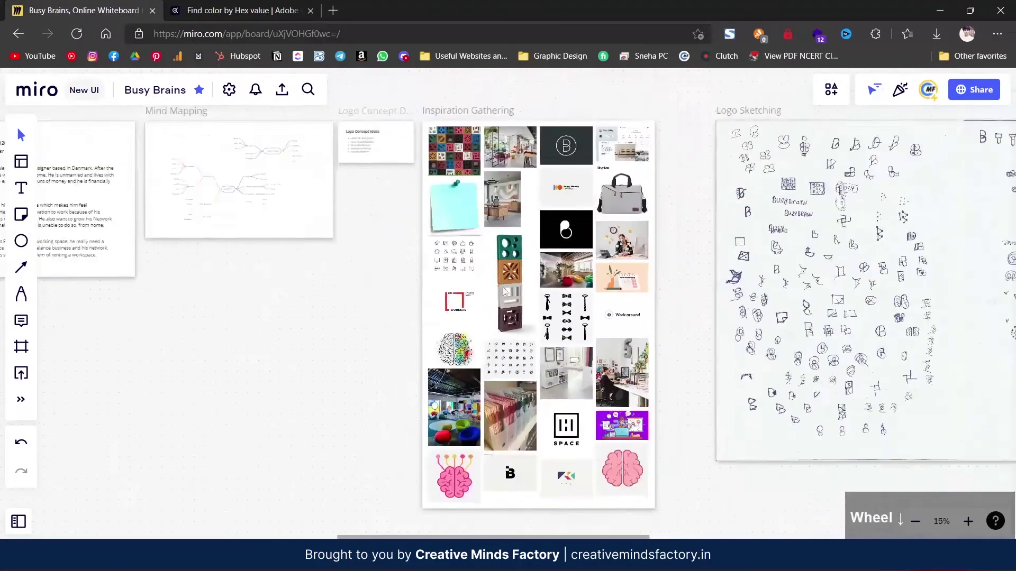
Step: Examine the competitor research frames for Make Offices and Innov8 on the Miro board, focusing on their logos and colour notes
{"action": "scroll", "coordinate": [505, 291], "scroll_direction": "down", "scroll_amount": 3}
{"action": "left_click_drag", "start_coordinate": [340, 299], "coordinate": [657, 325]}
{"action": "scroll", "coordinate": [415, 268], "scroll_direction": "up", "scroll_amount": 6}
{"action": "left_click_drag", "start_coordinate": [245, 368], "coordinate": [562, 336]}
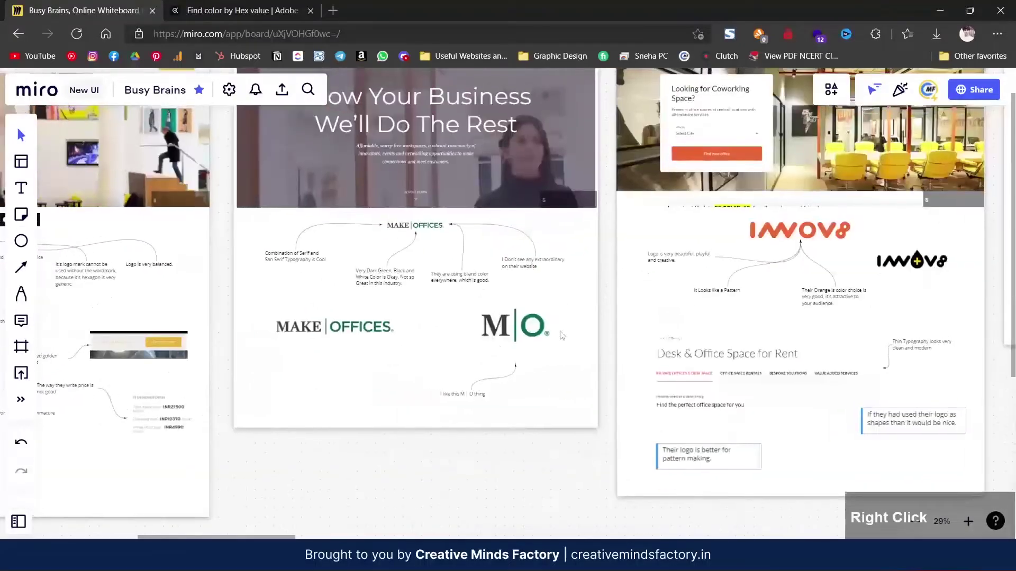
{"action": "left_click_drag", "start_coordinate": [447, 327], "coordinate": [906, 353]}
Step: Switch to Illustrator and move the placed WorkValley image up and to the right, farther from the logo copies
{"action": "left_click_drag", "start_coordinate": [491, 286], "coordinate": [466, 296]}
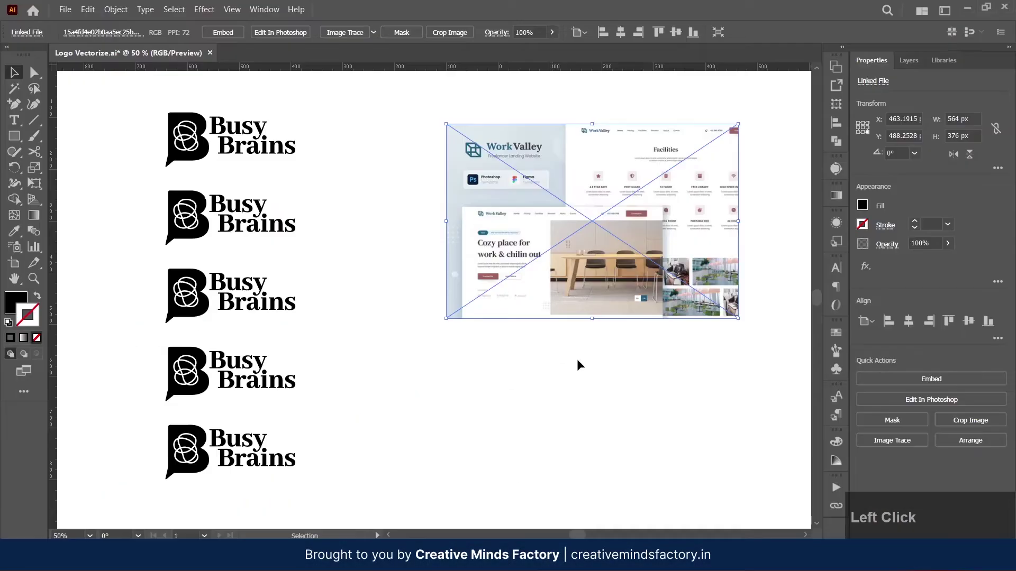
{"action": "left_click_drag", "start_coordinate": [587, 225], "coordinate": [644, 199]}
Step: Switch to Adobe Color and download the "coworking-people" palette of dark navy, yellow, green, red and pale mint as a JPEG
{"action": "key", "text": "alt+Tab"}
{"action": "left_click", "coordinate": [205, 6]}
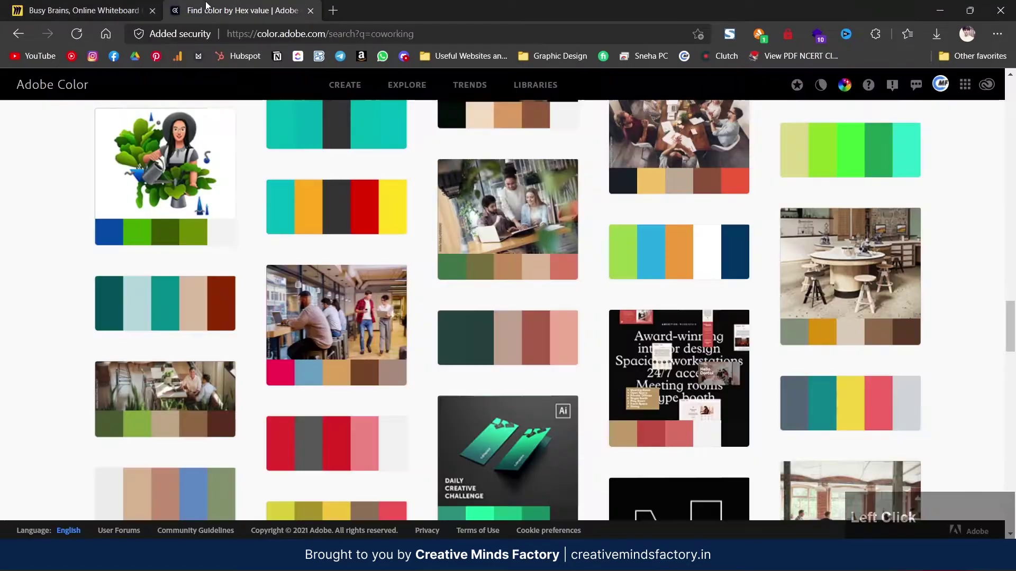
{"action": "scroll", "coordinate": [681, 340], "scroll_direction": "down", "scroll_amount": 2}
{"action": "scroll", "coordinate": [683, 343], "scroll_direction": "down", "scroll_amount": 6}
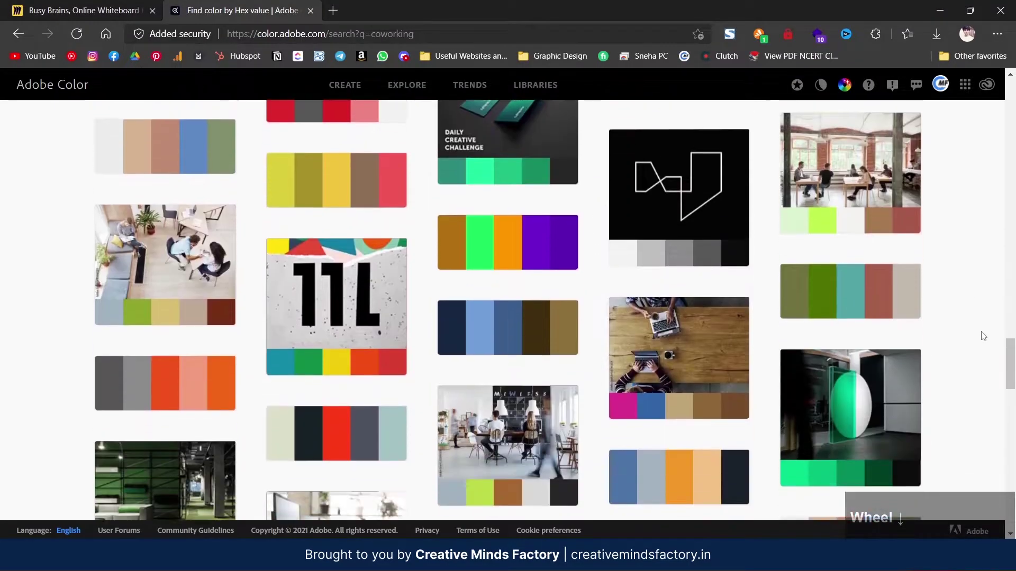
{"action": "scroll", "coordinate": [983, 336], "scroll_direction": "down", "scroll_amount": 3}
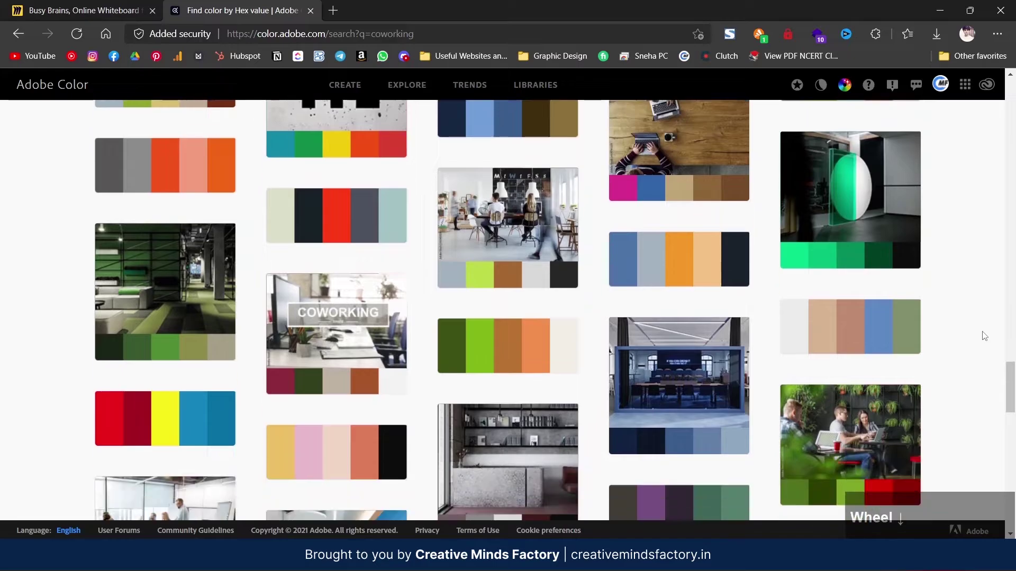
{"action": "scroll", "coordinate": [983, 336], "scroll_direction": "down", "scroll_amount": 5}
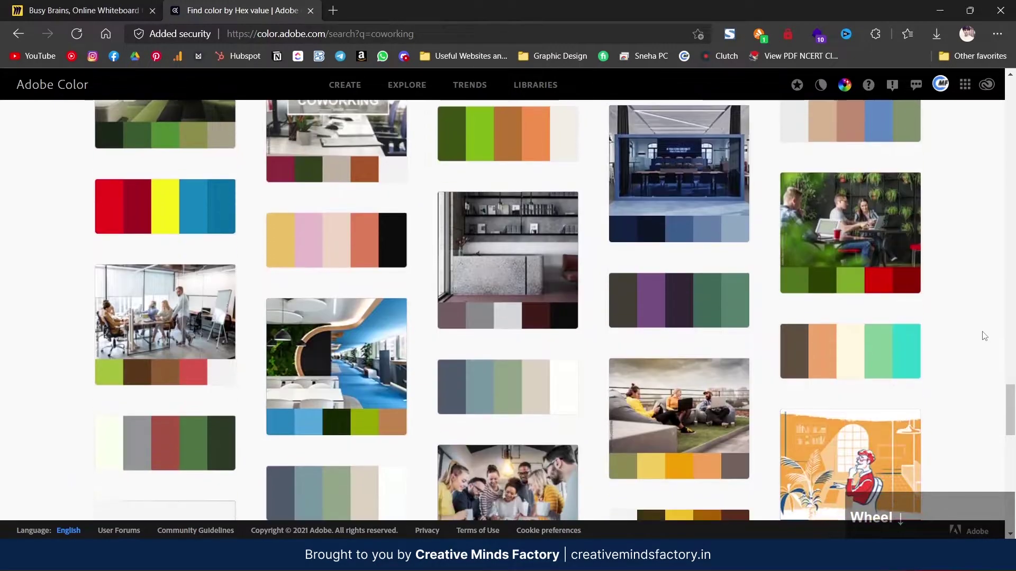
{"action": "scroll", "coordinate": [984, 336], "scroll_direction": "down", "scroll_amount": 6}
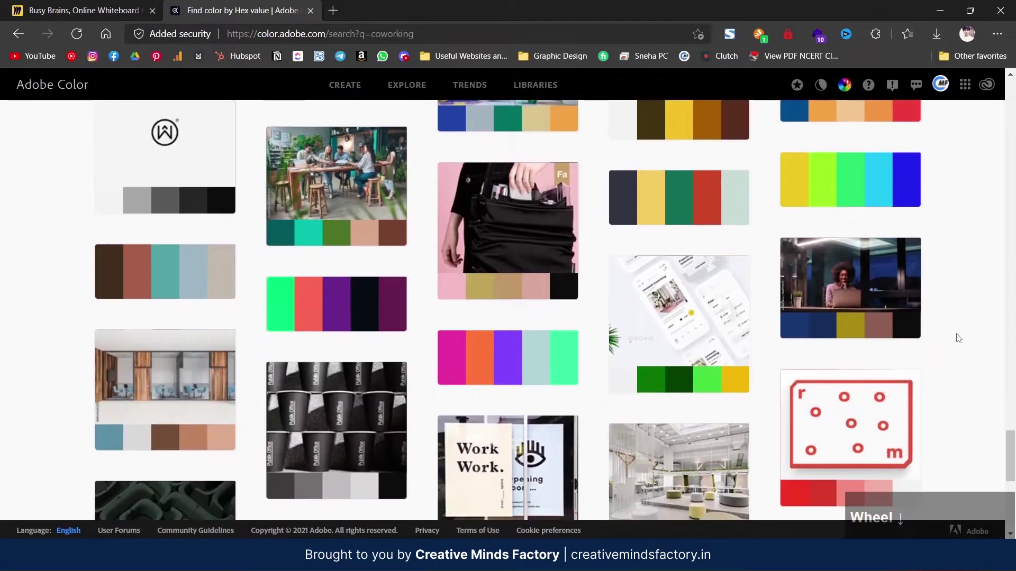
{"action": "left_click", "coordinate": [741, 224]}
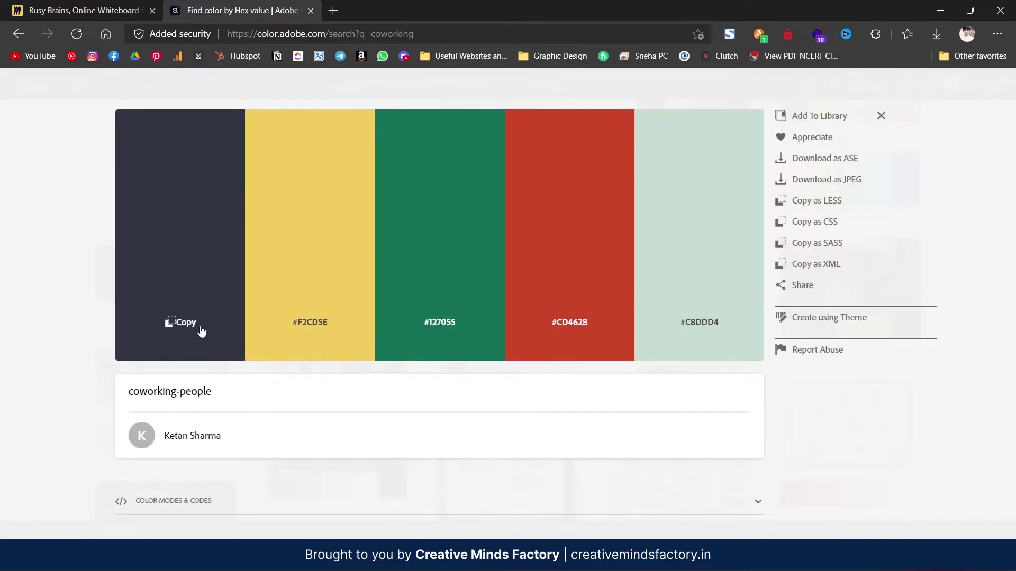
{"action": "left_click", "coordinate": [823, 180]}
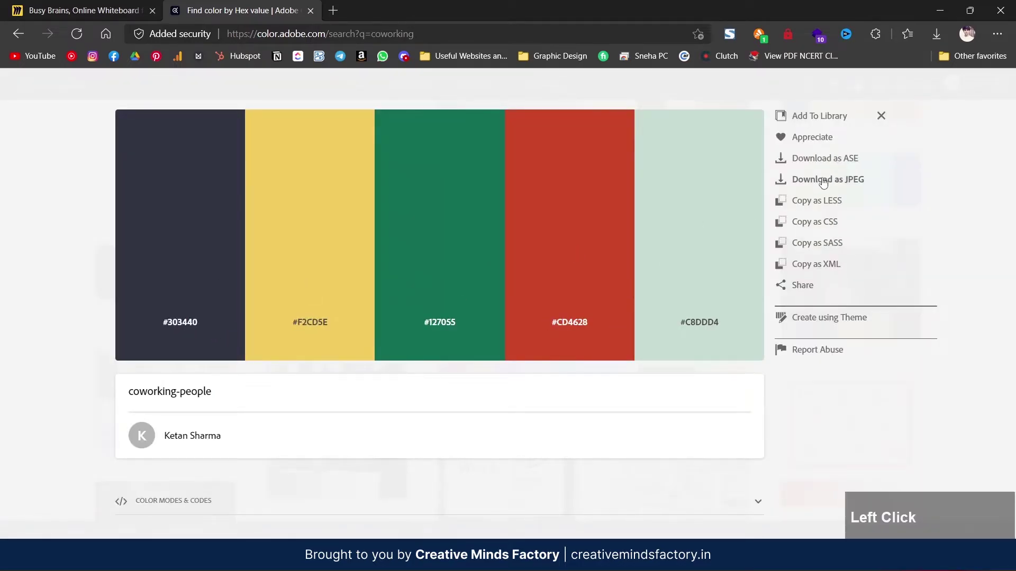
{"action": "left_click", "coordinate": [896, 102]}
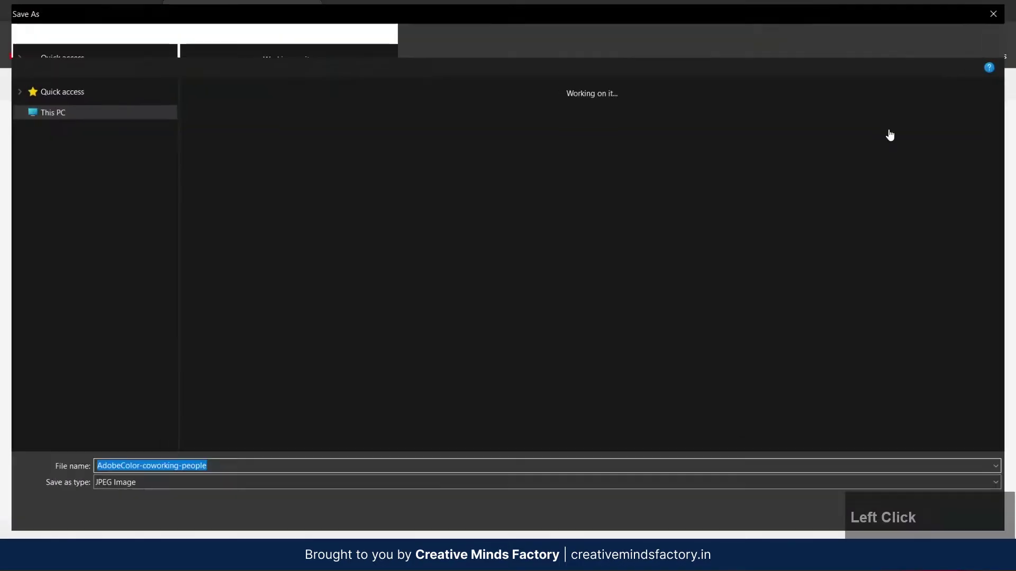
{"action": "left_click", "coordinate": [886, 132]}
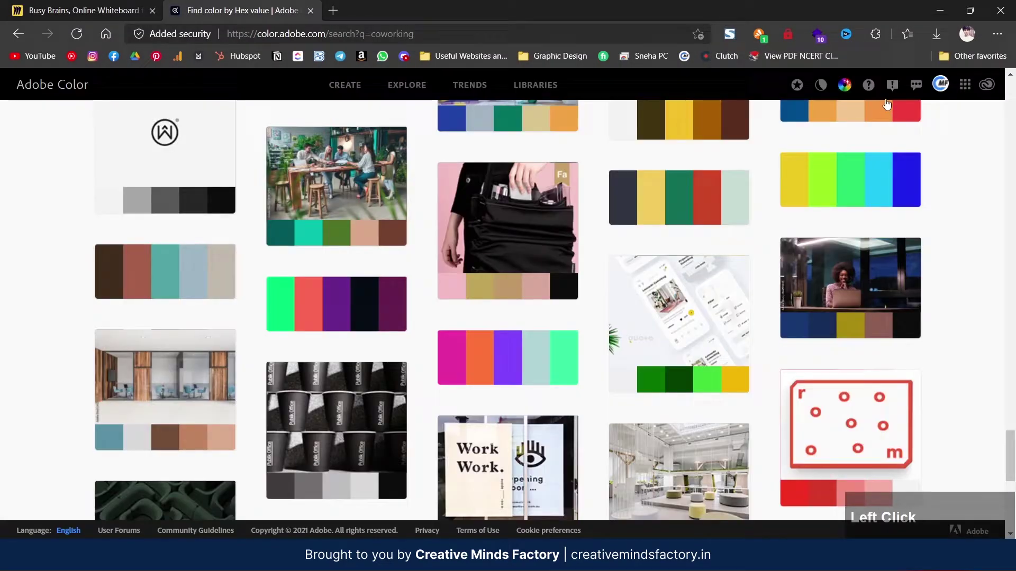
Step: Browse the remaining palettes on the first page of coworking results and open the second page
{"action": "scroll", "coordinate": [968, 326], "scroll_direction": "down", "scroll_amount": 3}
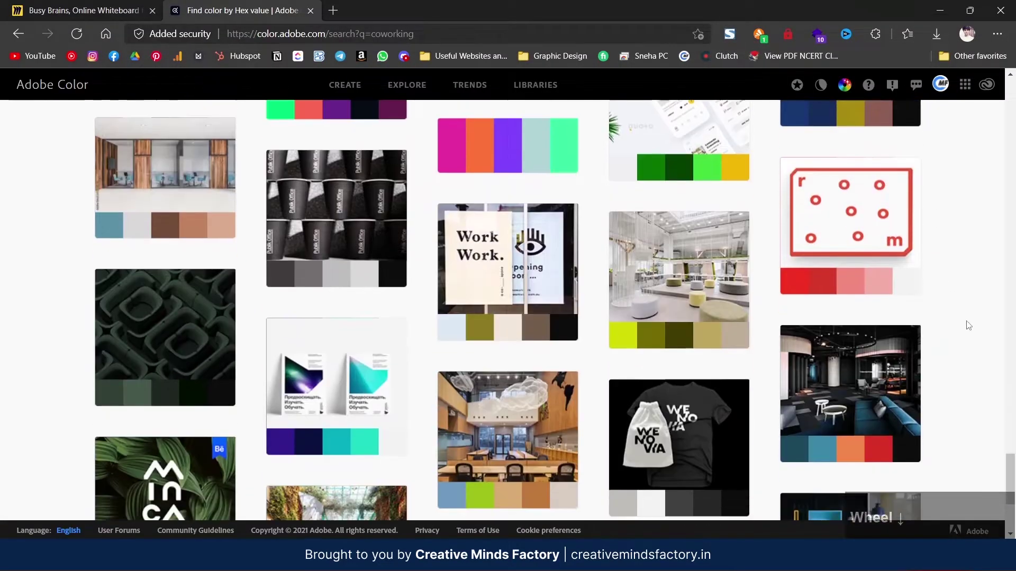
{"action": "scroll", "coordinate": [962, 325], "scroll_direction": "down", "scroll_amount": 3}
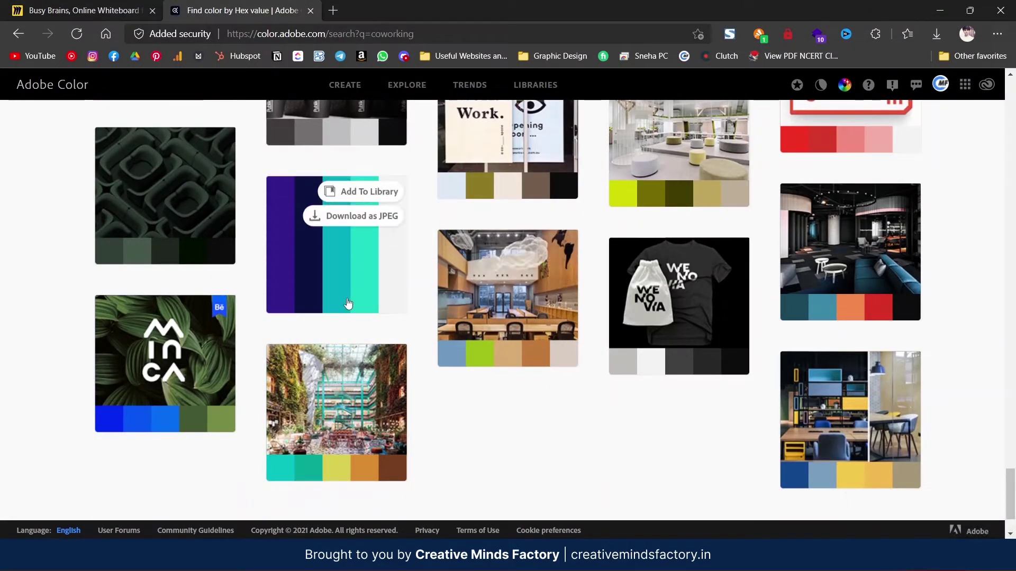
{"action": "scroll", "coordinate": [348, 304], "scroll_direction": "up", "scroll_amount": 1}
{"action": "scroll", "coordinate": [586, 290], "scroll_direction": "down", "scroll_amount": 3}
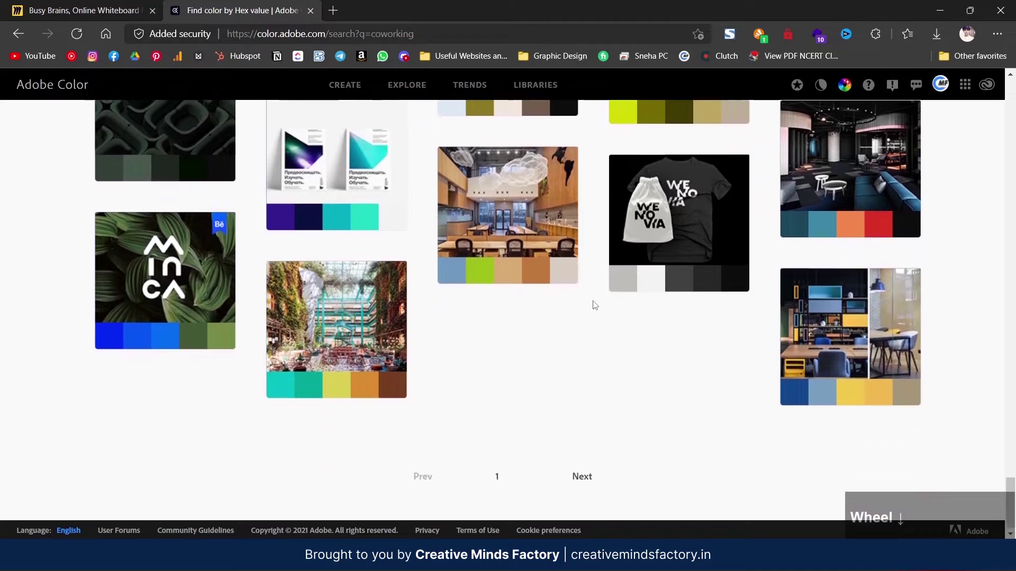
{"action": "left_click", "coordinate": [583, 476]}
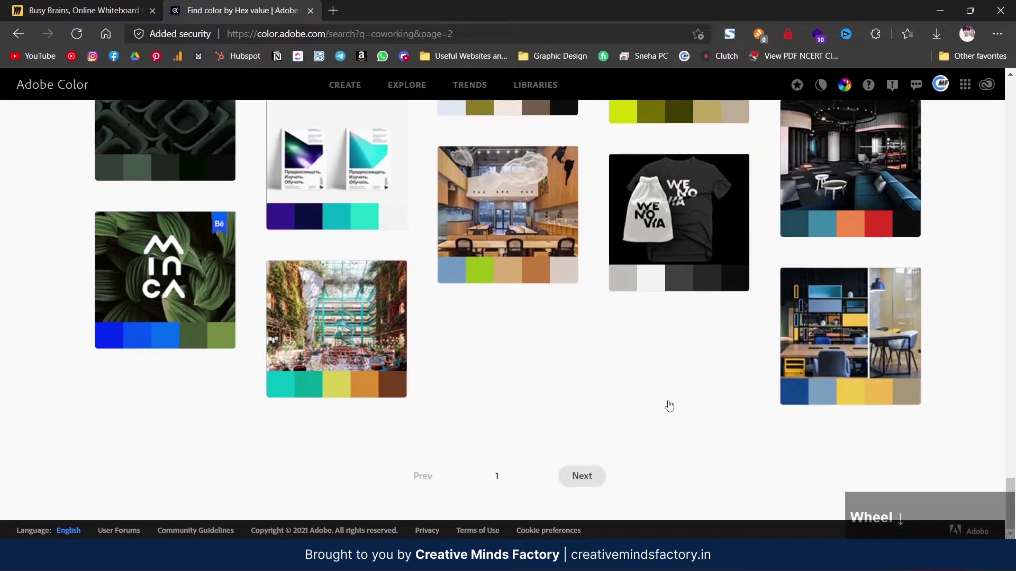
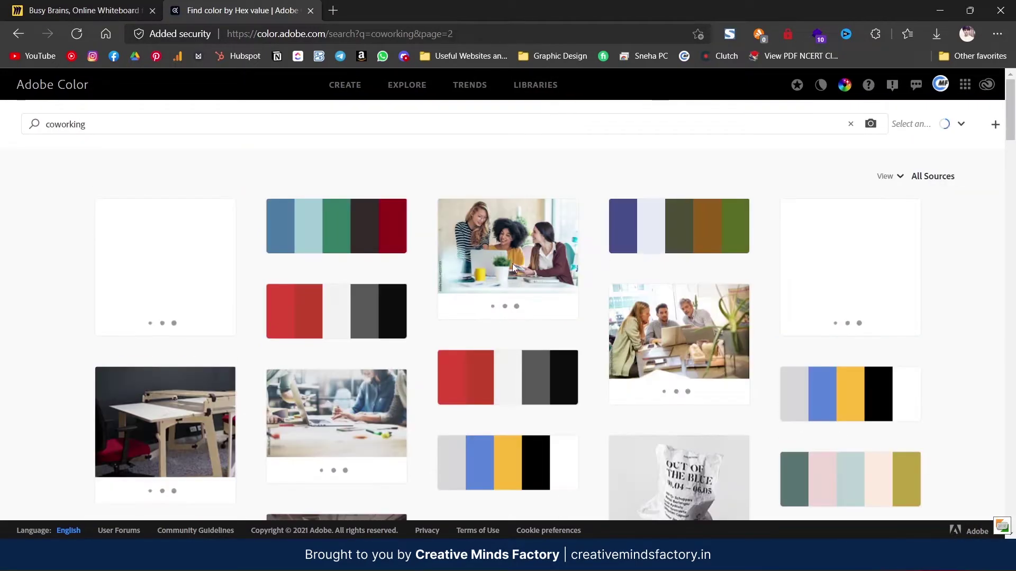
Step: Examine the second page of coworking palettes, including the green and blue "Way Coworking" palette
{"action": "scroll", "coordinate": [874, 320], "scroll_direction": "down", "scroll_amount": 5}
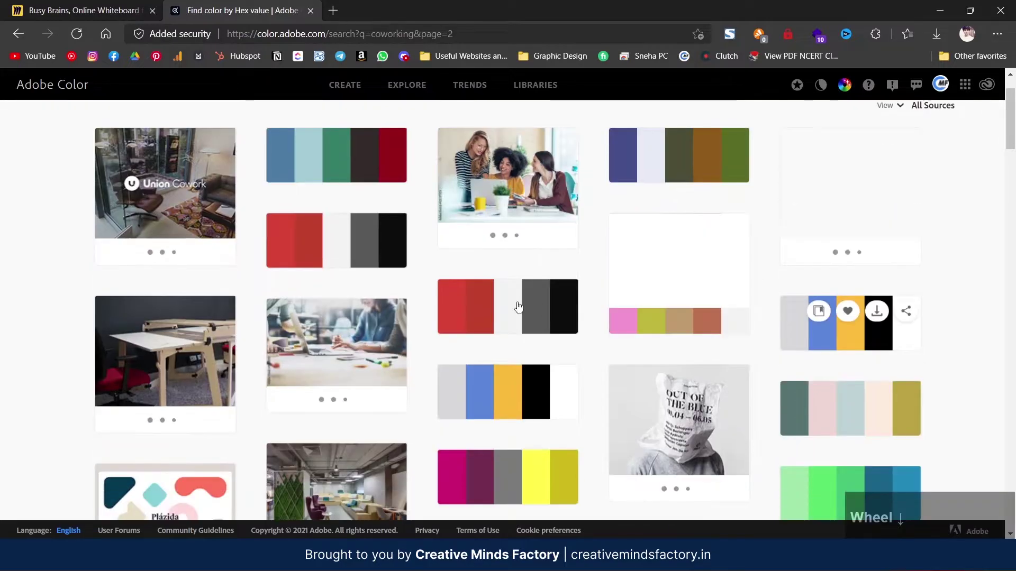
{"action": "left_click", "coordinate": [878, 307]}
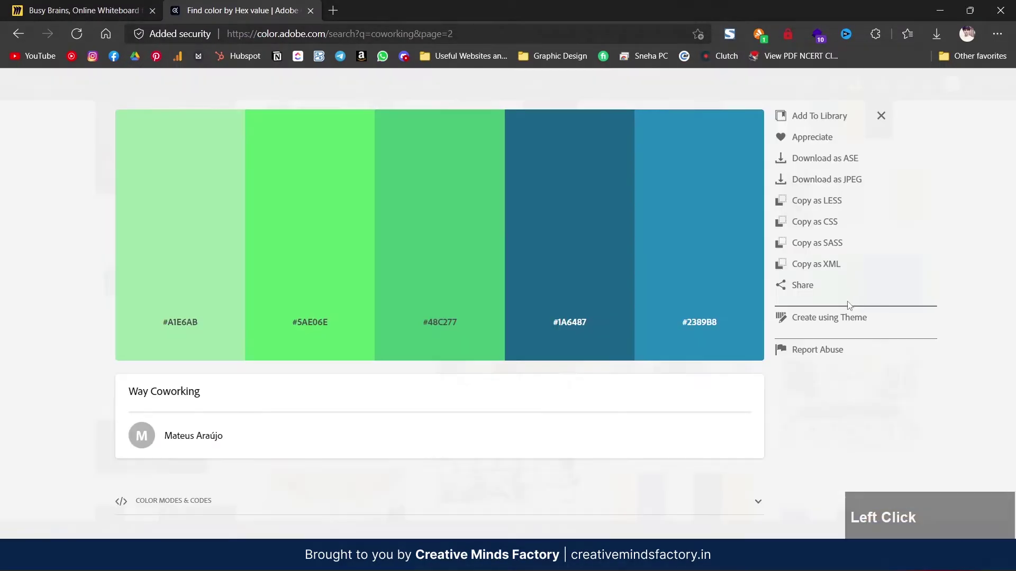
{"action": "left_click", "coordinate": [881, 115]}
{"action": "scroll", "coordinate": [771, 390], "scroll_direction": "down", "scroll_amount": 2}
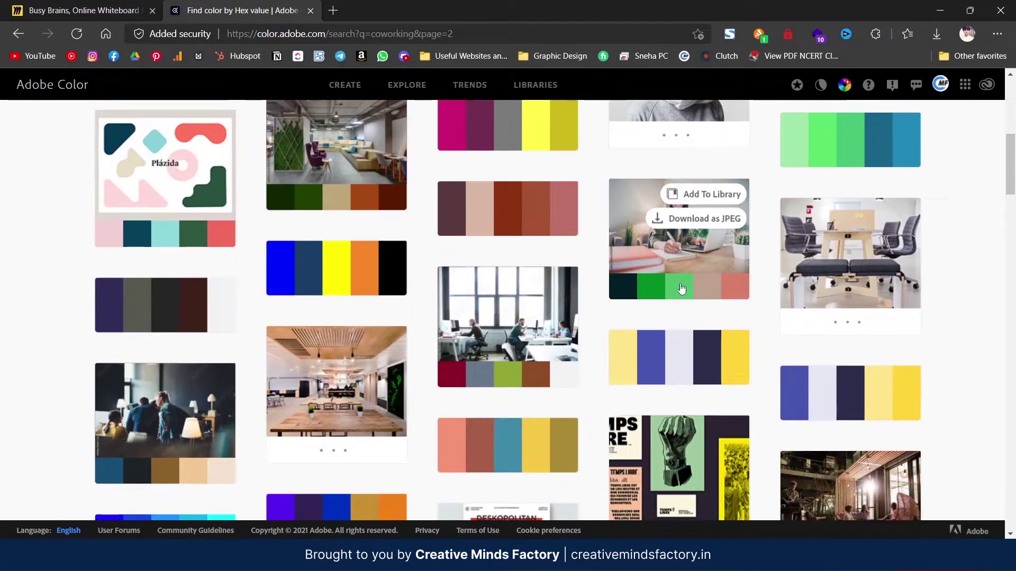
{"action": "scroll", "coordinate": [687, 296], "scroll_direction": "down", "scroll_amount": 3}
{"action": "scroll", "coordinate": [679, 328], "scroll_direction": "up", "scroll_amount": 3}
{"action": "mouse_move", "coordinate": [671, 293]}
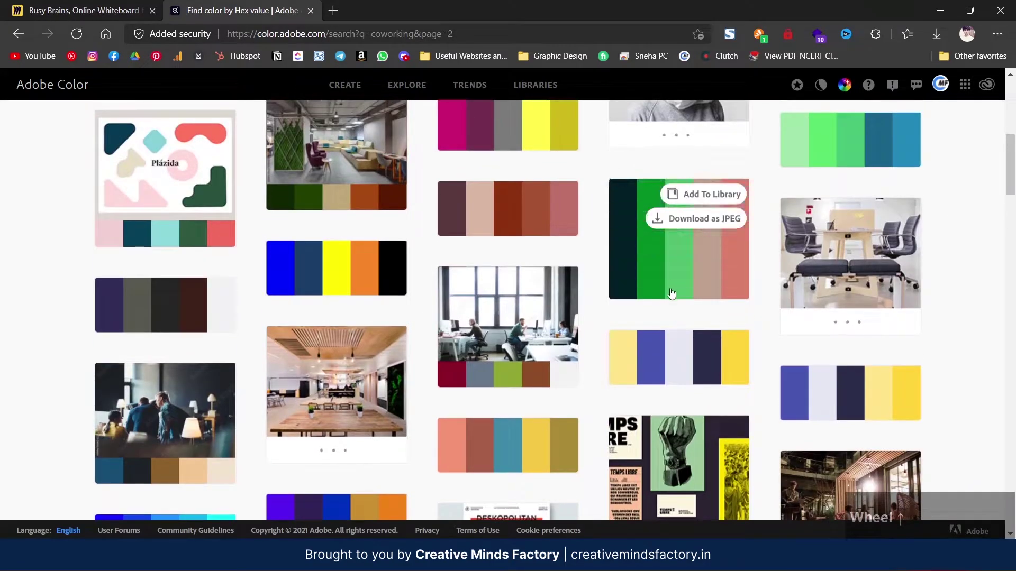
{"action": "scroll", "coordinate": [671, 294], "scroll_direction": "up", "scroll_amount": 10}
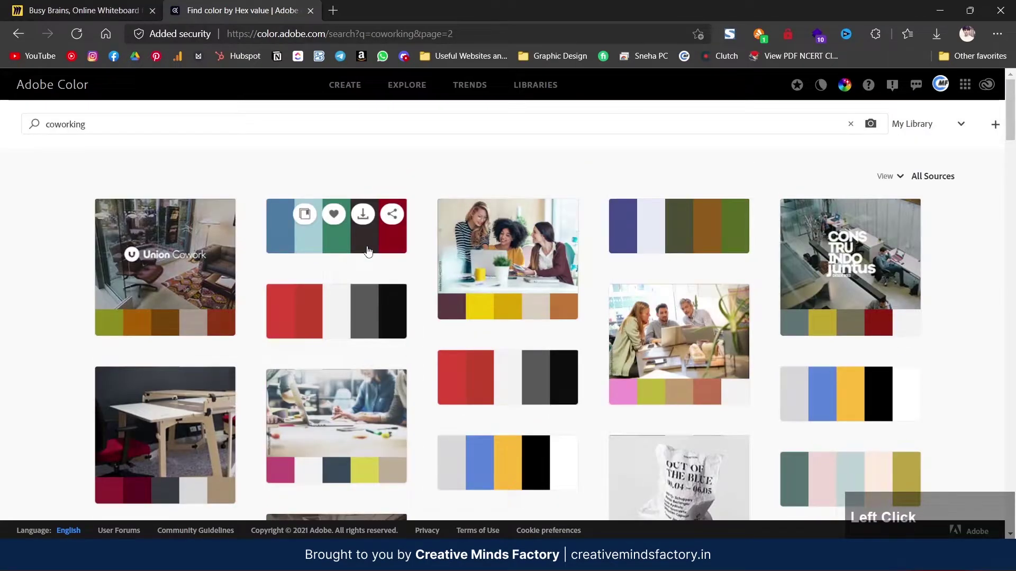
Step: Download the "411" palette of blue, light blue, green, dark brown and dark red as a JPEG
{"action": "left_click", "coordinate": [369, 251]}
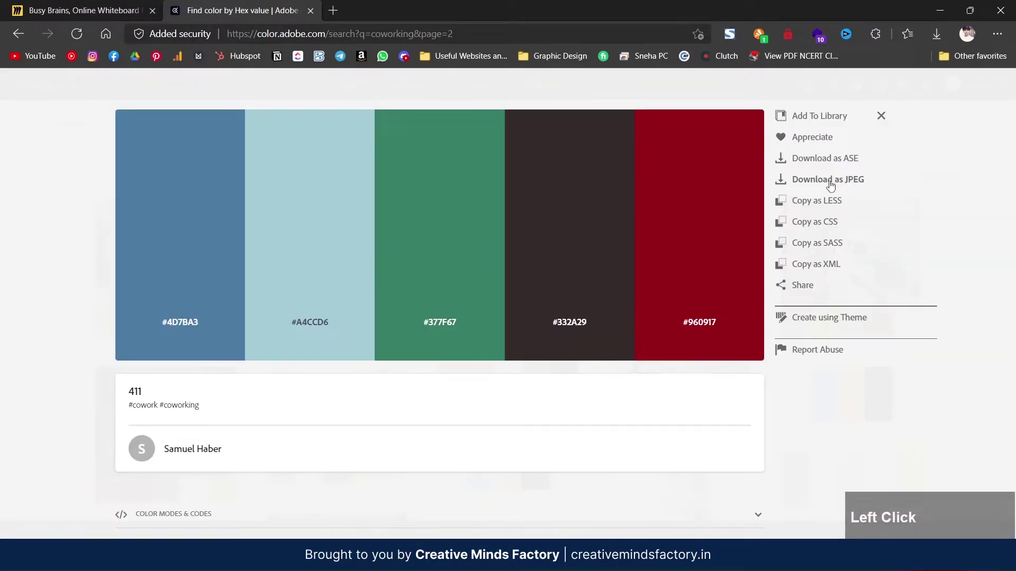
{"action": "left_click", "coordinate": [878, 170]}
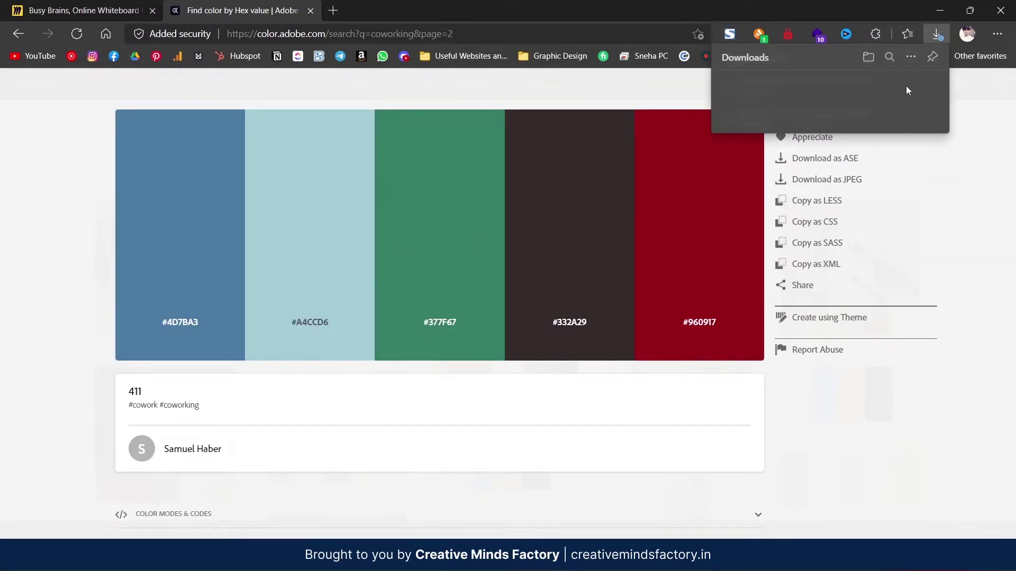
{"action": "left_click", "coordinate": [904, 105]}
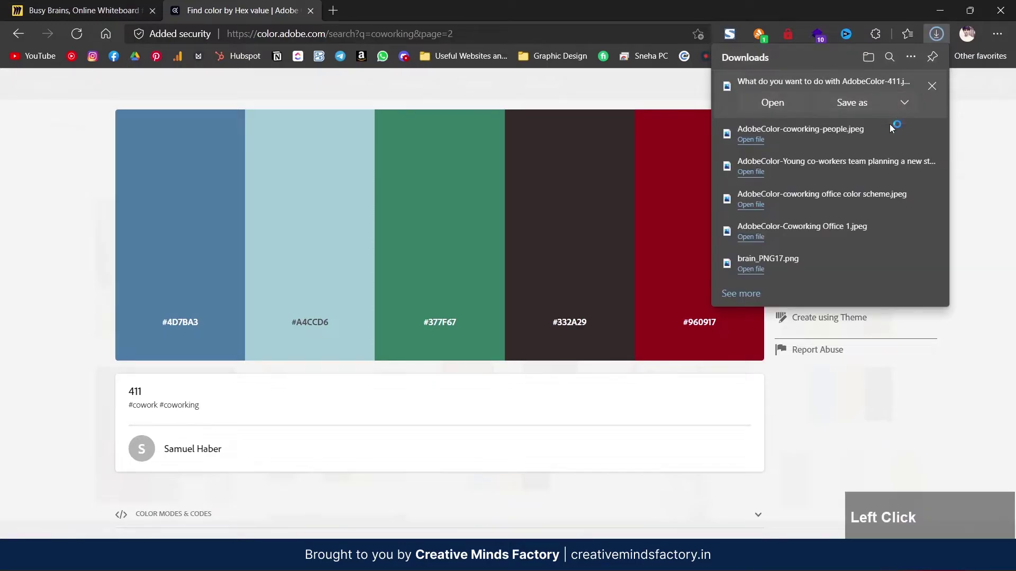
{"action": "left_click", "coordinate": [873, 394]}
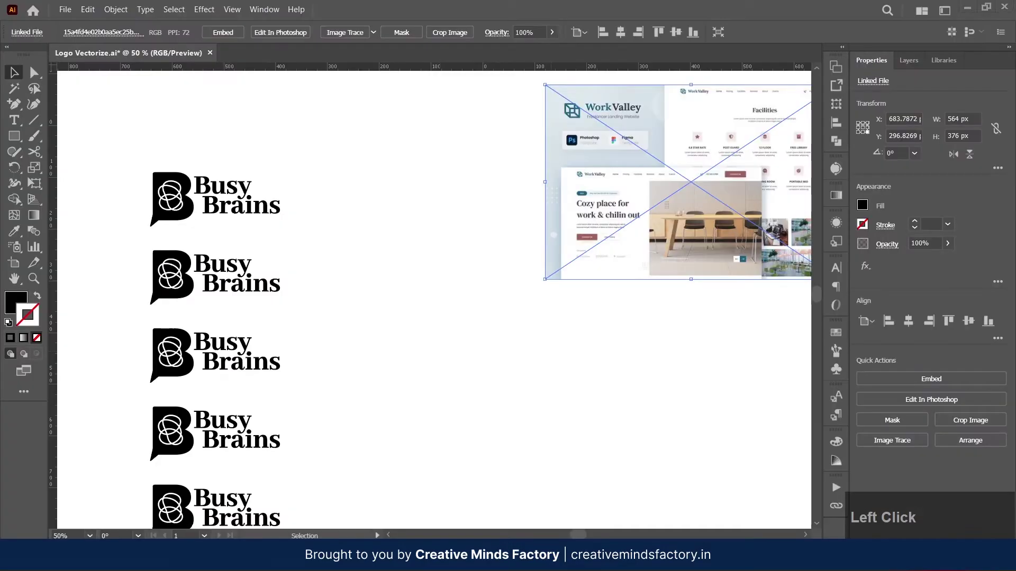
Step: Place the downloaded palette JPEGs as linked images in the Logo Vectorize document in Illustrator
{"action": "scroll", "coordinate": [550, 348], "scroll_direction": "down", "scroll_amount": 2}
{"action": "left_click_drag", "start_coordinate": [551, 348], "coordinate": [486, 333]}
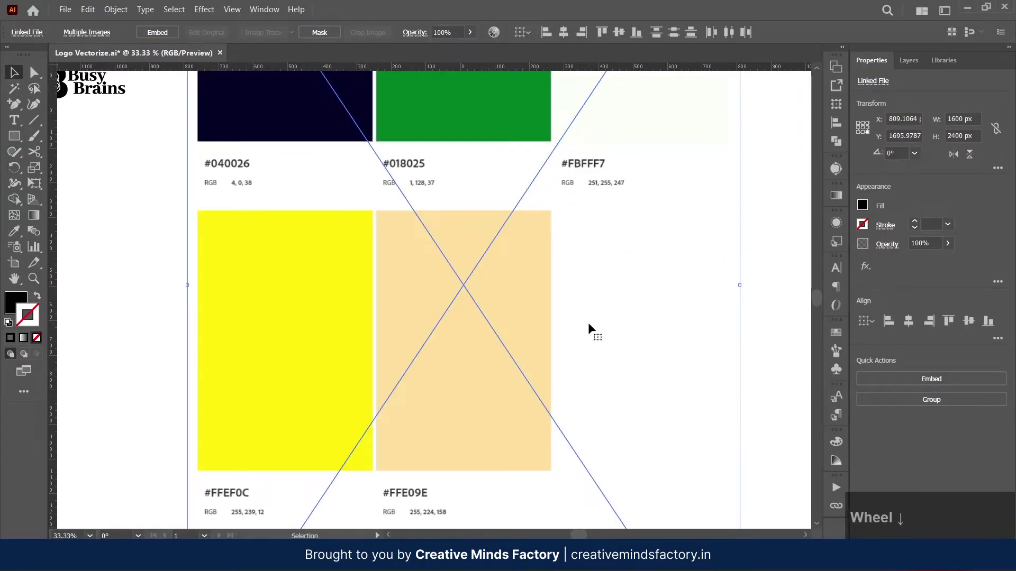
Step: Move the stack of placed palettes beyond the website reference image and shrink each one to about 875 × 335 px
{"action": "scroll", "coordinate": [588, 323], "scroll_direction": "down", "scroll_amount": 2}
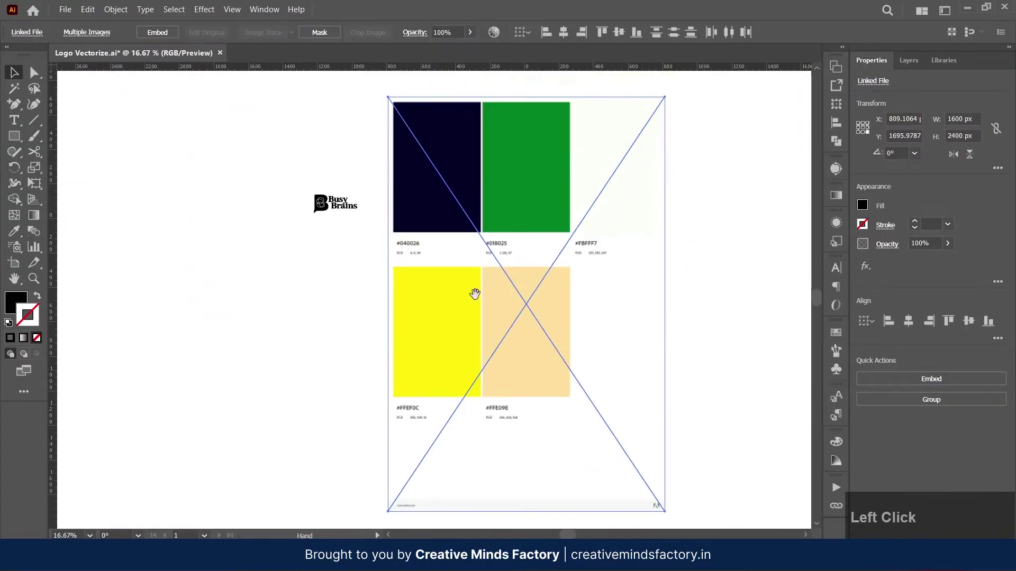
{"action": "left_click_drag", "start_coordinate": [474, 294], "coordinate": [690, 352]}
{"action": "left_click_drag", "start_coordinate": [603, 307], "coordinate": [534, 287]}
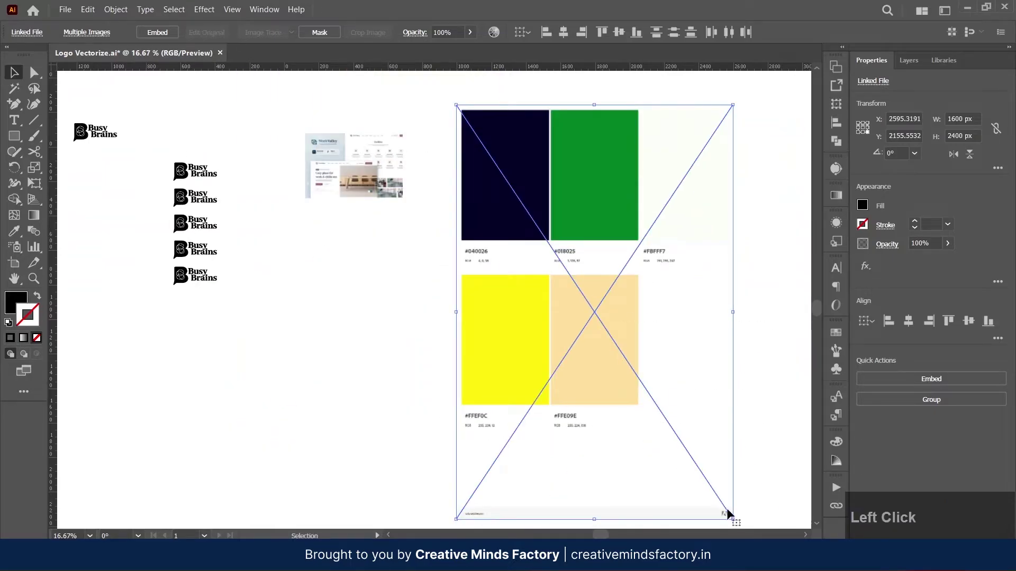
{"action": "left_click_drag", "start_coordinate": [668, 437], "coordinate": [576, 196]}
{"action": "left_click_drag", "start_coordinate": [608, 163], "coordinate": [608, 163]}
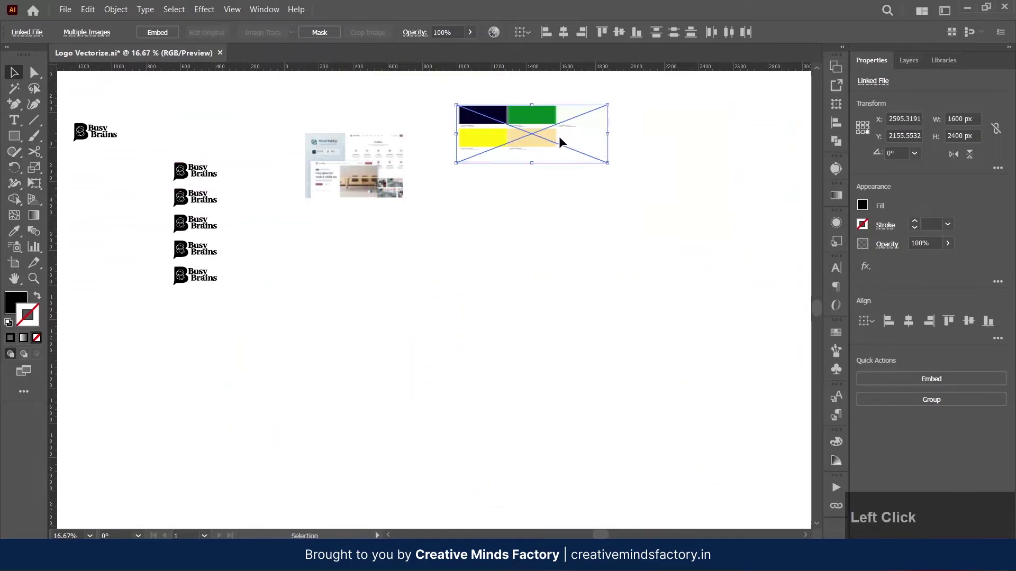
Step: Separate the stacked palettes by spreading the five images out individually on the empty canvas
{"action": "left_click_drag", "start_coordinate": [560, 138], "coordinate": [488, 291]}
{"action": "left_click", "coordinate": [552, 304]}
{"action": "scroll", "coordinate": [480, 319], "scroll_direction": "up", "scroll_amount": 3}
{"action": "left_click_drag", "start_coordinate": [447, 257], "coordinate": [342, 200]}
{"action": "scroll", "coordinate": [341, 236], "scroll_direction": "down", "scroll_amount": 2}
{"action": "left_click_drag", "start_coordinate": [388, 237], "coordinate": [655, 187]}
{"action": "left_click_drag", "start_coordinate": [358, 214], "coordinate": [574, 134]}
{"action": "left_click_drag", "start_coordinate": [309, 226], "coordinate": [611, 334]}
{"action": "left_click_drag", "start_coordinate": [356, 240], "coordinate": [471, 249]}
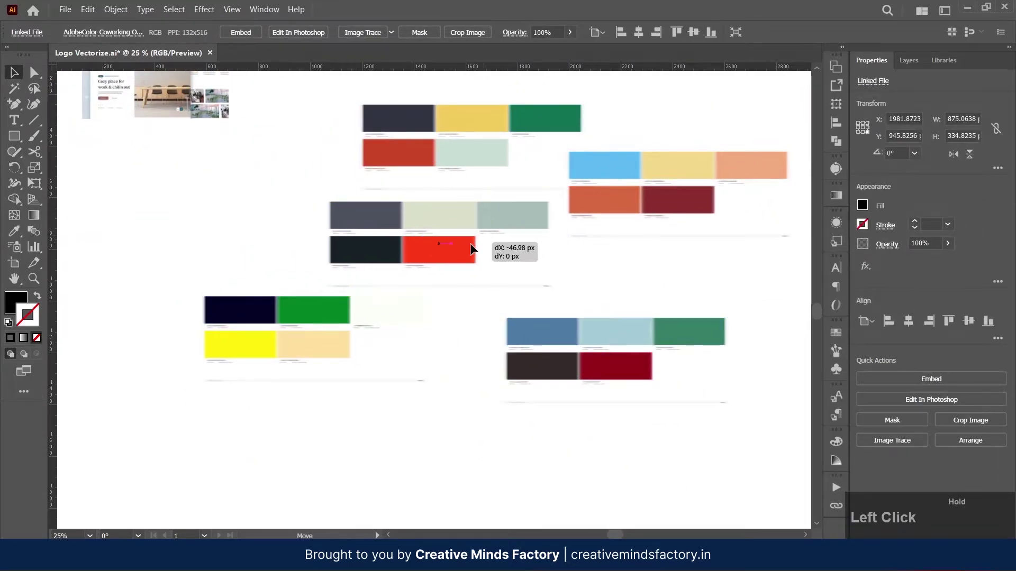
Step: Stack the yellow-green, grey-red, navy-green and blue-dark red palettes in one column, leaving the light blue one beside it
{"action": "left_click_drag", "start_coordinate": [314, 382], "coordinate": [332, 318]}
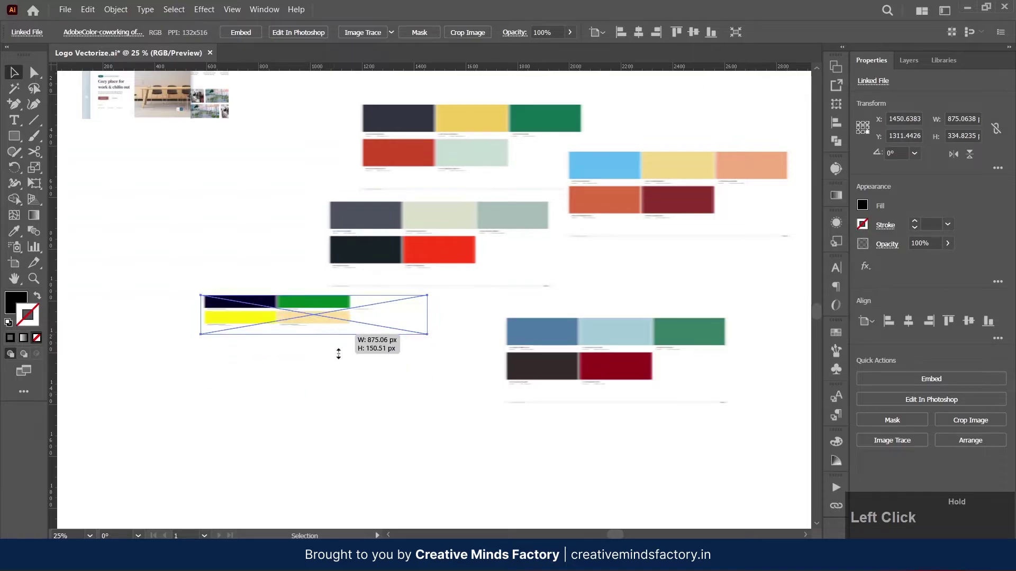
{"action": "left_click_drag", "start_coordinate": [338, 354], "coordinate": [338, 382]}
{"action": "left_click", "coordinate": [433, 389]}
{"action": "left_click_drag", "start_coordinate": [314, 342], "coordinate": [427, 362]}
{"action": "left_click_drag", "start_coordinate": [519, 231], "coordinate": [406, 268]}
{"action": "left_click_drag", "start_coordinate": [501, 125], "coordinate": [356, 159]}
{"action": "left_click_drag", "start_coordinate": [528, 191], "coordinate": [437, 201]}
{"action": "scroll", "coordinate": [582, 329], "scroll_direction": "down", "scroll_amount": 1}
{"action": "left_click_drag", "start_coordinate": [582, 329], "coordinate": [556, 216]}
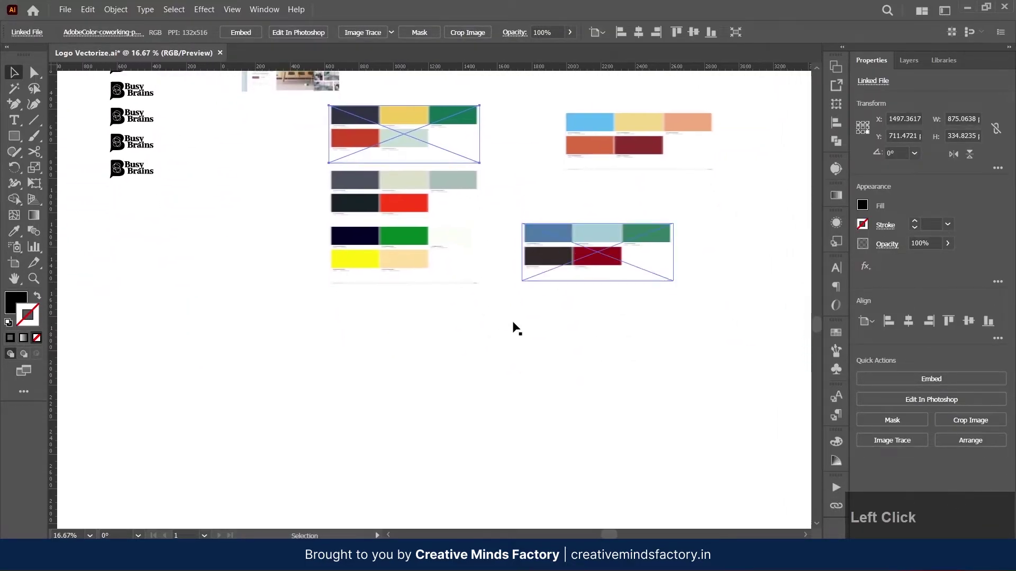
{"action": "left_click_drag", "start_coordinate": [576, 259], "coordinate": [382, 325]}
{"action": "left_click_drag", "start_coordinate": [601, 135], "coordinate": [551, 200]}
Step: Select all five palettes and scale them down together to about 476 × 245 px overall
{"action": "left_click", "coordinate": [385, 185]}
{"action": "scroll", "coordinate": [385, 186], "scroll_direction": "up", "scroll_amount": 2}
{"action": "left_click_drag", "start_coordinate": [321, 132], "coordinate": [556, 252]}
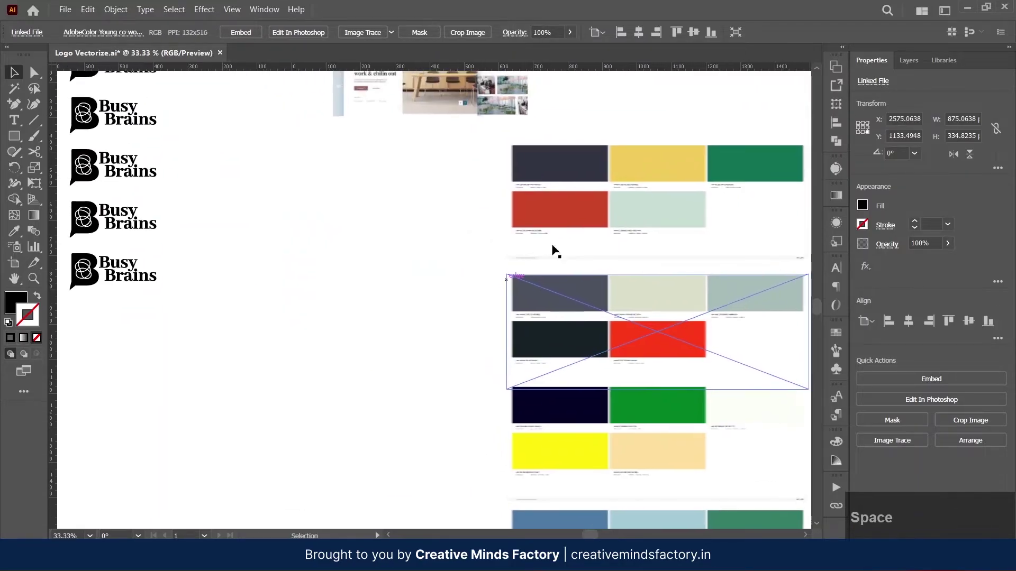
{"action": "scroll", "coordinate": [576, 225], "scroll_direction": "up", "scroll_amount": 6}
{"action": "scroll", "coordinate": [581, 224], "scroll_direction": "down", "scroll_amount": 8}
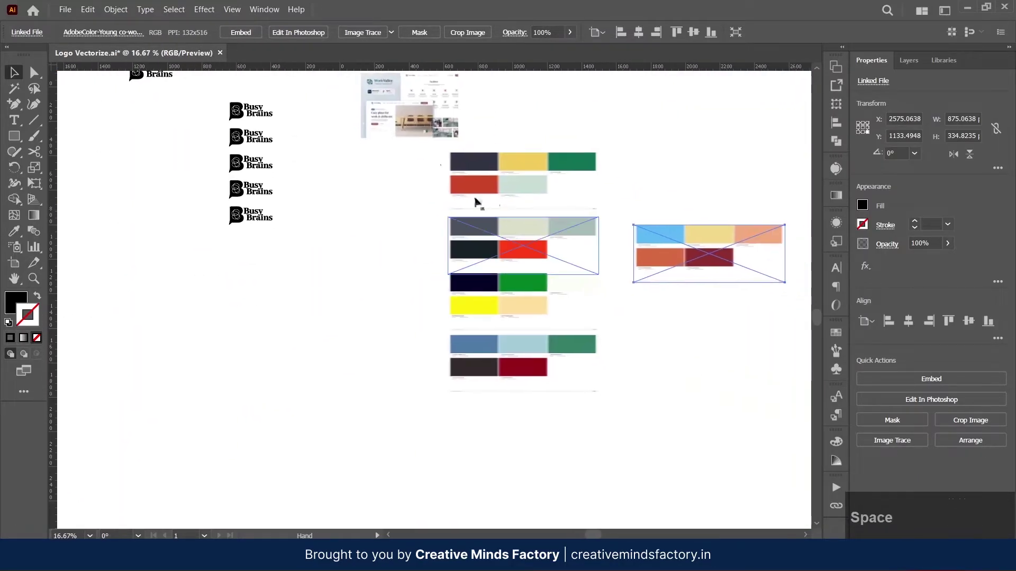
{"action": "left_click_drag", "start_coordinate": [685, 383], "coordinate": [638, 280]}
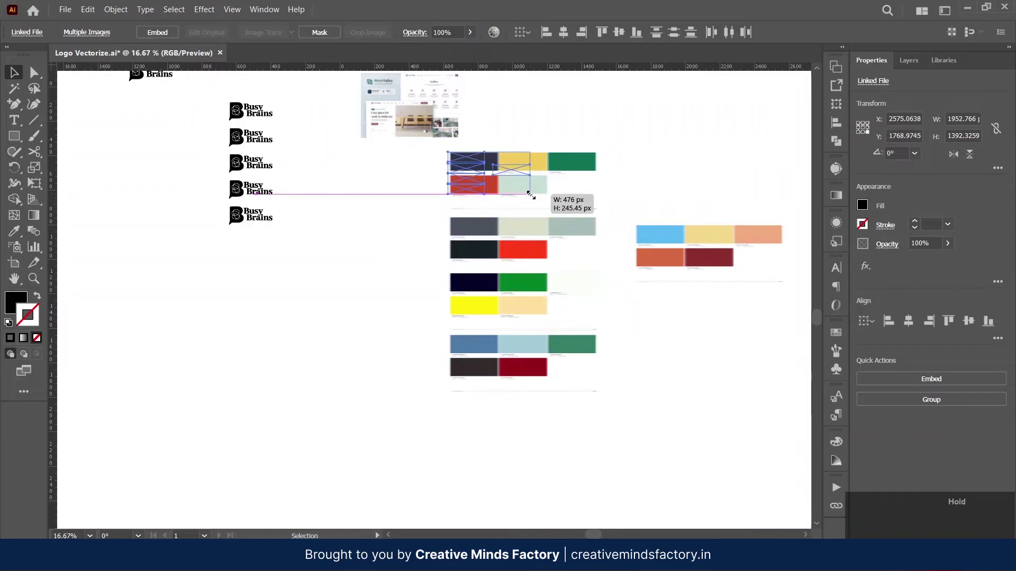
{"action": "left_click_drag", "start_coordinate": [530, 195], "coordinate": [530, 196]}
{"action": "mouse_move", "coordinate": [441, 176]}
{"action": "left_mouse_down"}
{"action": "mouse_move", "coordinate": [410, 181]}
{"action": "mouse_move", "coordinate": [499, 328]}
{"action": "left_mouse_up"}
Step: Move the palettes beside the logo duplicates and place the light blue palette at the foot of the column
{"action": "scroll", "coordinate": [314, 192], "scroll_direction": "up", "scroll_amount": 2}
{"action": "left_click_drag", "start_coordinate": [559, 305], "coordinate": [480, 289]}
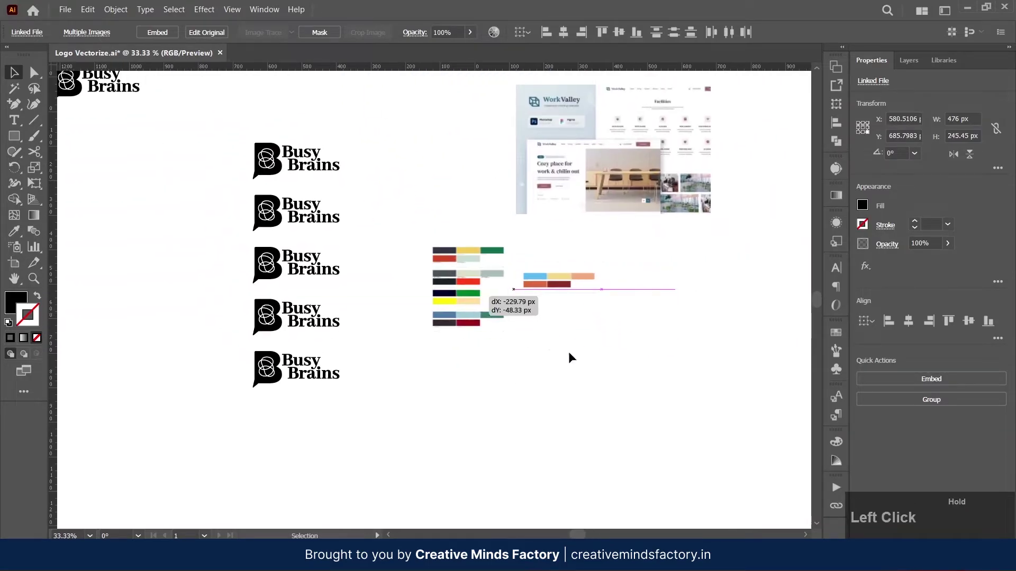
{"action": "left_click_drag", "start_coordinate": [568, 345], "coordinate": [493, 339]}
{"action": "left_click_drag", "start_coordinate": [562, 290], "coordinate": [467, 350]}
{"action": "left_click_drag", "start_coordinate": [455, 391], "coordinate": [409, 196]}
{"action": "scroll", "coordinate": [338, 192], "scroll_direction": "up", "scroll_amount": 3}
{"action": "left_click_drag", "start_coordinate": [339, 191], "coordinate": [465, 301]}
{"action": "left_click", "coordinate": [490, 266]}
{"action": "left_click_drag", "start_coordinate": [507, 270], "coordinate": [412, 227]}
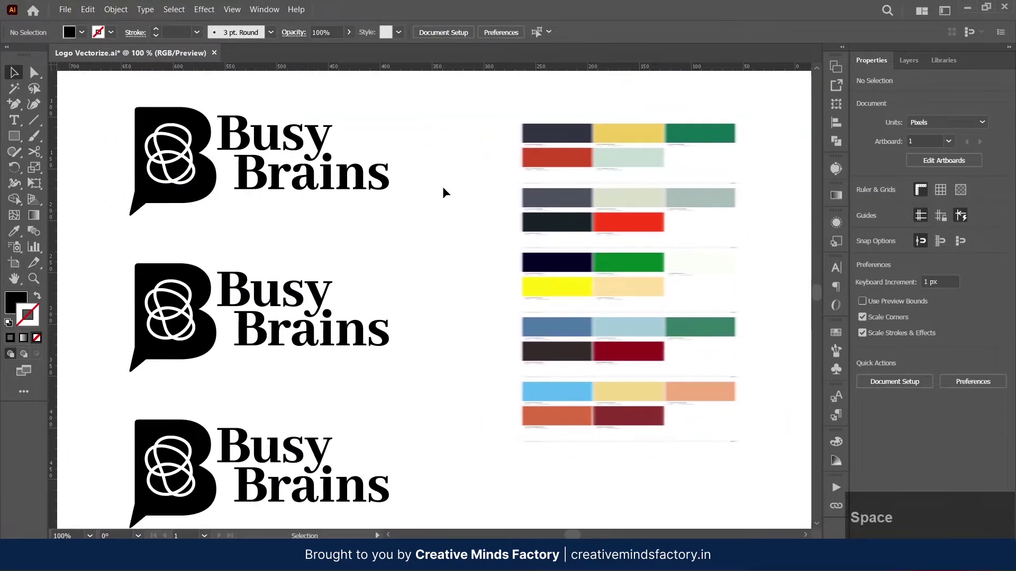
{"action": "left_click_drag", "start_coordinate": [442, 187], "coordinate": [445, 199]}
Step: Recolour the first Busy Brains logo in the stack with the green sampled from the first palette
{"action": "left_click", "coordinate": [192, 207]}
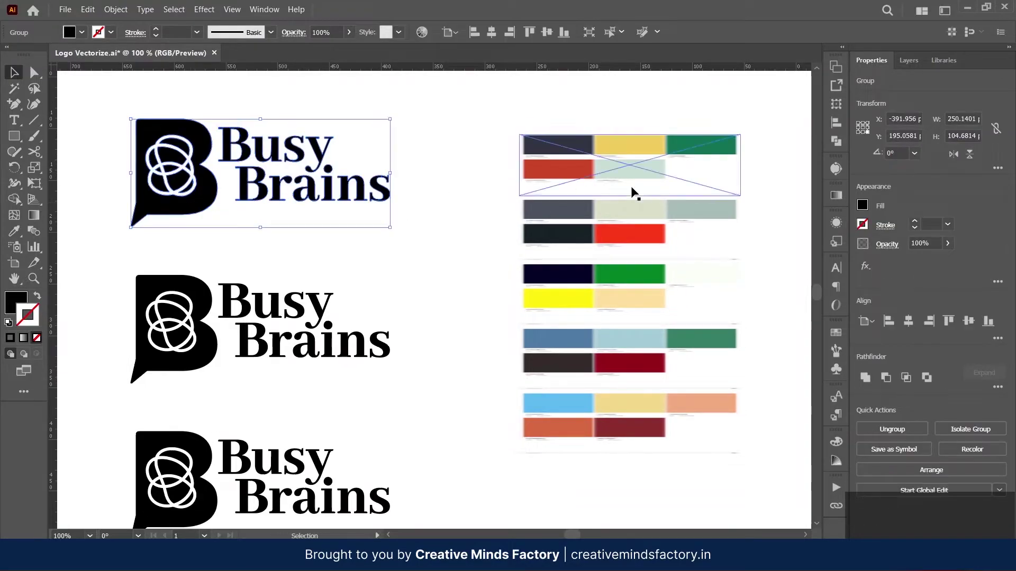
{"action": "left_click", "coordinate": [706, 141]}
{"action": "left_click", "coordinate": [458, 202]}
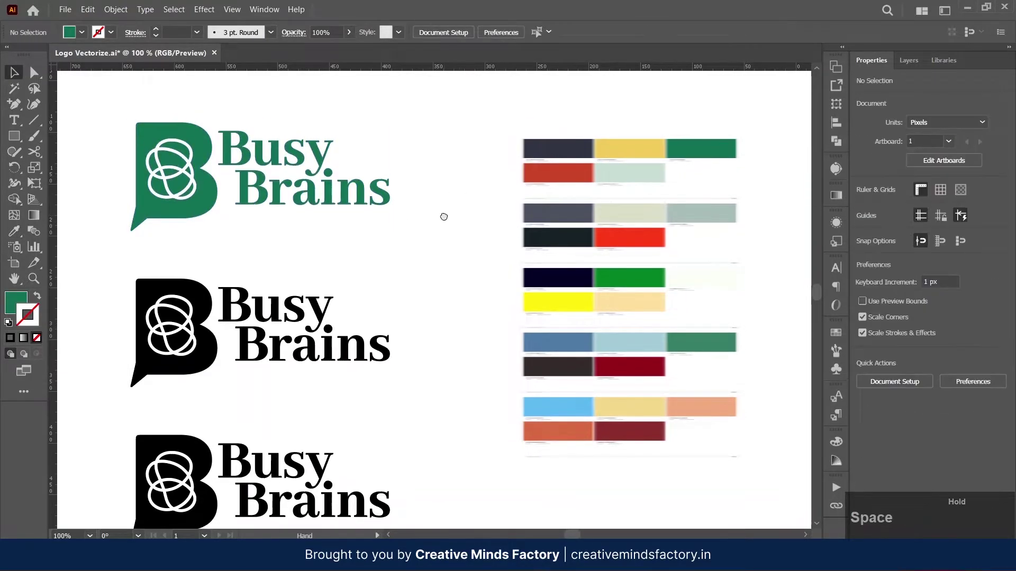
{"action": "left_click_drag", "start_coordinate": [433, 241], "coordinate": [410, 249]}
Step: Recolour the second Busy Brains logo with the red sampled from the first palette
{"action": "left_click", "coordinate": [389, 317]}
{"action": "key", "text": "i"}
{"action": "left_click", "coordinate": [545, 151]}
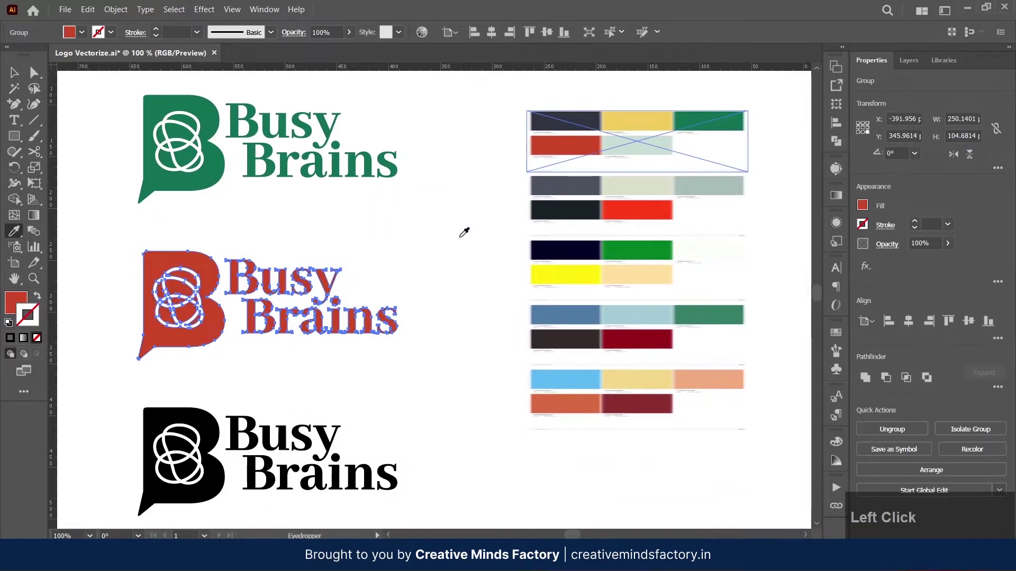
{"action": "key", "text": "v"}
{"action": "left_click", "coordinate": [440, 297]}
{"action": "left_click_drag", "start_coordinate": [474, 350], "coordinate": [493, 277]}
Step: Recolour the third Busy Brains logo with the green sampled from the navy, green and yellow palette
{"action": "left_click_drag", "start_coordinate": [512, 367], "coordinate": [397, 373]}
{"action": "left_click", "coordinate": [200, 373]}
{"action": "key", "text": "i"}
{"action": "left_click", "coordinate": [640, 139]}
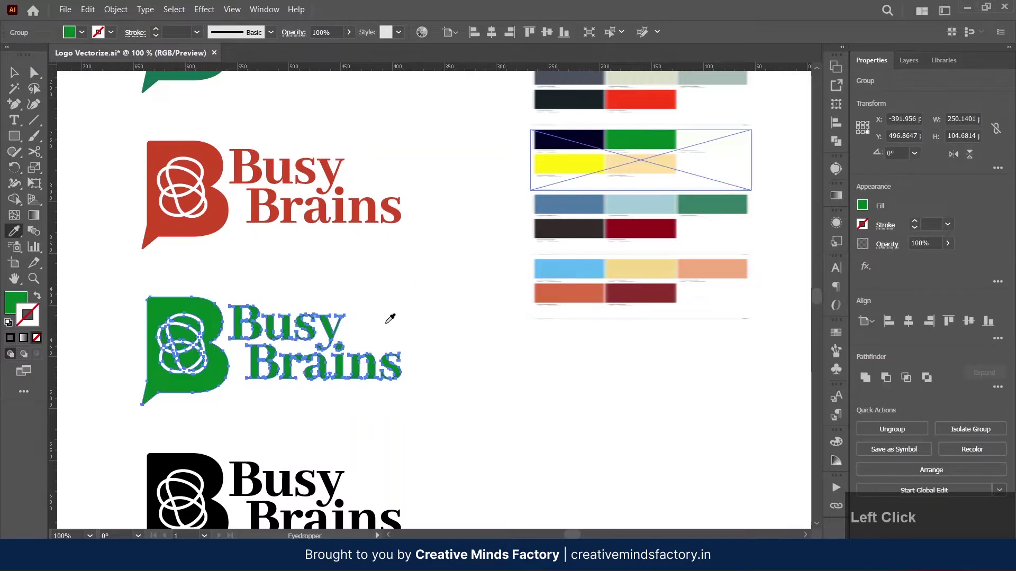
{"action": "left_click", "coordinate": [415, 316]}
Step: Recolour the third logo's speech-bubble B with the dark navy from the same palette, leaving the wordmark green
{"action": "left_click", "coordinate": [219, 389]}
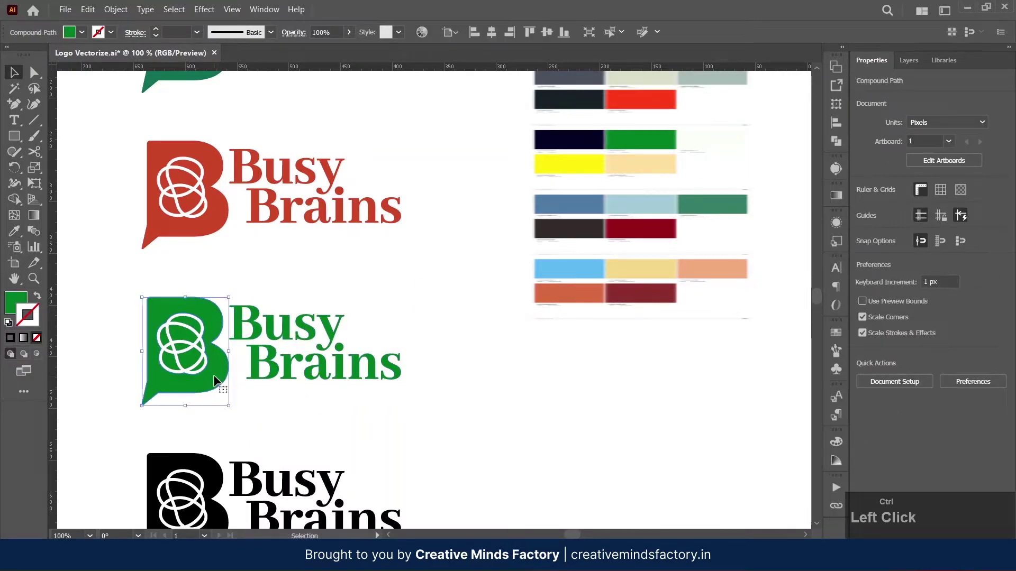
{"action": "key", "text": "i"}
{"action": "left_click", "coordinate": [585, 135]}
{"action": "key", "text": "v"}
{"action": "left_click", "coordinate": [418, 312]}
Step: Isolate the third logo's icon and fill the shapes inside its scribble with the B's dark navy
{"action": "scroll", "coordinate": [175, 362], "scroll_direction": "up", "scroll_amount": 3}
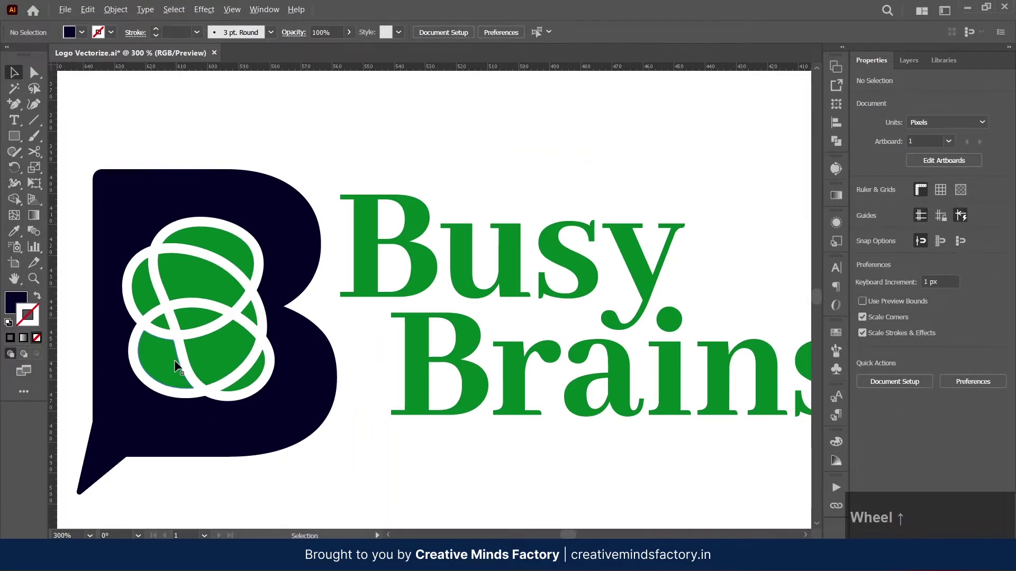
{"action": "left_click", "coordinate": [325, 472]}
{"action": "left_click", "coordinate": [227, 349]}
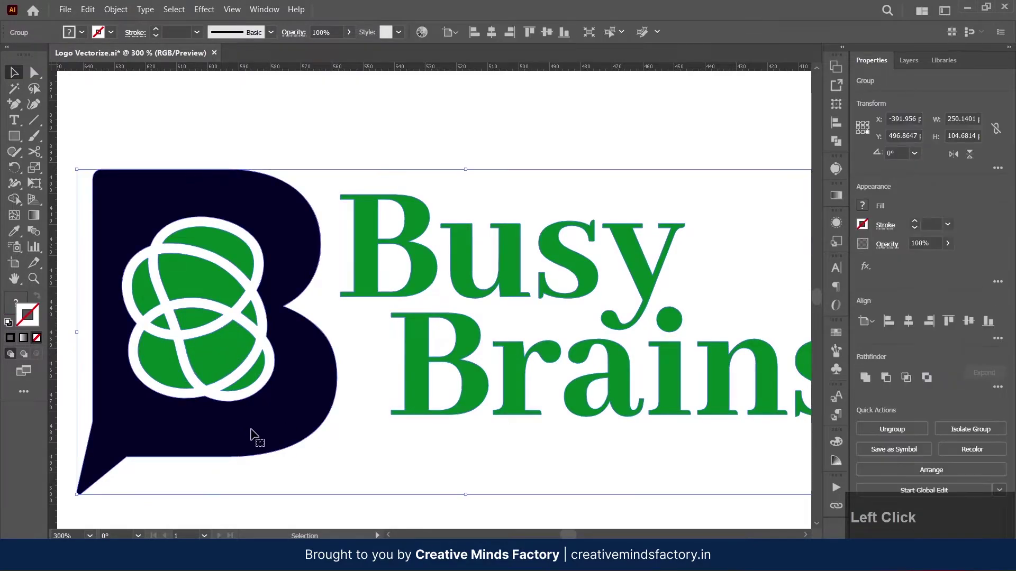
{"action": "left_click", "coordinate": [304, 496]}
{"action": "double_click", "coordinate": [297, 422]}
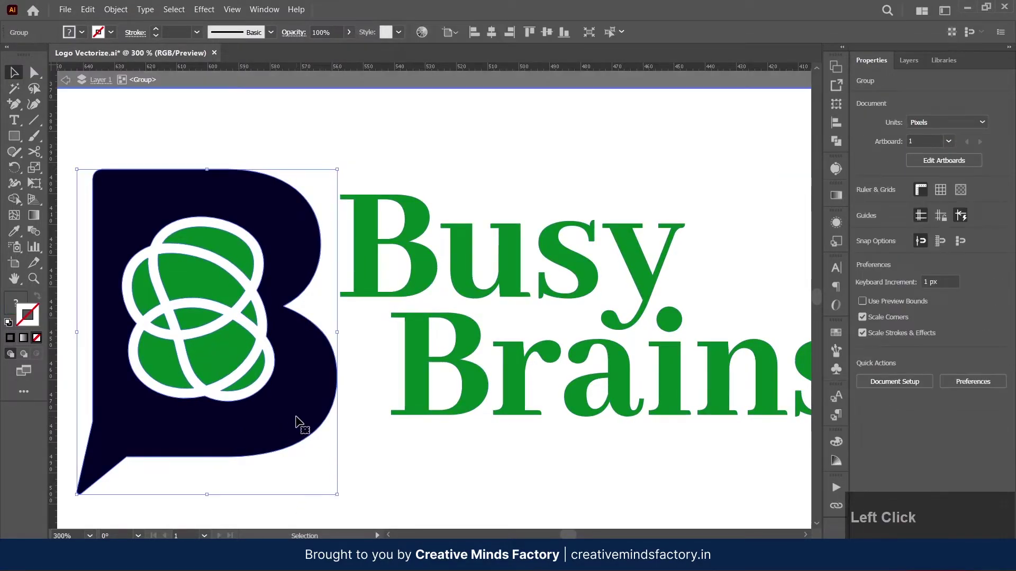
{"action": "left_click", "coordinate": [297, 421]}
{"action": "key", "text": "i"}
{"action": "left_click", "coordinate": [279, 390]}
{"action": "key", "text": "v"}
{"action": "left_click", "coordinate": [354, 465]}
{"action": "scroll", "coordinate": [354, 465], "scroll_direction": "down", "scroll_amount": 3}
{"action": "double_click", "coordinate": [393, 458]}
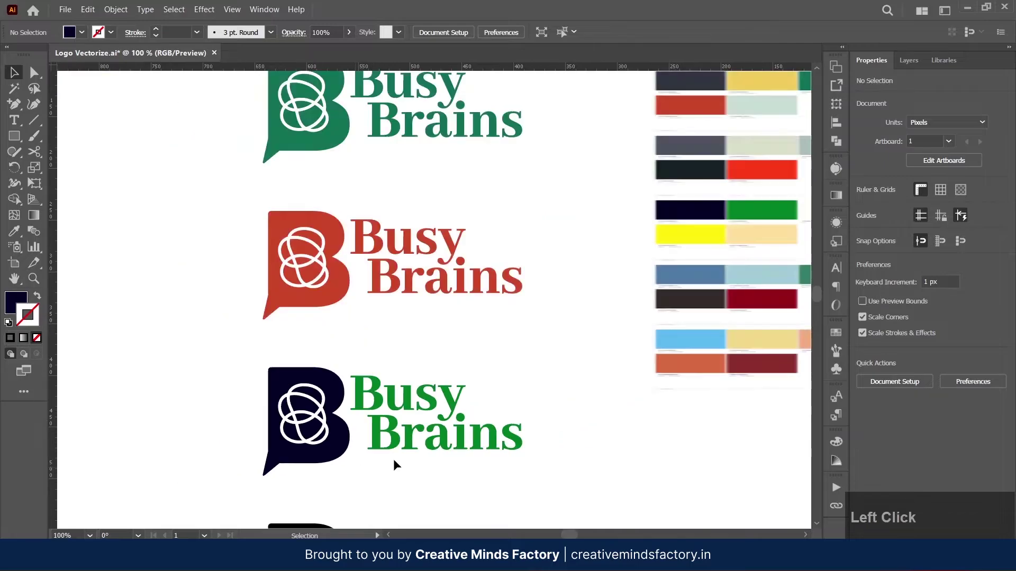
Step: Recolour the fourth Busy Brains logo with the steel blue sampled from the fourth palette
{"action": "left_click_drag", "start_coordinate": [477, 459], "coordinate": [463, 349]}
{"action": "left_click_drag", "start_coordinate": [501, 424], "coordinate": [496, 396]}
{"action": "left_click", "coordinate": [437, 444]}
{"action": "key", "text": "i"}
{"action": "left_click", "coordinate": [618, 138]}
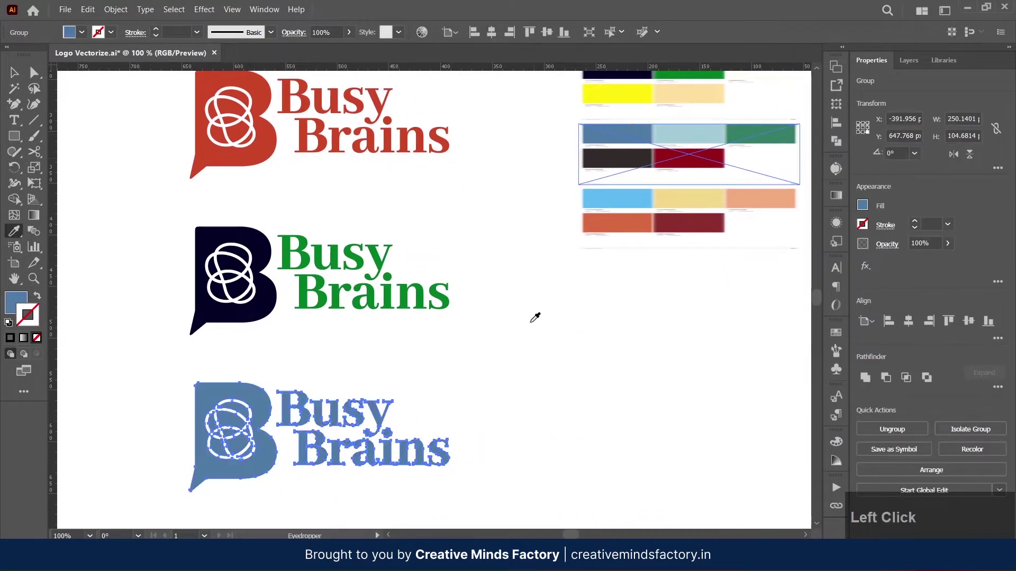
{"action": "key", "text": "v"}
{"action": "left_click", "coordinate": [533, 333]}
Step: Recolour the last black Busy Brains logo with the dark navy from the third palette
{"action": "scroll", "coordinate": [529, 365], "scroll_direction": "down", "scroll_amount": 1}
{"action": "left_click_drag", "start_coordinate": [485, 444], "coordinate": [449, 360]}
{"action": "scroll", "coordinate": [392, 376], "scroll_direction": "down", "scroll_amount": 1}
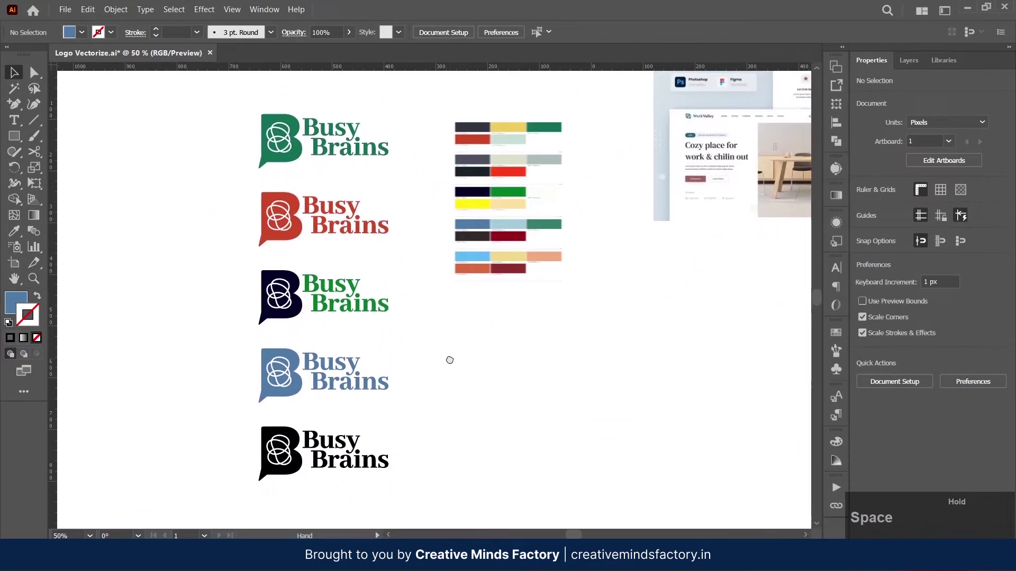
{"action": "left_click", "coordinate": [378, 469]}
{"action": "key", "text": "i"}
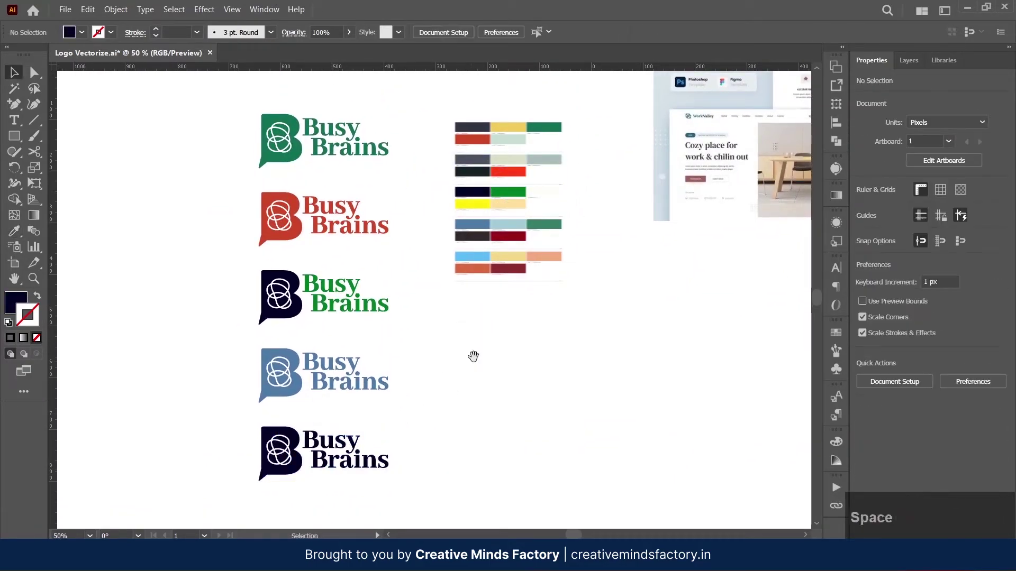
{"action": "left_click_drag", "start_coordinate": [473, 357], "coordinate": [431, 350]}
Step: Move the WorkValley website reference image directly beneath the palette column, next to the logos
{"action": "scroll", "coordinate": [431, 352], "scroll_direction": "down", "scroll_amount": 1}
{"action": "left_click_drag", "start_coordinate": [609, 203], "coordinate": [472, 380]}
{"action": "scroll", "coordinate": [430, 342], "scroll_direction": "up", "scroll_amount": 6}
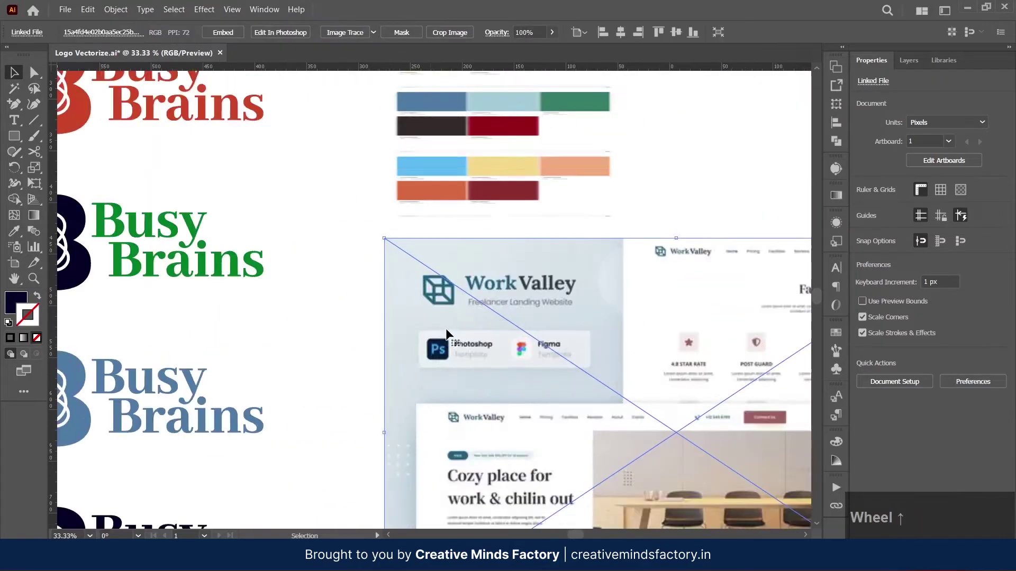
{"action": "scroll", "coordinate": [461, 318], "scroll_direction": "down", "scroll_amount": 3}
{"action": "left_click_drag", "start_coordinate": [506, 254], "coordinate": [649, 205]}
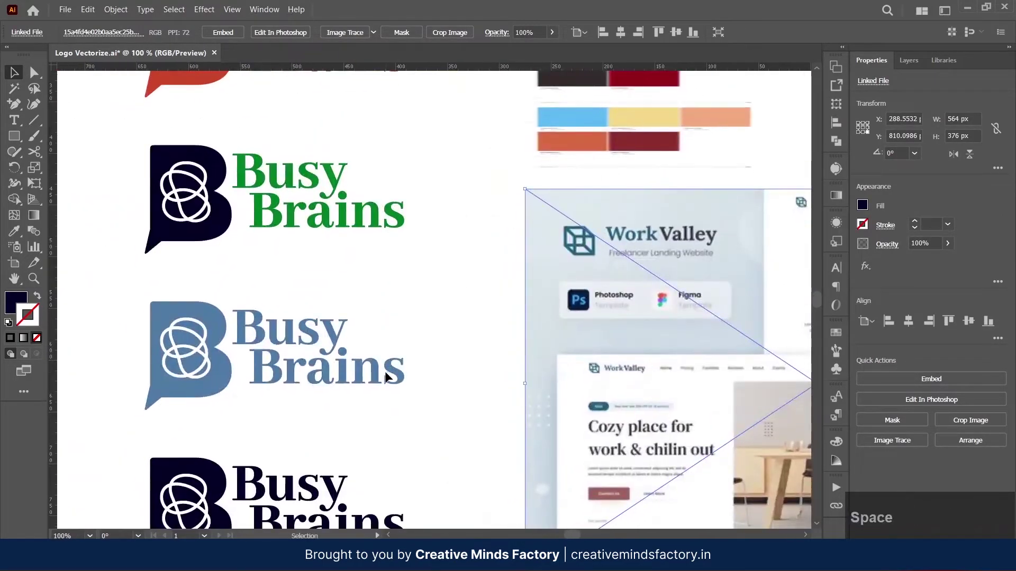
Step: Recolour the fourth logo with the dark teal sampled from the WorkValley image and brighten that fill
{"action": "left_click", "coordinate": [387, 376]}
{"action": "left_click", "coordinate": [612, 229]}
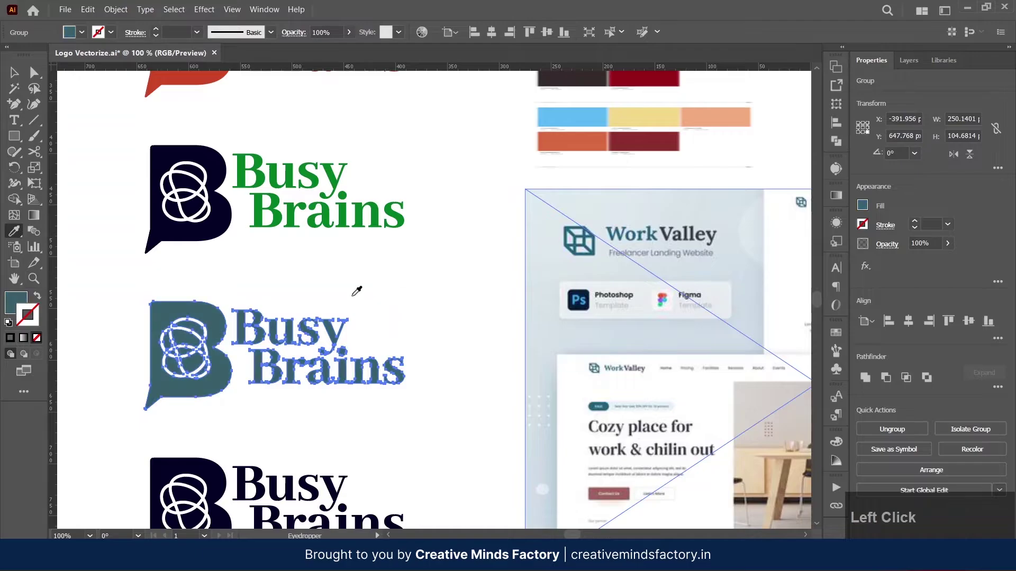
{"action": "double_click", "coordinate": [16, 303]}
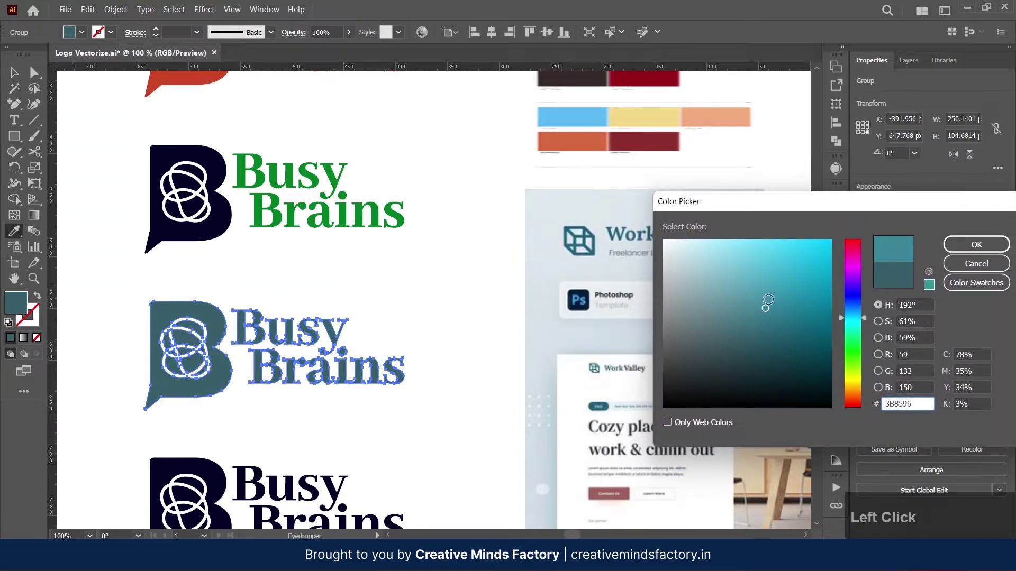
{"action": "left_click", "coordinate": [976, 245]}
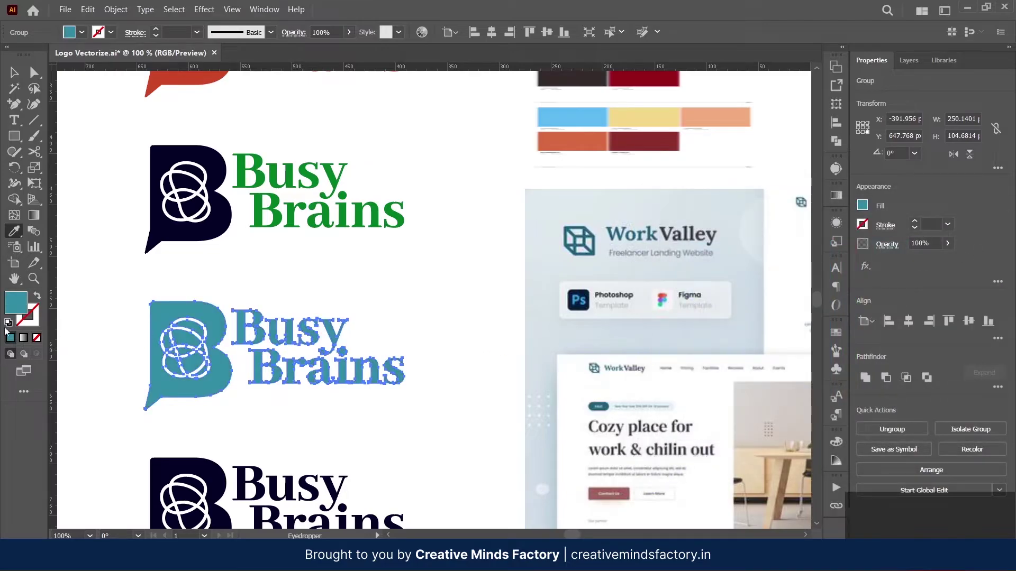
Step: Shift the fourth logo's fill to the greener teal #349799
{"action": "double_click", "coordinate": [16, 302]}
{"action": "left_click_drag", "start_coordinate": [865, 320], "coordinate": [864, 330]}
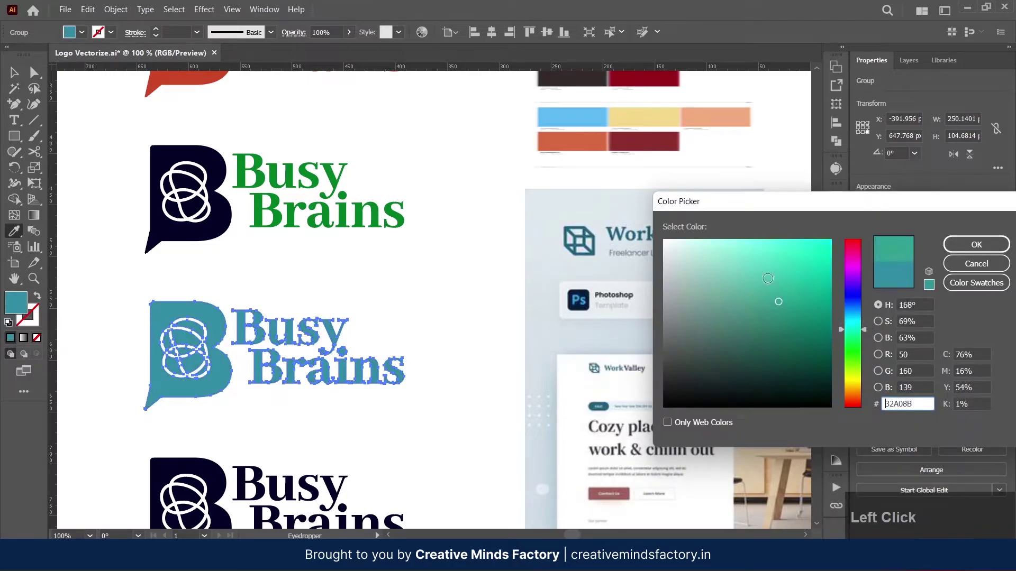
{"action": "left_click_drag", "start_coordinate": [767, 278], "coordinate": [788, 286]}
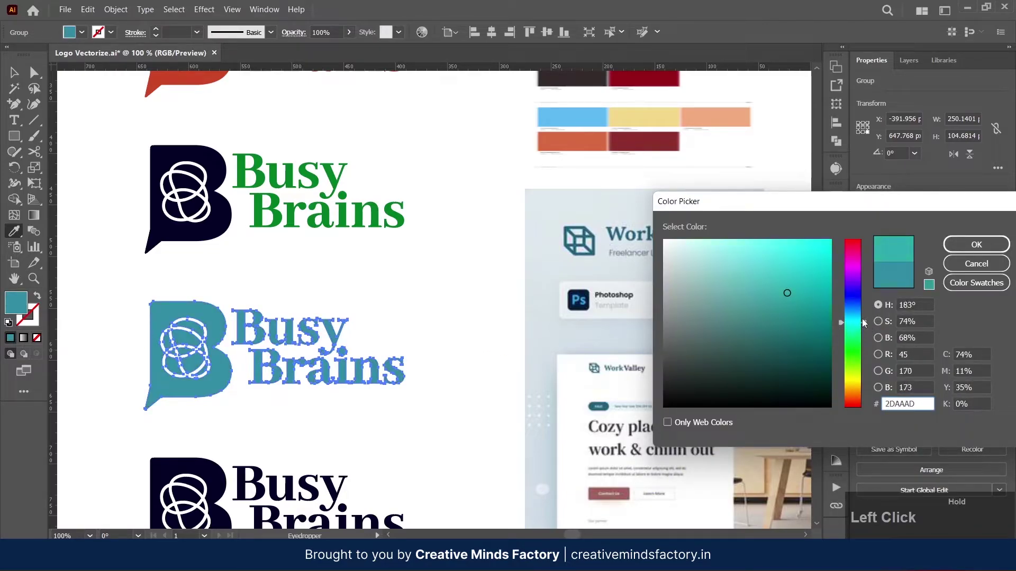
{"action": "left_click", "coordinate": [957, 247]}
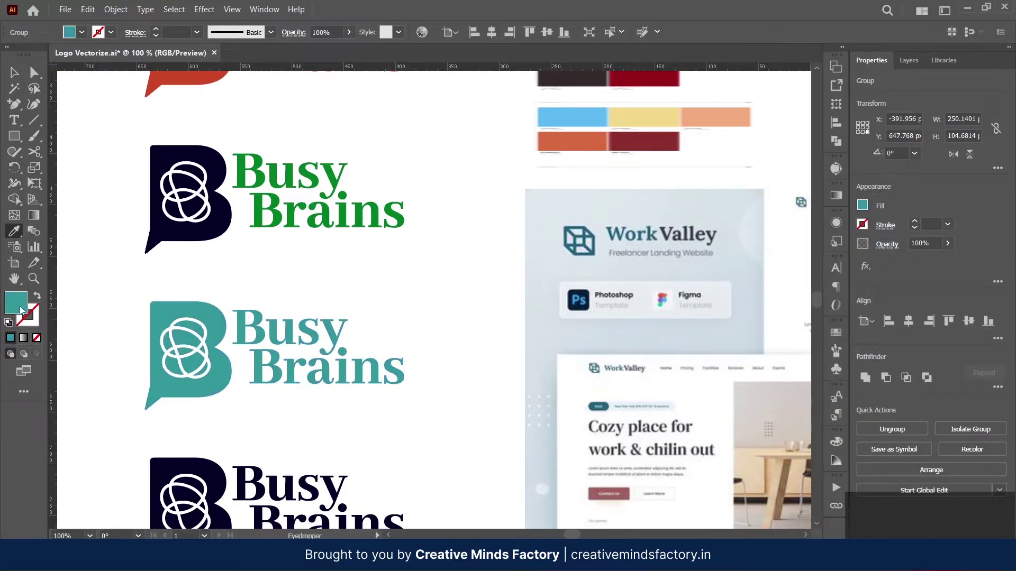
{"action": "double_click", "coordinate": [22, 310]}
{"action": "left_click", "coordinate": [976, 264]}
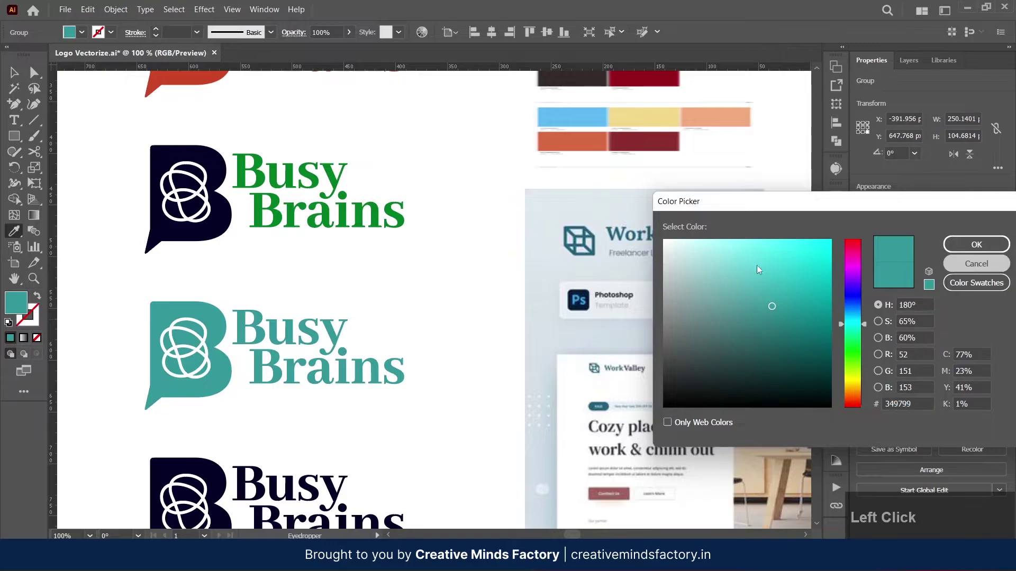
Step: Resample the fourth logo's colour from the deep blue of the WorkValley logo
{"action": "scroll", "coordinate": [618, 228], "scroll_direction": "up", "scroll_amount": 5}
{"action": "left_click", "coordinate": [447, 277]}
{"action": "scroll", "coordinate": [465, 263], "scroll_direction": "down", "scroll_amount": 4}
{"action": "left_click_drag", "start_coordinate": [595, 225], "coordinate": [671, 195]}
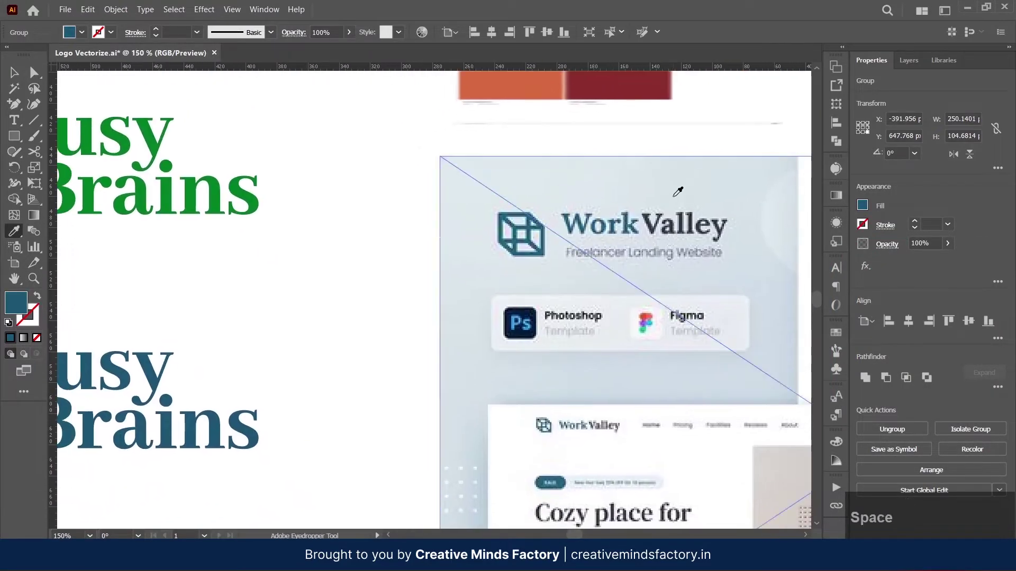
{"action": "scroll", "coordinate": [653, 226], "scroll_direction": "down", "scroll_amount": 3}
{"action": "scroll", "coordinate": [537, 265], "scroll_direction": "up", "scroll_amount": 2}
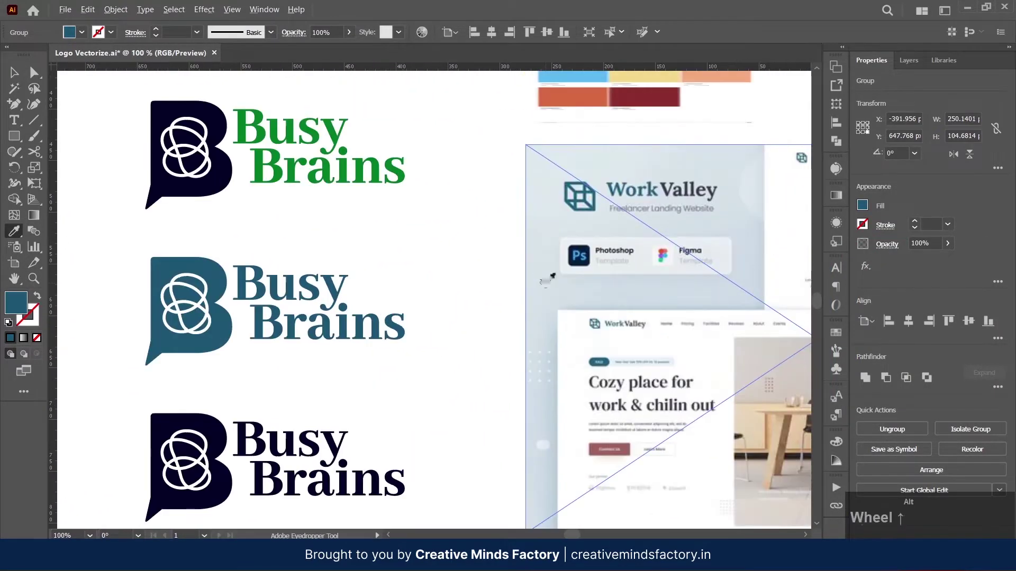
Step: Try recolouring only the fourth logo's wordmark in the darker blue #0E3544
{"action": "key", "text": "v"}
{"action": "double_click", "coordinate": [403, 338]}
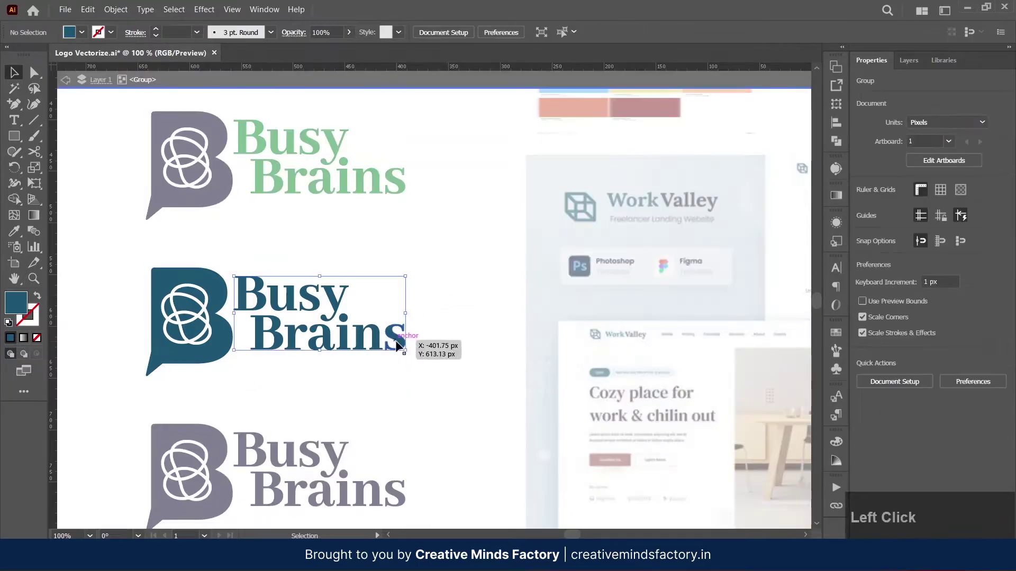
{"action": "double_click", "coordinate": [15, 303]}
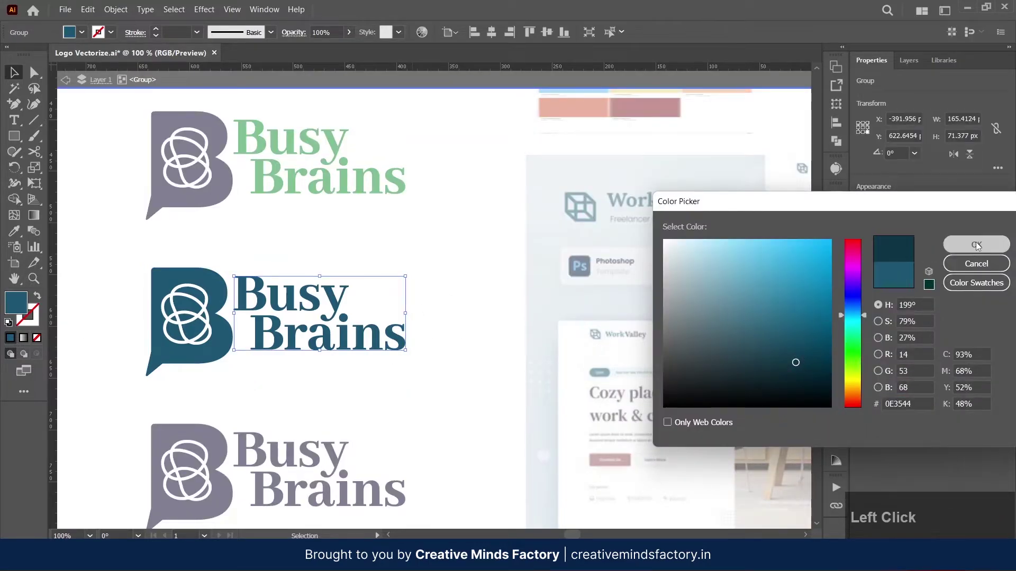
{"action": "left_click", "coordinate": [976, 246]}
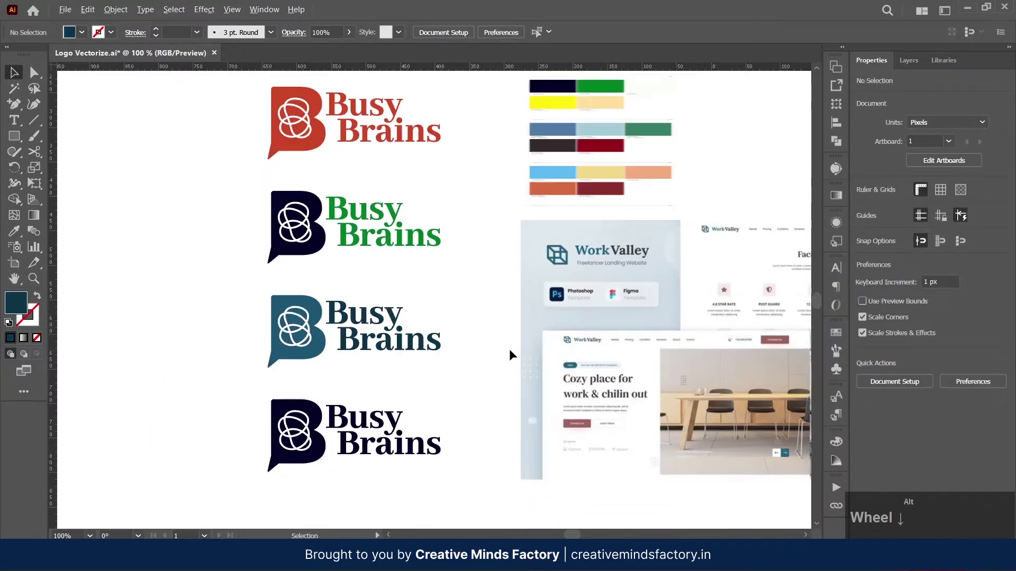
{"action": "scroll", "coordinate": [479, 376], "scroll_direction": "up", "scroll_amount": 1}
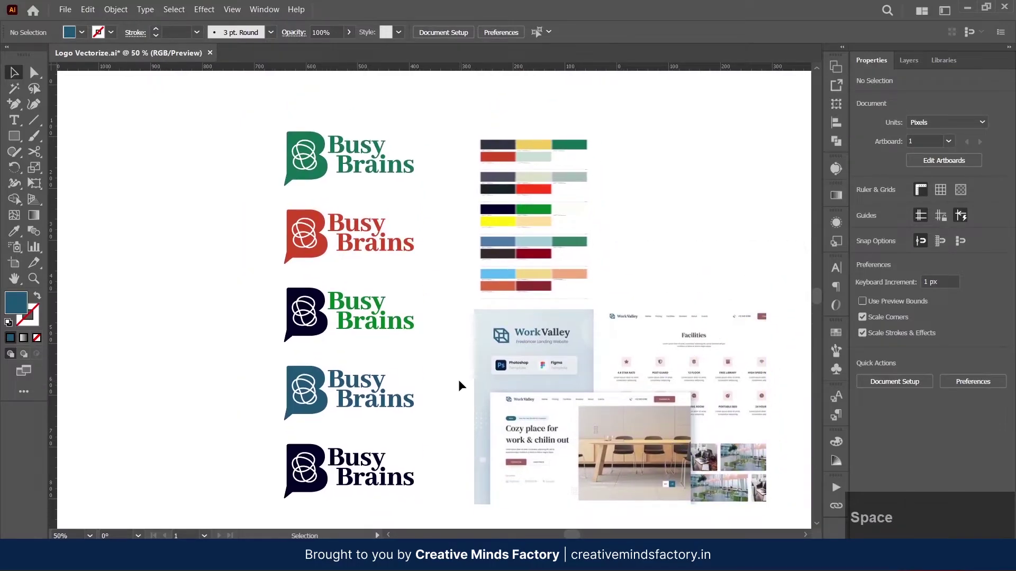
Step: Duplicate the green and red logos into a second column and recolour the copies with the palettes' muted green and bright red
{"action": "left_click_drag", "start_coordinate": [349, 158], "coordinate": [194, 159]}
{"action": "key", "text": "i"}
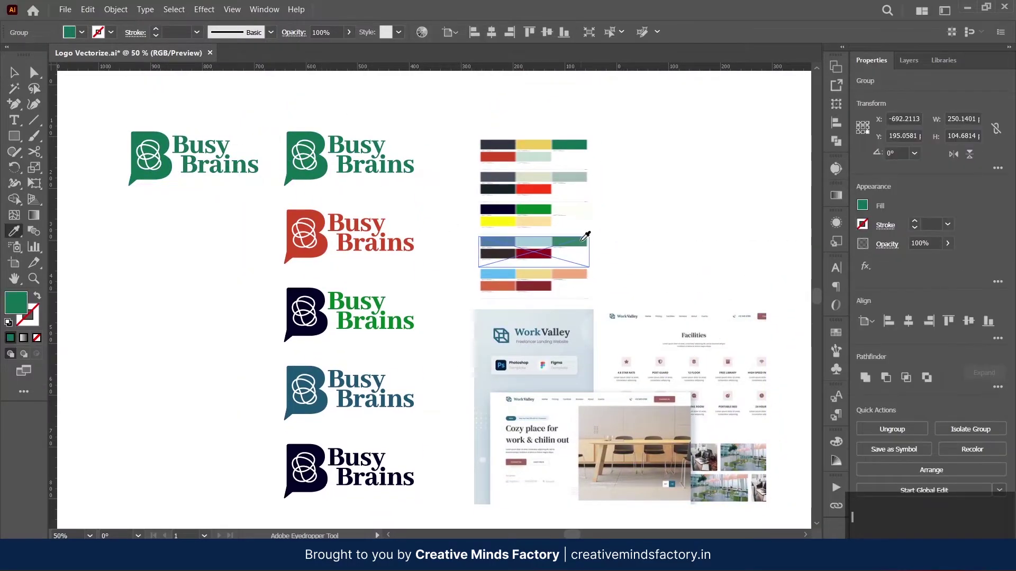
{"action": "left_click", "coordinate": [680, 256]}
{"action": "left_click_drag", "start_coordinate": [339, 249], "coordinate": [188, 249]}
{"action": "key", "text": "i"}
{"action": "key", "text": "v"}
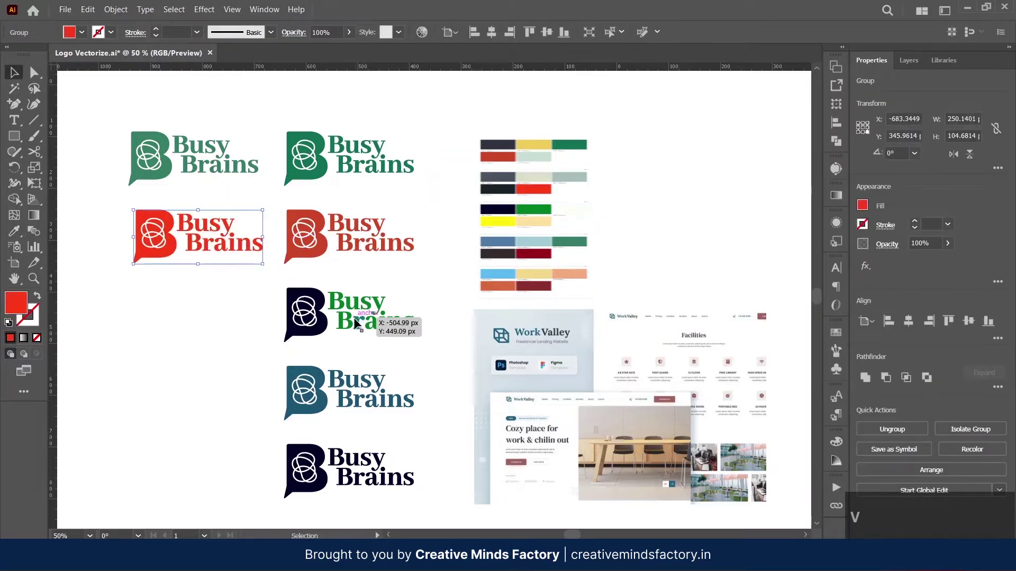
Step: Duplicate the navy-and-green logo into the second column and recolour the whole copy with the third palette's bright green
{"action": "left_click_drag", "start_coordinate": [356, 319], "coordinate": [202, 319]}
{"action": "key", "text": "i"}
{"action": "left_click", "coordinate": [204, 314]}
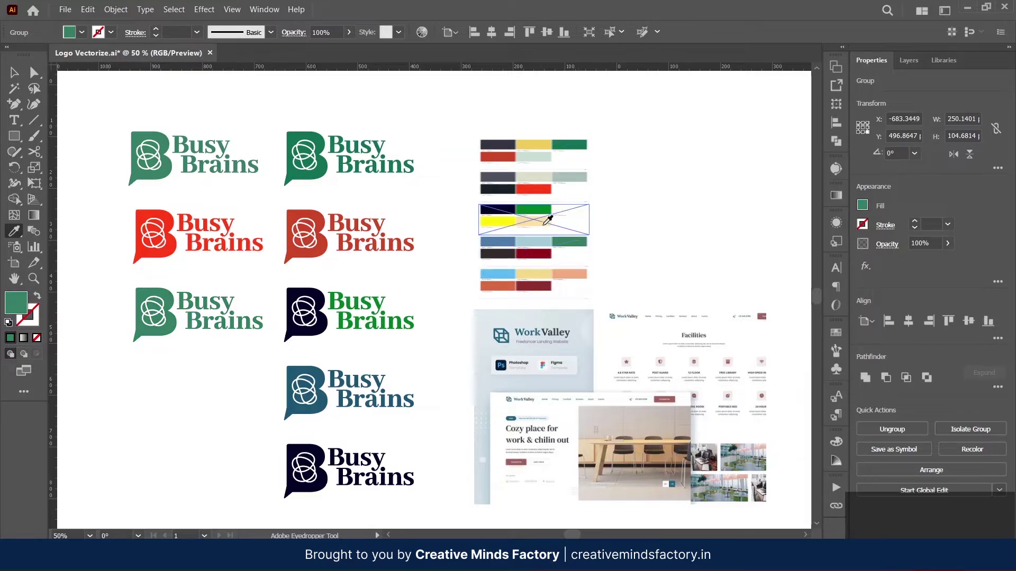
{"action": "left_click", "coordinate": [545, 209]}
Step: Duplicate the deep blue logo into the second column and sample the light blue of the WorkValley image for the copy
{"action": "left_click_drag", "start_coordinate": [386, 382], "coordinate": [222, 394]}
{"action": "key", "text": "i"}
{"action": "left_click", "coordinate": [570, 387]}
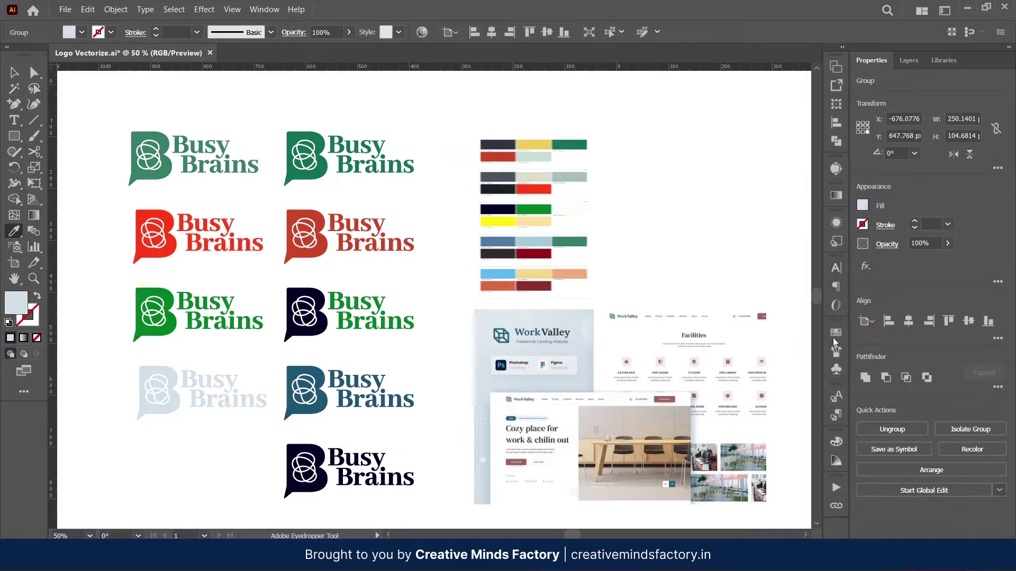
Step: Switch the colour sliders to HSB and turn the pale logo medium blue with about 67% saturation and lower brightness
{"action": "left_click", "coordinate": [837, 197]}
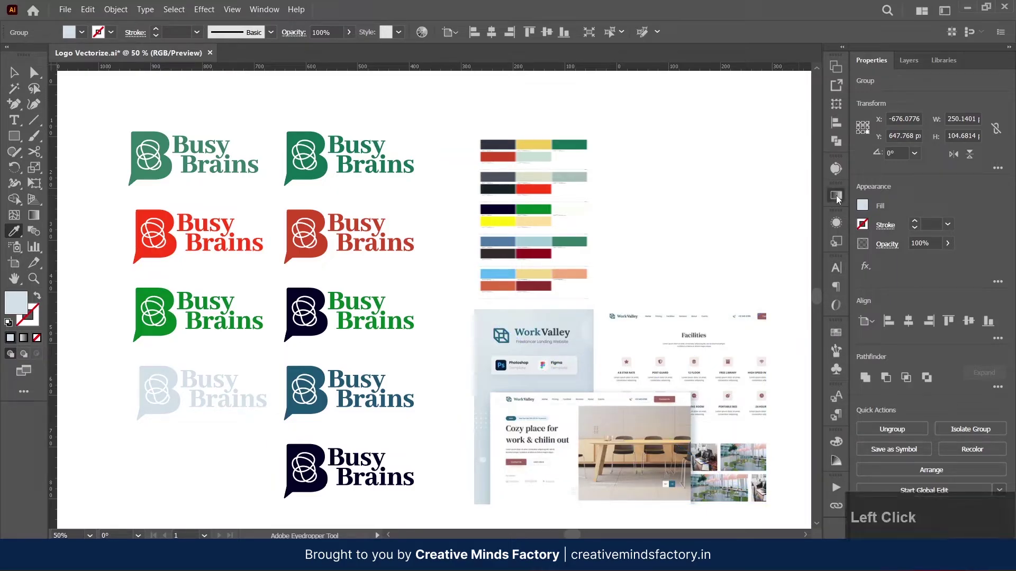
{"action": "left_click", "coordinate": [837, 443]}
{"action": "left_click", "coordinate": [815, 408]}
{"action": "left_click", "coordinate": [802, 322]}
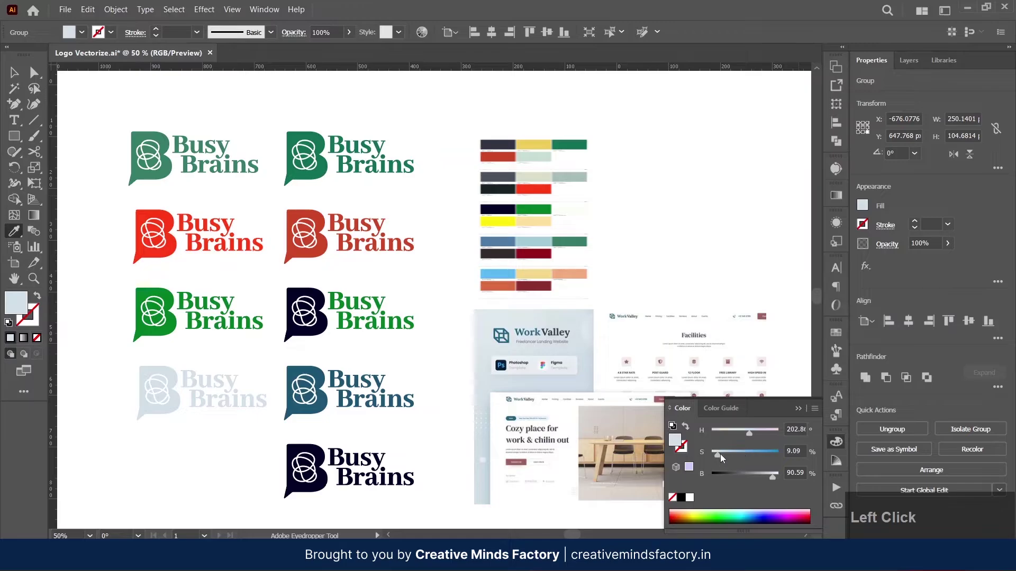
{"action": "left_click_drag", "start_coordinate": [719, 454], "coordinate": [767, 474]}
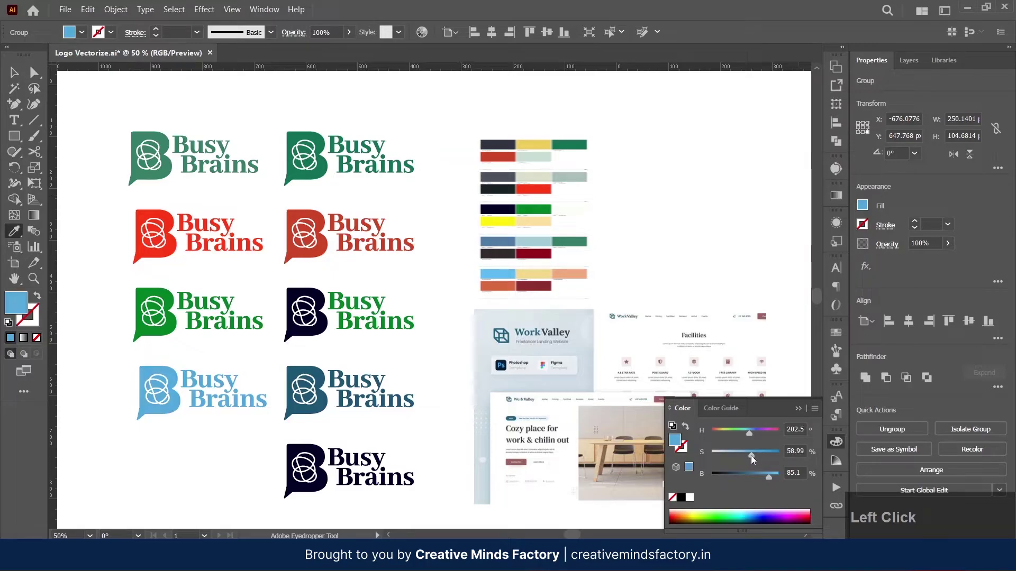
{"action": "left_click", "coordinate": [751, 455]}
{"action": "left_click", "coordinate": [756, 455]}
{"action": "left_click_drag", "start_coordinate": [764, 476], "coordinate": [748, 477]}
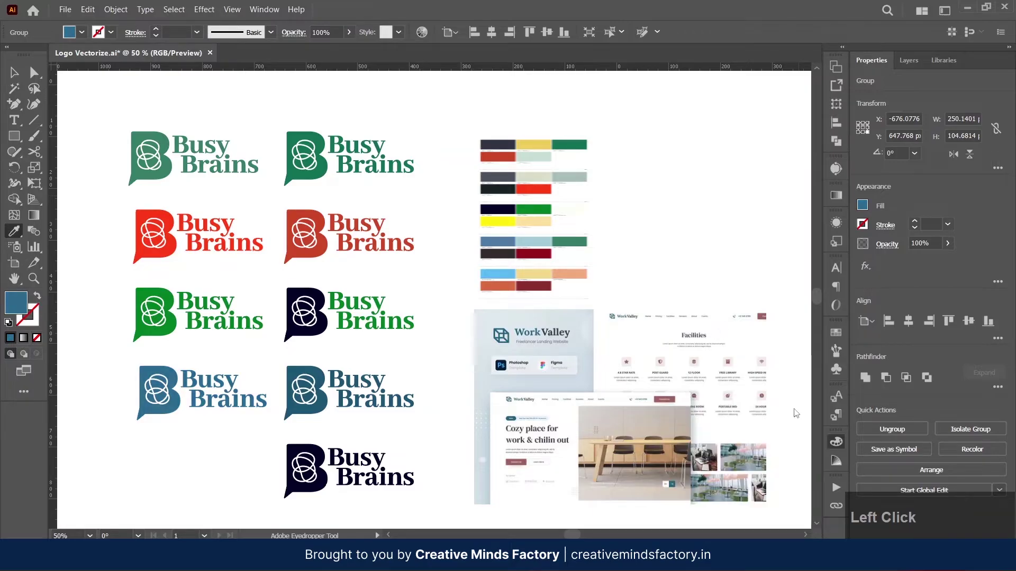
{"action": "key", "text": "v"}
Step: Place the medium blue logo on blank canvas, away from the other variations and the reference image
{"action": "scroll", "coordinate": [244, 155], "scroll_direction": "down", "scroll_amount": 6}
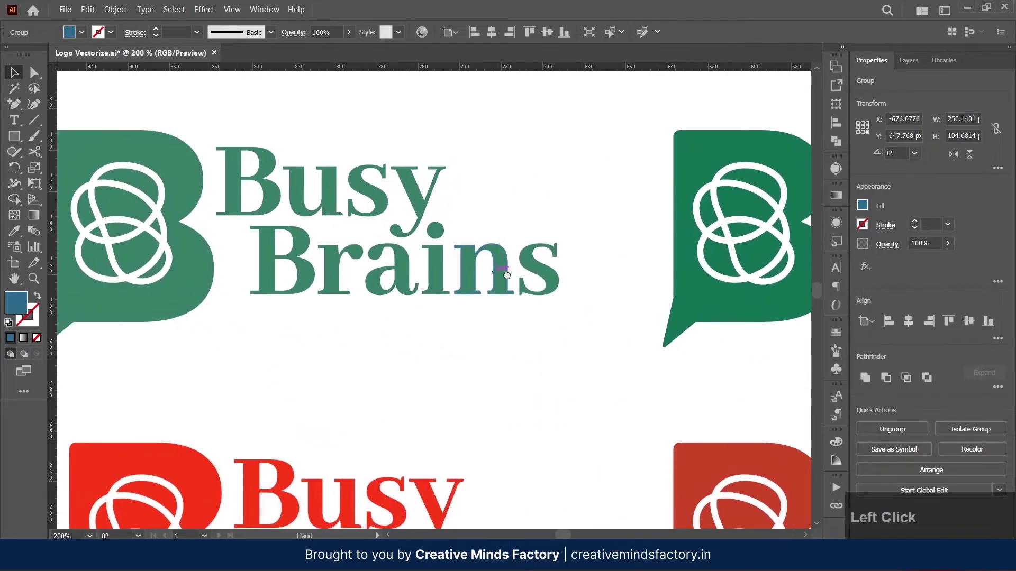
{"action": "scroll", "coordinate": [498, 313], "scroll_direction": "down", "scroll_amount": 8}
{"action": "left_click", "coordinate": [505, 310]}
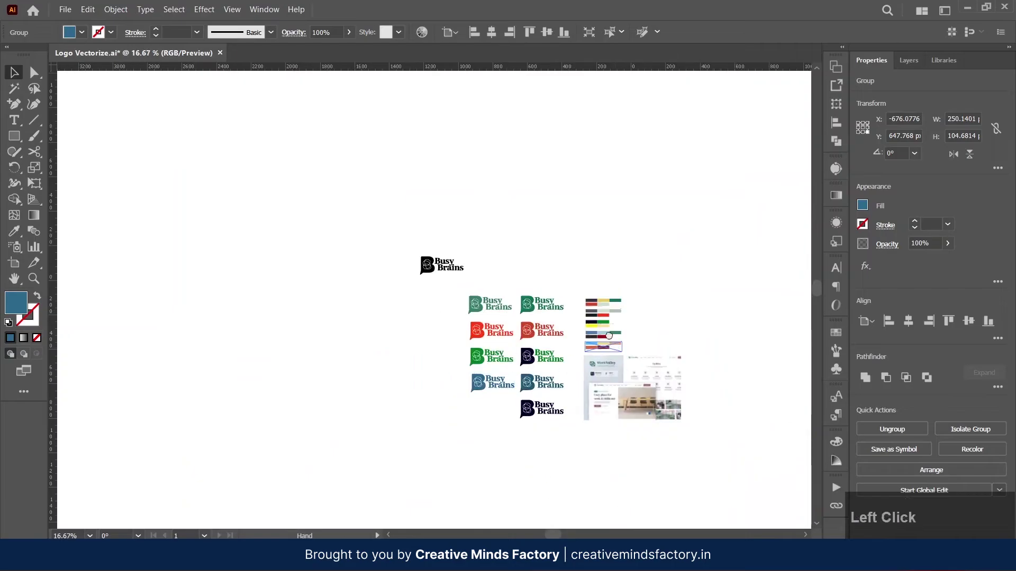
{"action": "scroll", "coordinate": [609, 261], "scroll_direction": "down", "scroll_amount": 2}
{"action": "scroll", "coordinate": [611, 261], "scroll_direction": "up", "scroll_amount": 1}
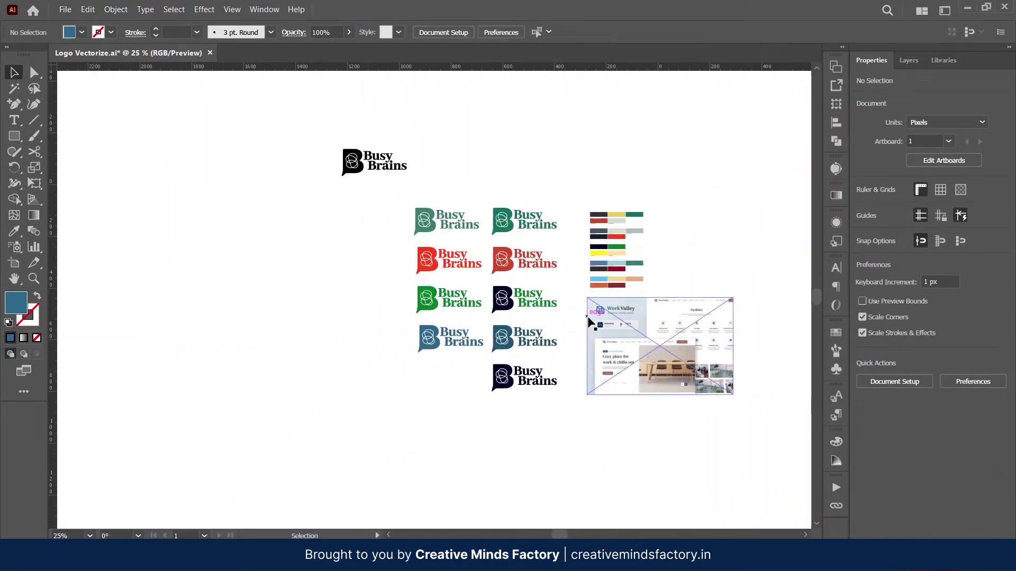
{"action": "left_click", "coordinate": [470, 344]}
{"action": "left_click_drag", "start_coordinate": [471, 343], "coordinate": [775, 196]}
{"action": "left_click_drag", "start_coordinate": [681, 261], "coordinate": [373, 286]}
{"action": "scroll", "coordinate": [465, 246], "scroll_direction": "up", "scroll_amount": 1}
{"action": "left_click", "coordinate": [436, 245]}
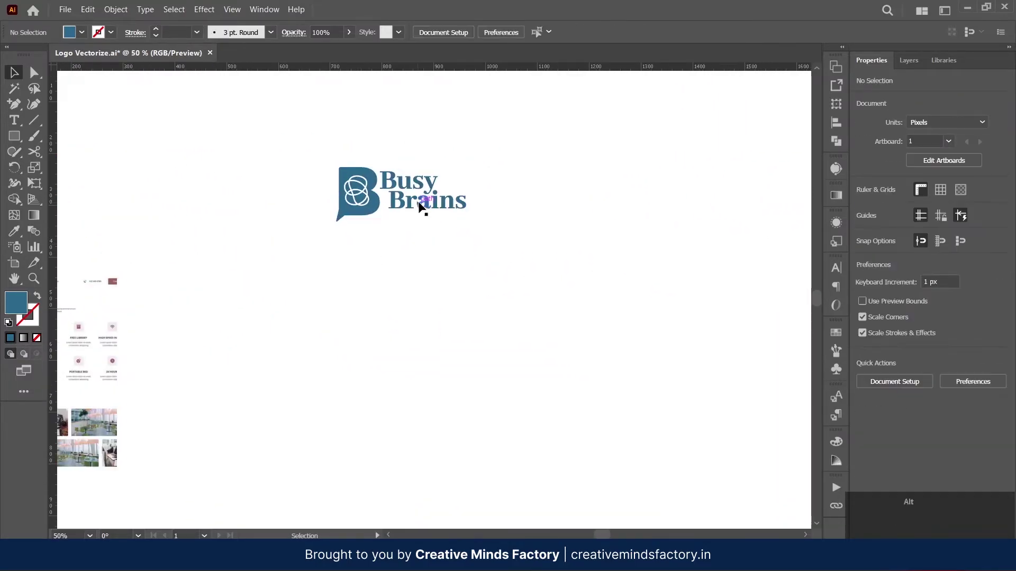
Step: Duplicate the medium blue logo beside itself and draw a matching blue rectangle about 533 by 315 px around the copy
{"action": "mouse_move", "coordinate": [424, 209]}
{"action": "left_mouse_down"}
{"action": "mouse_move", "coordinate": [617, 271]}
{"action": "mouse_move", "coordinate": [534, 304]}
{"action": "left_mouse_up"}
{"action": "left_click", "coordinate": [617, 271]}
{"action": "key", "text": "space"}
{"action": "left_click", "coordinate": [14, 136]}
{"action": "left_click_drag", "start_coordinate": [416, 159], "coordinate": [692, 323]}
Step: Recolour the logo copy on the blue rectangle with white sampled from the canvas
{"action": "key", "text": "v"}
{"action": "left_click", "coordinate": [564, 236]}
{"action": "key", "text": "i"}
{"action": "left_click", "coordinate": [606, 383]}
{"action": "key", "text": "v"}
{"action": "left_click", "coordinate": [591, 373]}
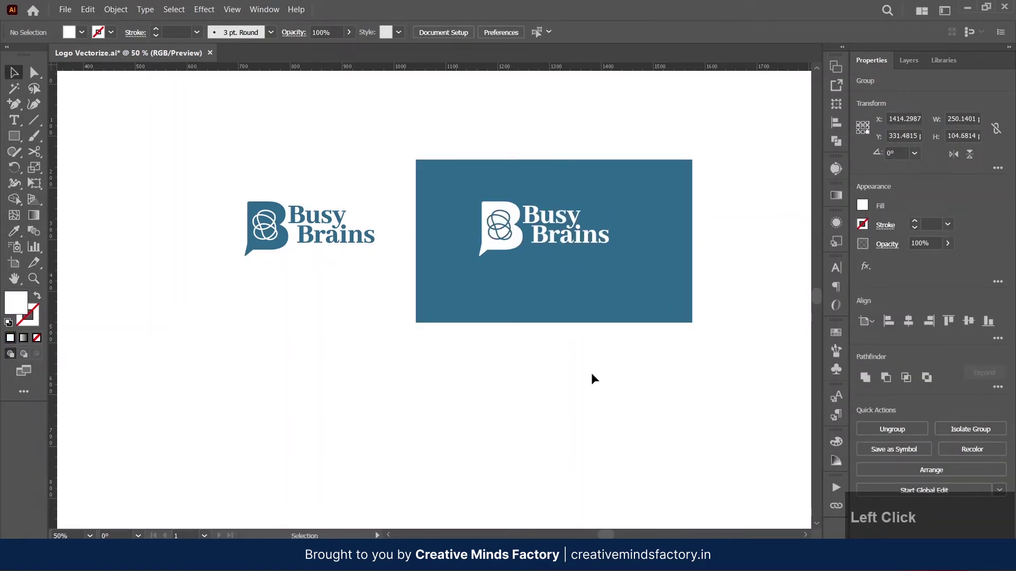
Step: Duplicate the blue rectangle together with its white logo directly below the original
{"action": "left_click_drag", "start_coordinate": [592, 373], "coordinate": [581, 362]}
{"action": "left_click_drag", "start_coordinate": [571, 285], "coordinate": [669, 226]}
{"action": "key", "text": "space"}
{"action": "left_click_drag", "start_coordinate": [591, 281], "coordinate": [655, 131]}
{"action": "left_click_drag", "start_coordinate": [595, 160], "coordinate": [592, 362]}
{"action": "key", "text": "space"}
{"action": "left_click_drag", "start_coordinate": [646, 335], "coordinate": [564, 256]}
Step: Recolour the lower logo with the rectangle's blue and fill the rectangle behind it with black
{"action": "left_click", "coordinate": [551, 366]}
{"action": "left_click", "coordinate": [551, 350]}
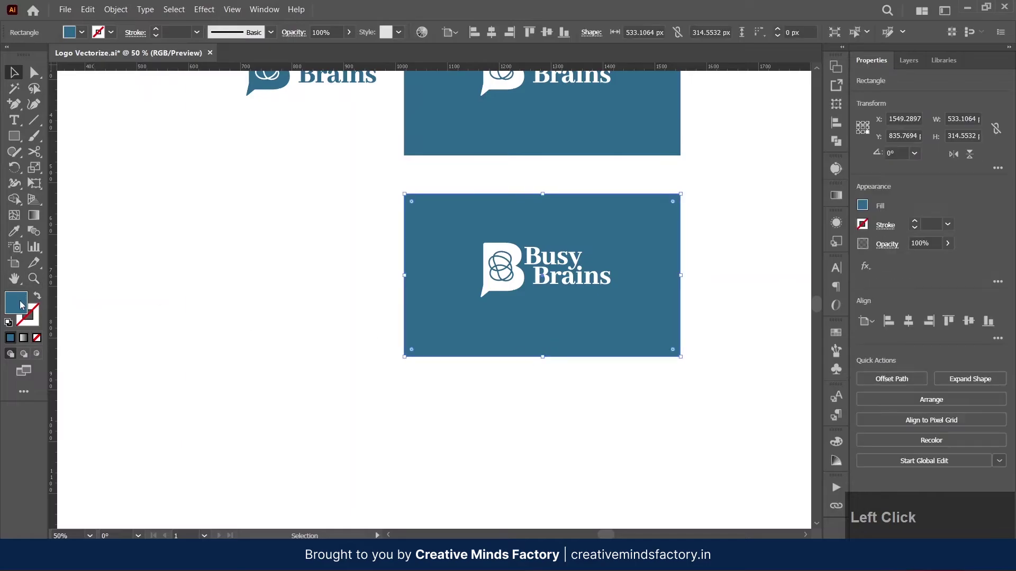
{"action": "left_click", "coordinate": [596, 281]}
{"action": "key", "text": "i"}
{"action": "left_click", "coordinate": [639, 295]}
{"action": "key", "text": "v"}
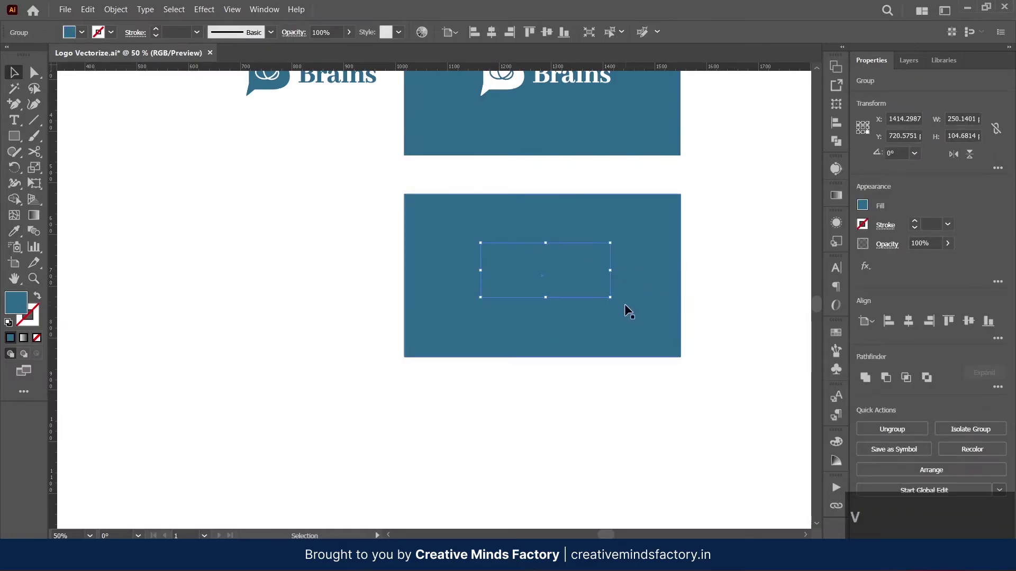
{"action": "left_click", "coordinate": [624, 305]}
{"action": "double_click", "coordinate": [19, 300]}
{"action": "left_click", "coordinate": [975, 244]}
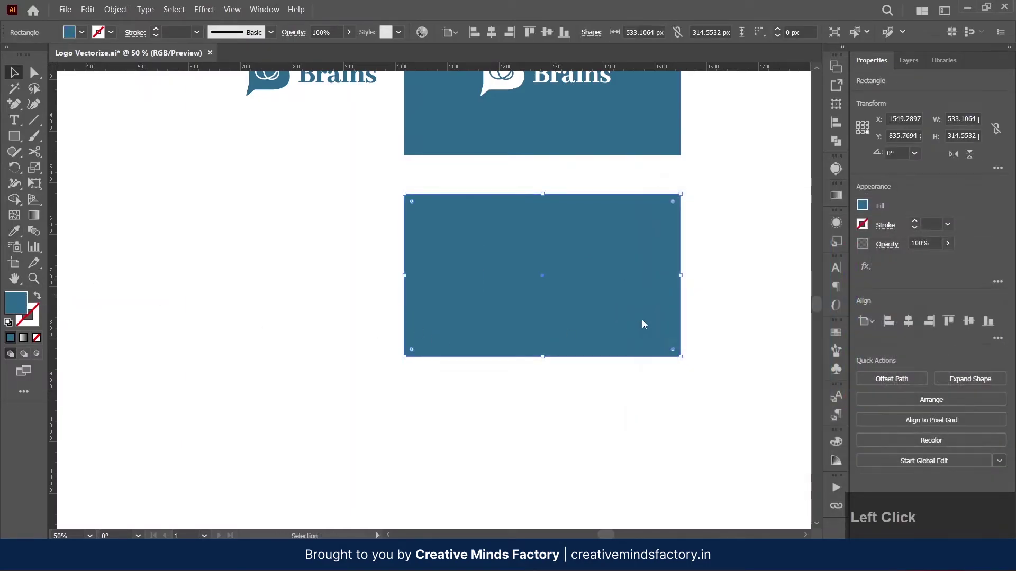
{"action": "left_click", "coordinate": [732, 288]}
Step: Raise the brightness of the blue logo on the black rectangle to about 75%
{"action": "scroll", "coordinate": [562, 299], "scroll_direction": "up", "scroll_amount": 1}
{"action": "scroll", "coordinate": [524, 288], "scroll_direction": "down", "scroll_amount": 1}
{"action": "key", "text": "space"}
{"action": "left_click_drag", "start_coordinate": [560, 258], "coordinate": [562, 265]}
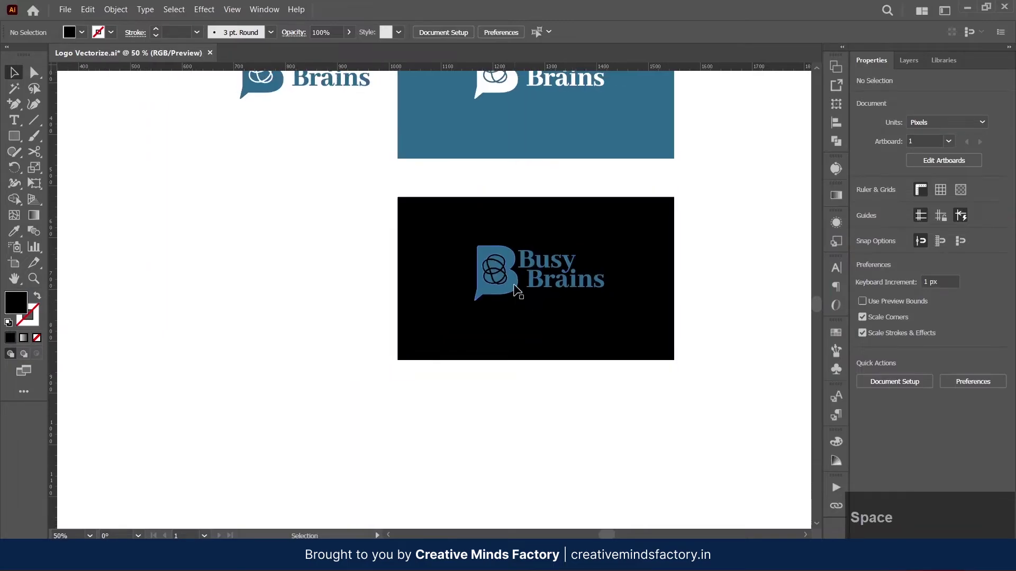
{"action": "scroll", "coordinate": [564, 281], "scroll_direction": "up", "scroll_amount": 1}
{"action": "scroll", "coordinate": [592, 328], "scroll_direction": "down", "scroll_amount": 1}
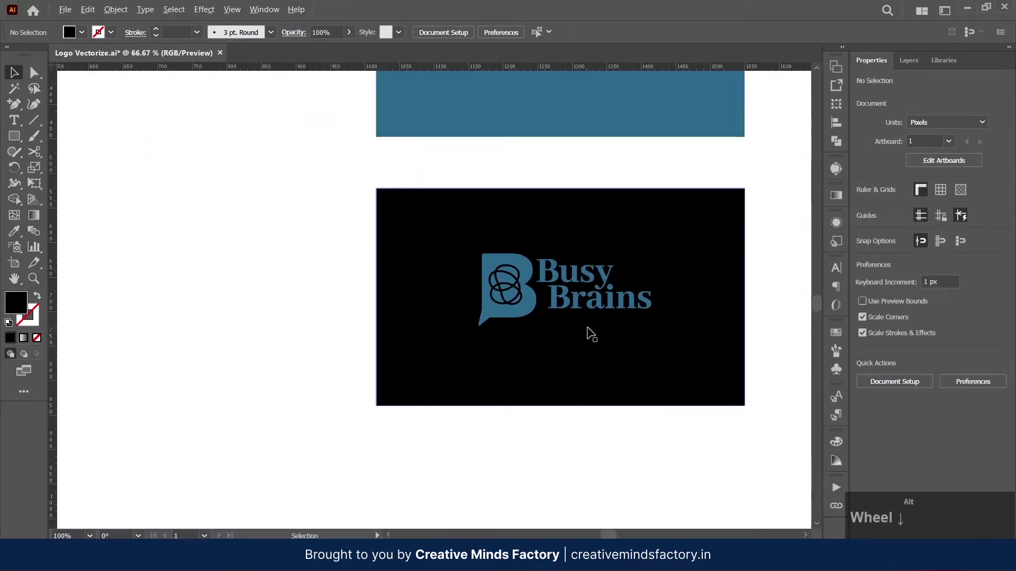
{"action": "key", "text": "space"}
{"action": "left_click_drag", "start_coordinate": [581, 354], "coordinate": [567, 340]}
{"action": "left_click", "coordinate": [513, 288]}
{"action": "key", "text": "space"}
{"action": "left_click_drag", "start_coordinate": [605, 372], "coordinate": [457, 301]}
{"action": "left_click", "coordinate": [370, 227]}
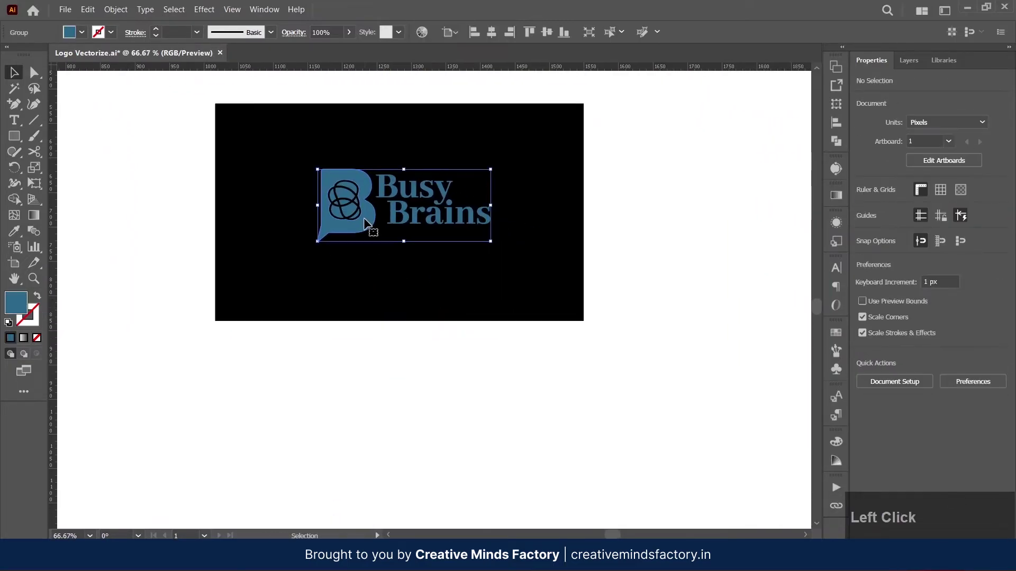
{"action": "left_click", "coordinate": [836, 442]}
{"action": "mouse_move", "coordinate": [748, 476]}
{"action": "left_mouse_down"}
{"action": "mouse_move", "coordinate": [756, 455]}
{"action": "mouse_move", "coordinate": [764, 478]}
{"action": "left_mouse_up"}
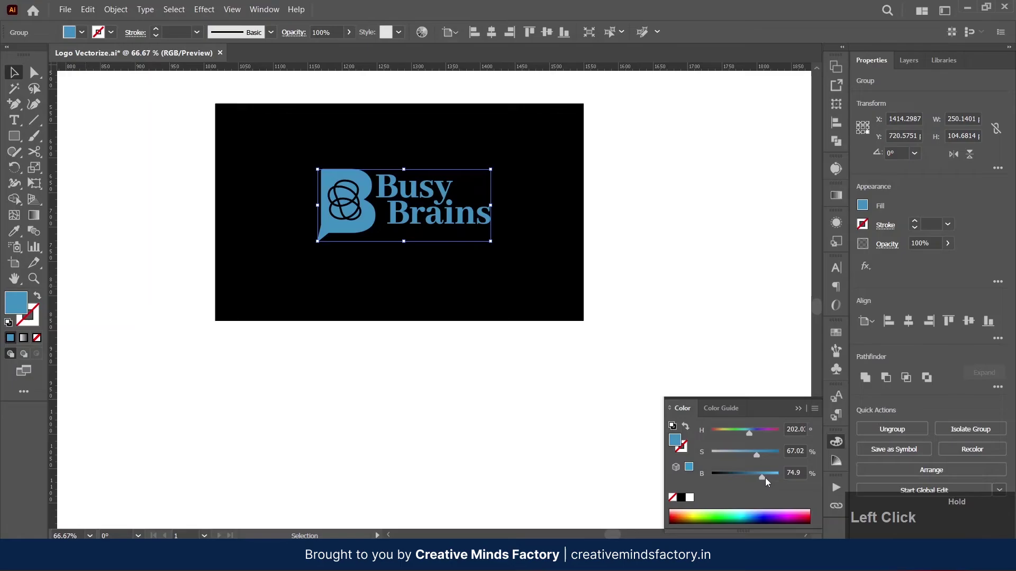
{"action": "left_click", "coordinate": [594, 417]}
{"action": "left_click", "coordinate": [836, 441]}
Step: Try sampling the brighter blue for the upper blue logo and rectangle, and undo it
{"action": "scroll", "coordinate": [635, 341], "scroll_direction": "down", "scroll_amount": 1}
{"action": "left_click_drag", "start_coordinate": [578, 289], "coordinate": [684, 362]}
{"action": "left_click_drag", "start_coordinate": [277, 106], "coordinate": [463, 243]}
{"action": "key", "text": "i"}
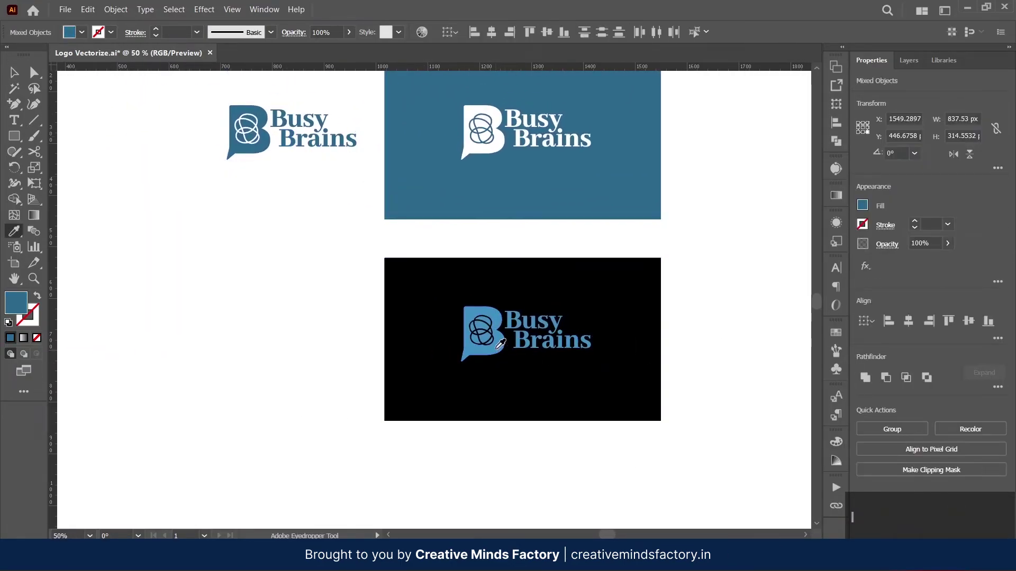
{"action": "left_click", "coordinate": [497, 346]}
{"action": "key", "text": "ctrl+z"}
Step: Resample the lower logo with the upper rectangle's blue, and delete the black rectangle with its logo
{"action": "left_click", "coordinate": [312, 328]}
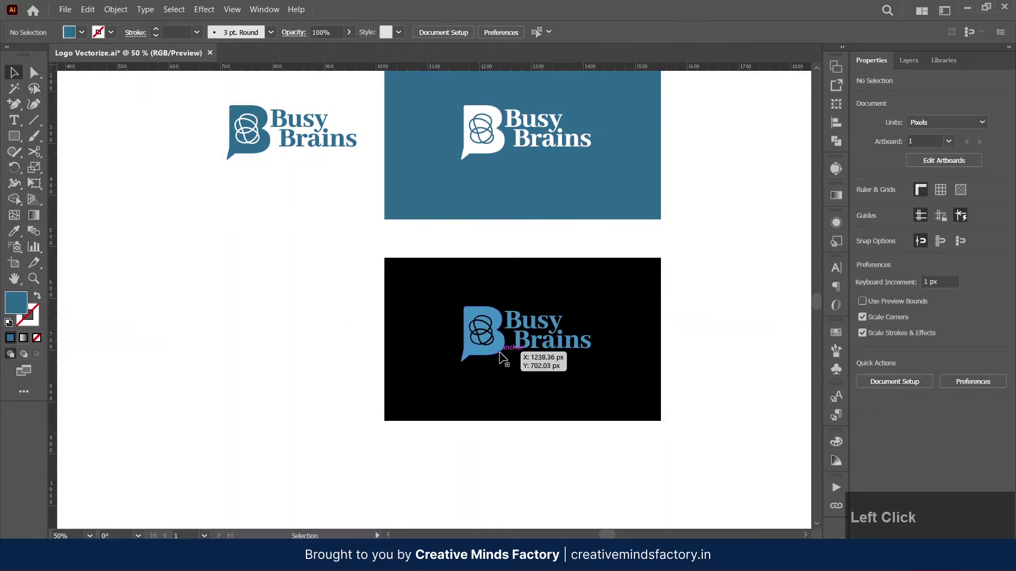
{"action": "left_click", "coordinate": [499, 348]}
{"action": "key", "text": "i"}
{"action": "left_click", "coordinate": [550, 208]}
{"action": "key", "text": "v"}
{"action": "left_click", "coordinate": [718, 278]}
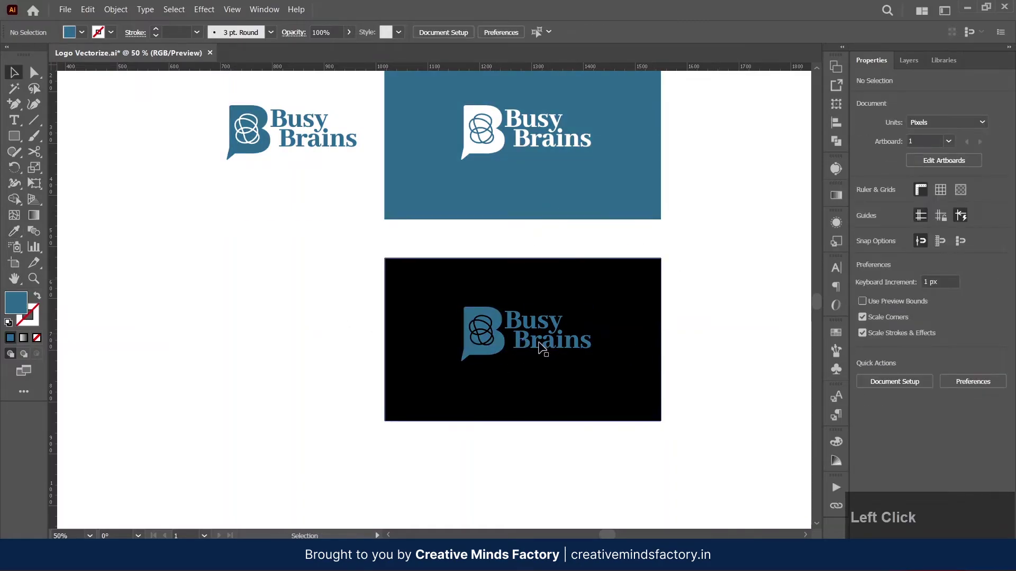
{"action": "left_click", "coordinate": [465, 386]}
{"action": "key", "text": "Delete"}
Step: Copy only the speech-bubble B icon out of the blue logo and paste it as a separate icon above the blue rectangle
{"action": "left_click_drag", "start_coordinate": [540, 272], "coordinate": [549, 385]}
{"action": "scroll", "coordinate": [524, 339], "scroll_direction": "up", "scroll_amount": 1}
{"action": "scroll", "coordinate": [549, 386], "scroll_direction": "down", "scroll_amount": 1}
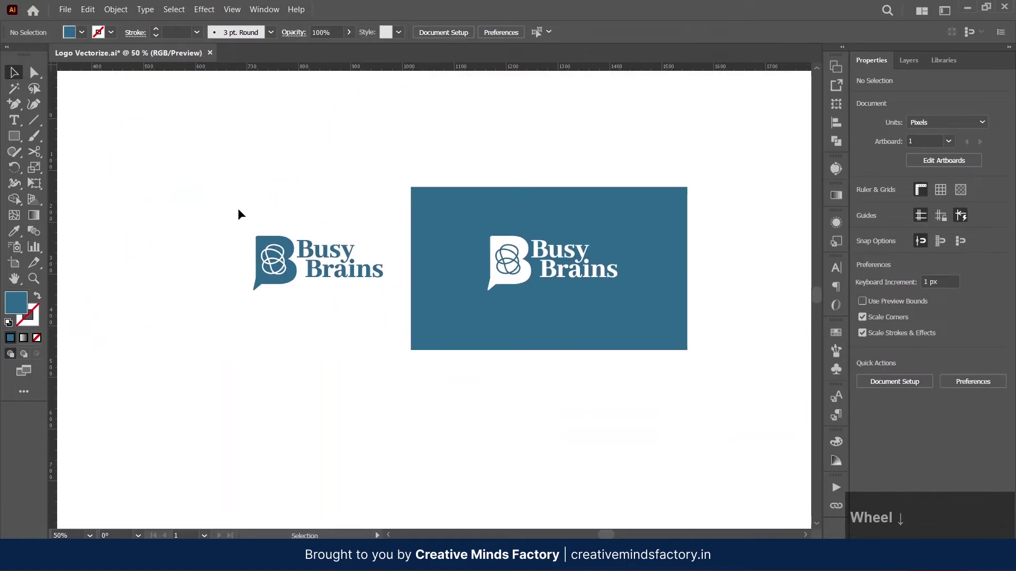
{"action": "left_click", "coordinate": [295, 312]}
{"action": "double_click", "coordinate": [286, 272]}
{"action": "left_click", "coordinate": [289, 275]}
{"action": "key", "text": "ctrl+c"}
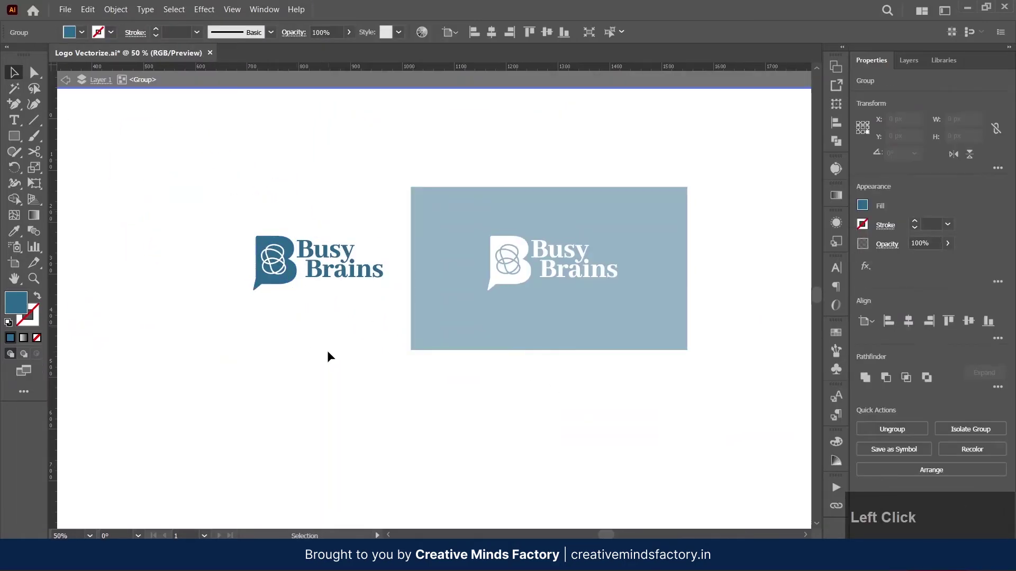
{"action": "double_click", "coordinate": [327, 350]}
{"action": "key", "text": "ctrl+v"}
{"action": "left_click_drag", "start_coordinate": [438, 296], "coordinate": [409, 140]}
{"action": "left_click_drag", "start_coordinate": [487, 263], "coordinate": [473, 463]}
{"action": "left_click_drag", "start_coordinate": [399, 344], "coordinate": [421, 282]}
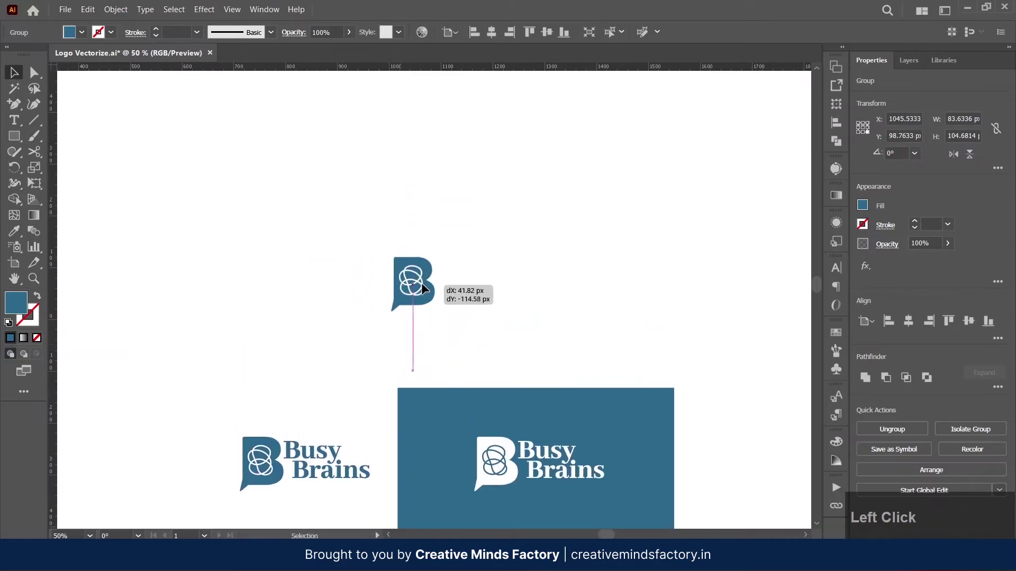
Step: Show the transparency grid to check the cut-out loops in the standalone B icon
{"action": "key", "text": "ctrl+shift+a"}
{"action": "key", "text": "ctrl+shift+d"}
{"action": "scroll", "coordinate": [421, 281], "scroll_direction": "up", "scroll_amount": 5}
Step: Make the standalone B icon a compound path and hide the transparency grid
{"action": "left_click", "coordinate": [428, 283]}
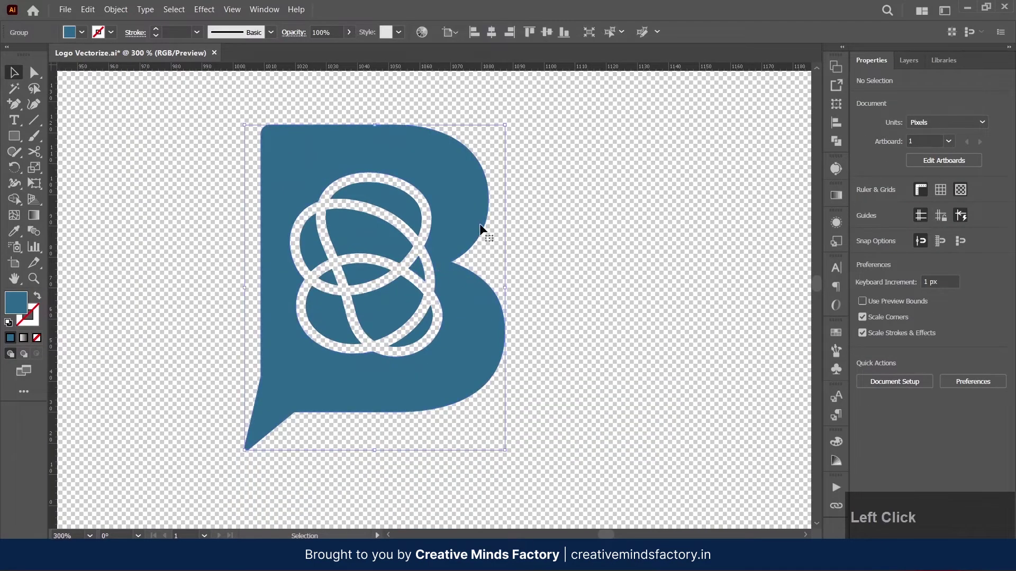
{"action": "left_click", "coordinate": [116, 9]}
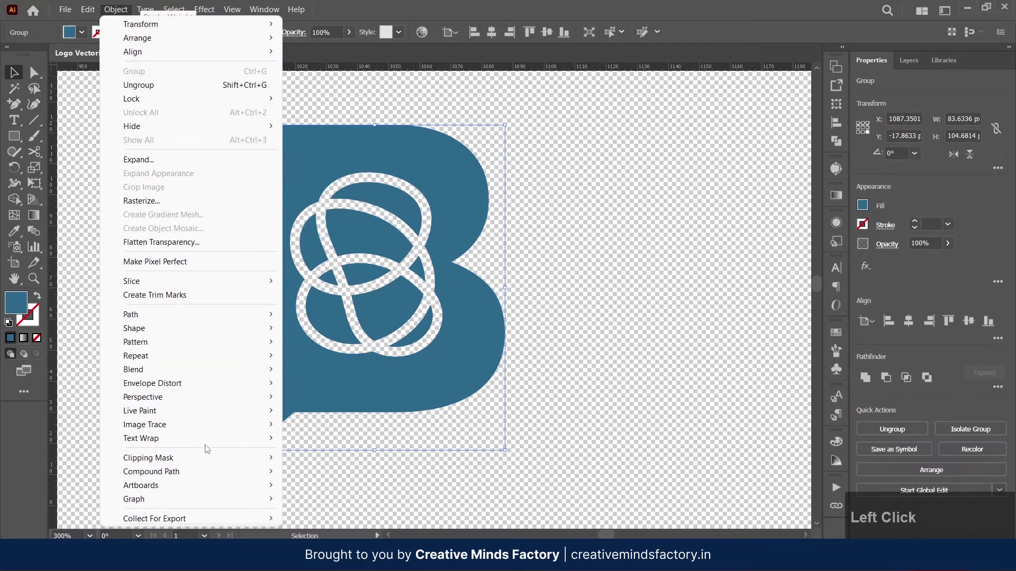
{"action": "mouse_move", "coordinate": [238, 471]}
{"action": "left_click", "coordinate": [311, 472]}
{"action": "left_click", "coordinate": [543, 326]}
{"action": "left_click", "coordinate": [413, 308]}
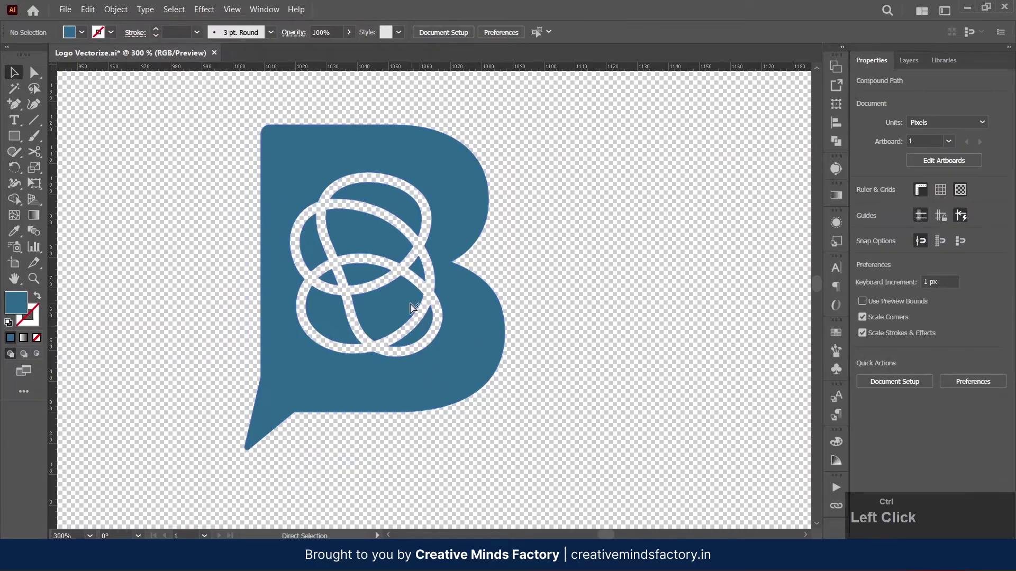
{"action": "key", "text": "ctrl+shift+d"}
{"action": "left_click", "coordinate": [552, 290]}
Step: Enlarge the standalone B icon and position it above the blue rectangle
{"action": "scroll", "coordinate": [552, 290], "scroll_direction": "down", "scroll_amount": 4}
{"action": "left_click_drag", "start_coordinate": [603, 359], "coordinate": [543, 190]}
{"action": "scroll", "coordinate": [538, 228], "scroll_direction": "down", "scroll_amount": 1}
{"action": "left_click_drag", "start_coordinate": [486, 153], "coordinate": [521, 244]}
{"action": "left_click_drag", "start_coordinate": [522, 244], "coordinate": [407, 221]}
{"action": "left_click", "coordinate": [521, 235]}
{"action": "left_click_drag", "start_coordinate": [528, 237], "coordinate": [470, 204]}
{"action": "scroll", "coordinate": [488, 247], "scroll_direction": "down", "scroll_amount": 1}
{"action": "left_click_drag", "start_coordinate": [380, 178], "coordinate": [484, 188]}
{"action": "scroll", "coordinate": [461, 212], "scroll_direction": "up", "scroll_amount": 1}
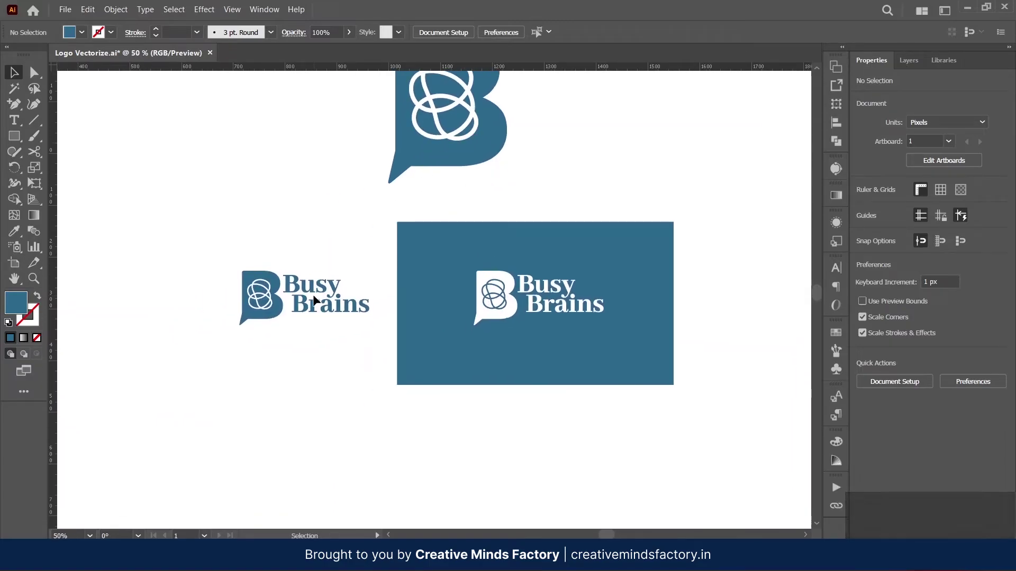
Step: Find the speech-bubble B with editable loops among the earlier black logo concepts and copy its white loop path
{"action": "left_click_drag", "start_coordinate": [349, 340], "coordinate": [435, 374]}
{"action": "scroll", "coordinate": [398, 311], "scroll_direction": "down", "scroll_amount": 3}
{"action": "left_click_drag", "start_coordinate": [382, 204], "coordinate": [501, 505]}
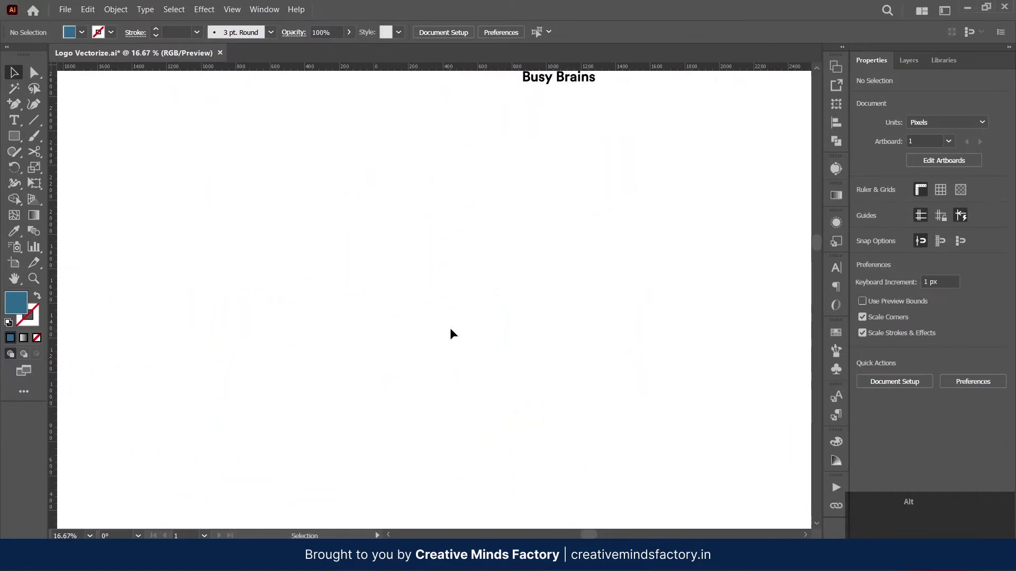
{"action": "scroll", "coordinate": [450, 333], "scroll_direction": "down", "scroll_amount": 2}
{"action": "left_click_drag", "start_coordinate": [415, 208], "coordinate": [567, 304]}
{"action": "scroll", "coordinate": [305, 373], "scroll_direction": "up", "scroll_amount": 4}
{"action": "scroll", "coordinate": [291, 341], "scroll_direction": "up", "scroll_amount": 3}
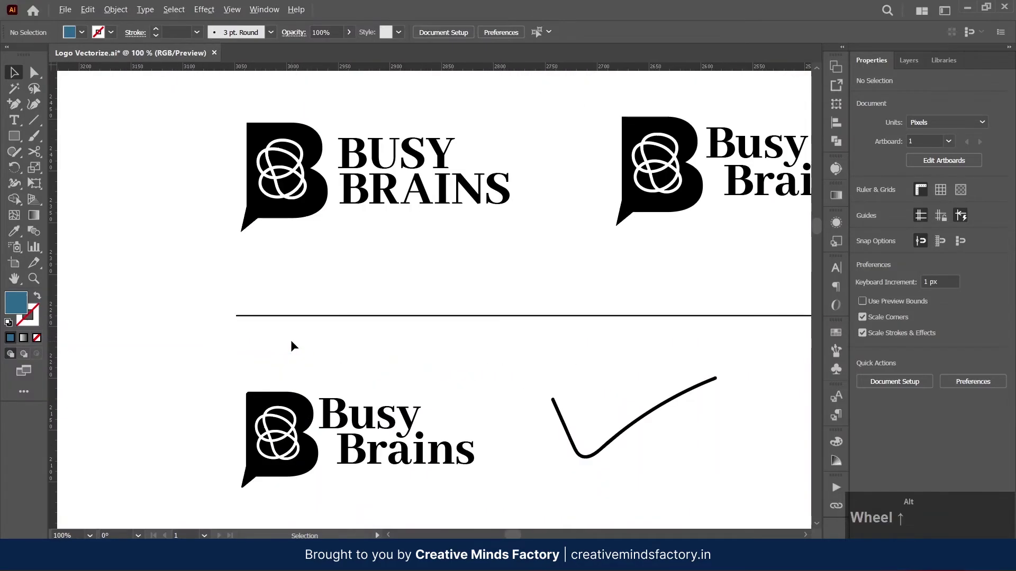
{"action": "scroll", "coordinate": [291, 341], "scroll_direction": "down", "scroll_amount": 2}
{"action": "scroll", "coordinate": [442, 244], "scroll_direction": "up", "scroll_amount": 1}
{"action": "left_click_drag", "start_coordinate": [302, 117], "coordinate": [312, 196]}
{"action": "left_click_drag", "start_coordinate": [405, 150], "coordinate": [436, 336]}
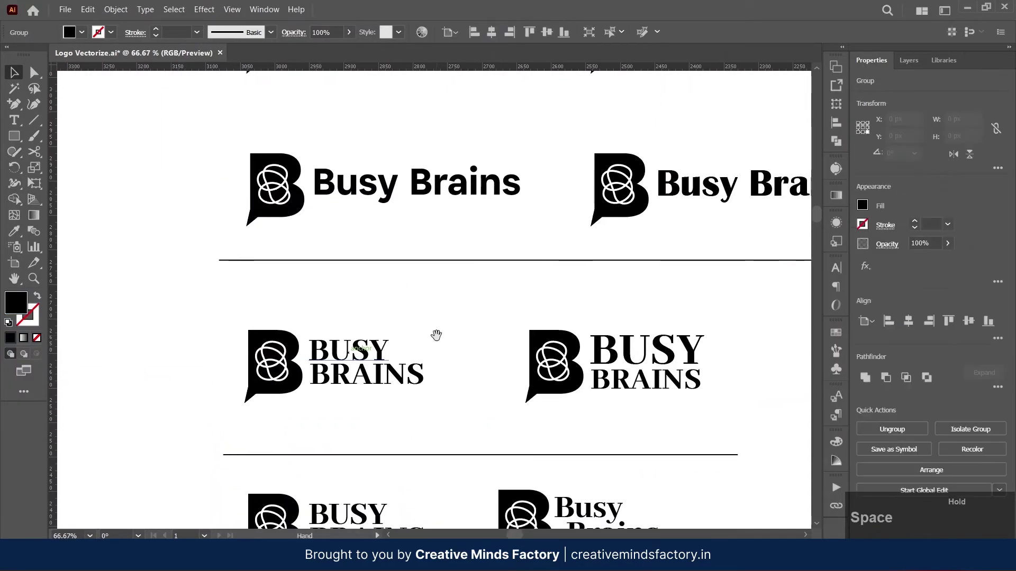
{"action": "left_click_drag", "start_coordinate": [558, 250], "coordinate": [528, 244]}
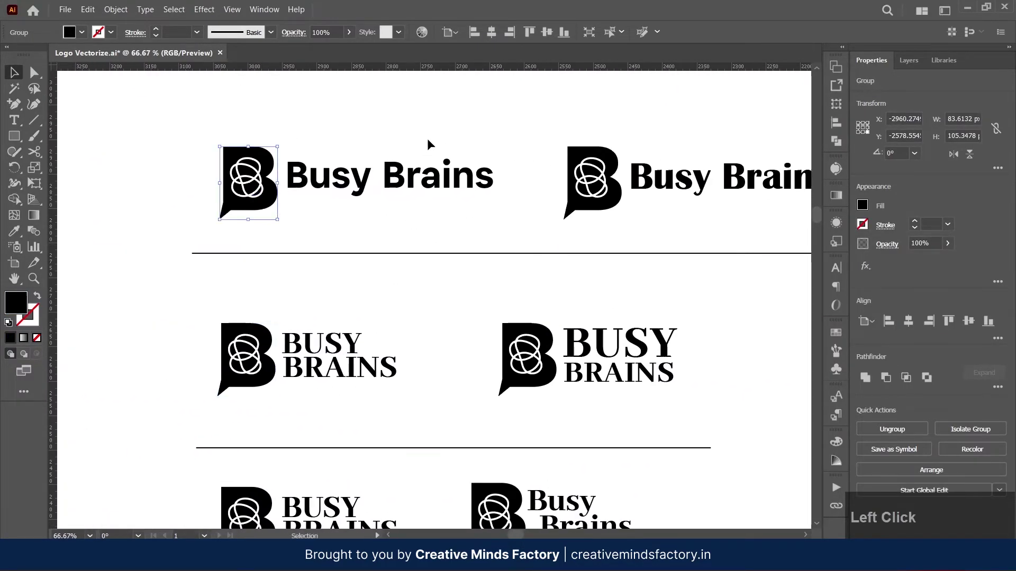
{"action": "scroll", "coordinate": [431, 148], "scroll_direction": "up", "scroll_amount": 3}
{"action": "left_click", "coordinate": [264, 212]}
{"action": "scroll", "coordinate": [422, 204], "scroll_direction": "up", "scroll_amount": 3}
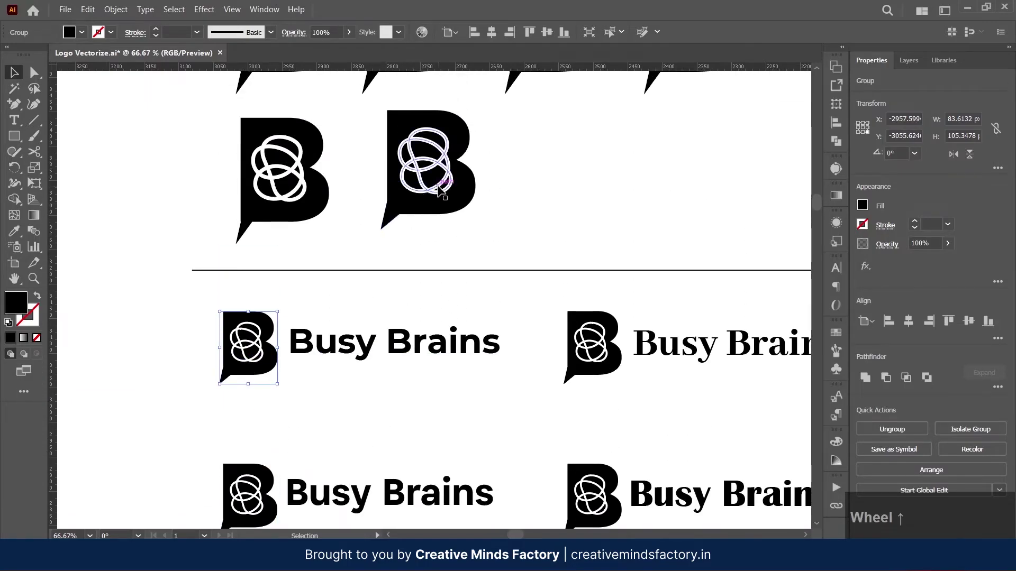
{"action": "double_click", "coordinate": [443, 182]}
{"action": "double_click", "coordinate": [512, 197]}
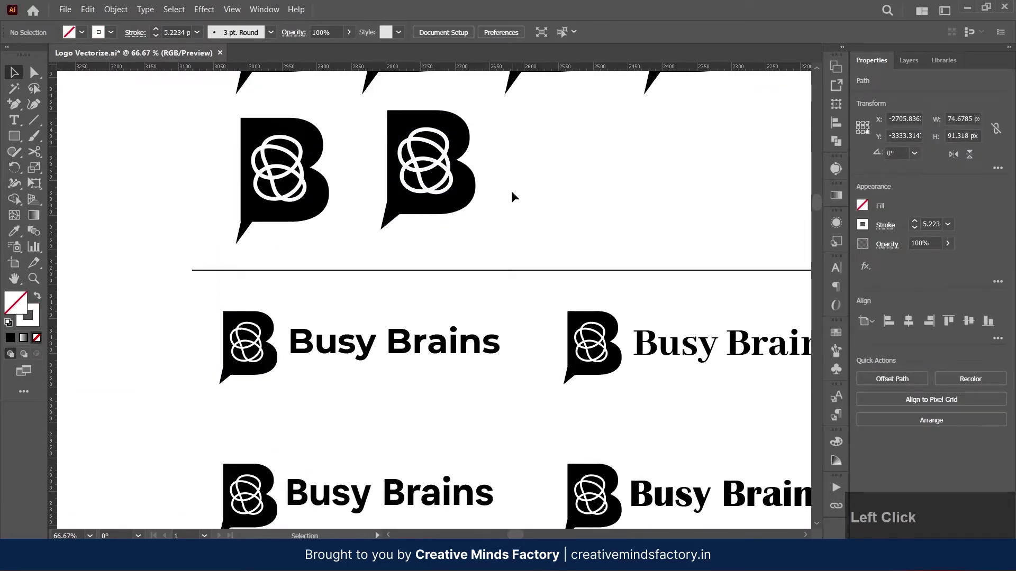
Step: Paste the loop path below the colour logos and outline its stroke into a filled compound path
{"action": "scroll", "coordinate": [512, 197], "scroll_direction": "down", "scroll_amount": 6}
{"action": "left_click_drag", "start_coordinate": [794, 521], "coordinate": [471, 347]}
{"action": "scroll", "coordinate": [471, 339], "scroll_direction": "up", "scroll_amount": 6}
{"action": "left_click_drag", "start_coordinate": [350, 341], "coordinate": [624, 246]}
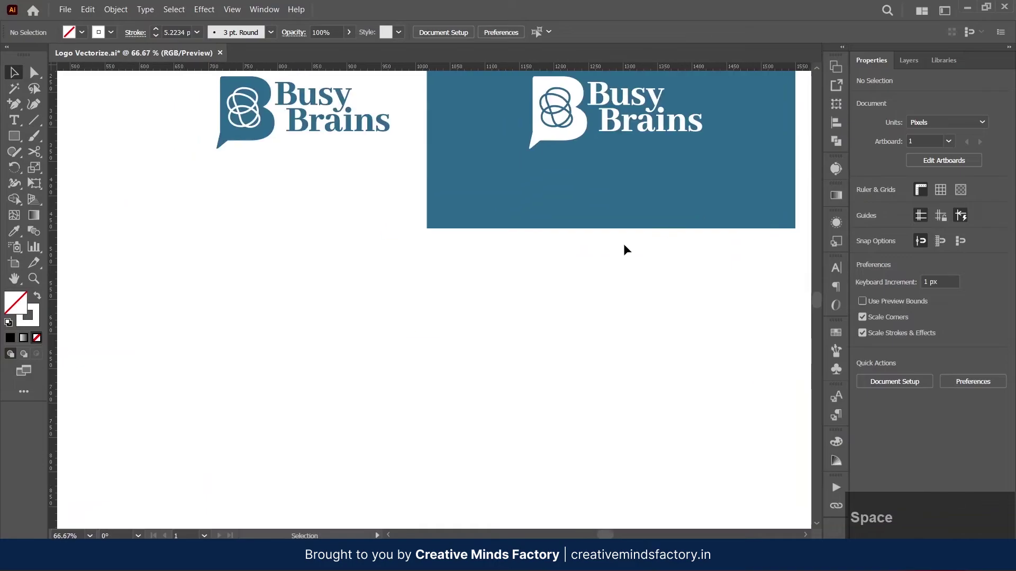
{"action": "left_click", "coordinate": [116, 9]}
{"action": "mouse_move", "coordinate": [233, 314]}
{"action": "left_click", "coordinate": [328, 347]}
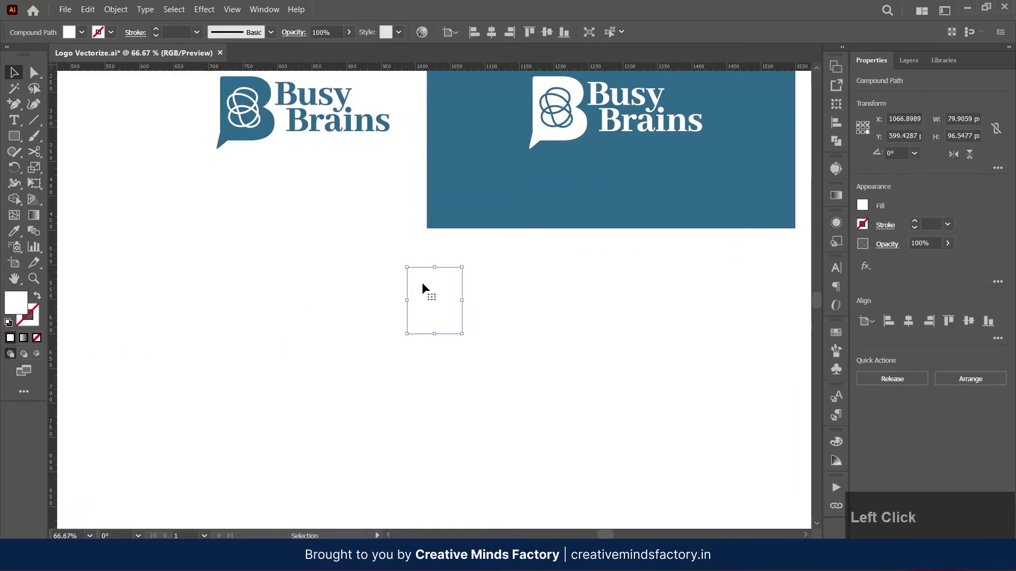
Step: Fill the loop shape with the brand blue, resize it, and place it below the blue rectangle
{"action": "left_click_drag", "start_coordinate": [463, 301], "coordinate": [517, 302]}
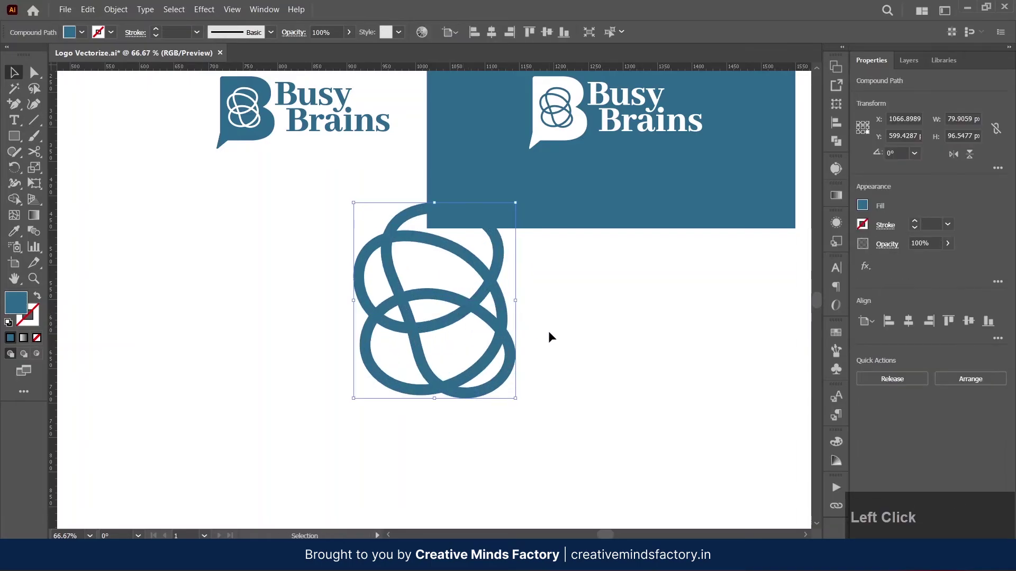
{"action": "left_click_drag", "start_coordinate": [505, 349], "coordinate": [389, 346]}
{"action": "left_click", "coordinate": [482, 317]}
{"action": "scroll", "coordinate": [482, 317], "scroll_direction": "down", "scroll_amount": 1}
{"action": "left_click_drag", "start_coordinate": [458, 376], "coordinate": [417, 452]}
{"action": "scroll", "coordinate": [444, 349], "scroll_direction": "down", "scroll_amount": 1}
{"action": "left_click_drag", "start_coordinate": [388, 378], "coordinate": [568, 389]}
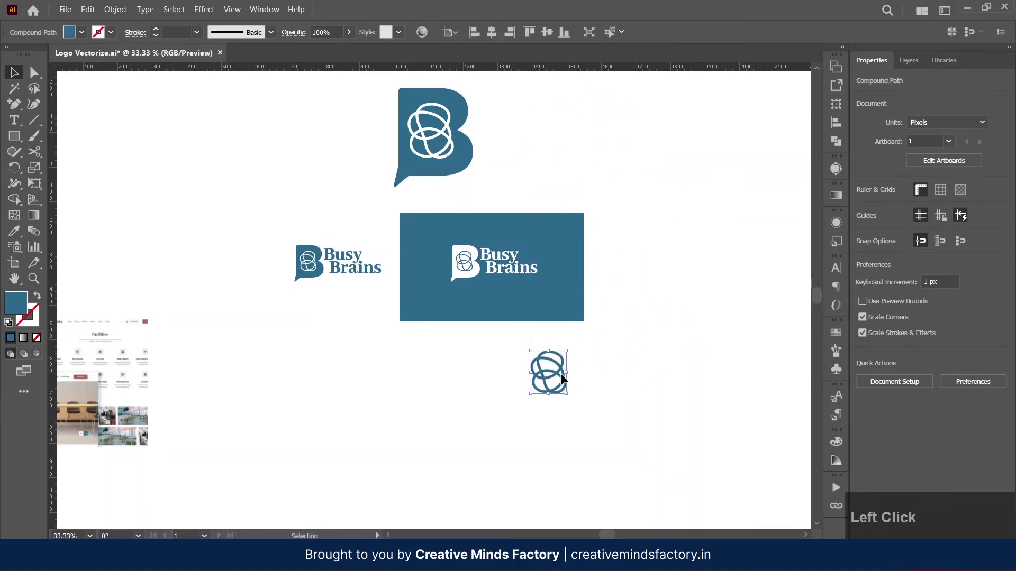
{"action": "left_click", "coordinate": [618, 363]}
{"action": "left_click_drag", "start_coordinate": [618, 364], "coordinate": [622, 305]}
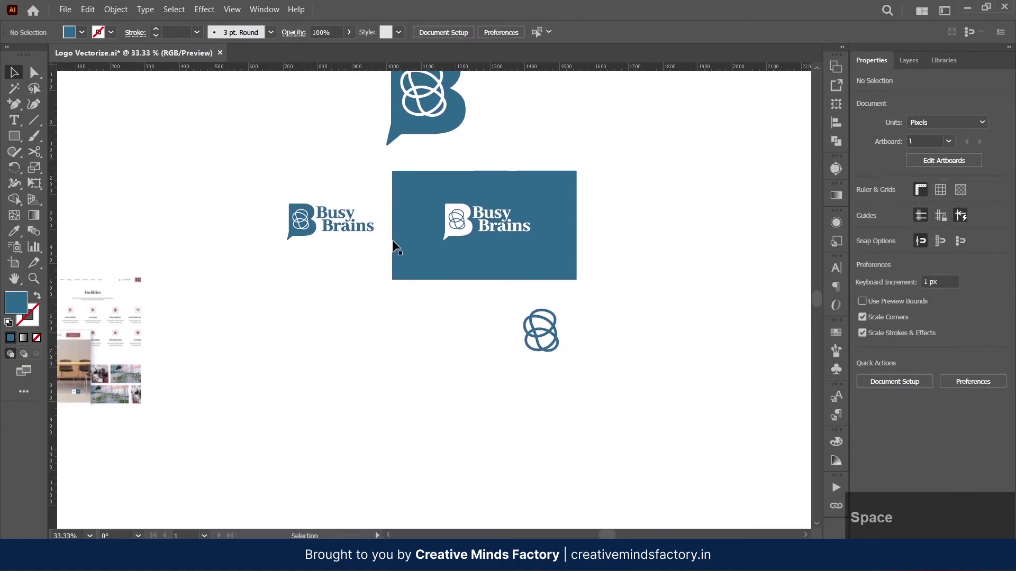
Step: Delete the separate blue logo and centre the white logo on the blue rectangle
{"action": "left_click", "coordinate": [356, 232]}
{"action": "key", "text": "Delete"}
{"action": "left_click", "coordinate": [574, 233]}
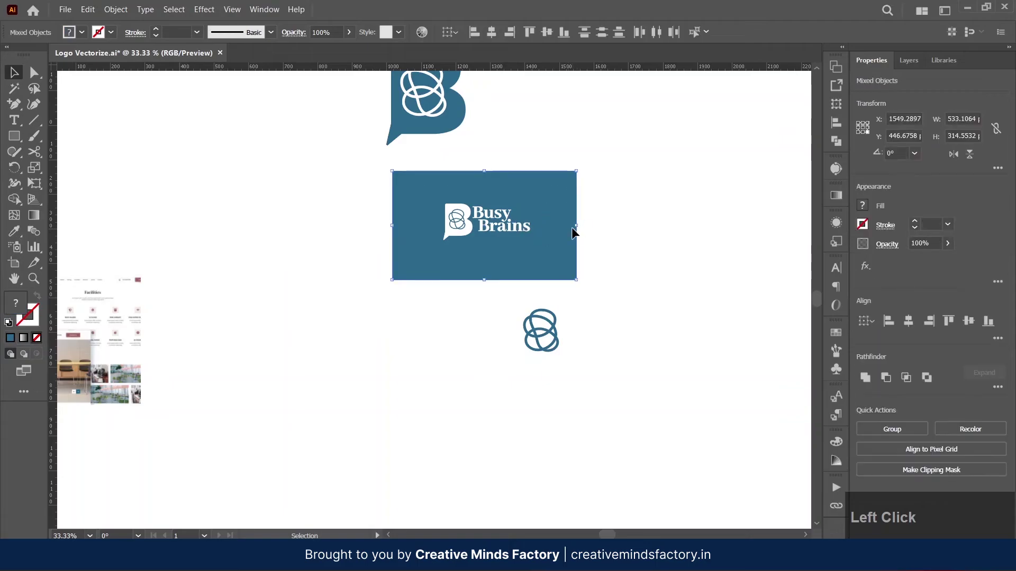
{"action": "left_click", "coordinate": [635, 196]}
{"action": "left_click", "coordinate": [512, 229]}
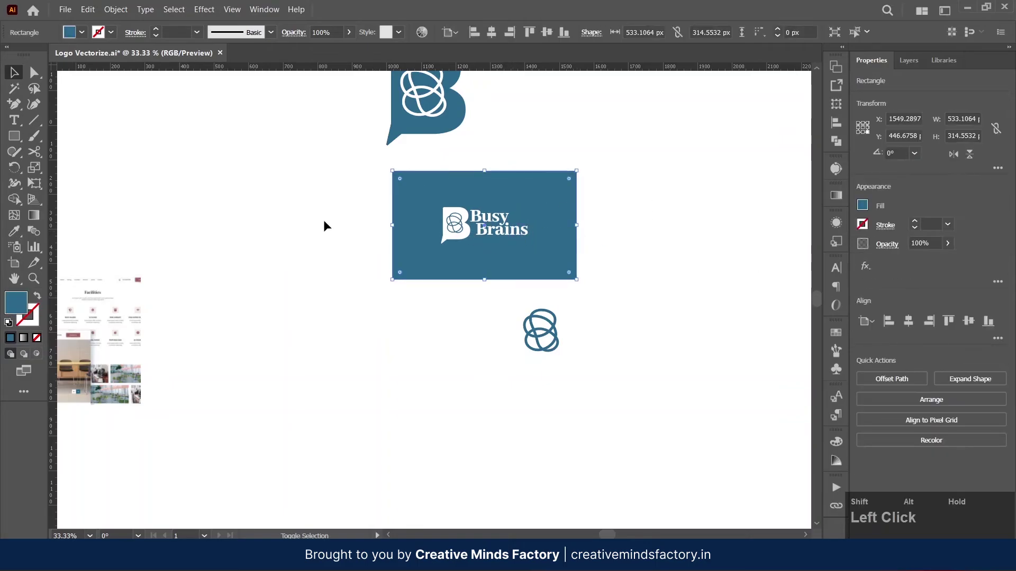
Step: Duplicate the rectangle with its logo alongside and invert the copy to a blue logo inside a 1 pt blue outline
{"action": "mouse_move", "coordinate": [322, 220]}
{"action": "left_mouse_down"}
{"action": "mouse_move", "coordinate": [522, 246]}
{"action": "mouse_move", "coordinate": [376, 235]}
{"action": "mouse_move", "coordinate": [327, 252]}
{"action": "mouse_move", "coordinate": [313, 233]}
{"action": "left_mouse_up"}
{"action": "left_click", "coordinate": [313, 234]}
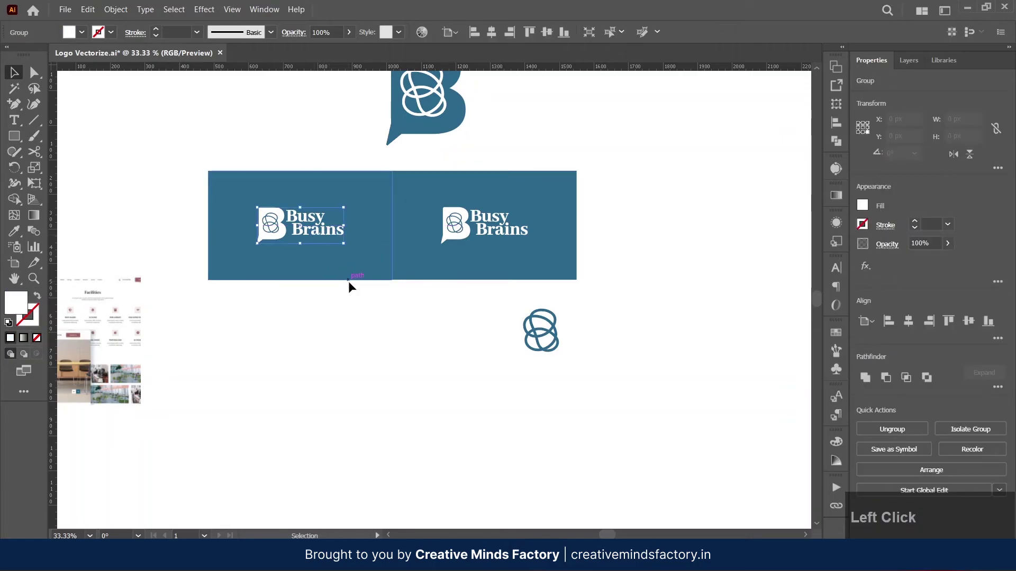
{"action": "key", "text": "i"}
{"action": "left_click", "coordinate": [367, 268]}
{"action": "left_click", "coordinate": [340, 265]}
{"action": "key", "text": "shift+x"}
{"action": "left_click", "coordinate": [361, 325]}
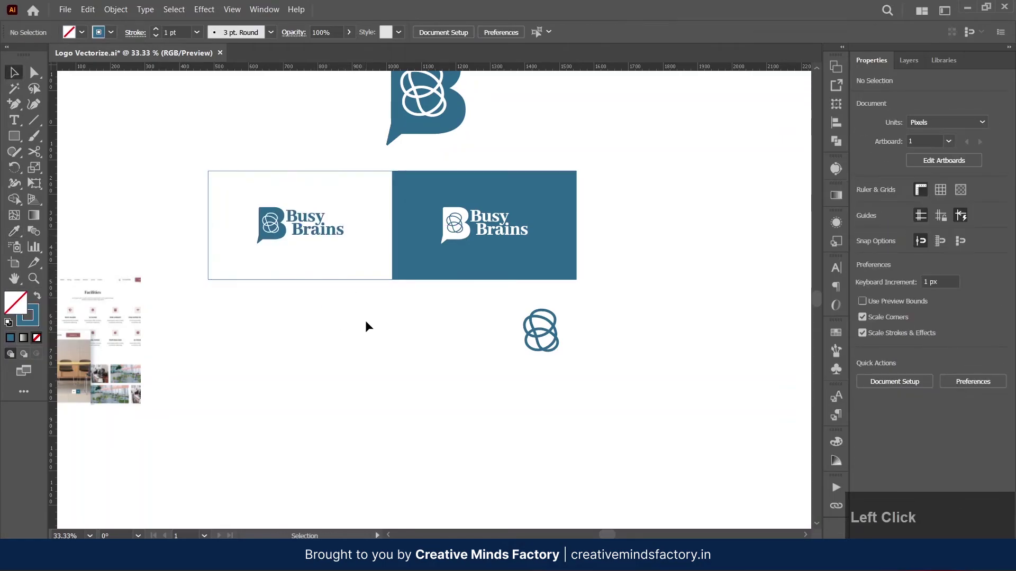
Step: Move the B icon, both logo cards and the loop shape together into empty space away from the website screenshots
{"action": "scroll", "coordinate": [379, 320], "scroll_direction": "down", "scroll_amount": 1}
{"action": "scroll", "coordinate": [380, 320], "scroll_direction": "up", "scroll_amount": 1}
{"action": "left_click_drag", "start_coordinate": [434, 189], "coordinate": [410, 177]}
{"action": "left_click", "coordinate": [415, 364]}
{"action": "left_click_drag", "start_coordinate": [429, 353], "coordinate": [426, 313]}
{"action": "scroll", "coordinate": [430, 300], "scroll_direction": "up", "scroll_amount": 1}
{"action": "scroll", "coordinate": [317, 304], "scroll_direction": "down", "scroll_amount": 1}
{"action": "left_click_drag", "start_coordinate": [299, 320], "coordinate": [516, 152]}
{"action": "left_click_drag", "start_coordinate": [434, 253], "coordinate": [449, 238]}
{"action": "left_click", "coordinate": [456, 285]}
{"action": "scroll", "coordinate": [470, 295], "scroll_direction": "up", "scroll_amount": 1}
{"action": "mouse_move", "coordinate": [477, 310]}
{"action": "left_mouse_down"}
{"action": "mouse_move", "coordinate": [523, 284]}
{"action": "mouse_move", "coordinate": [612, 298]}
{"action": "left_mouse_up"}
{"action": "left_click", "coordinate": [259, 220]}
Step: Draw a small blue rectangle below the outlined logo card and delete it
{"action": "key", "text": "m"}
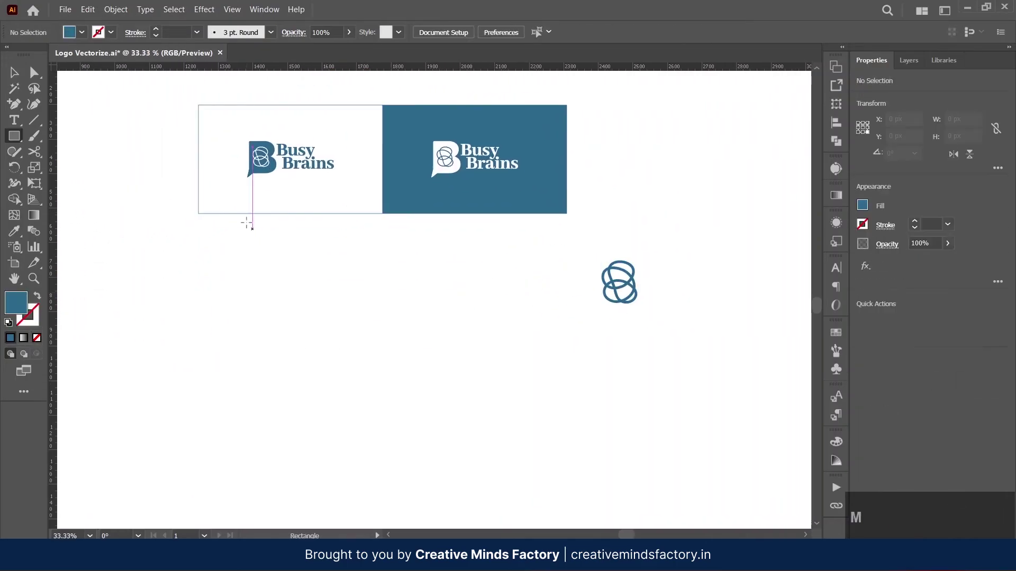
{"action": "mouse_move", "coordinate": [247, 225]}
{"action": "left_mouse_down"}
{"action": "mouse_move", "coordinate": [277, 303]}
{"action": "mouse_move", "coordinate": [329, 283]}
{"action": "left_mouse_up"}
{"action": "key", "text": "v"}
{"action": "left_click", "coordinate": [382, 289]}
{"action": "left_click", "coordinate": [312, 297]}
{"action": "left_click", "coordinate": [332, 273]}
{"action": "left_click", "coordinate": [326, 275]}
{"action": "key", "text": "Delete"}
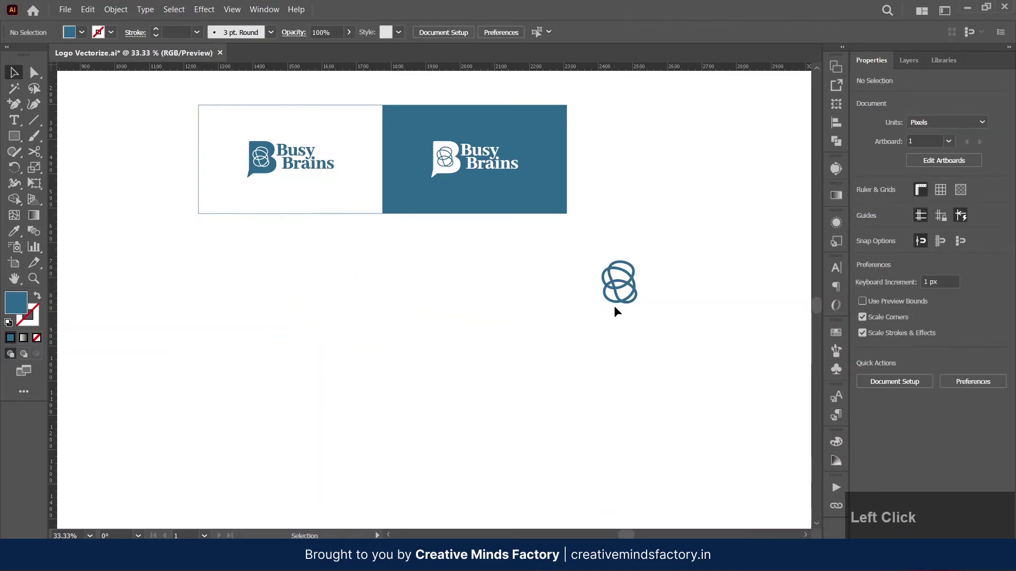
Step: Enlarge the blue loop shape and position it below the blue logo card
{"action": "left_click_drag", "start_coordinate": [614, 305], "coordinate": [558, 304]}
{"action": "left_click", "coordinate": [446, 286]}
{"action": "left_click", "coordinate": [423, 288]}
{"action": "left_click", "coordinate": [536, 230]}
{"action": "scroll", "coordinate": [595, 247], "scroll_direction": "up", "scroll_amount": 4}
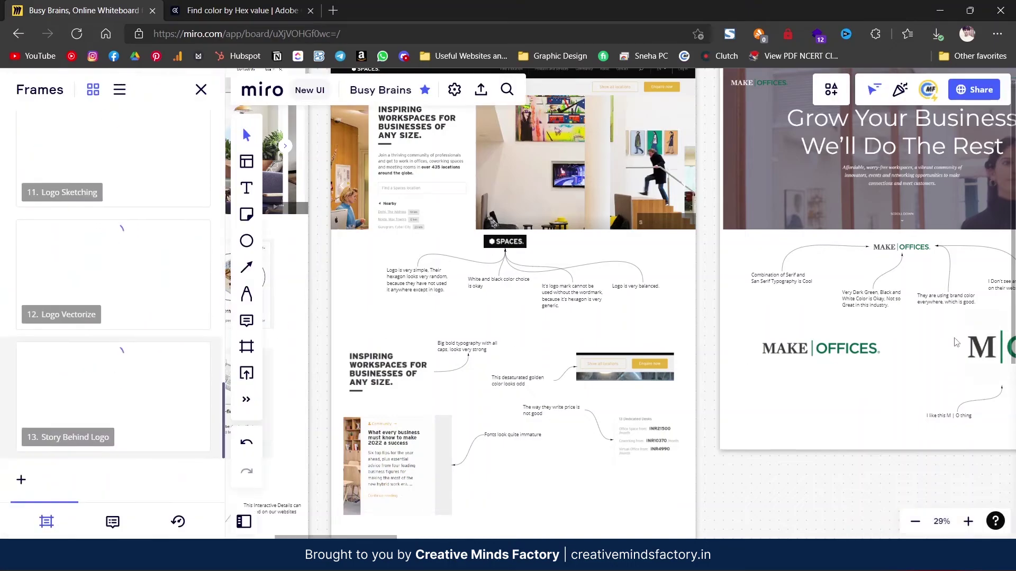
Step: On the Miro board, create a frame beside Story Behind Logo and name it Logo Refine and Color
{"action": "left_click_drag", "start_coordinate": [771, 270], "coordinate": [196, 434]}
{"action": "left_click_drag", "start_coordinate": [744, 345], "coordinate": [270, 198]}
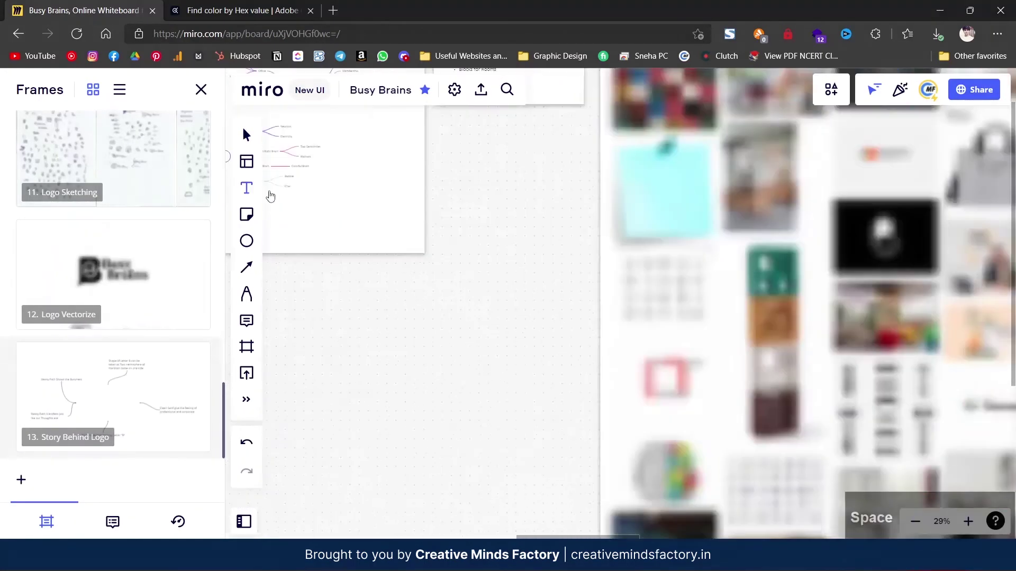
{"action": "mouse_move", "coordinate": [794, 238]}
{"action": "left_mouse_down"}
{"action": "mouse_move", "coordinate": [370, 238]}
{"action": "mouse_move", "coordinate": [528, 239]}
{"action": "left_mouse_up"}
{"action": "left_click_drag", "start_coordinate": [794, 275], "coordinate": [526, 318]}
{"action": "scroll", "coordinate": [594, 299], "scroll_direction": "down", "scroll_amount": 2}
{"action": "left_click", "coordinate": [255, 514]}
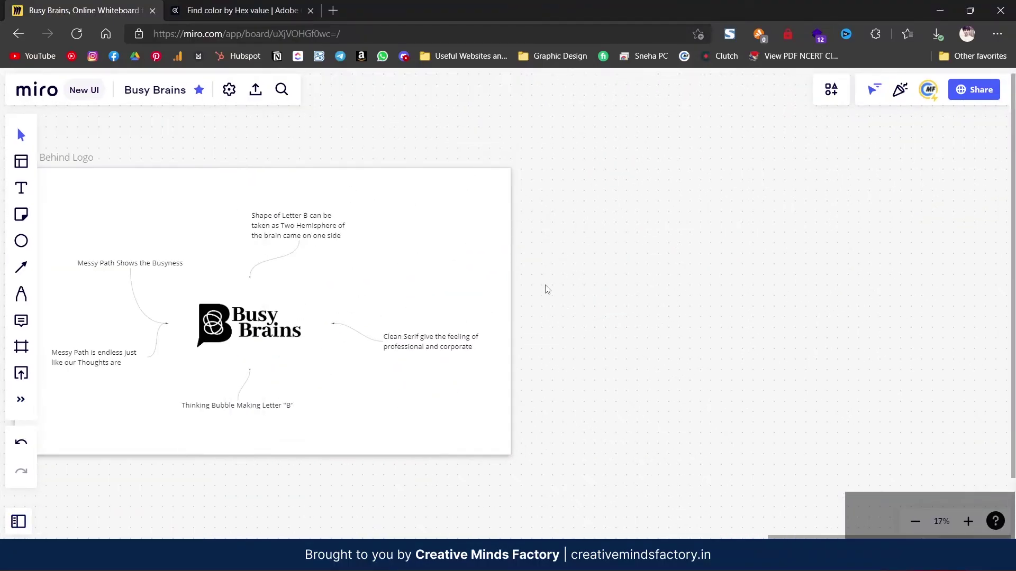
{"action": "key", "text": "f"}
{"action": "left_click_drag", "start_coordinate": [524, 168], "coordinate": [963, 455]}
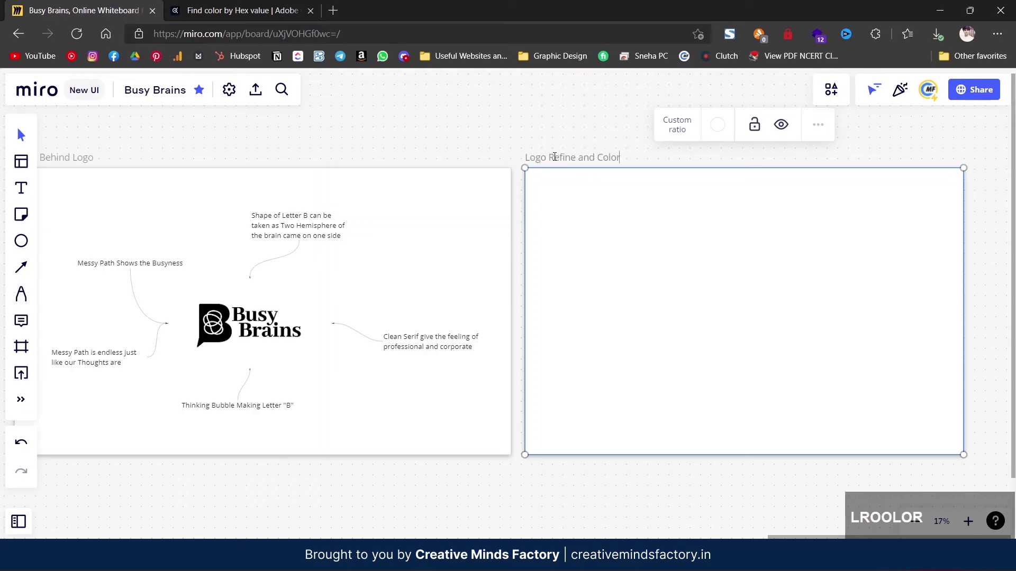
{"action": "key", "text": "Return"}
{"action": "left_click_drag", "start_coordinate": [665, 525], "coordinate": [537, 505]}
Step: Switch to Illustrator and export the two logo cards as a JPG 100 asset named Logo with colors to the Busy Brains folder
{"action": "left_click", "coordinate": [538, 570]}
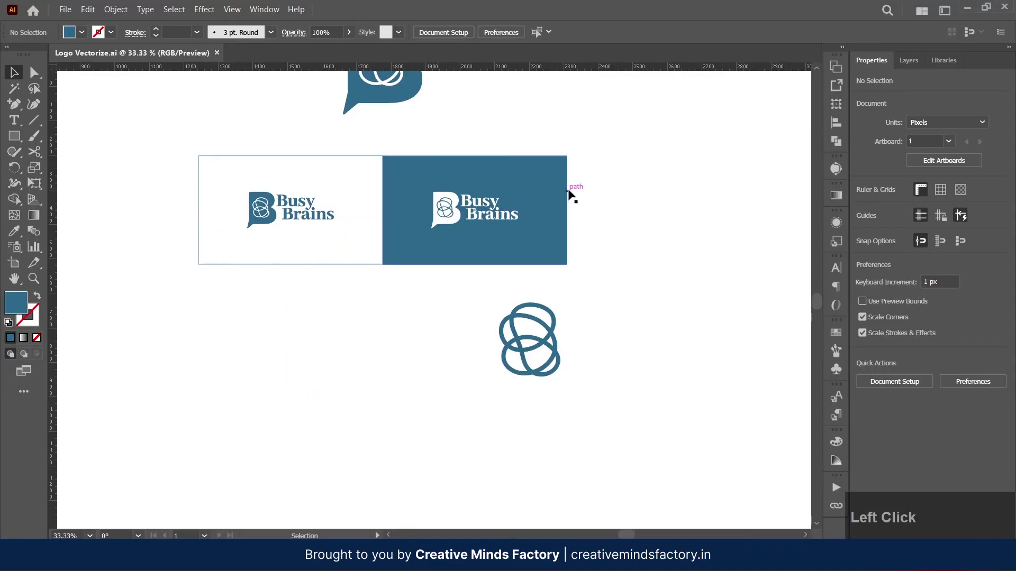
{"action": "left_click_drag", "start_coordinate": [571, 195], "coordinate": [236, 223]}
{"action": "right_click", "coordinate": [412, 192]}
{"action": "left_click", "coordinate": [476, 390]}
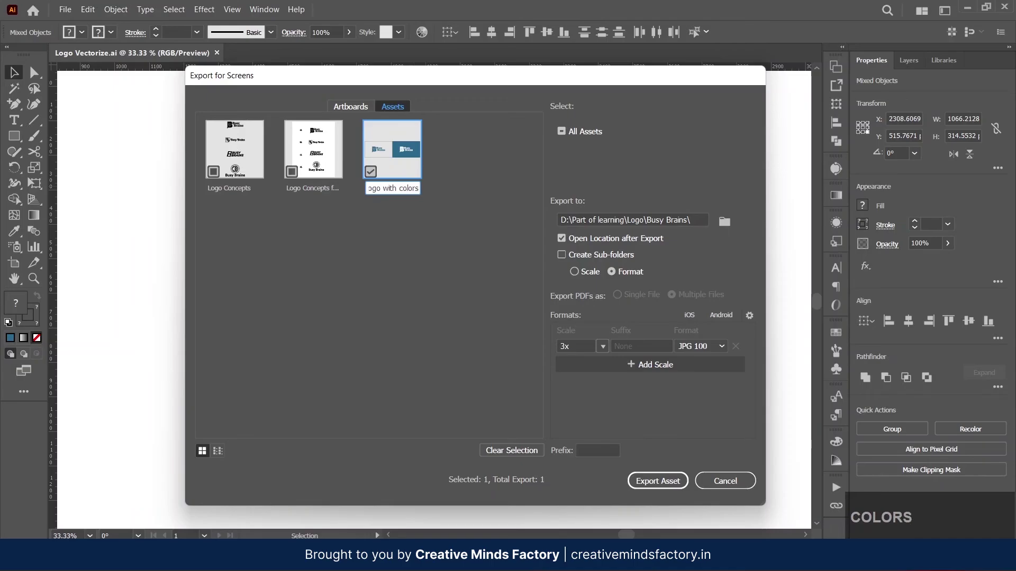
{"action": "left_click", "coordinate": [603, 346]}
{"action": "left_click", "coordinate": [725, 221]}
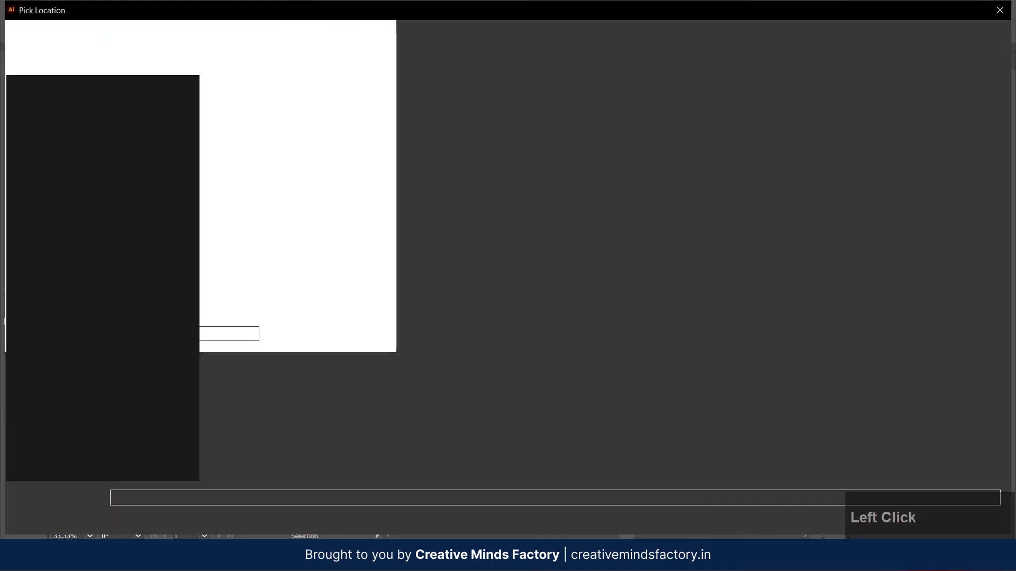
{"action": "left_click", "coordinate": [894, 518]}
{"action": "left_click", "coordinate": [658, 481]}
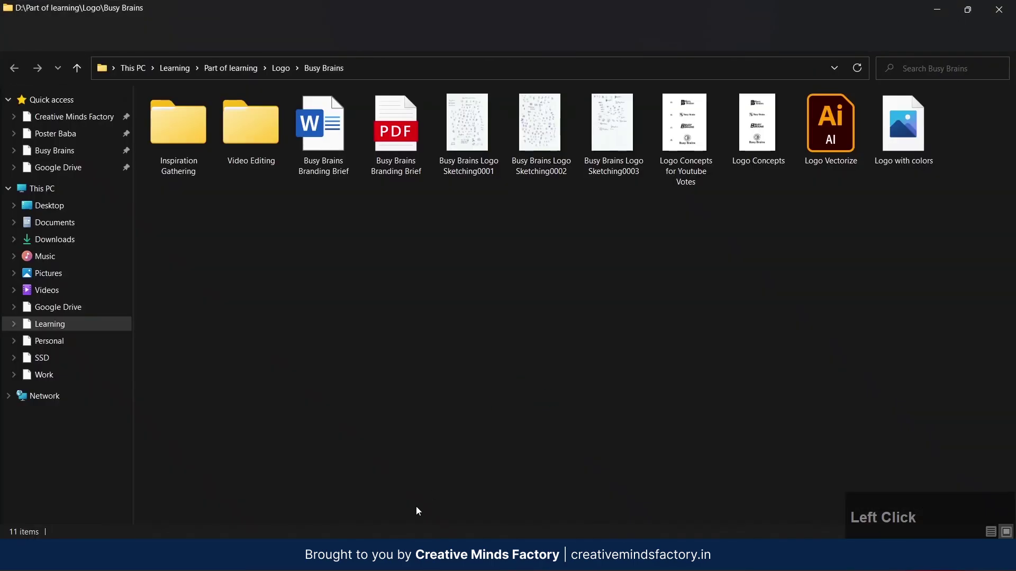
Step: Place the exported Logo with colors image in Miro's Logo Refine and Color frame, enlarge it, and centre it
{"action": "key", "text": "alt+Tab"}
{"action": "left_click_drag", "start_coordinate": [920, 149], "coordinate": [599, 290]}
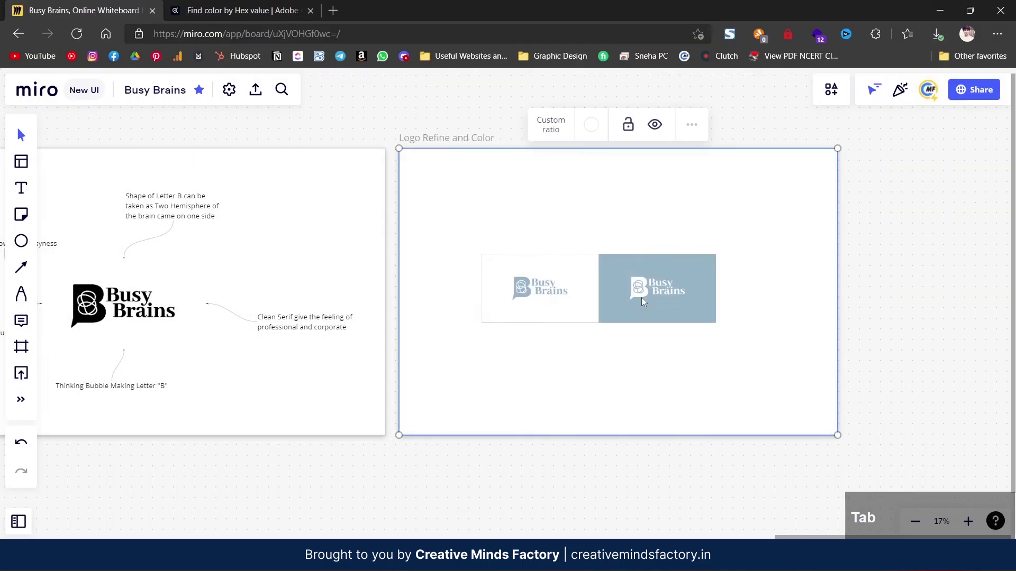
{"action": "left_click_drag", "start_coordinate": [891, 304], "coordinate": [792, 300]}
{"action": "left_click", "coordinate": [592, 301]}
{"action": "left_click_drag", "start_coordinate": [674, 356], "coordinate": [749, 358]}
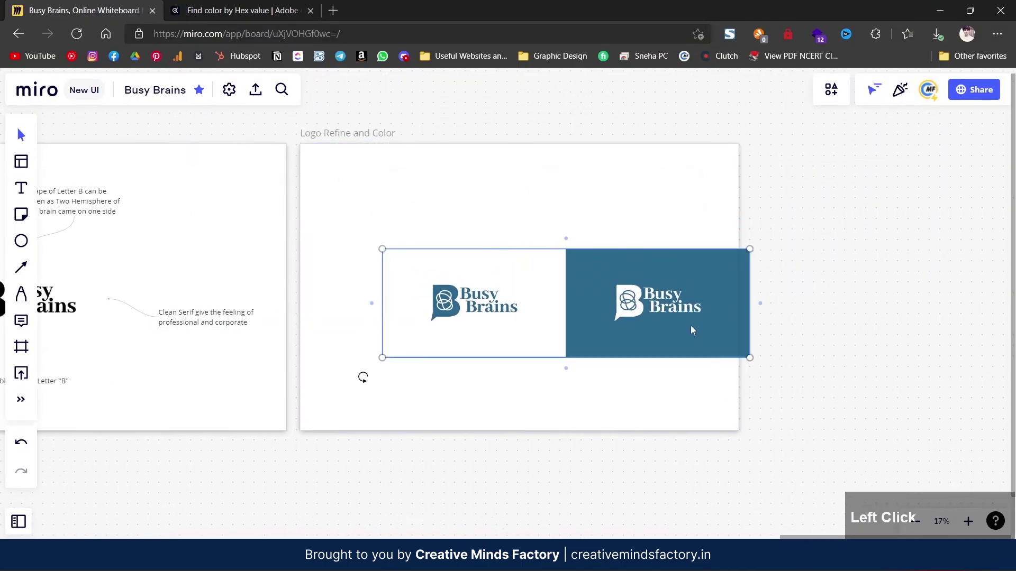
{"action": "left_click_drag", "start_coordinate": [679, 320], "coordinate": [648, 301]}
{"action": "left_click", "coordinate": [784, 296]}
{"action": "left_click_drag", "start_coordinate": [851, 277], "coordinate": [589, 265]}
{"action": "mouse_move", "coordinate": [407, 270]}
{"action": "left_mouse_down"}
{"action": "mouse_move", "coordinate": [393, 264]}
{"action": "mouse_move", "coordinate": [394, 273]}
{"action": "left_mouse_up"}
{"action": "right_click", "coordinate": [605, 258]}
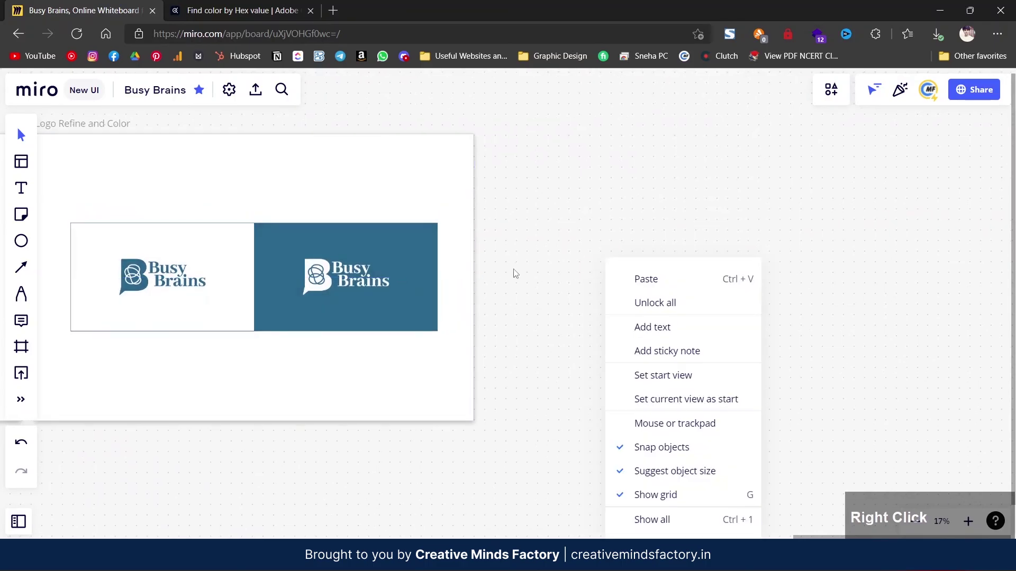
{"action": "left_click_drag", "start_coordinate": [510, 262], "coordinate": [409, 246]}
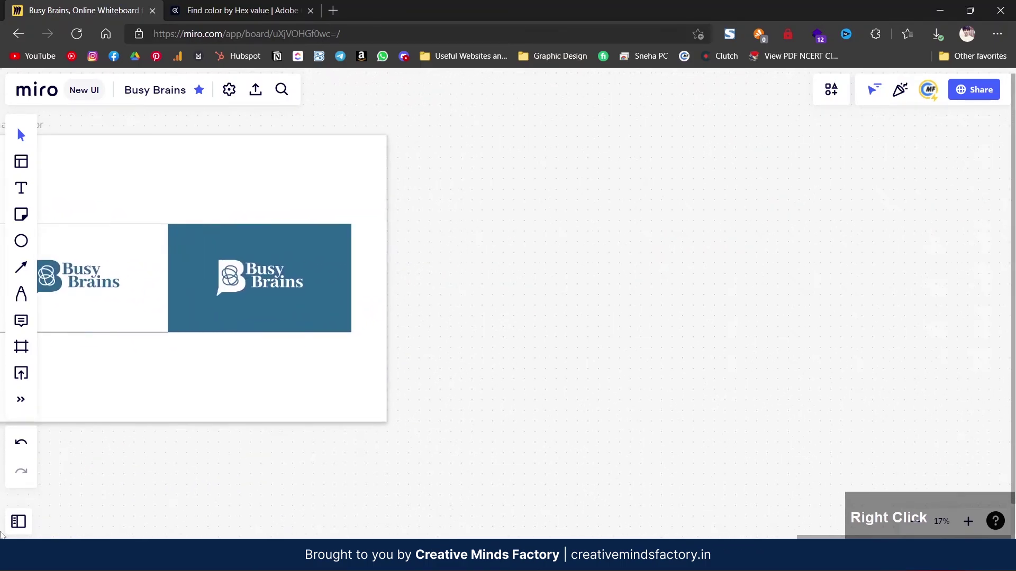
Step: Move the Logo Refining and Coloring card to Done in the Process frame and colour it green
{"action": "left_click", "coordinate": [19, 522]}
{"action": "scroll", "coordinate": [107, 197], "scroll_direction": "up", "scroll_amount": 5}
{"action": "left_click", "coordinate": [107, 197]}
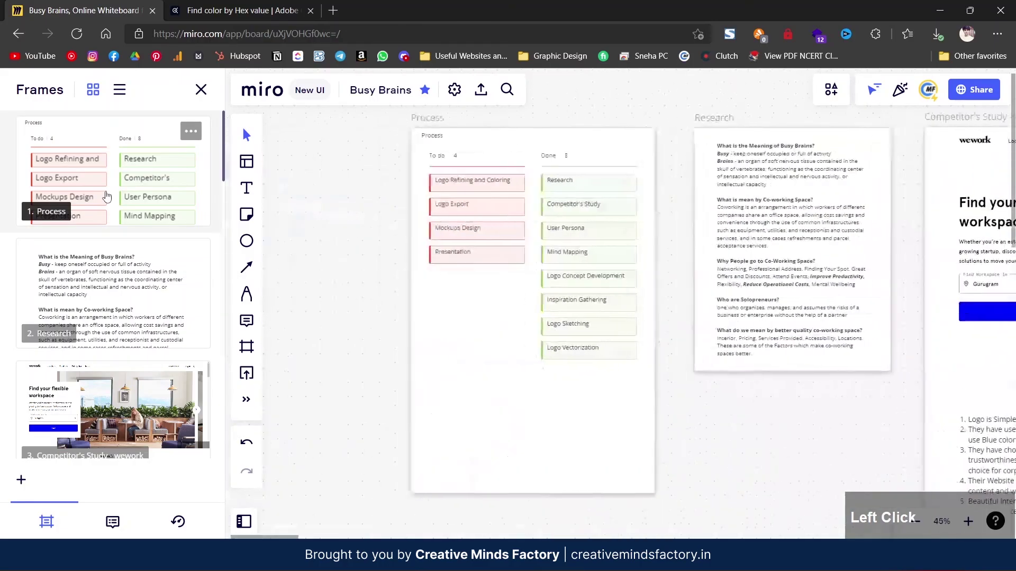
{"action": "left_click_drag", "start_coordinate": [502, 175], "coordinate": [612, 434]}
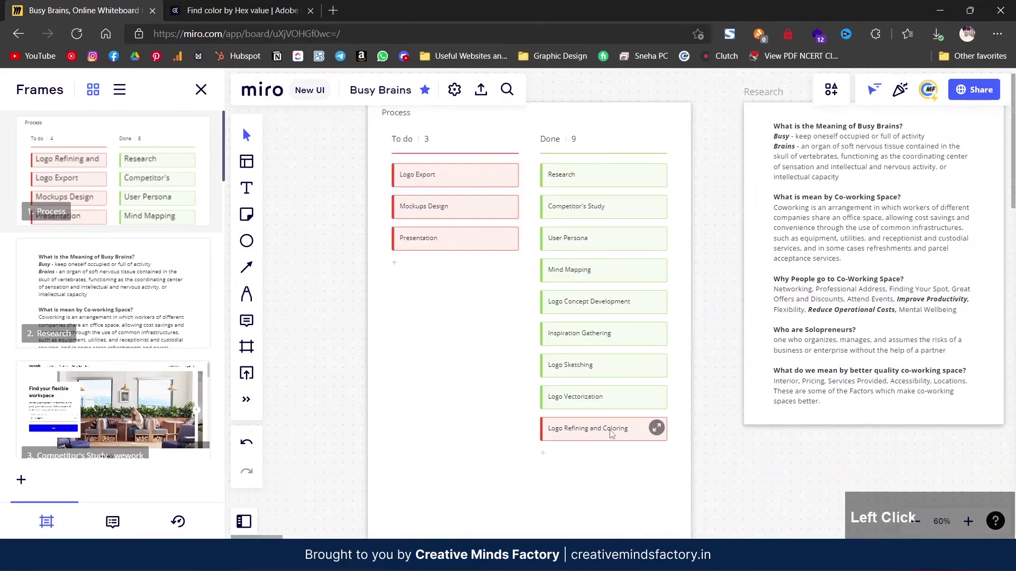
{"action": "left_click", "coordinate": [585, 433]}
{"action": "left_click", "coordinate": [567, 358]}
{"action": "left_click", "coordinate": [541, 453]}
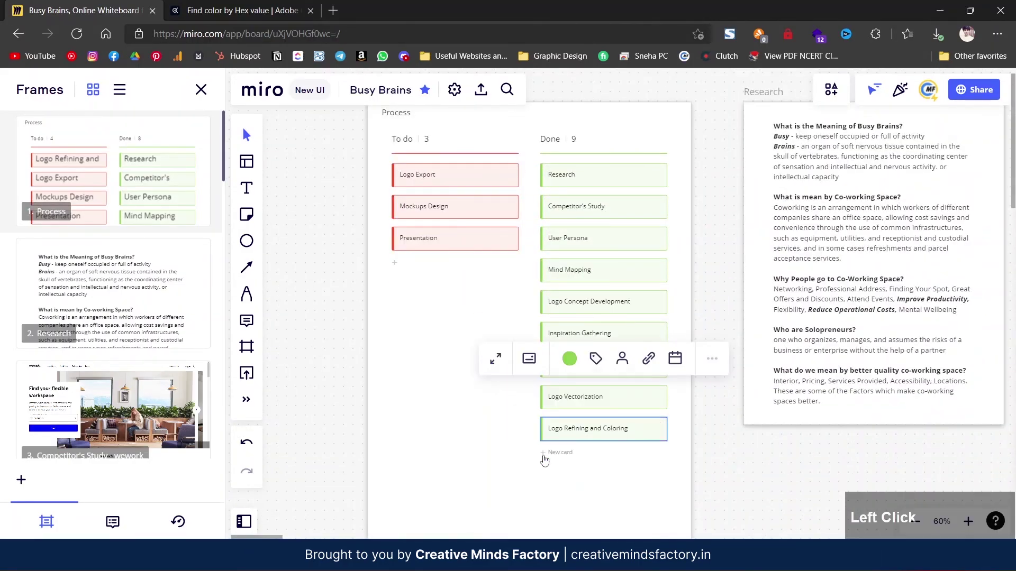
{"action": "left_click", "coordinate": [724, 436]}
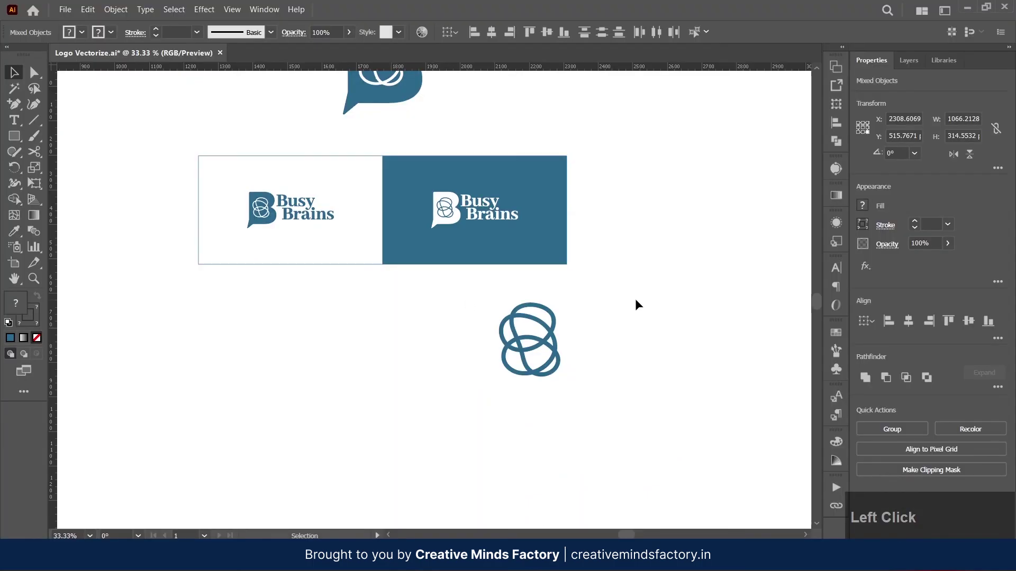
{"action": "left_click", "coordinate": [635, 301]}
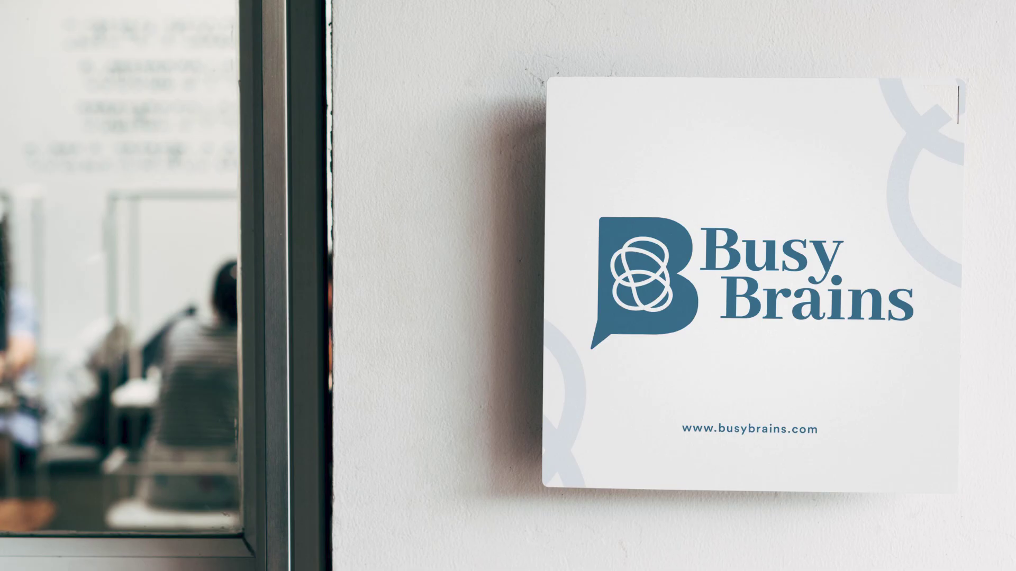